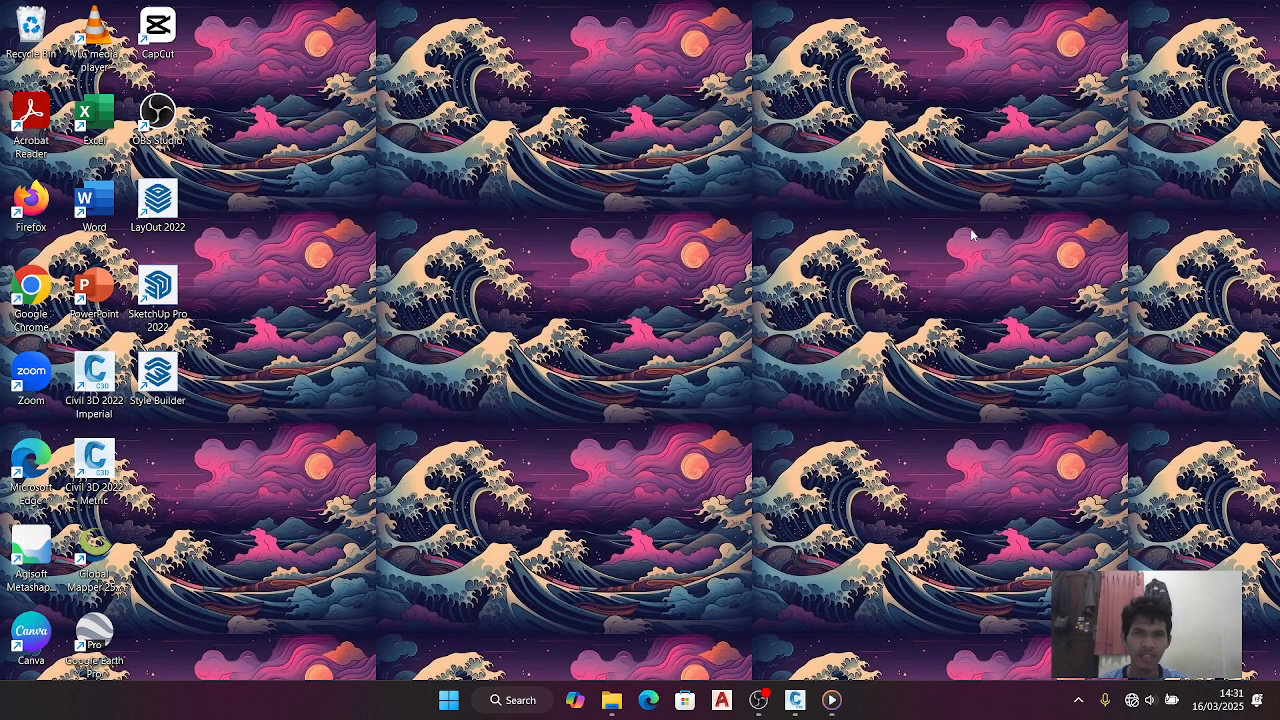
Switch to the MEDAN JALAN.dwg drawing window in Civil 3D and bring the road corridor's centerline into close view.
mouse_move(797, 700)
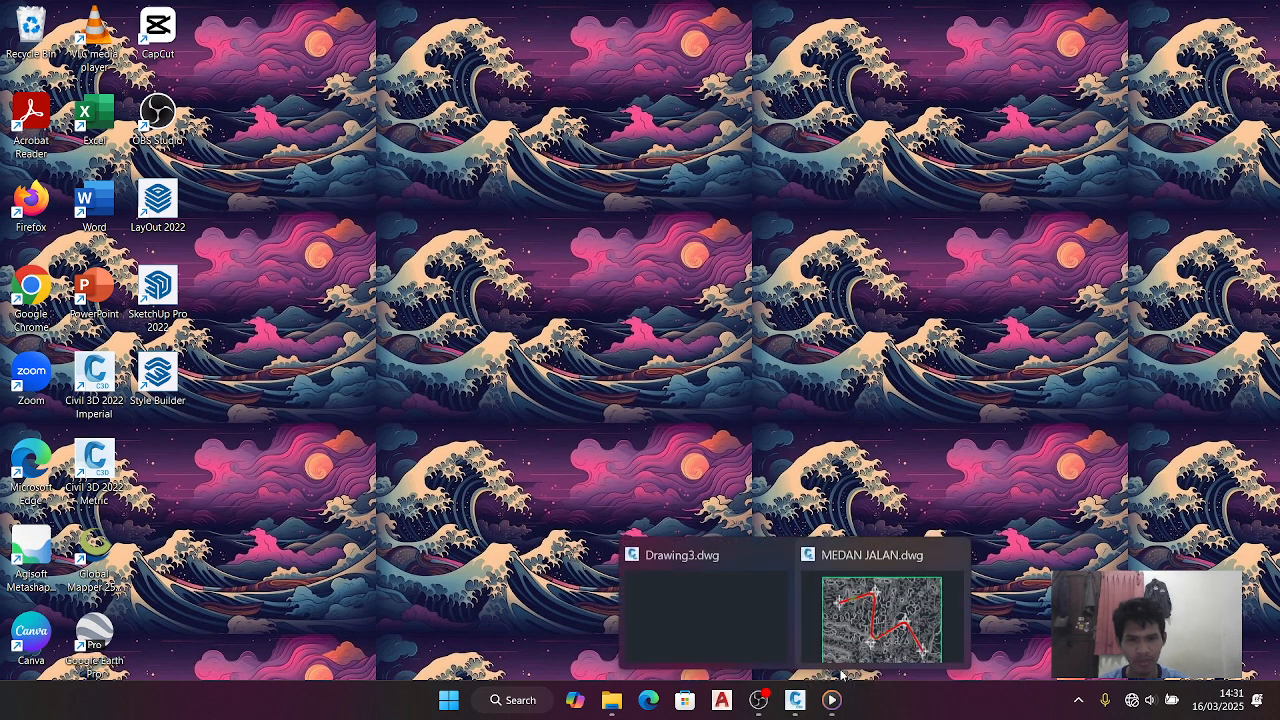
left_click(843, 666)
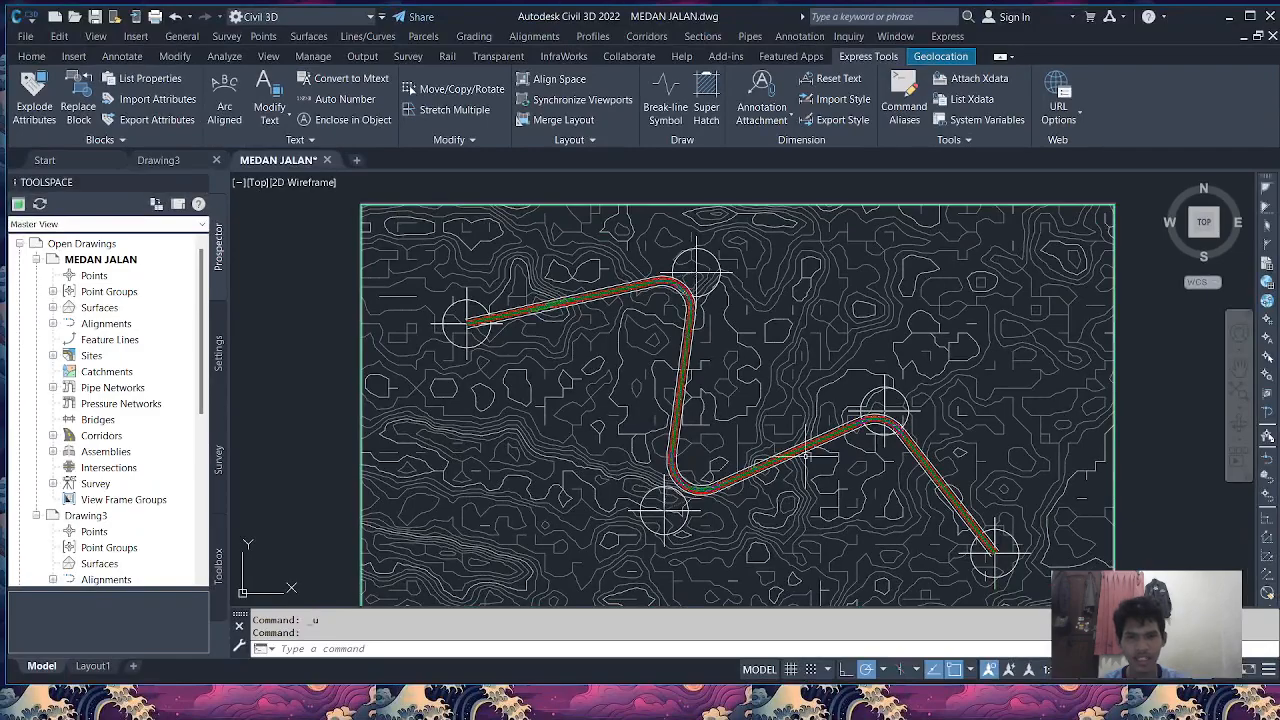
scroll(672, 429, "up", 5)
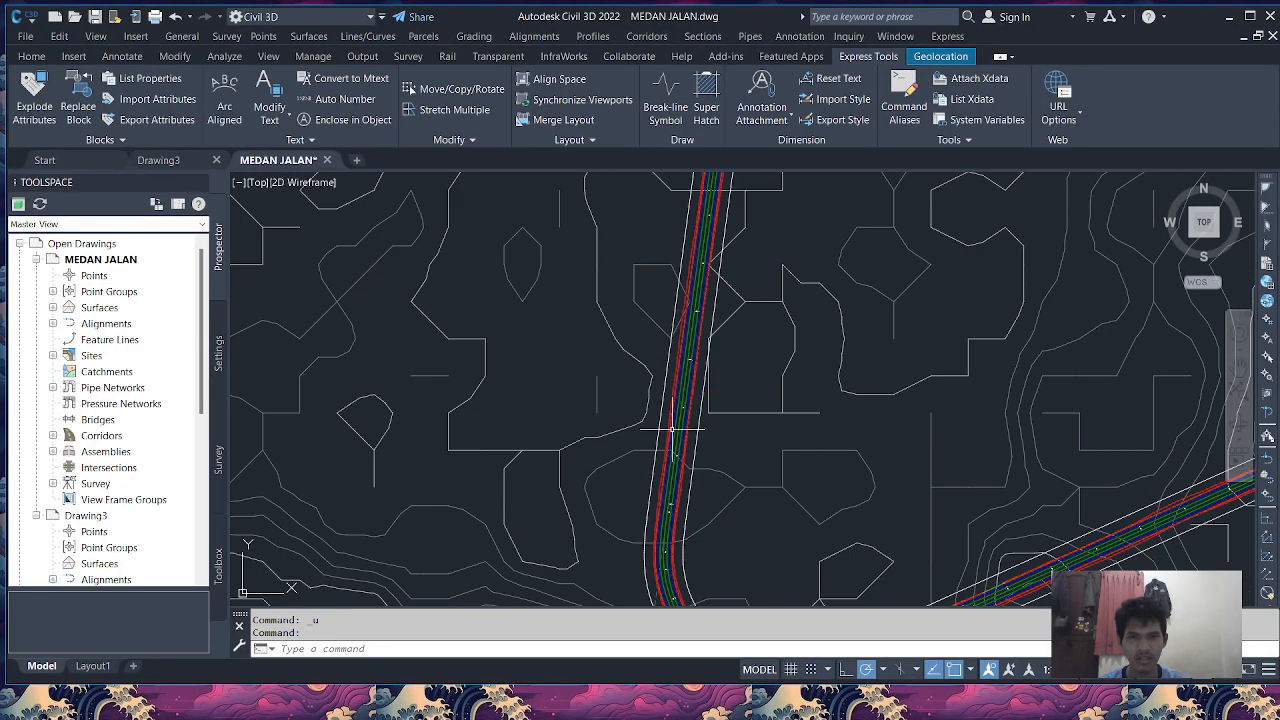
scroll(754, 420, "down", 5)
scroll(743, 394, "up", 7)
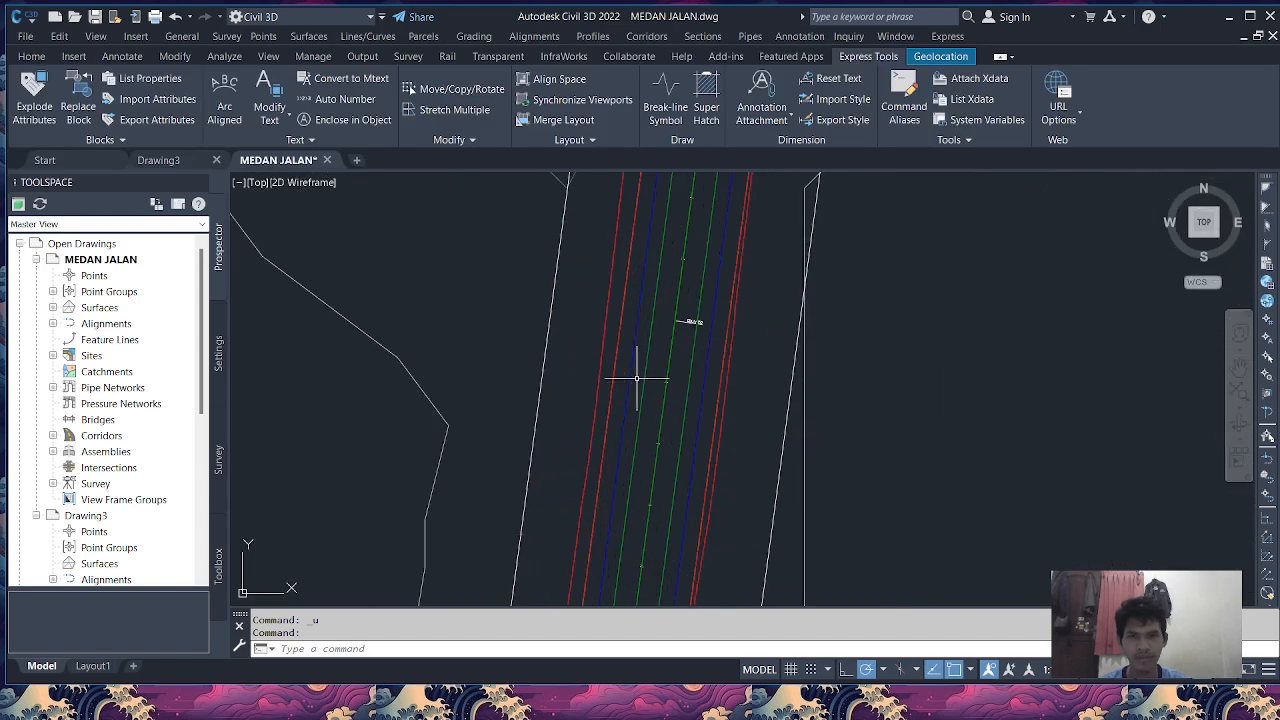
scroll(636, 378, "up", 2)
left_click(746, 373)
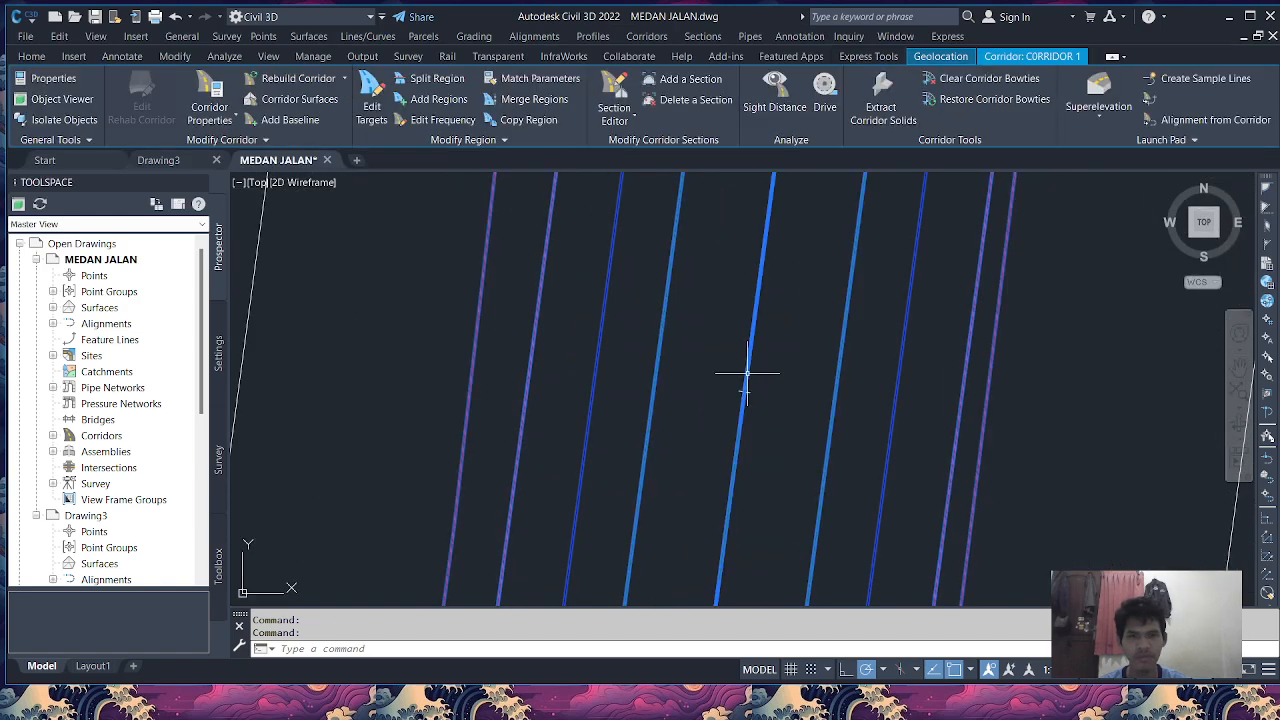
right_click(746, 373)
mouse_move(848, 117)
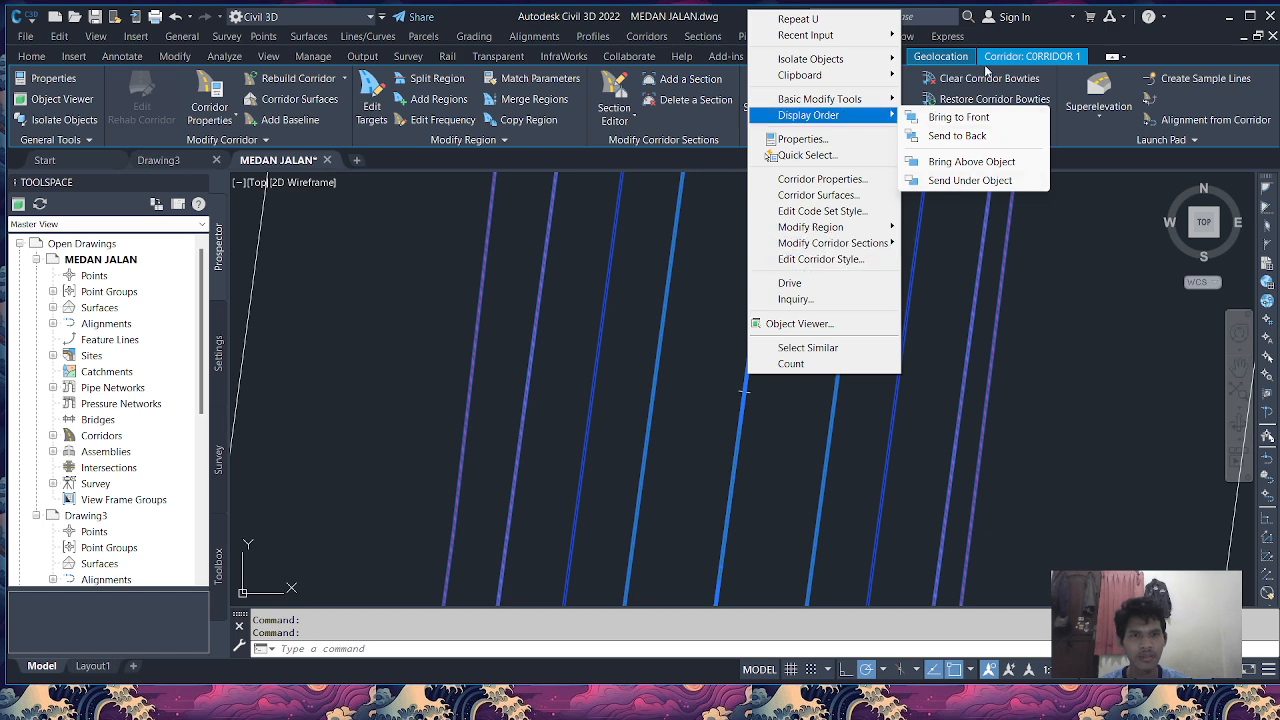
key("Escape")
key("Escape")
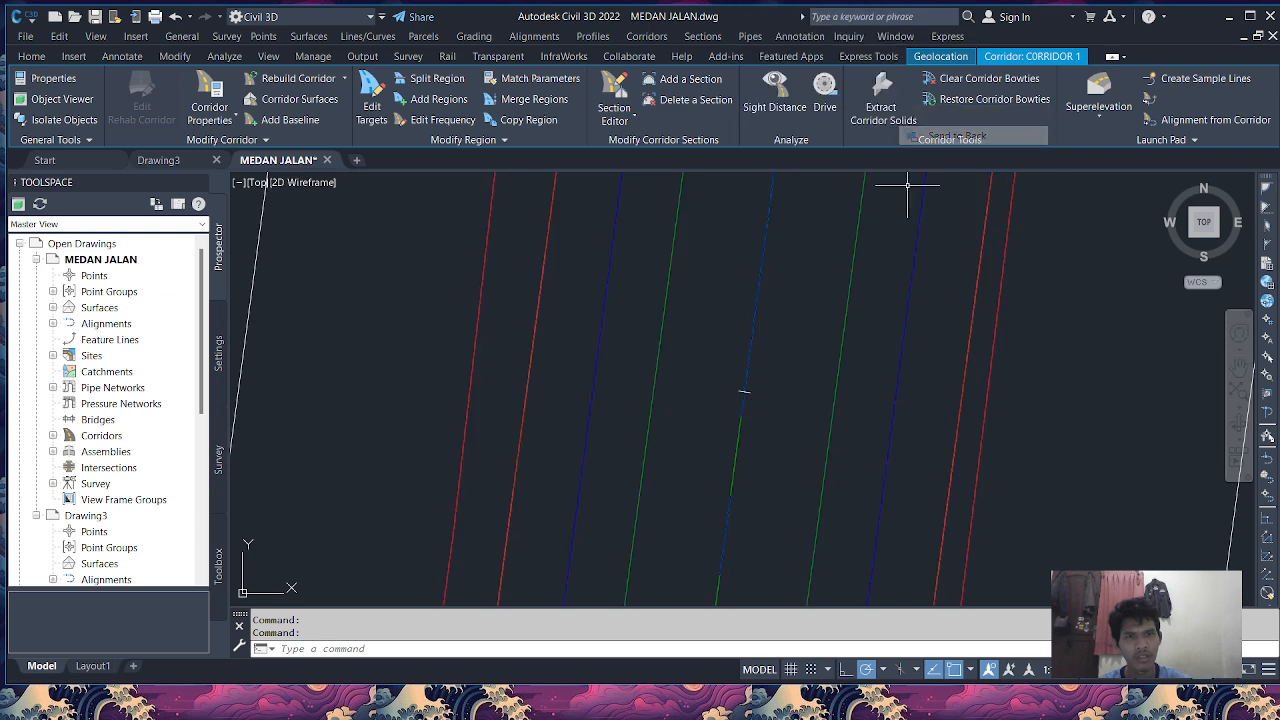
Create a sample line group on the road's horizontal alignment, replacing "Collection" in its name with "PER 50" and keeping all data sources sampled.
left_click(746, 360)
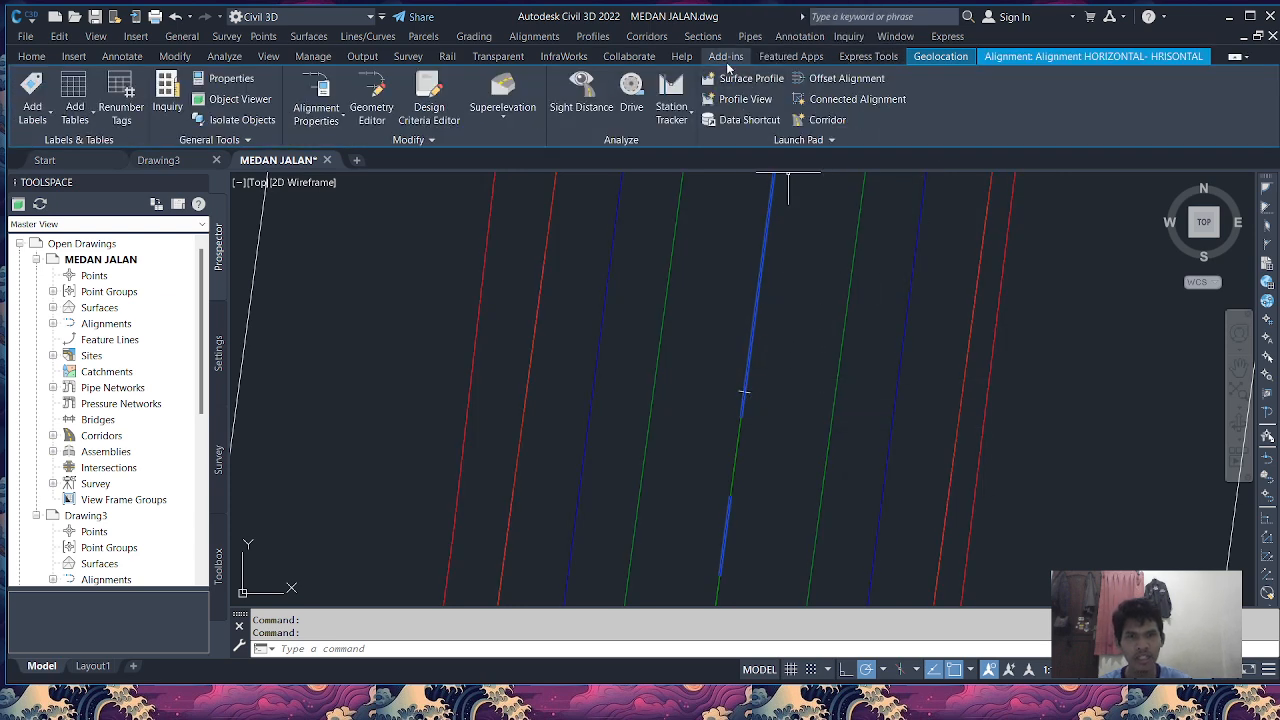
left_click(702, 36)
left_click(752, 57)
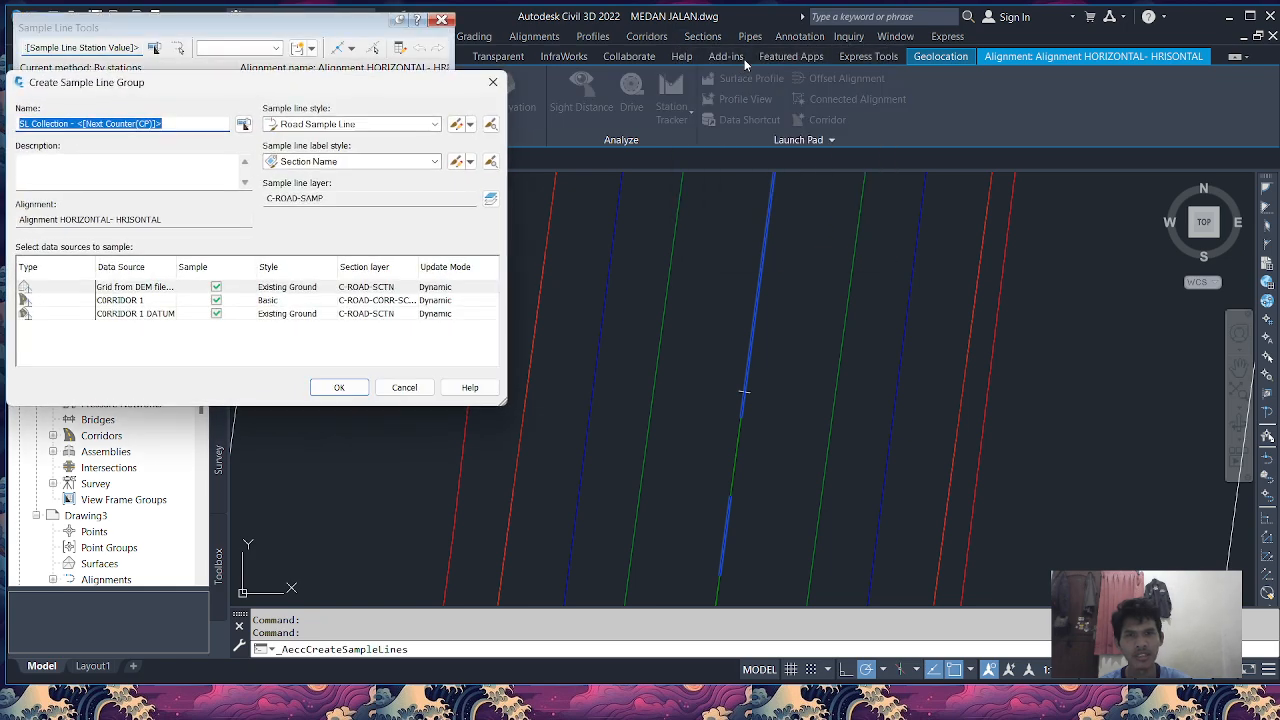
left_click(68, 124)
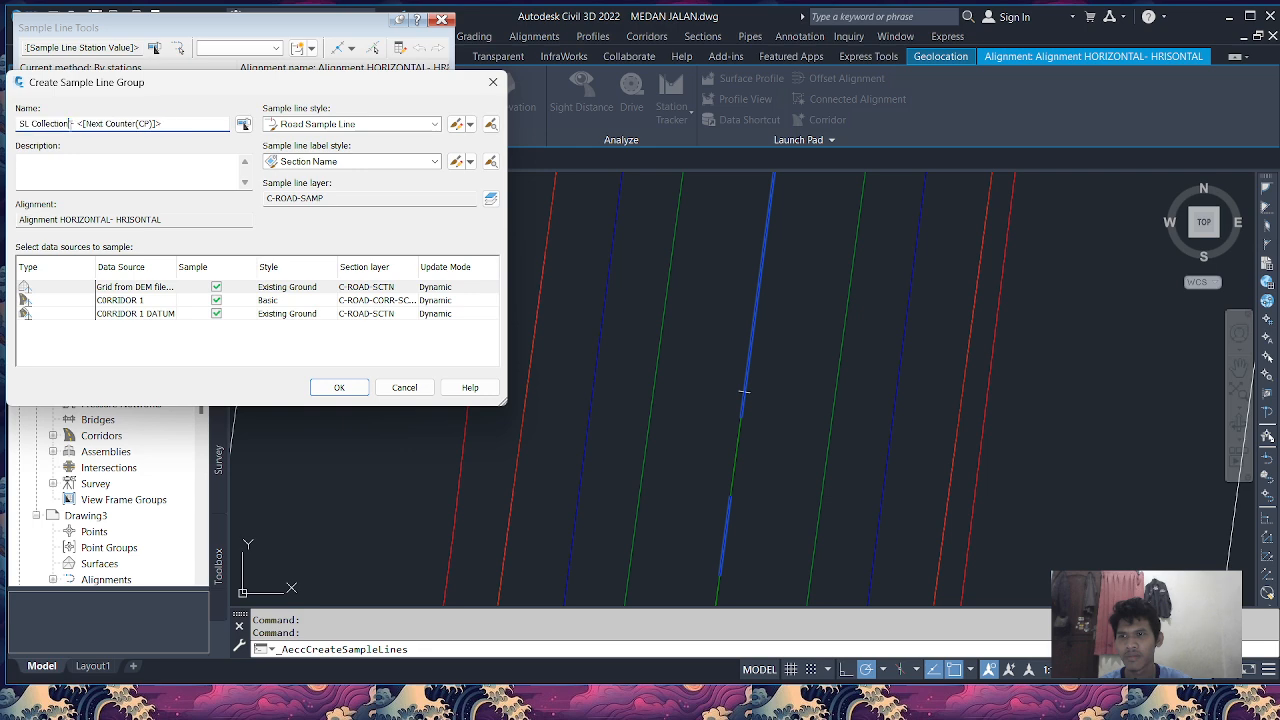
key("BackSpace")
key("BackSpace")
key("BackSpace")
key("BackSpace")
key("BackSpace")
key("BackSpace")
key("BackSpace")
key("BackSpace")
key("BackSpace")
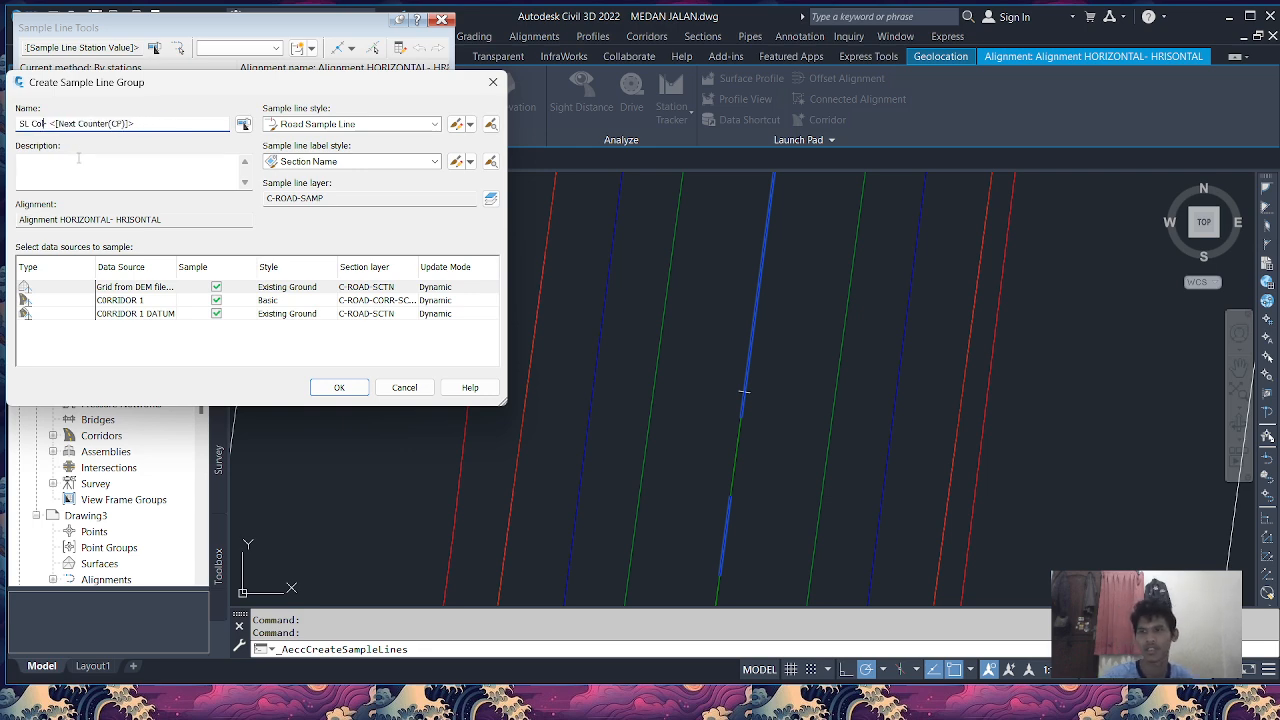
key("BackSpace")
type("PE")
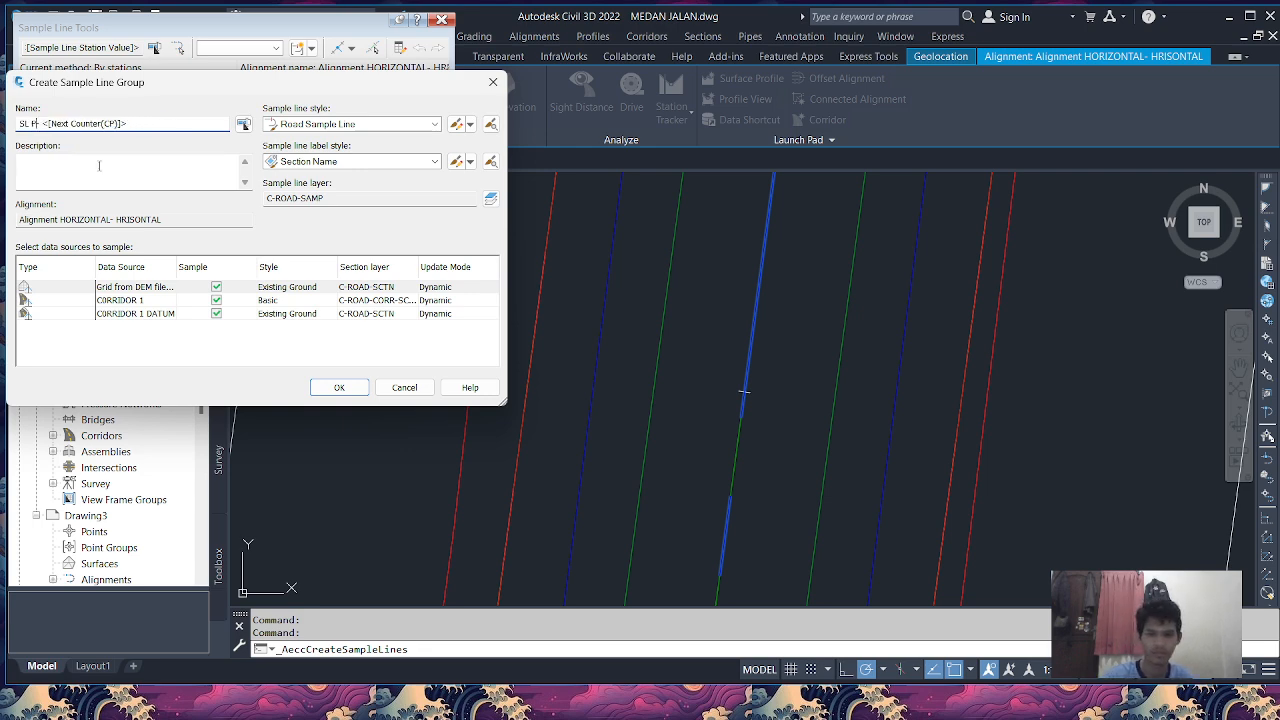
type("R 50")
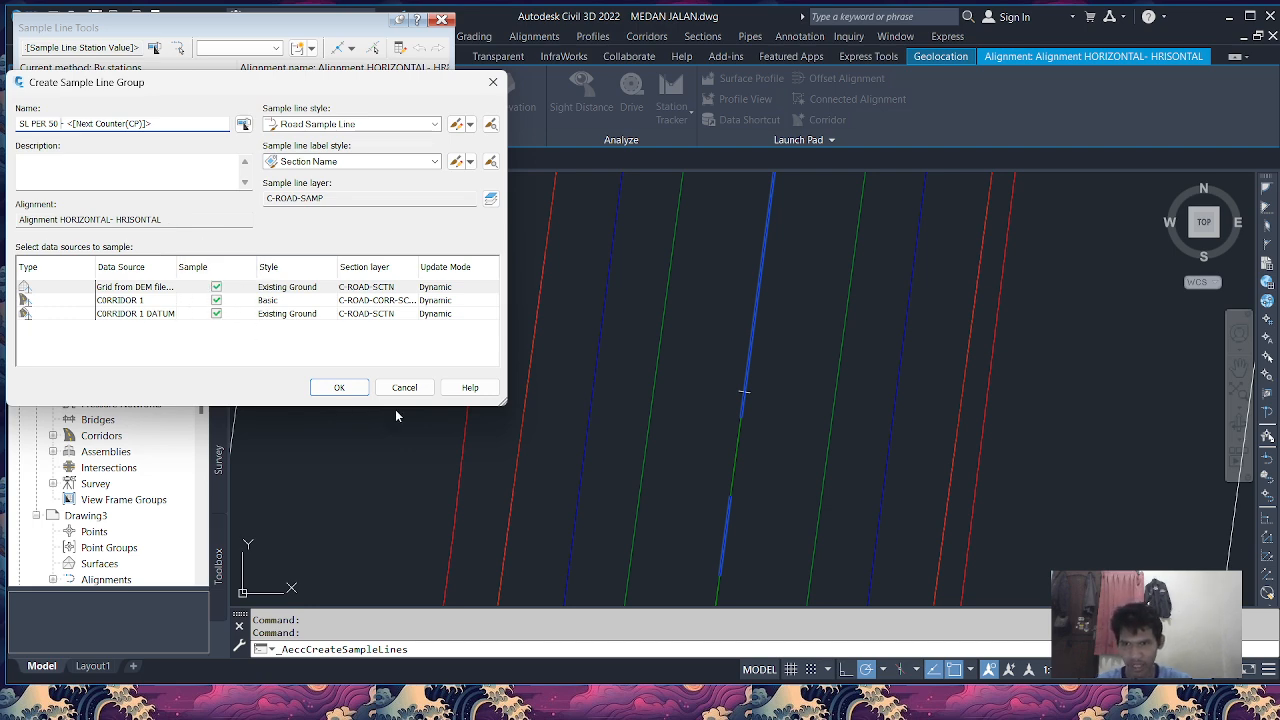
left_click(339, 388)
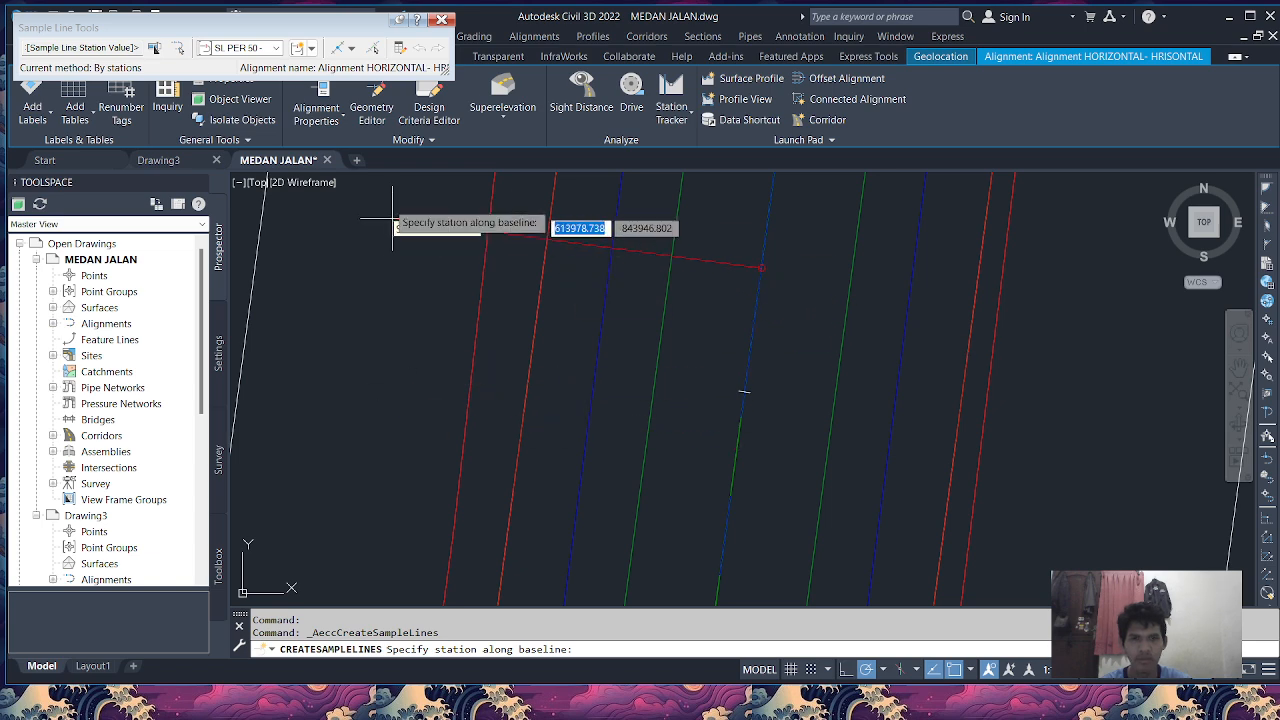
Generate the sample lines by range of stations, accepting 15 m left and right swath widths and 50 m increments, and finish the command.
left_click(352, 50)
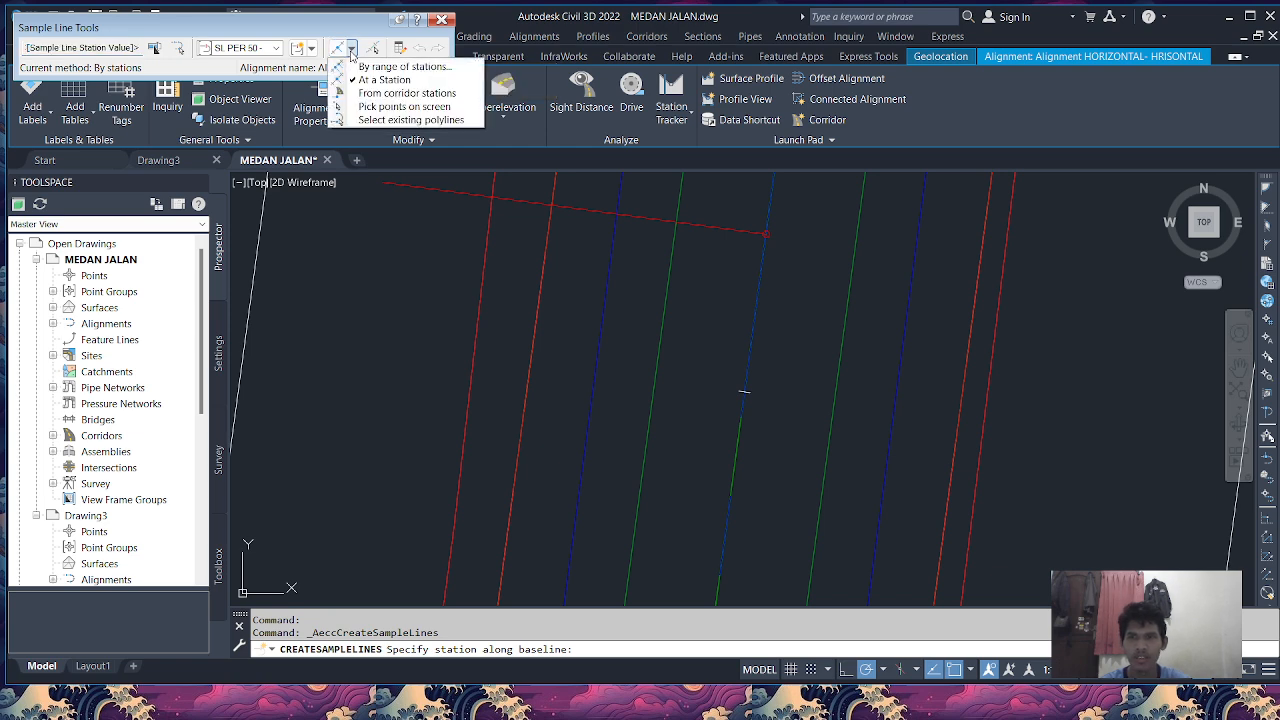
left_click(366, 70)
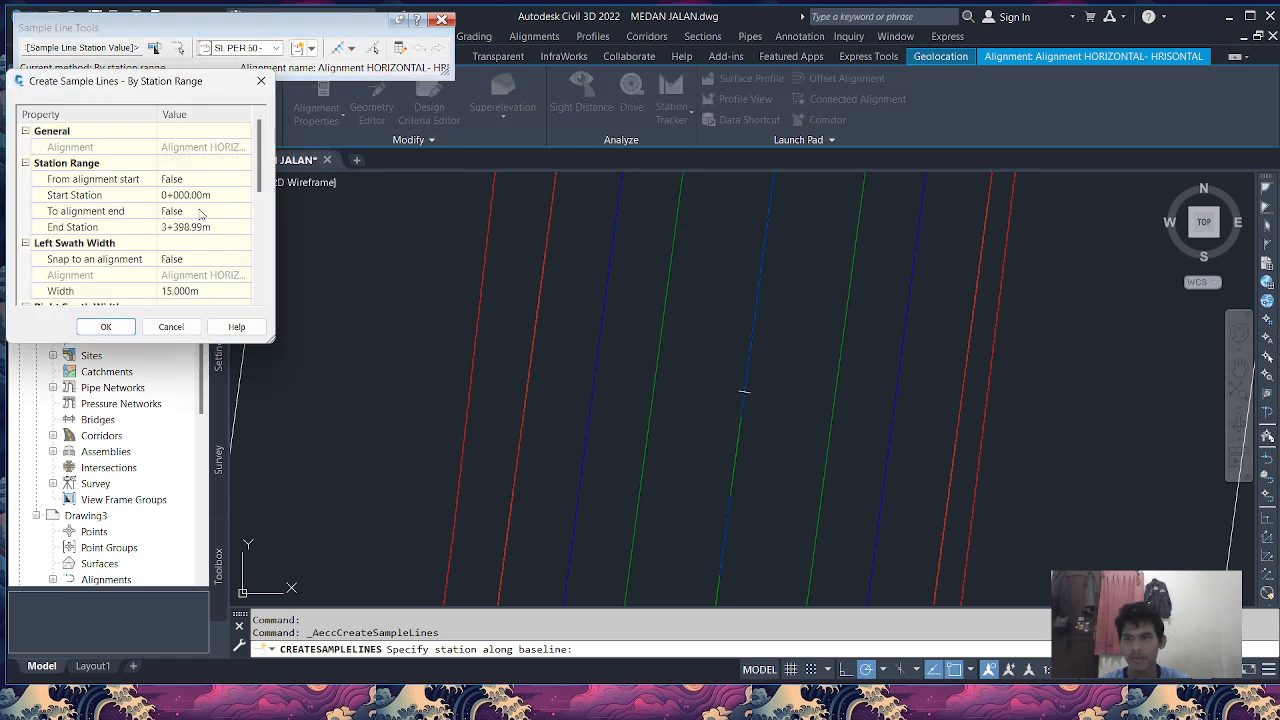
scroll(201, 214, "down", 2)
scroll(201, 214, "down", 1)
scroll(201, 208, "down", 1)
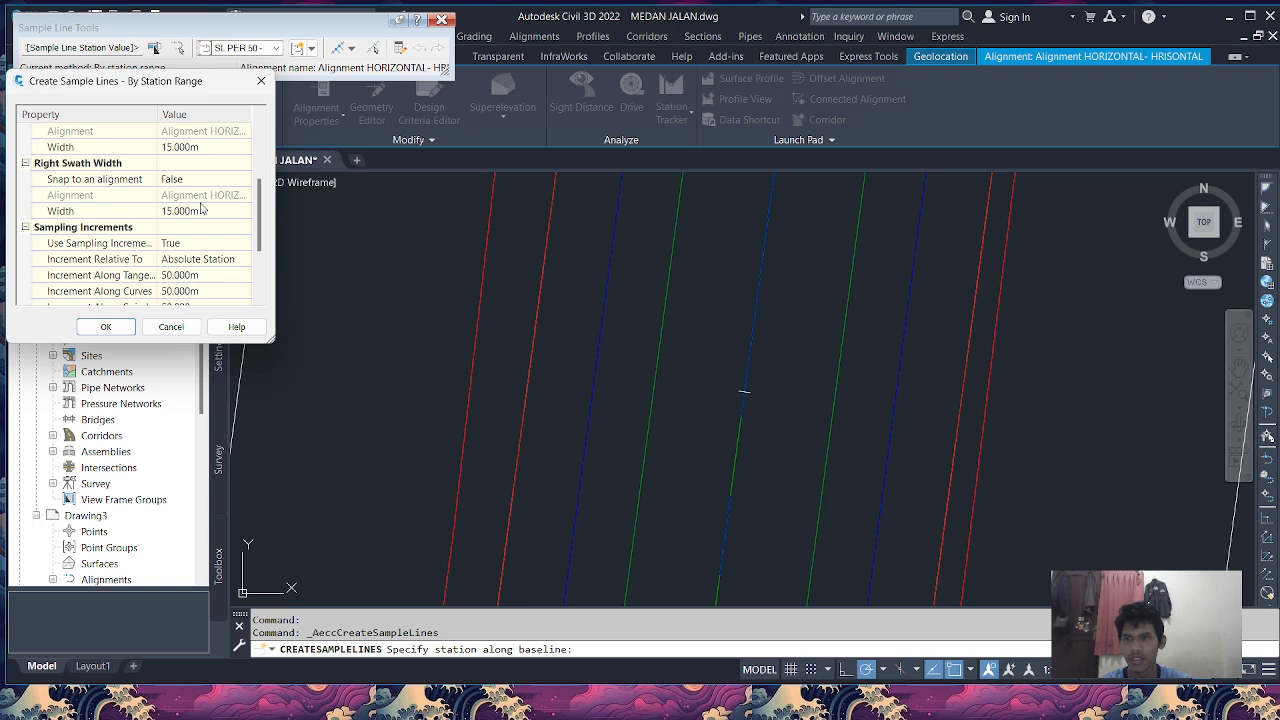
scroll(201, 208, "up", 3)
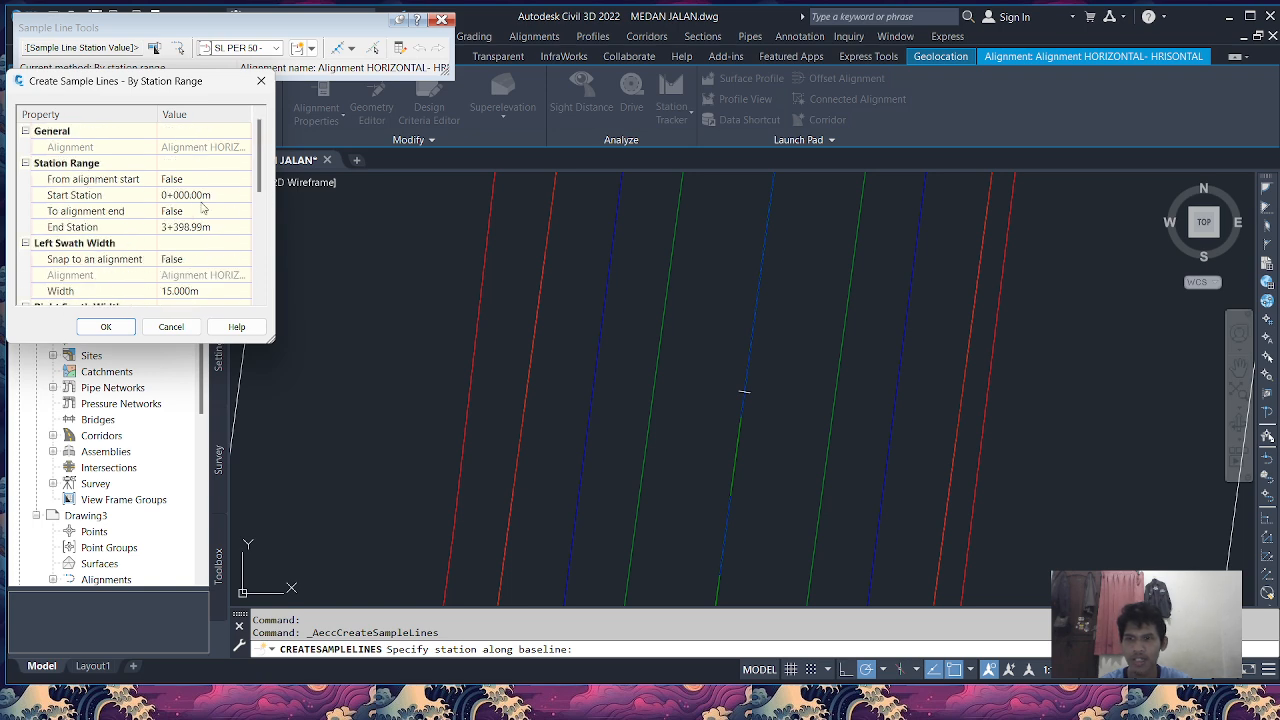
scroll(203, 207, "down", 3)
scroll(201, 208, "up", 1)
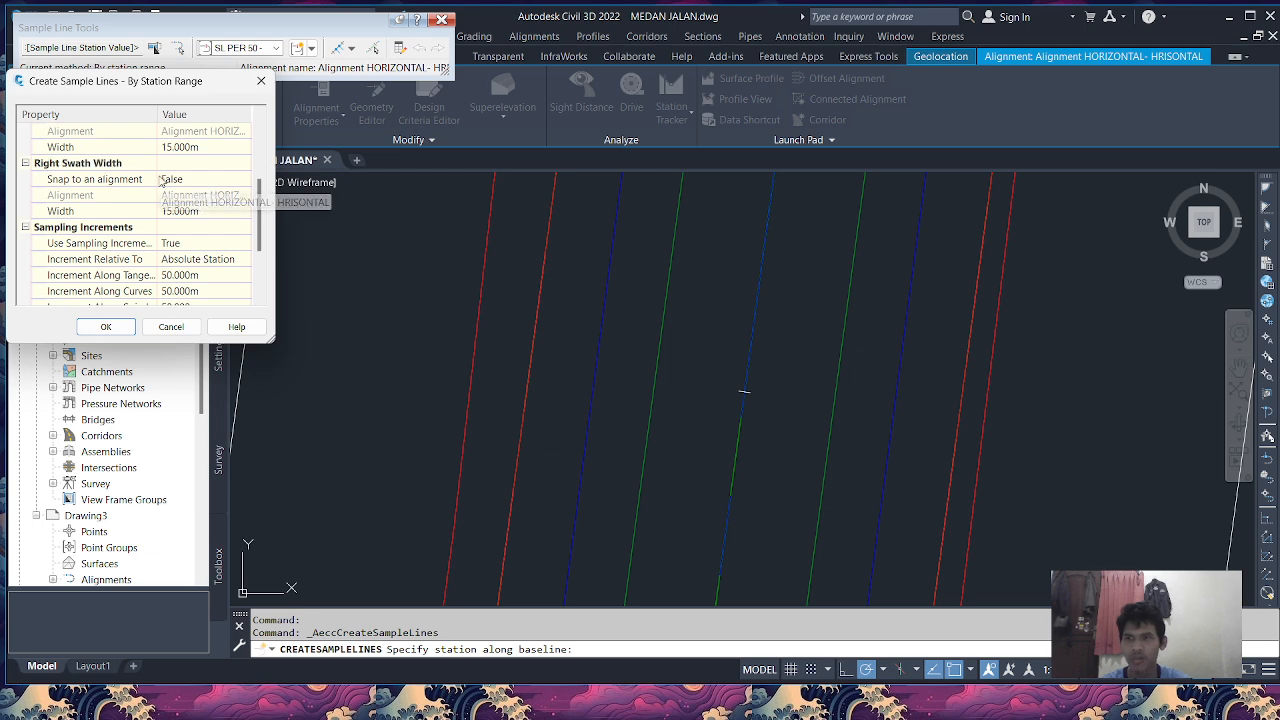
scroll(141, 228, "up", 1)
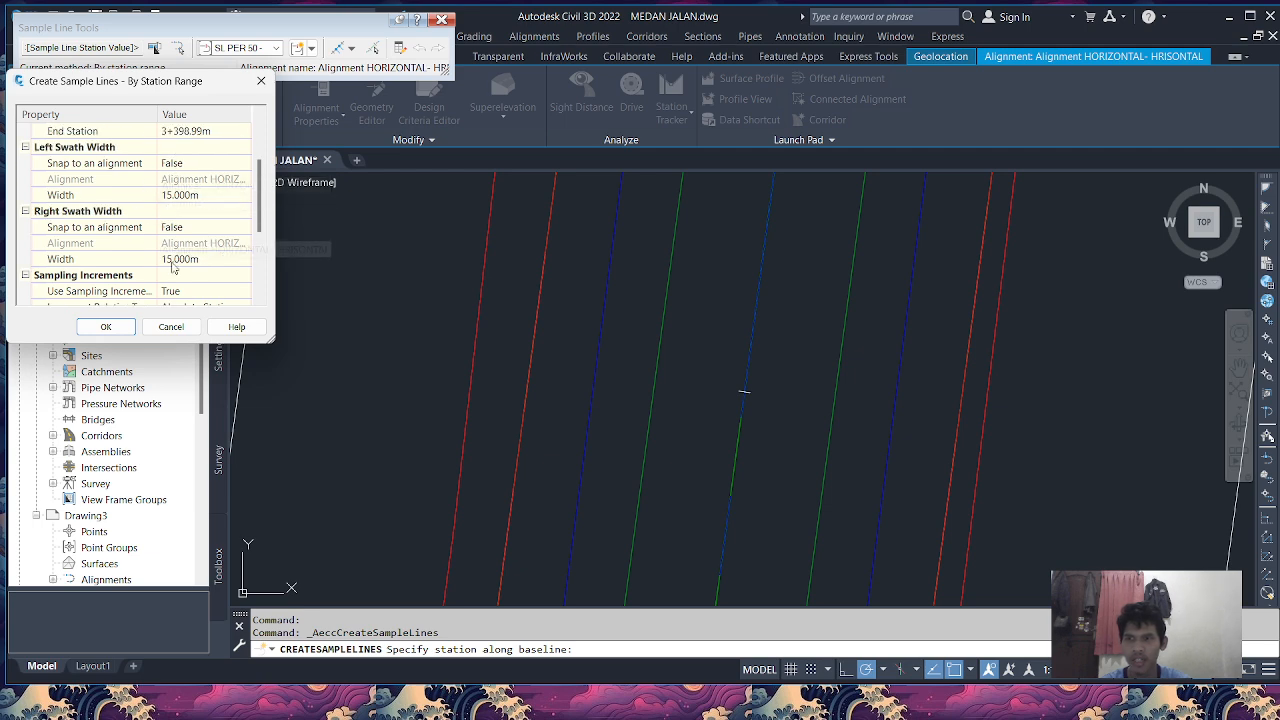
scroll(181, 243, "down", 2)
scroll(181, 243, "down", 1)
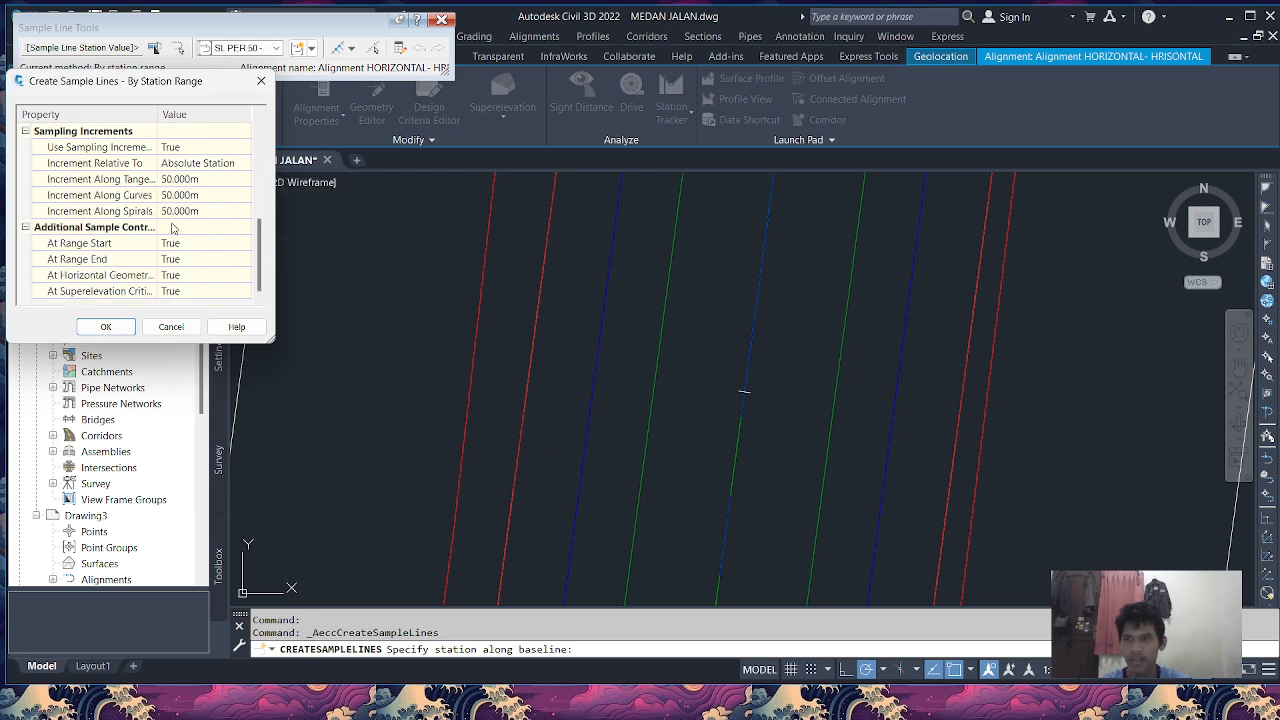
left_click(107, 327)
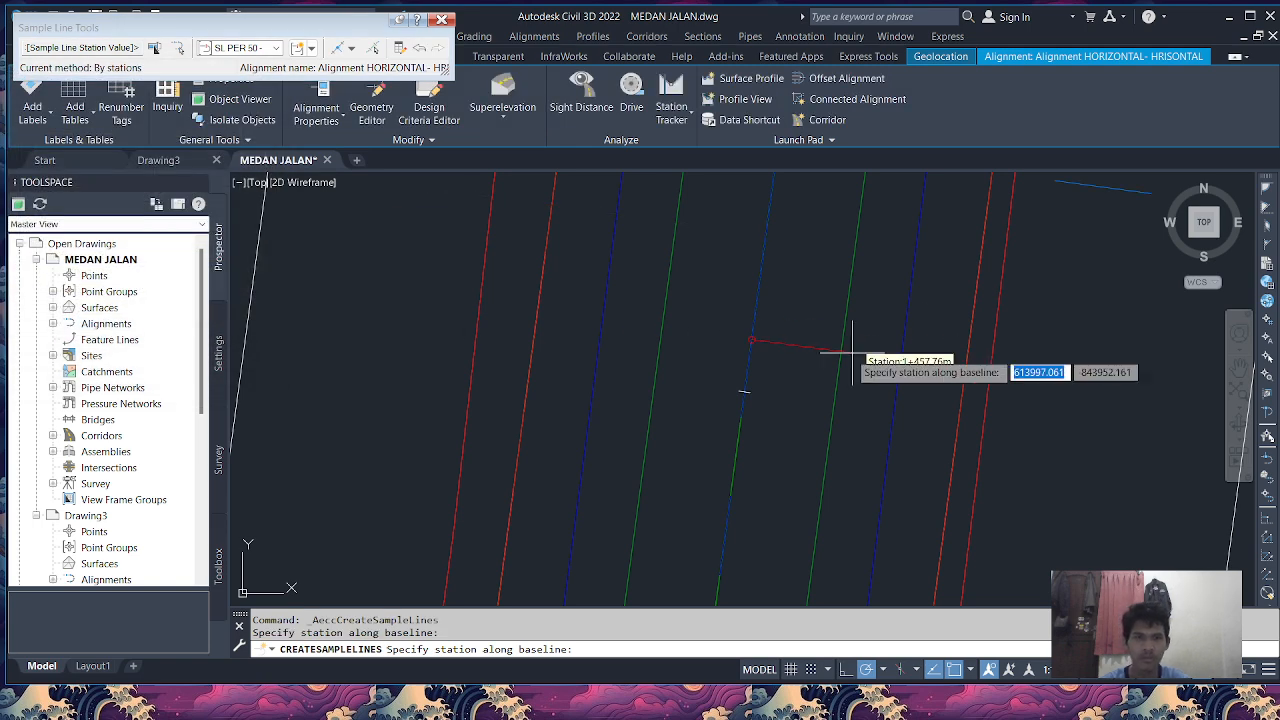
key("Return")
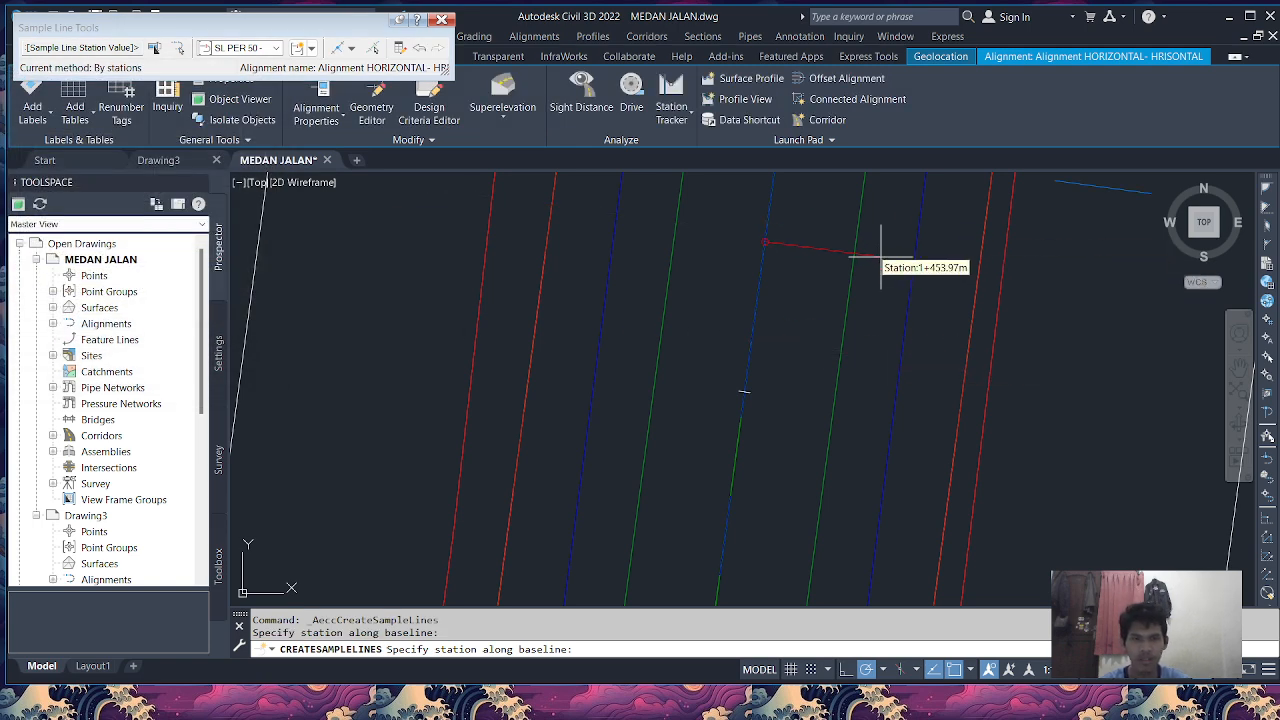
key("Return")
Examine the sample lines and their station labels along the road corridor.
scroll(886, 286, "down", 5)
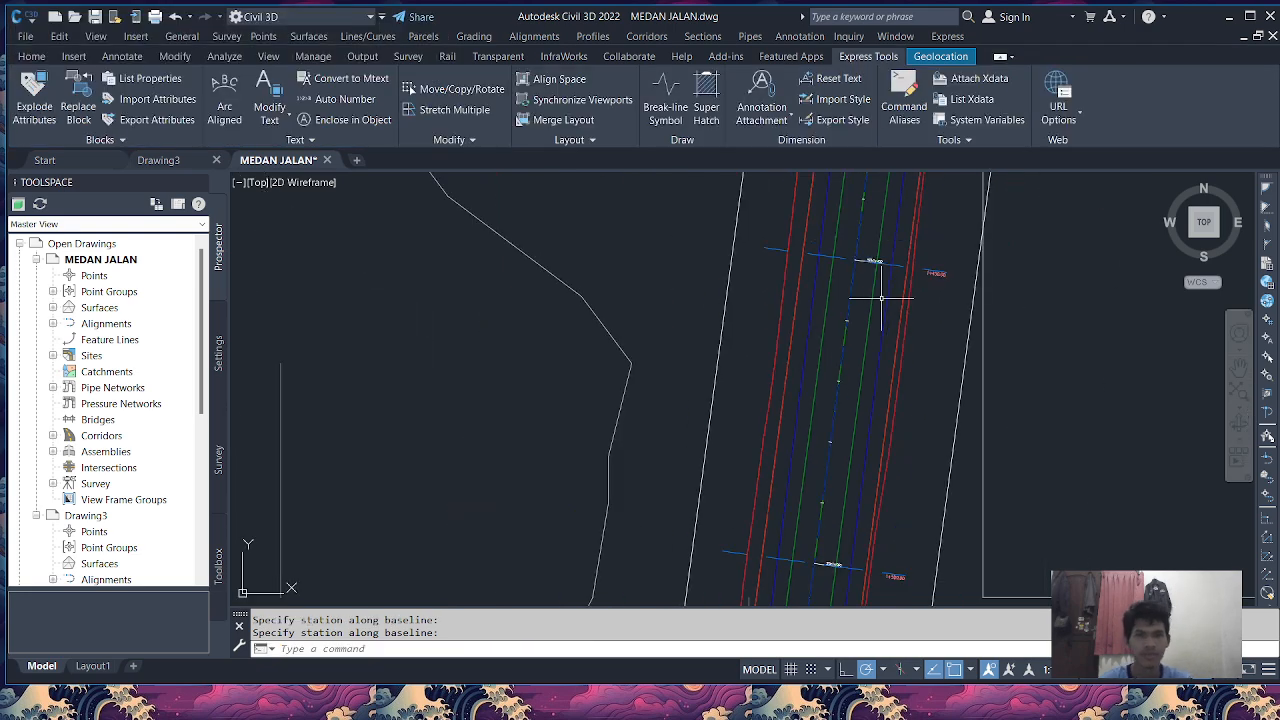
scroll(935, 268, "up", 5)
scroll(935, 268, "up", 1)
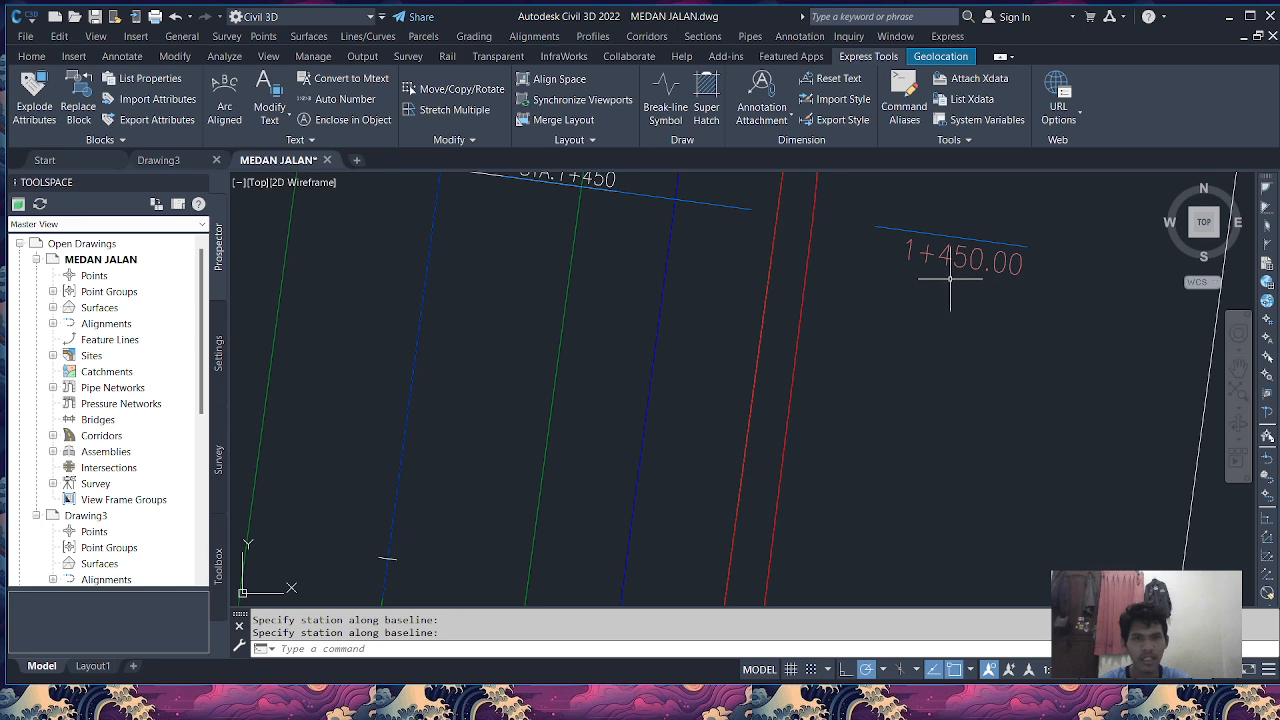
scroll(950, 272, "down", 1)
scroll(905, 272, "down", 5)
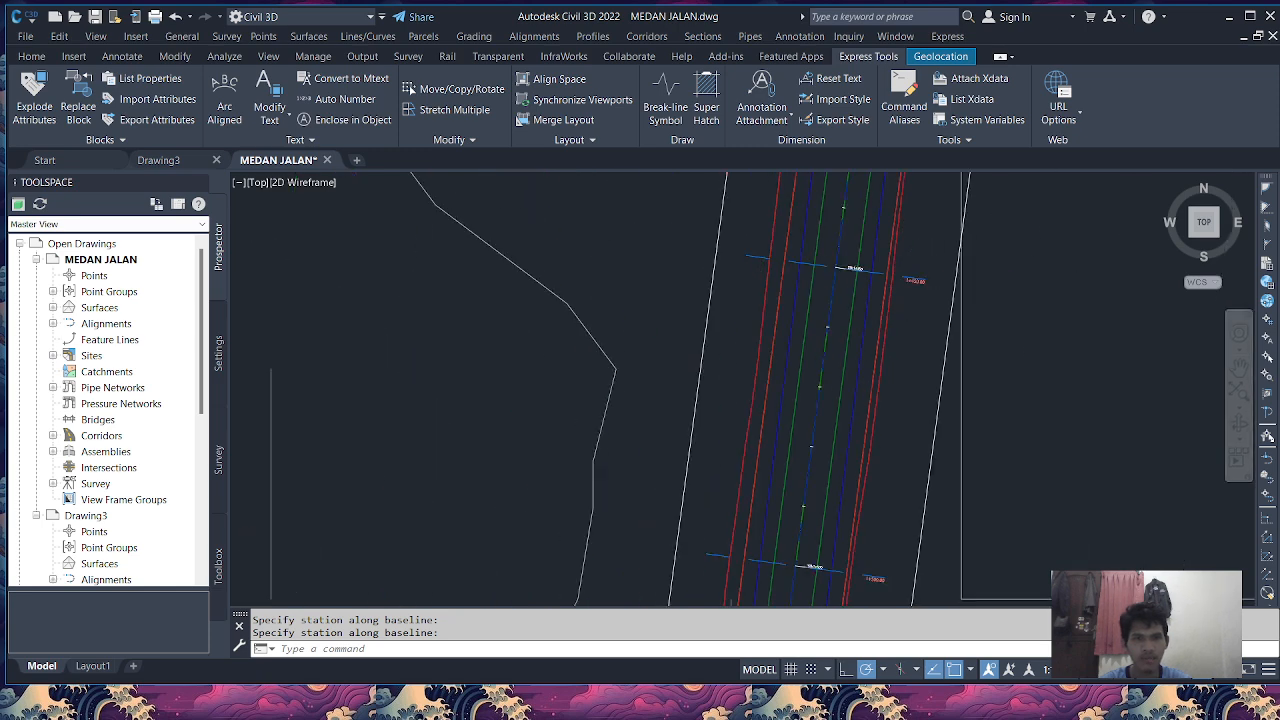
scroll(893, 281, "down", 3)
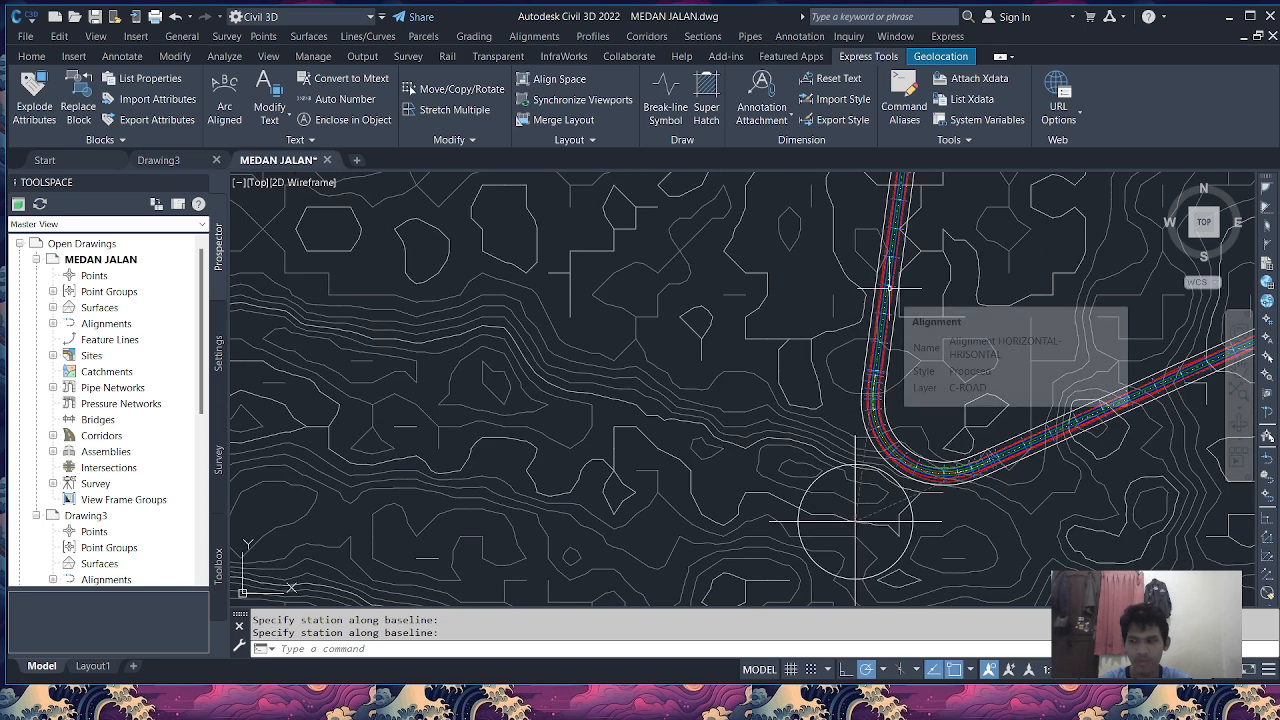
scroll(862, 300, "down", 1)
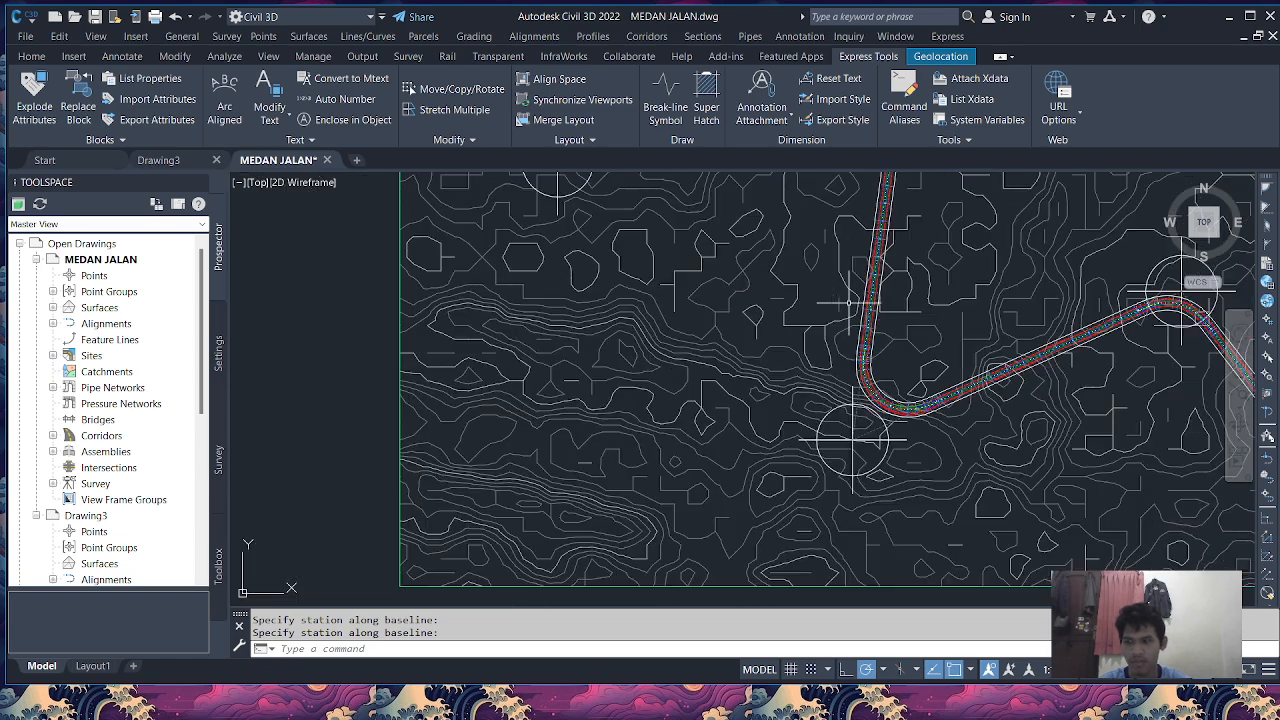
scroll(850, 318, "down", 1)
scroll(775, 272, "up", 6)
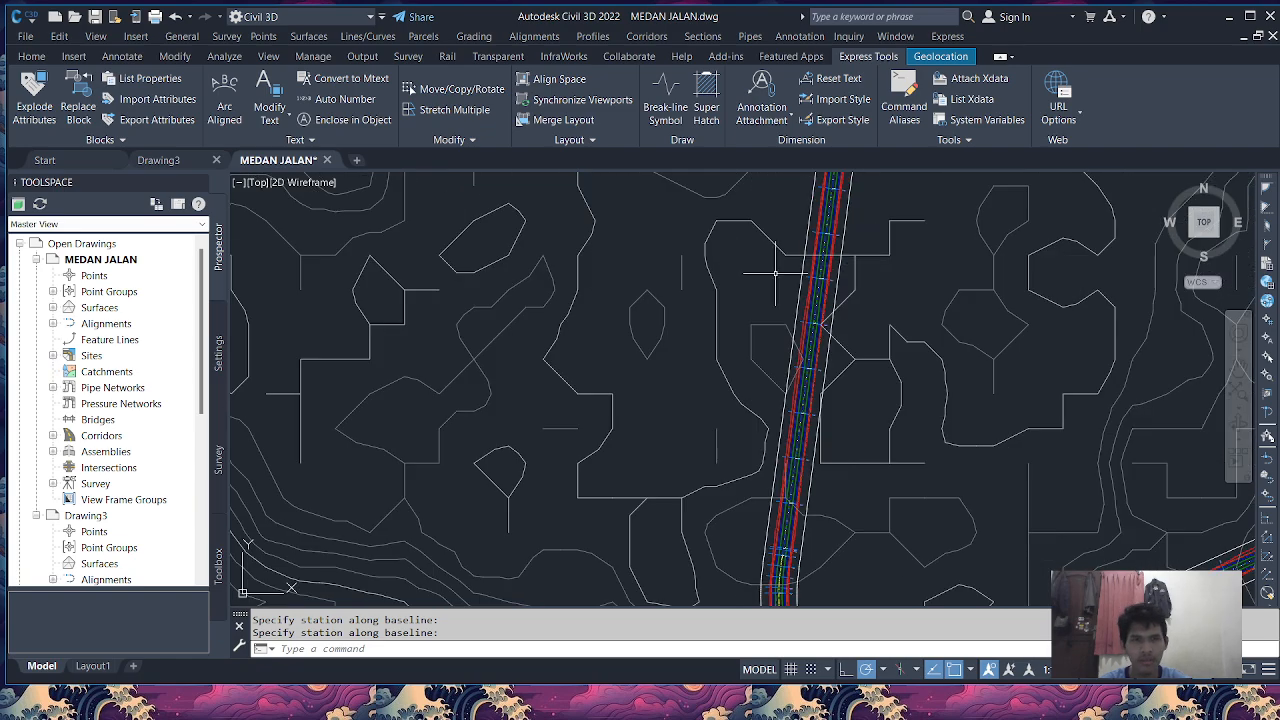
scroll(803, 266, "down", 4)
scroll(803, 266, "up", 4)
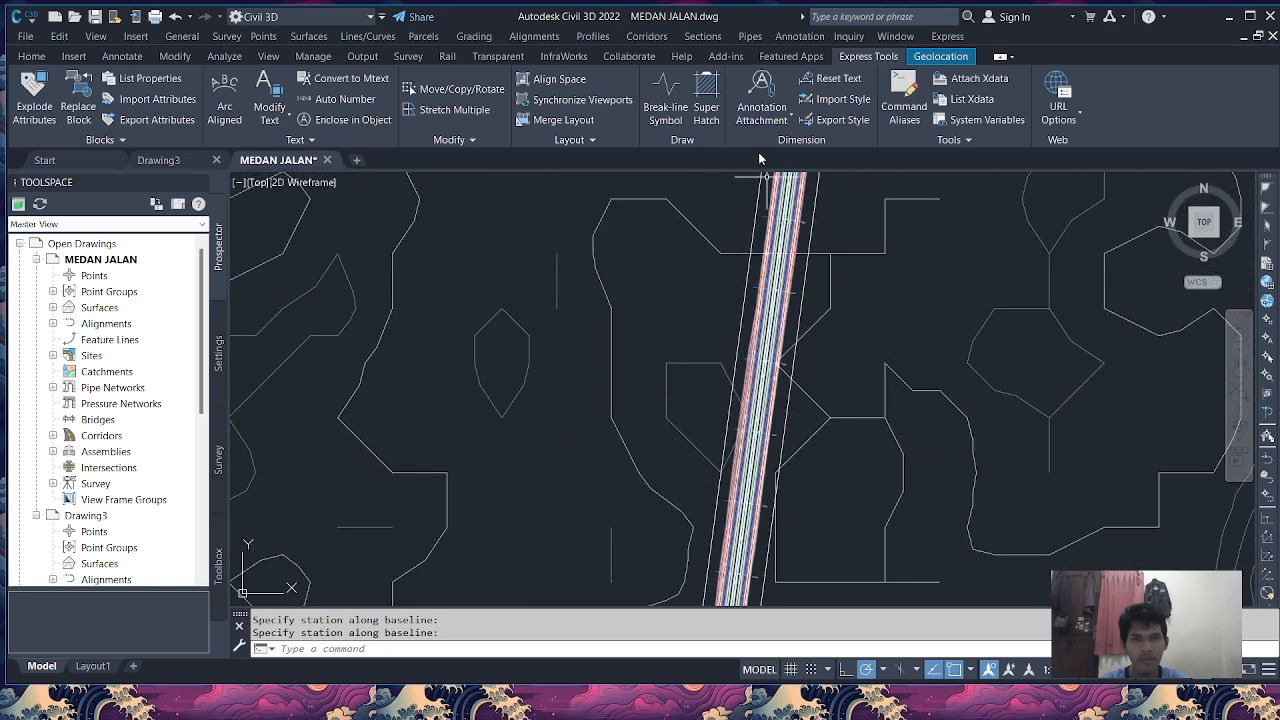
Start creating multiple section views for the SL PER 50 sample lines, prefix the section view name with "SC", and proceed to section placement.
left_click(703, 36)
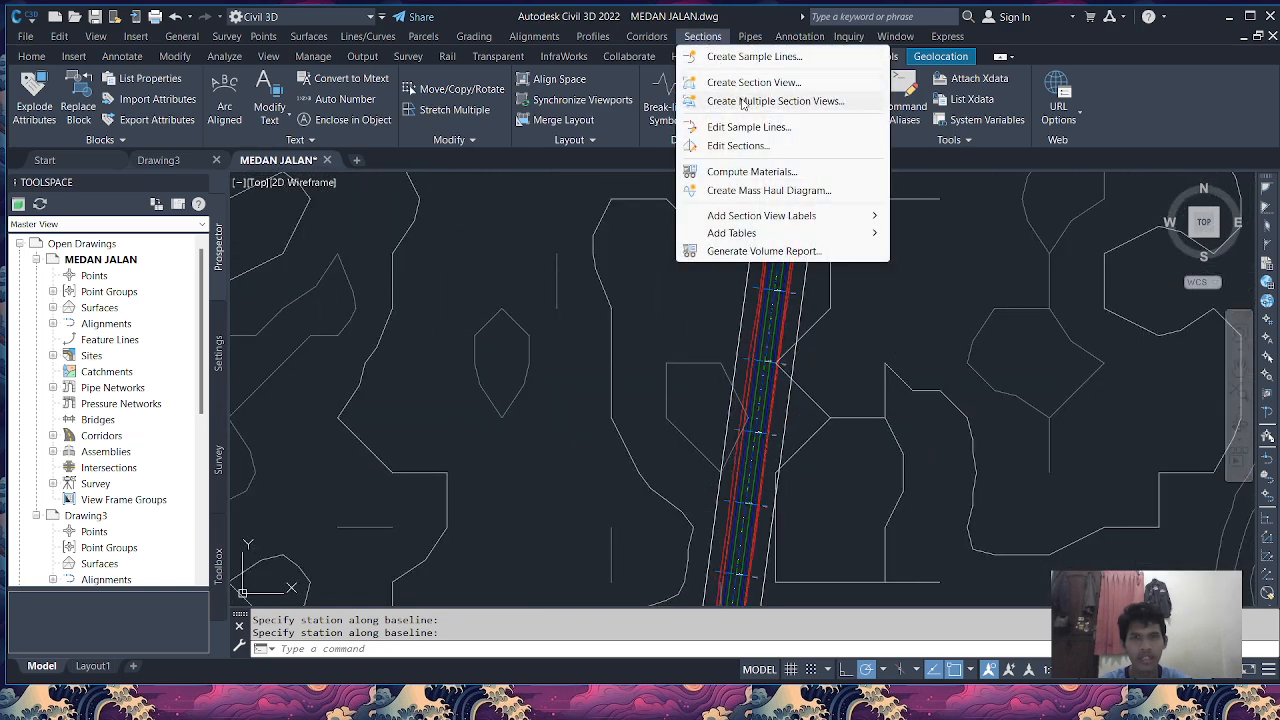
left_click(743, 101)
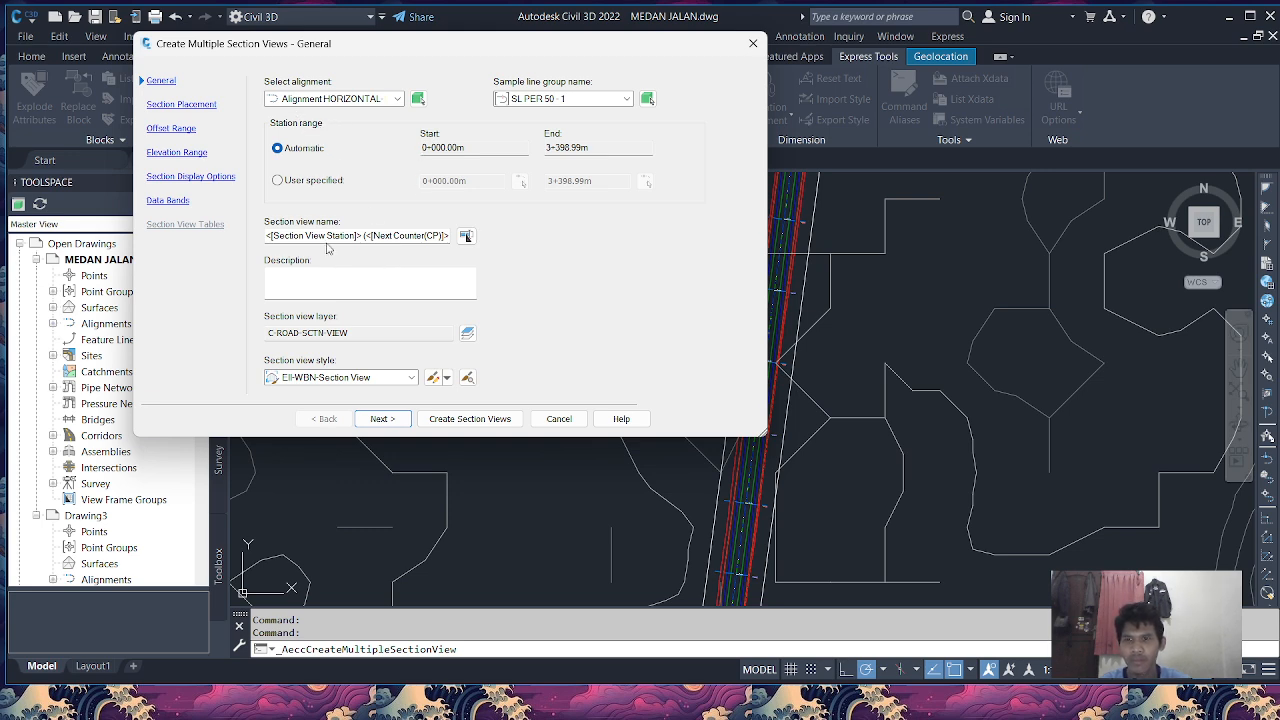
left_click(267, 237)
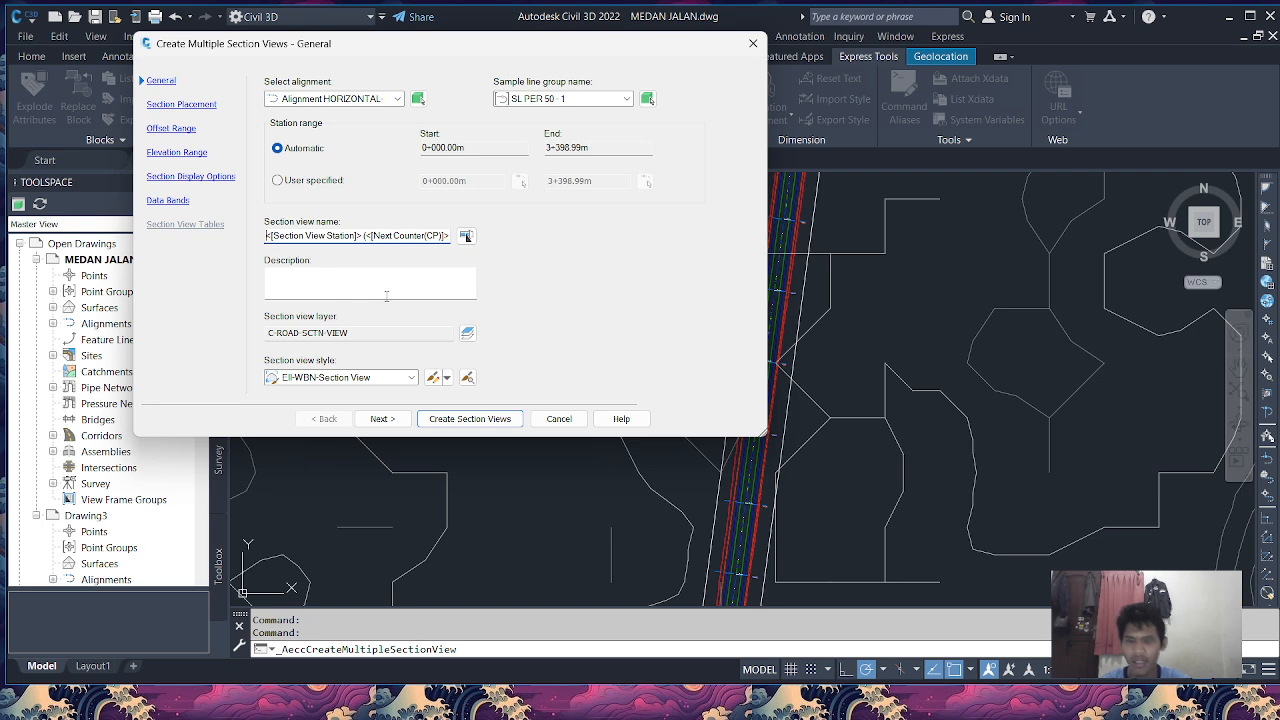
type("SC")
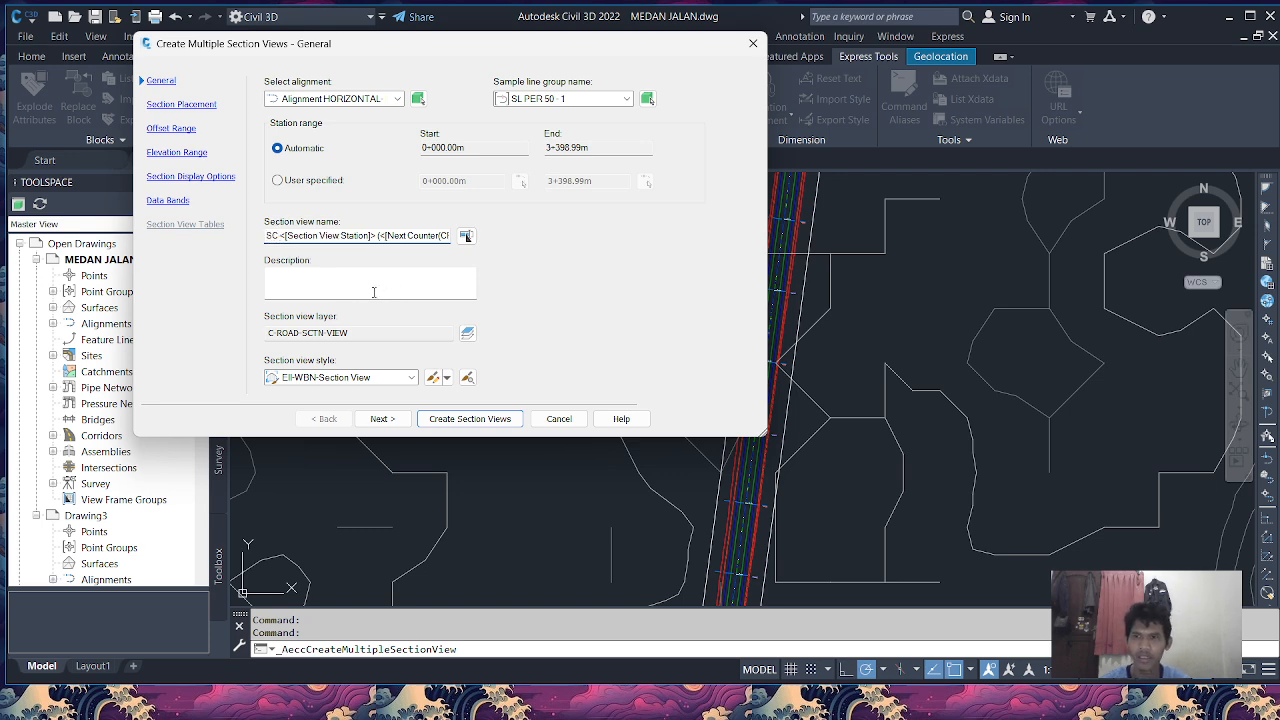
left_click(382, 419)
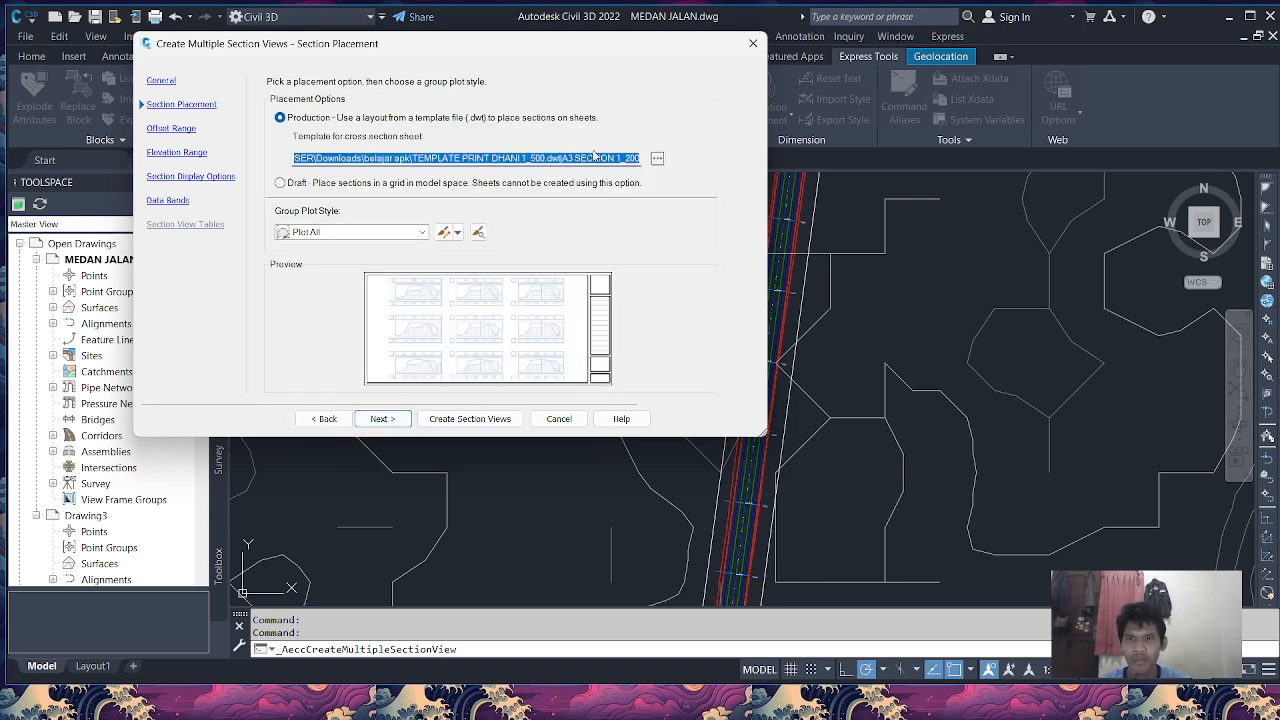
Use the A3 SECTION 1_200 layout from the existing print template as the cross-section sheet template.
left_click(657, 160)
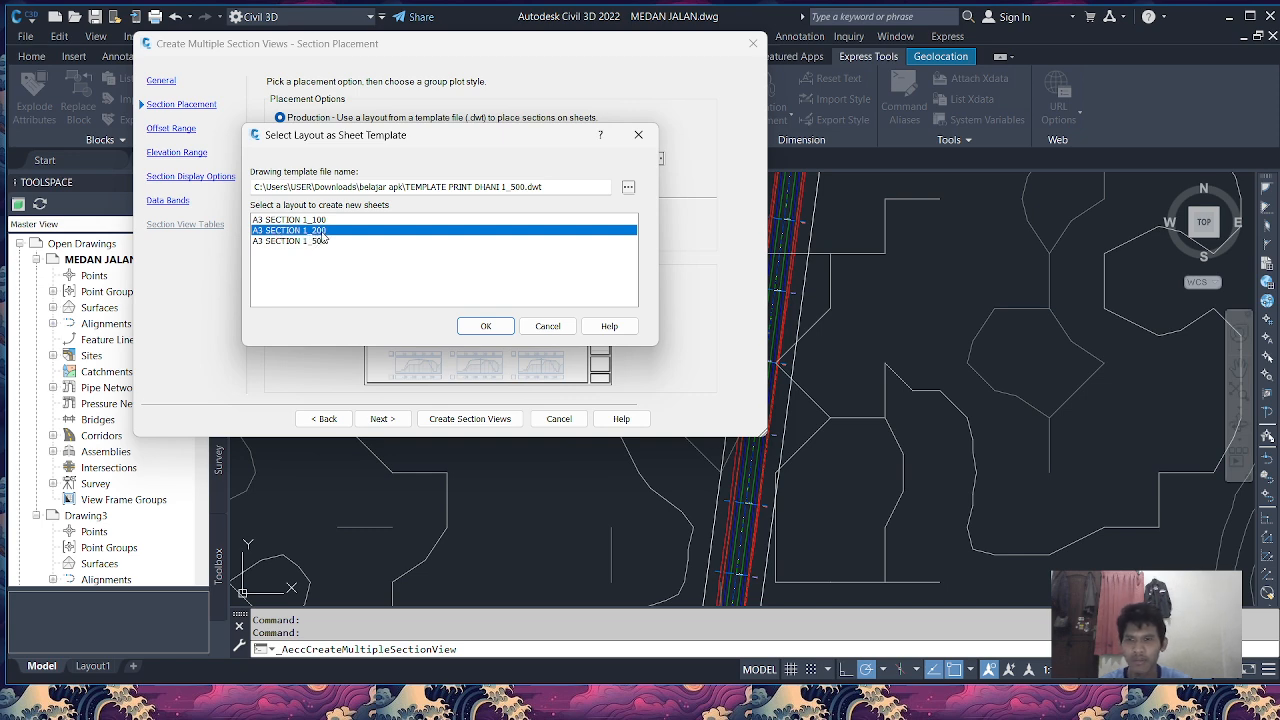
left_click(628, 189)
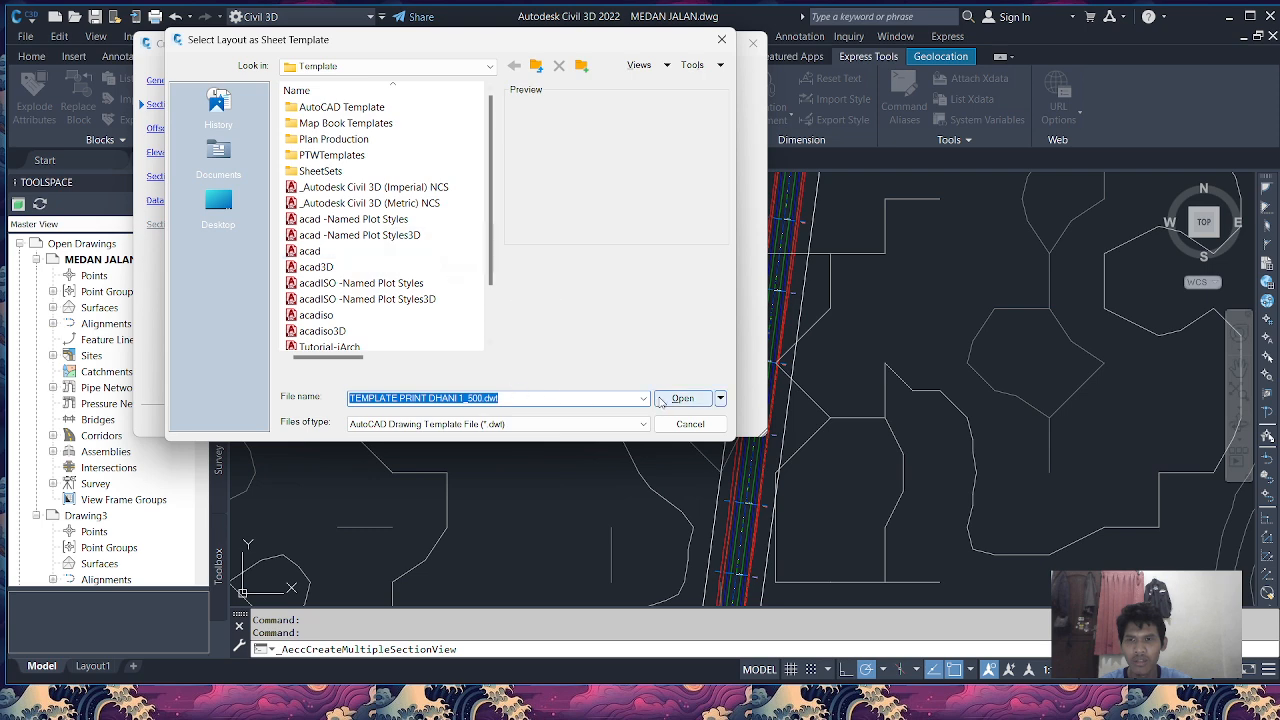
scroll(349, 283, "down", 2)
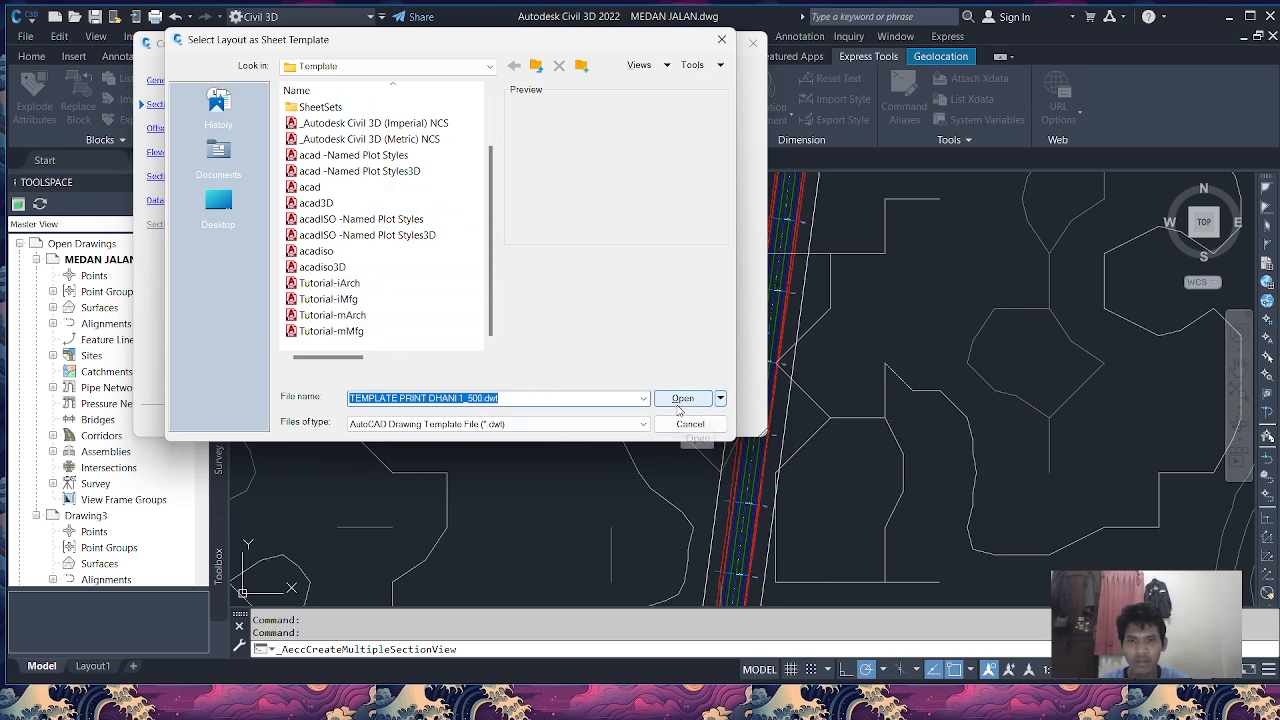
key("Return")
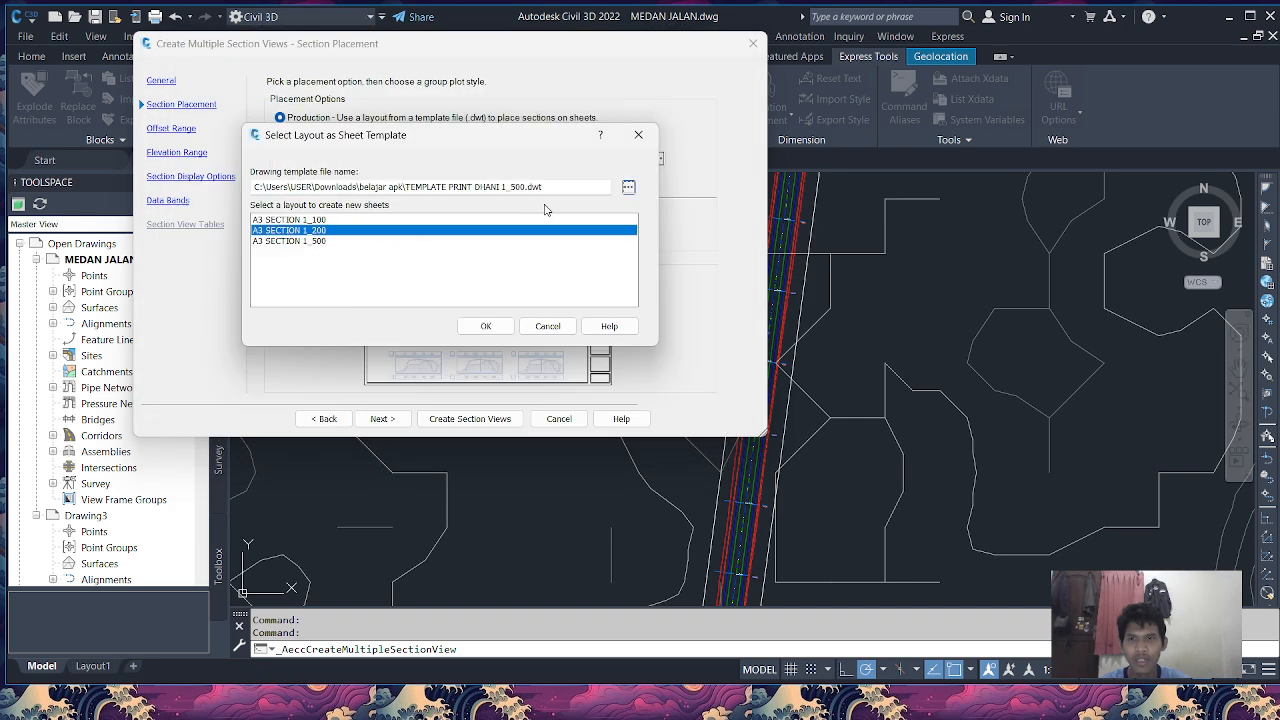
left_click(486, 326)
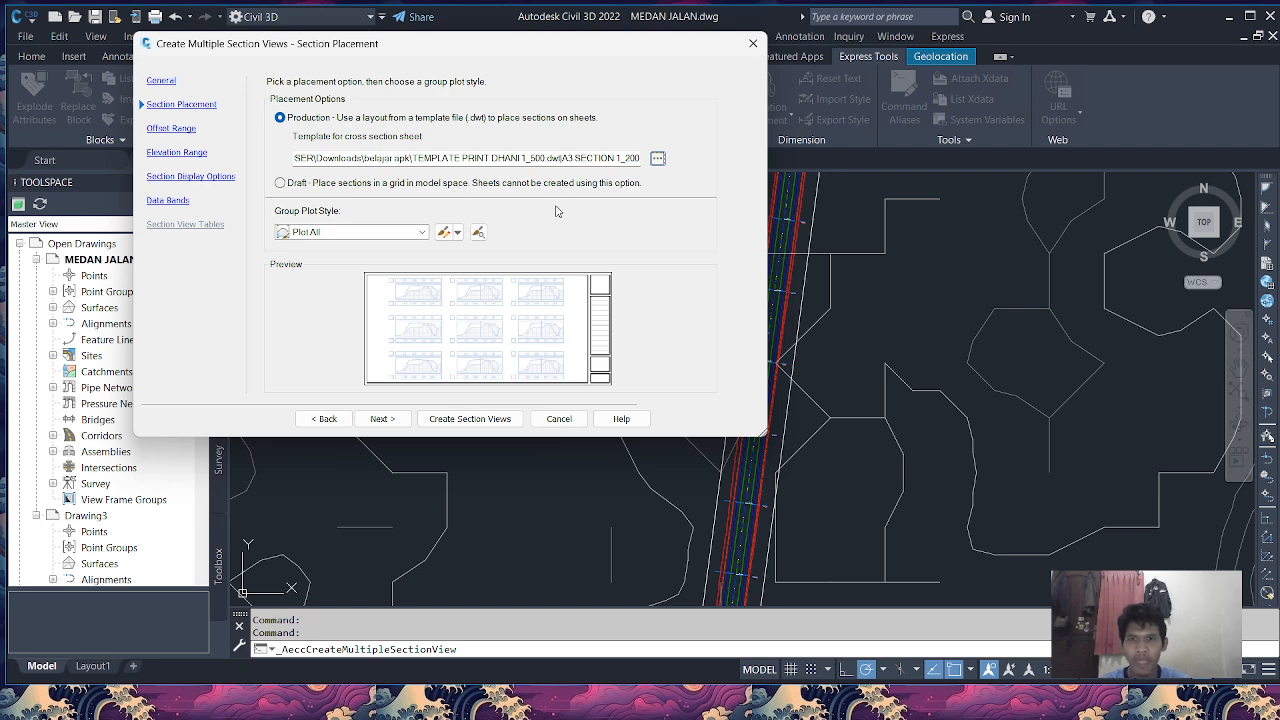
Accept the section placement and the automatic offset and elevation ranges, proceeding to the section display options.
left_click(397, 420)
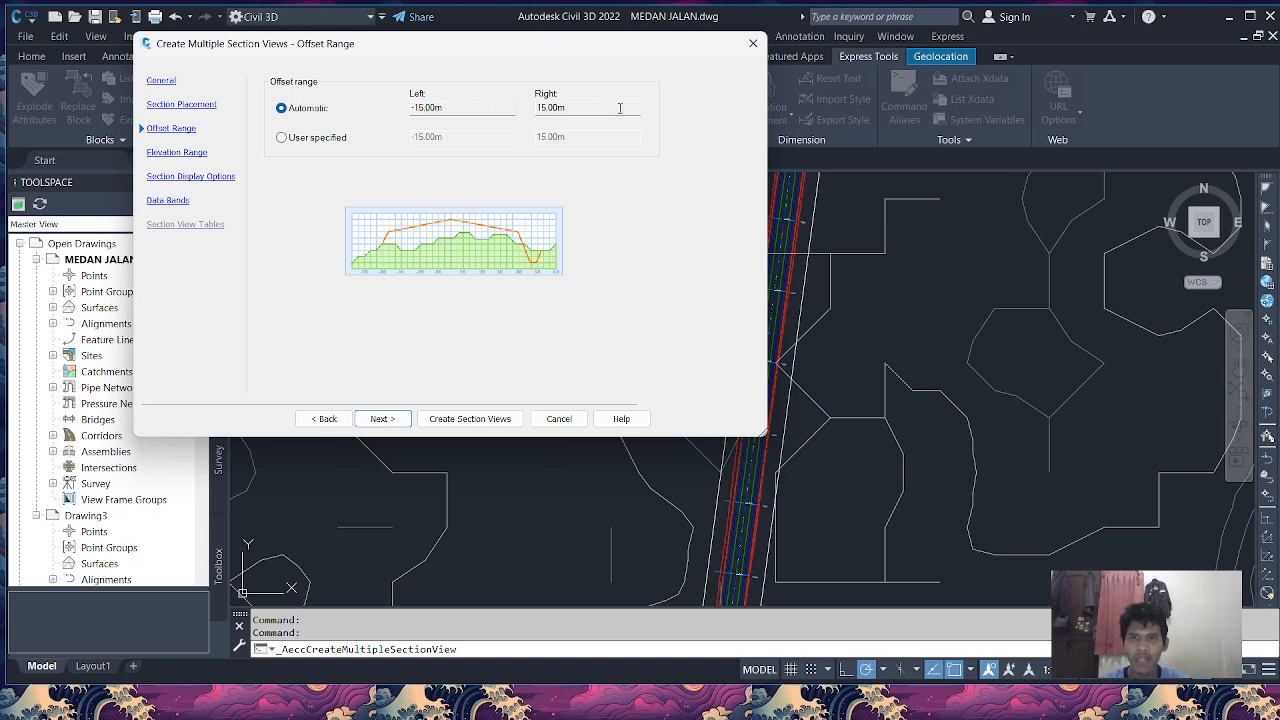
left_click(383, 420)
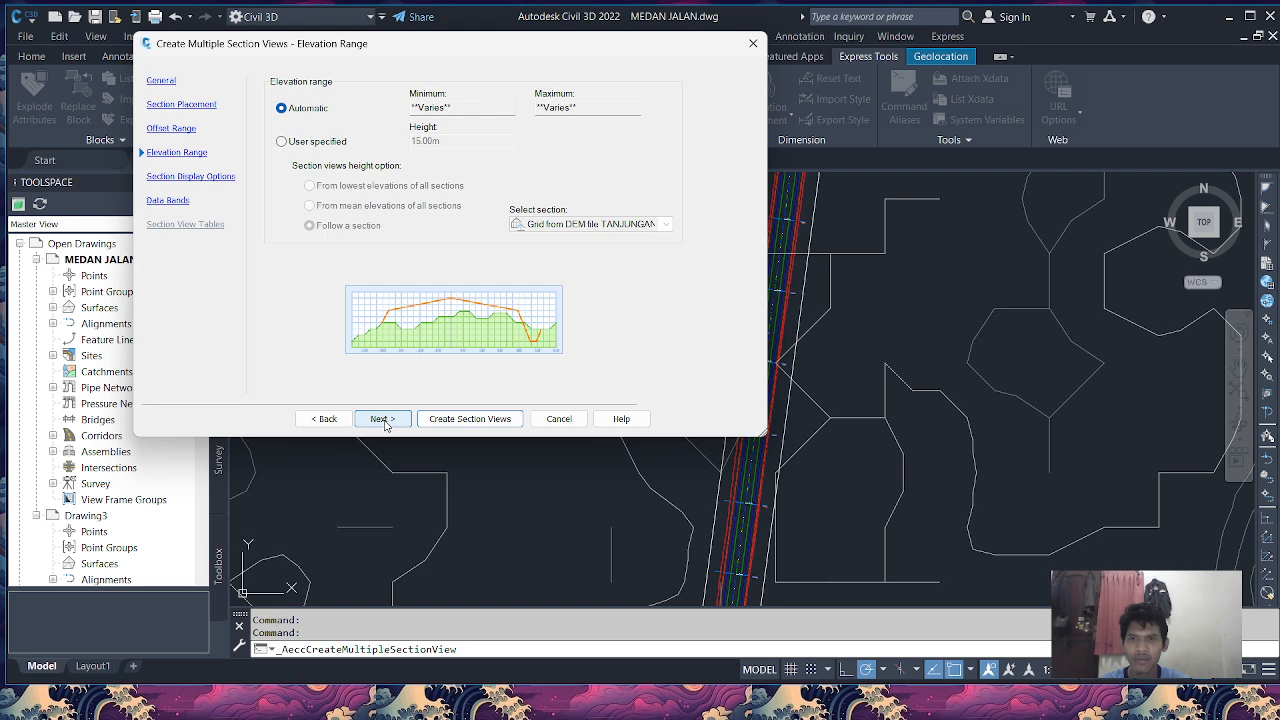
left_click(383, 420)
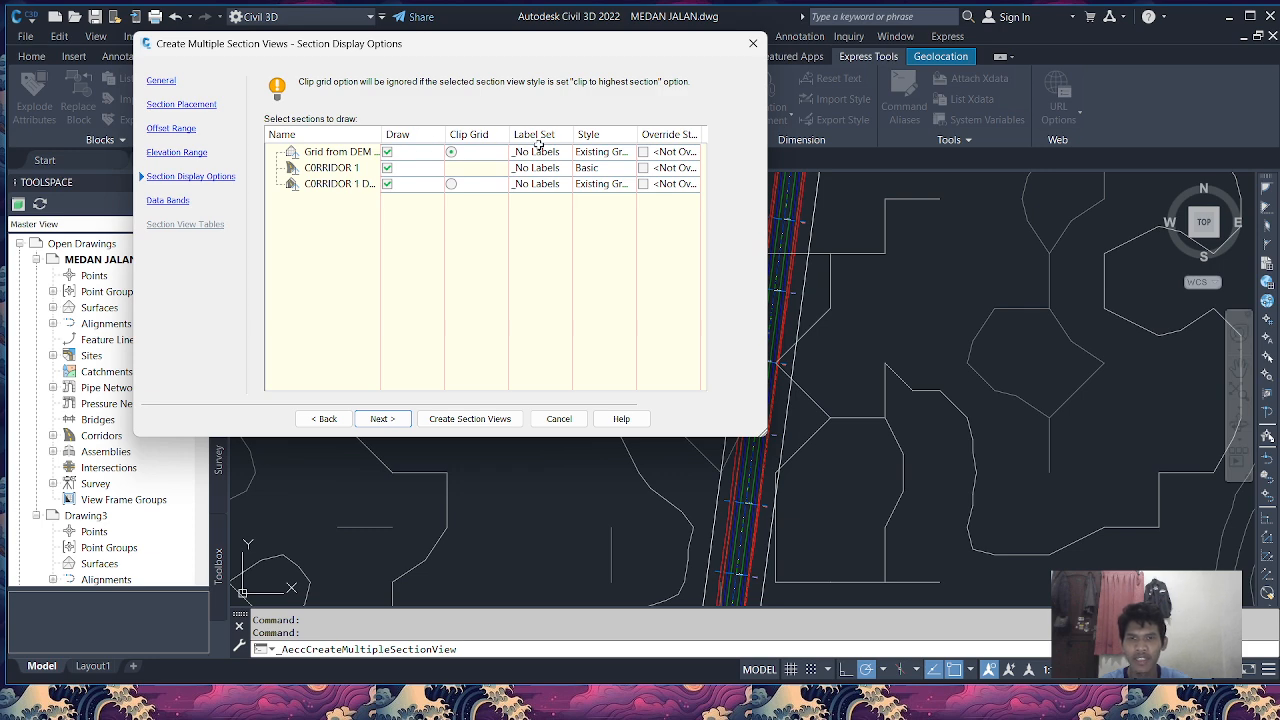
Set the section style of the Grid from DEM surface to EII-WBN-Existing Ground.
left_click(604, 151)
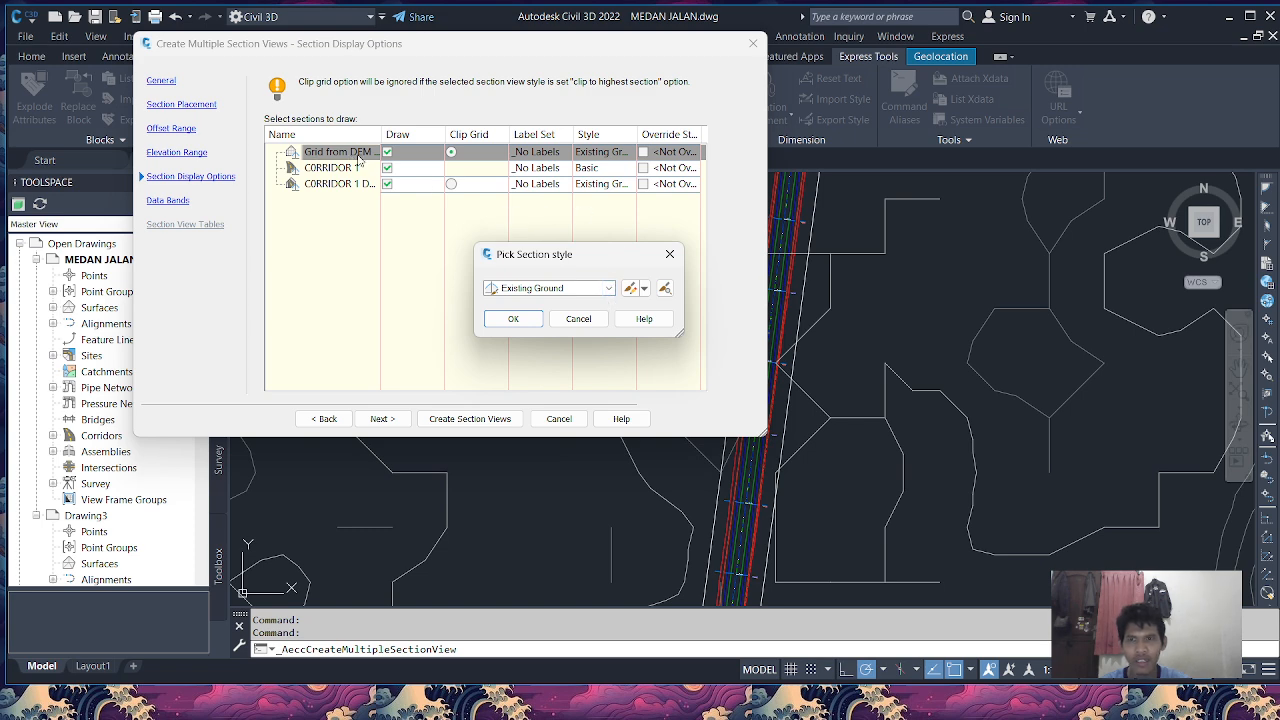
left_click(594, 289)
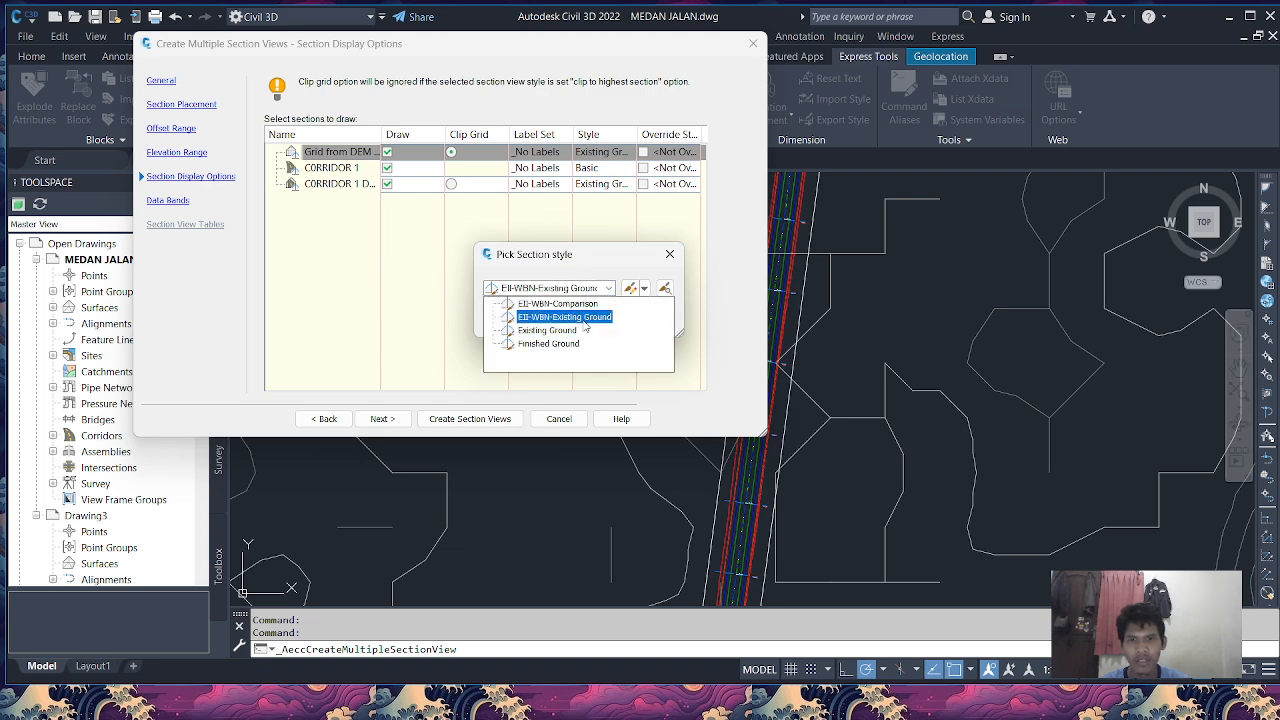
left_click(585, 320)
left_click(511, 317)
Set the code set style of CORRIDOR 1 to EII-WBN-Code Set Style.
left_click(611, 170)
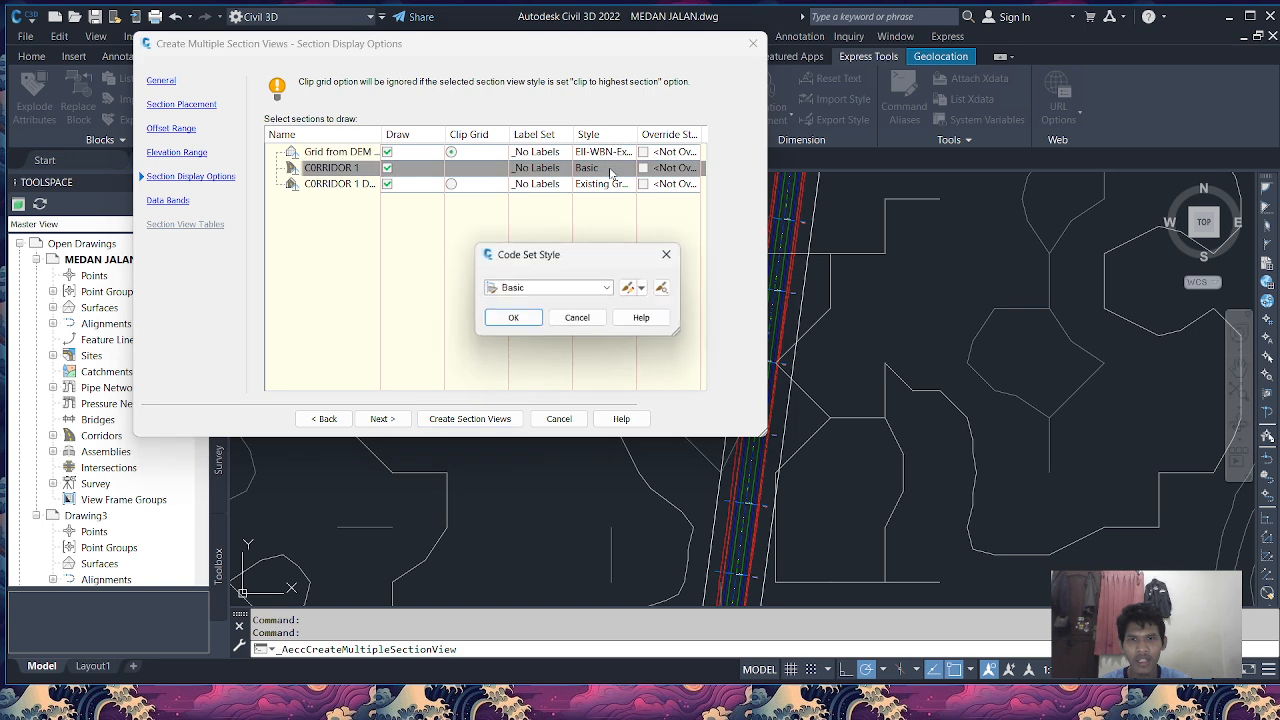
left_click(608, 288)
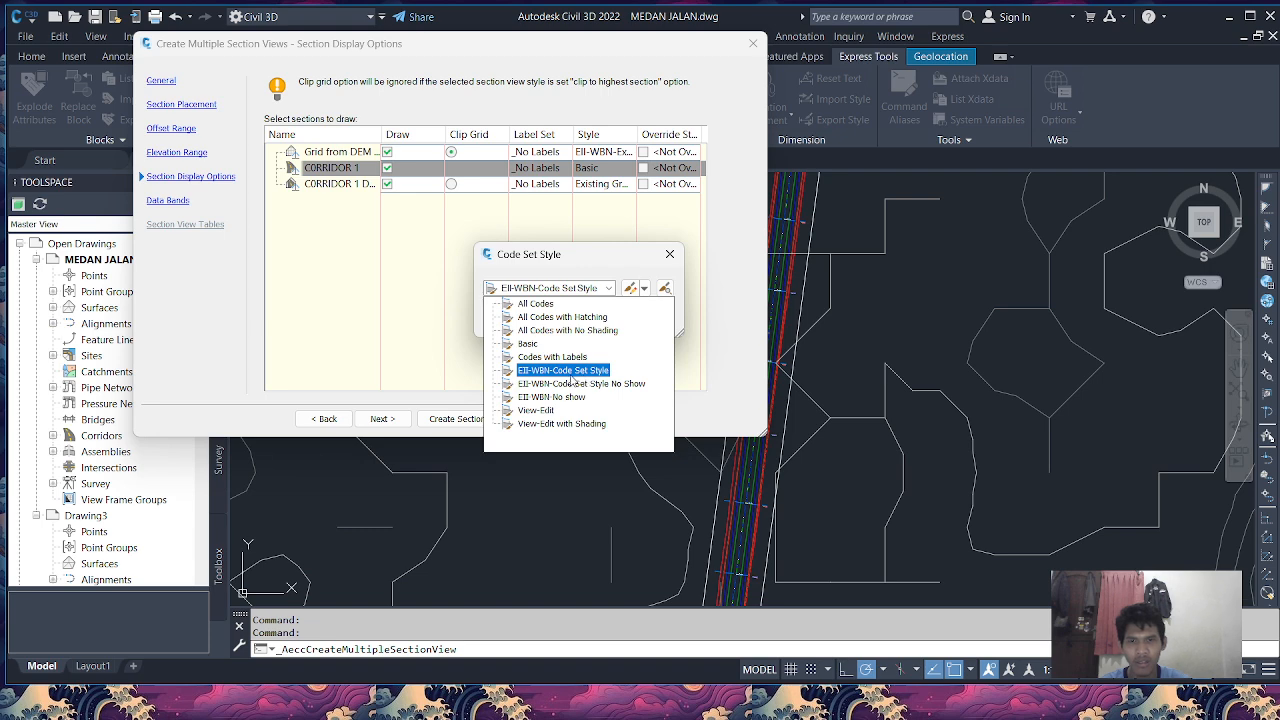
left_click(572, 371)
left_click(513, 318)
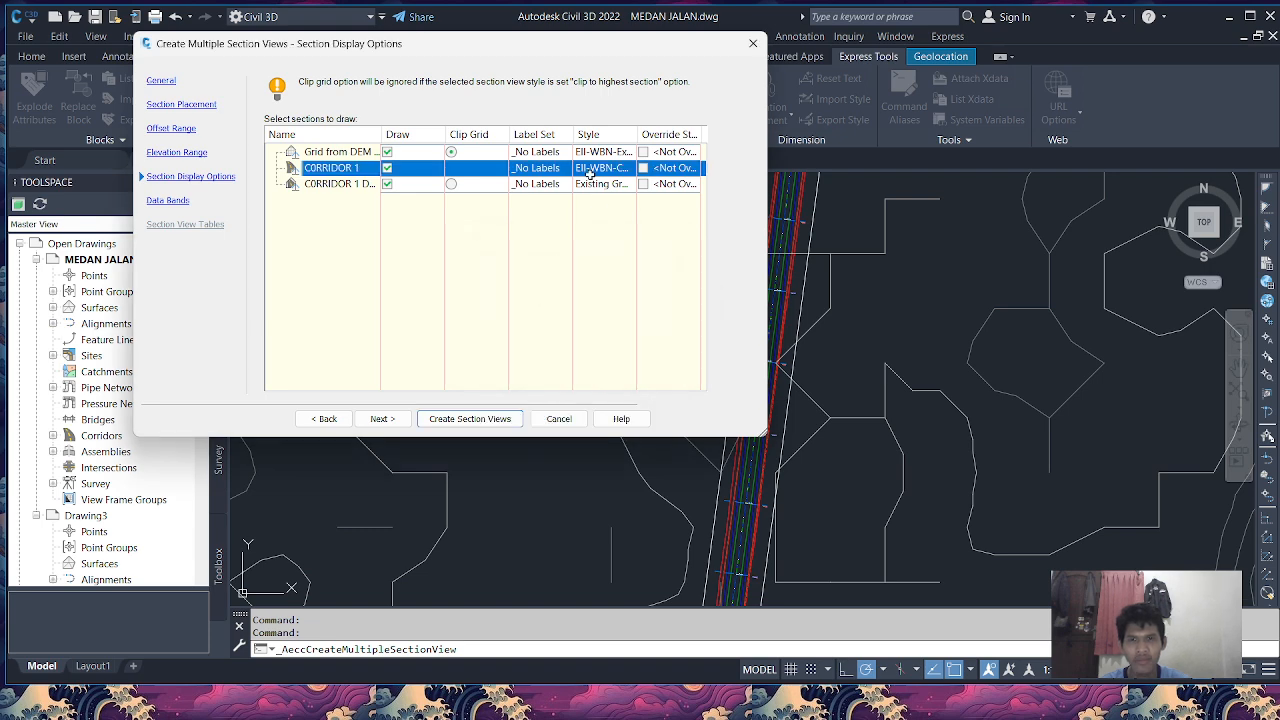
Set the section style of the CORRIDOR 1 DATUM surface to EII-WBN-Comparison and proceed to the data bands.
left_click(595, 183)
left_click(608, 288)
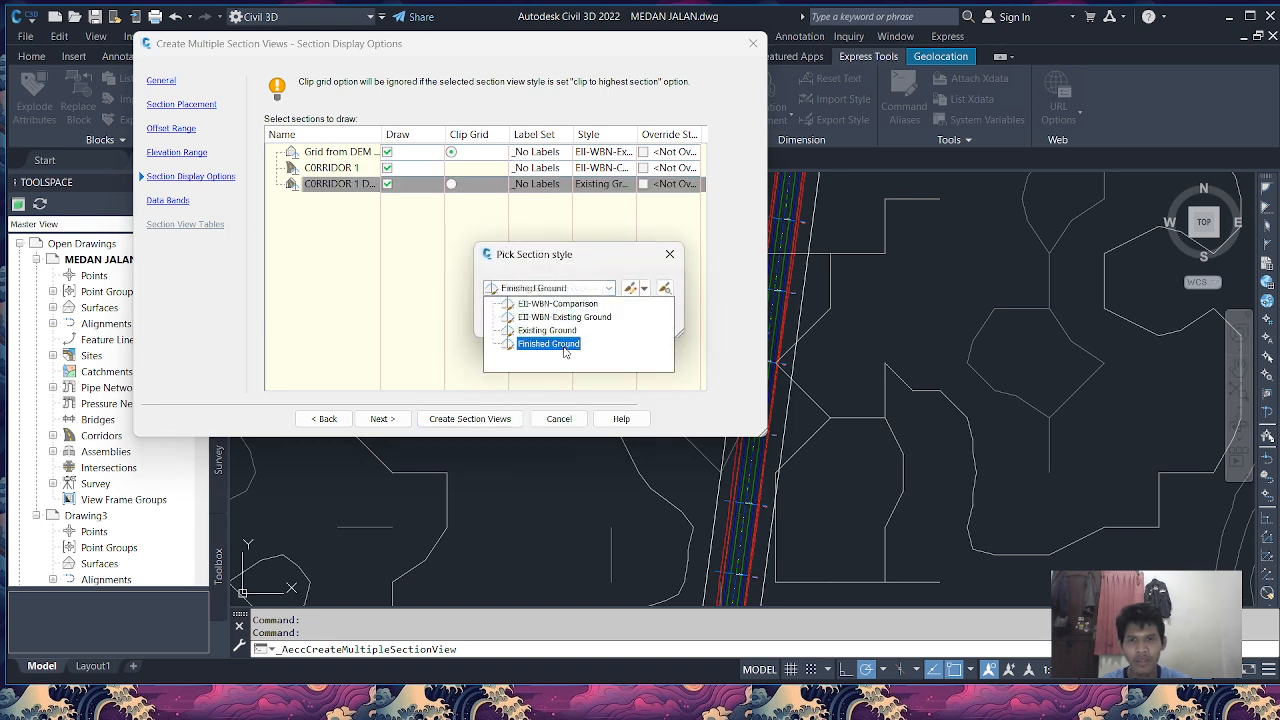
left_click(592, 305)
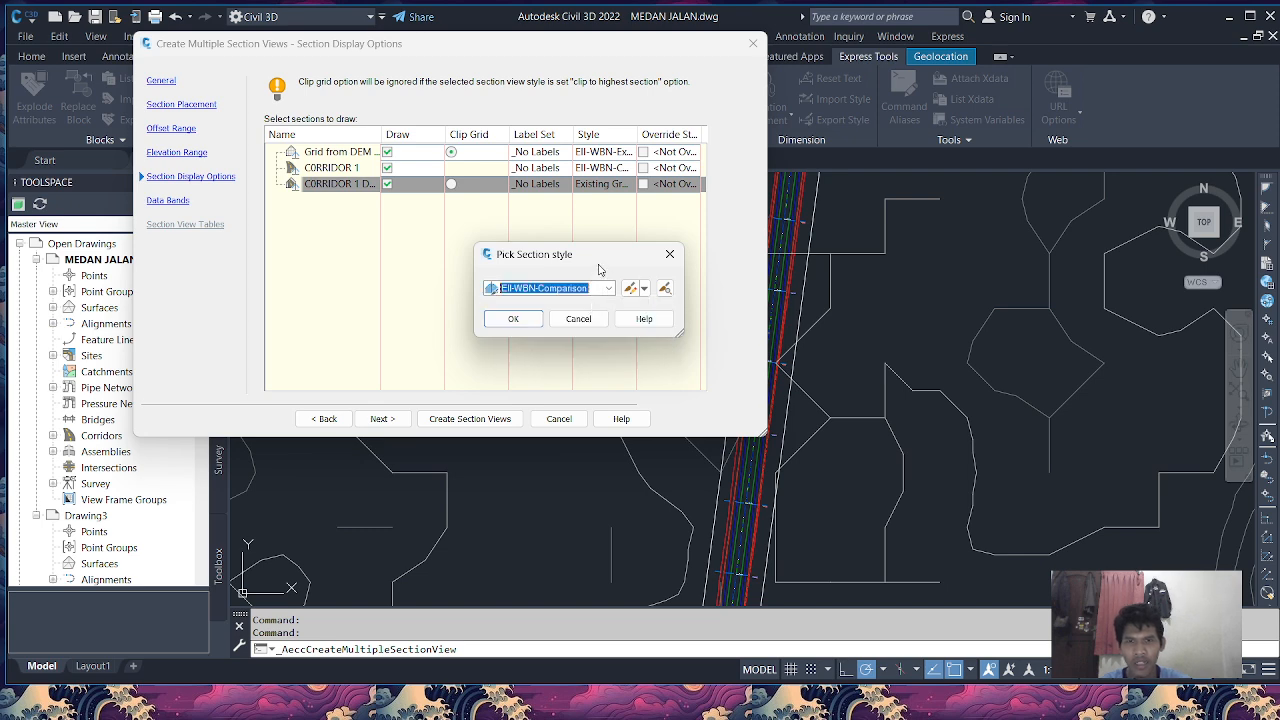
left_click(513, 319)
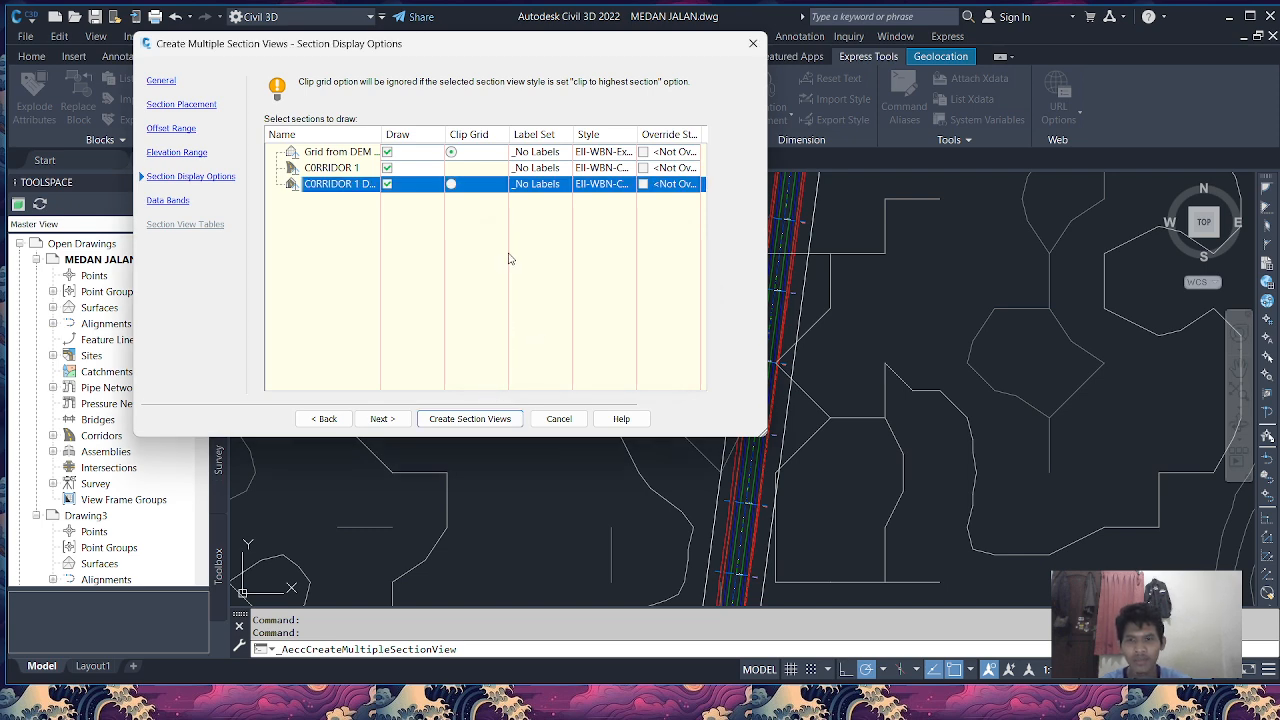
left_click(384, 419)
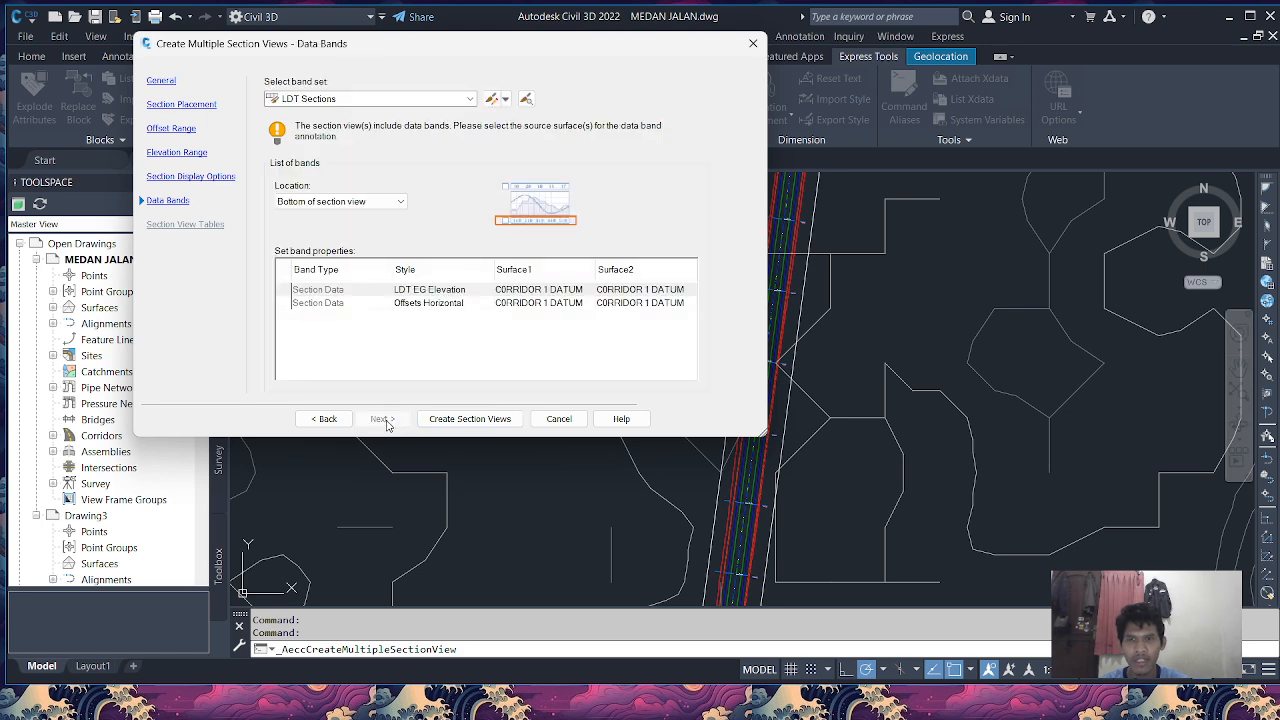
Set Surface1 to Grid from DEM file TANJUNGANOM for both the LDT EG Elevation and Offsets Horizontal bands.
left_click(561, 291)
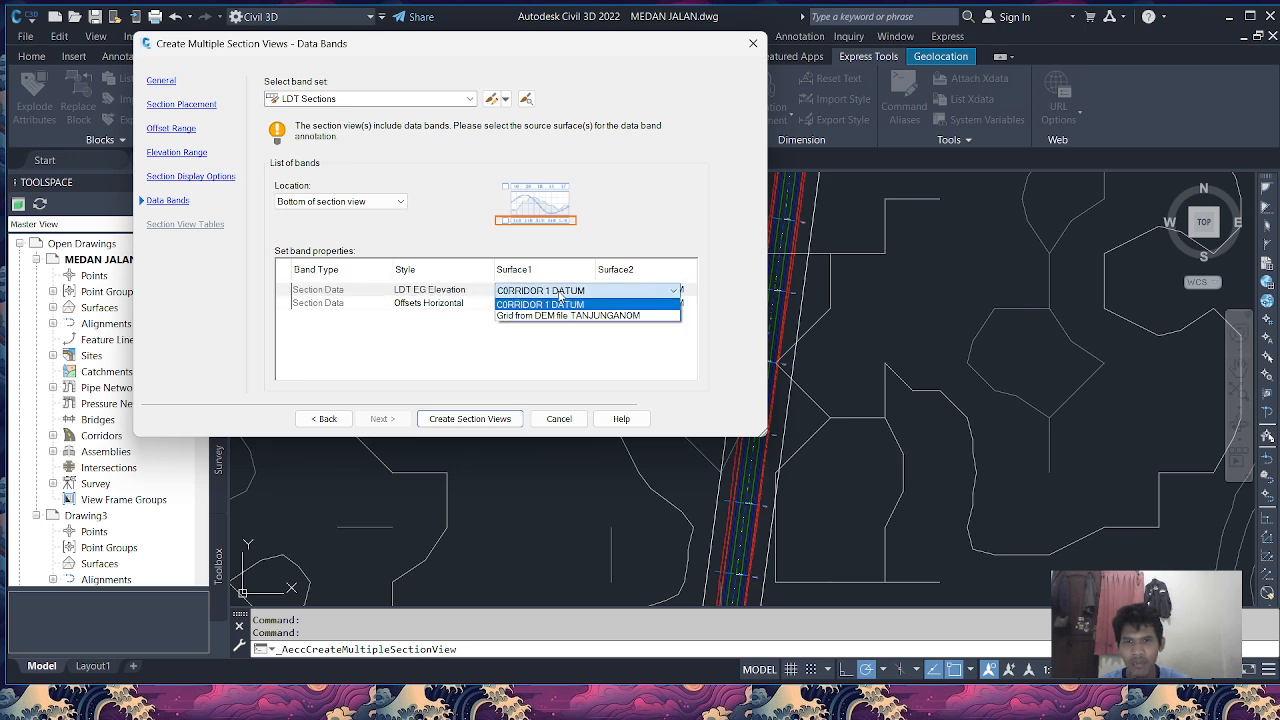
left_click(565, 316)
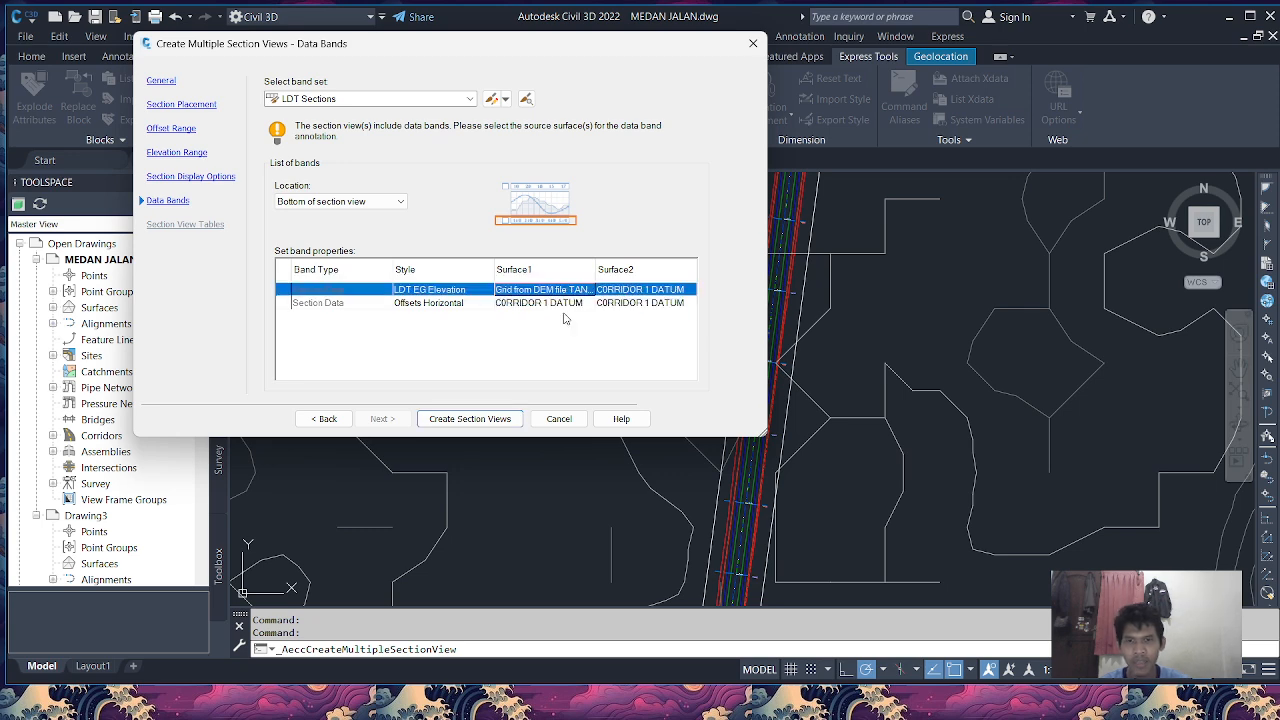
left_click(563, 305)
left_click(563, 303)
left_click(562, 329)
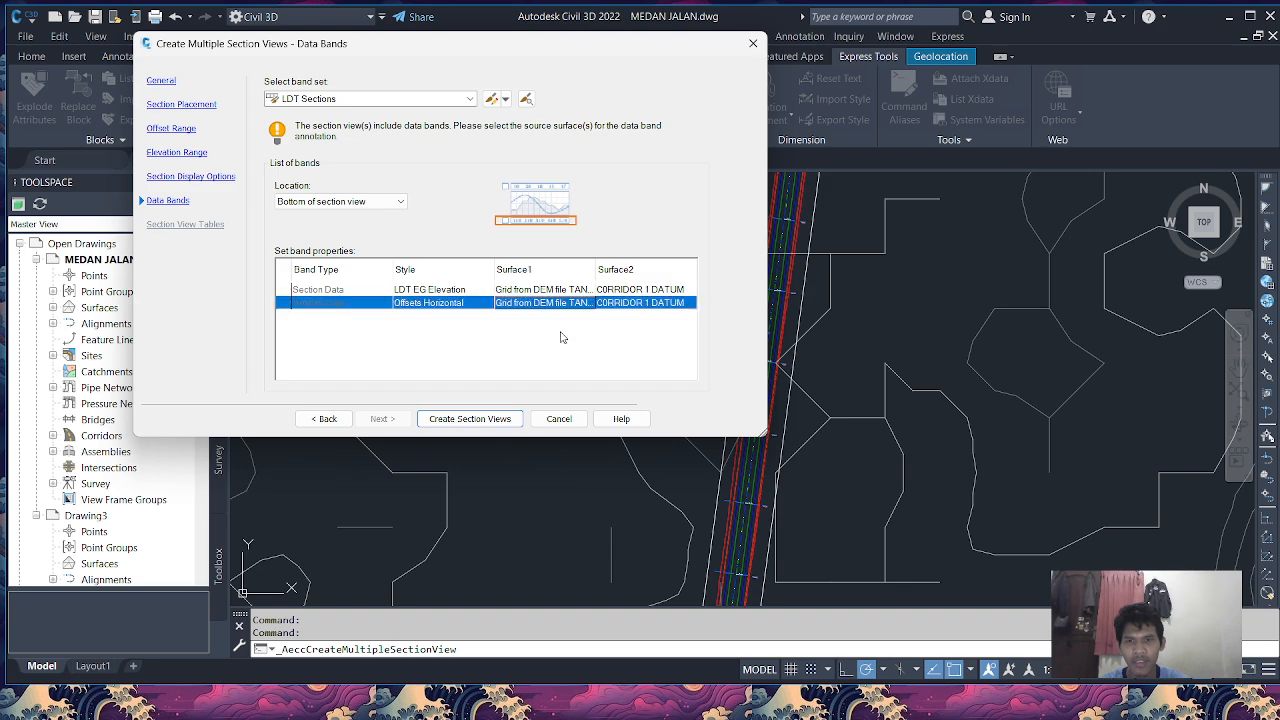
Create the section views, placing their origin just below the start of the profile view.
left_click(469, 418)
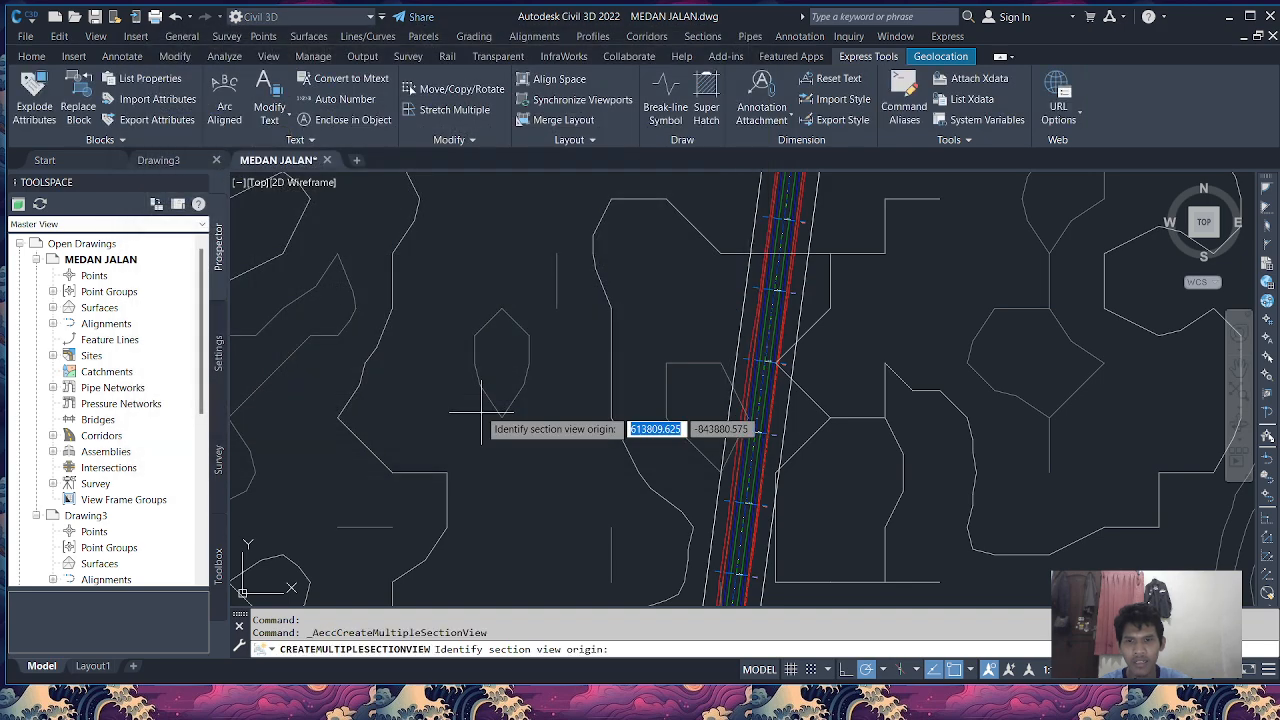
scroll(581, 300, "down", 5)
scroll(329, 318, "down", 2)
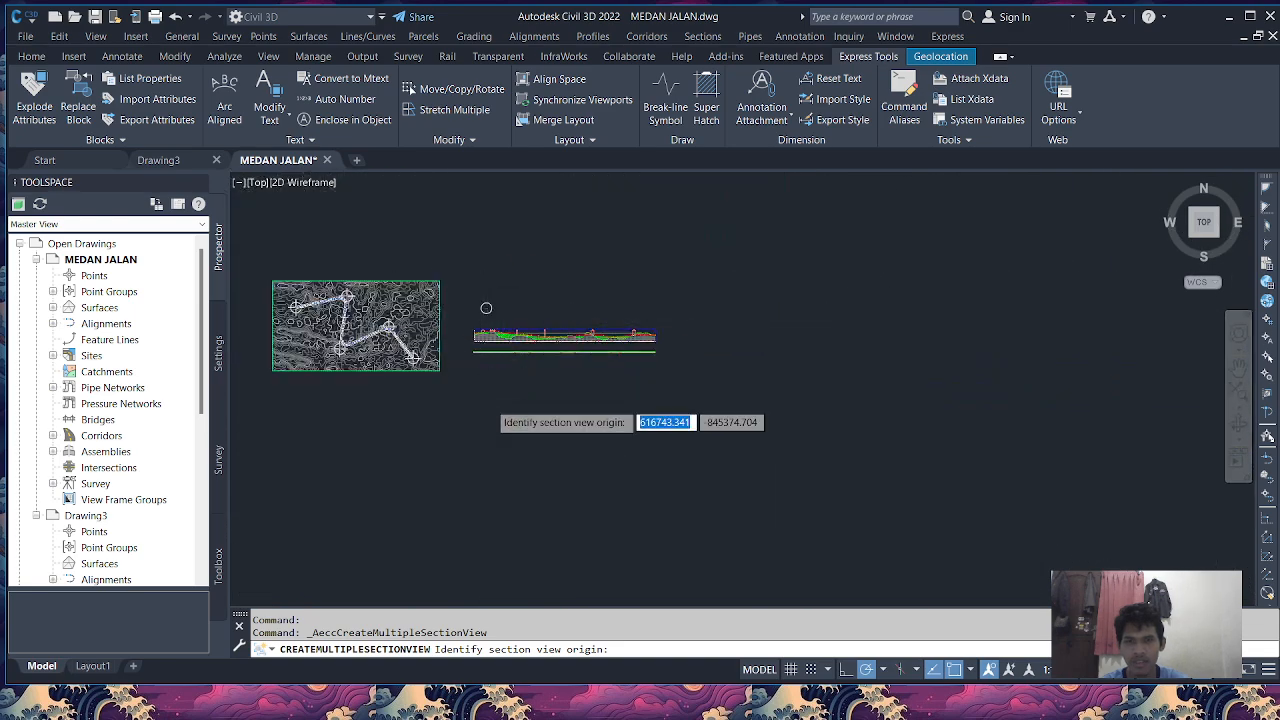
scroll(486, 385, "up", 6)
left_click(430, 232)
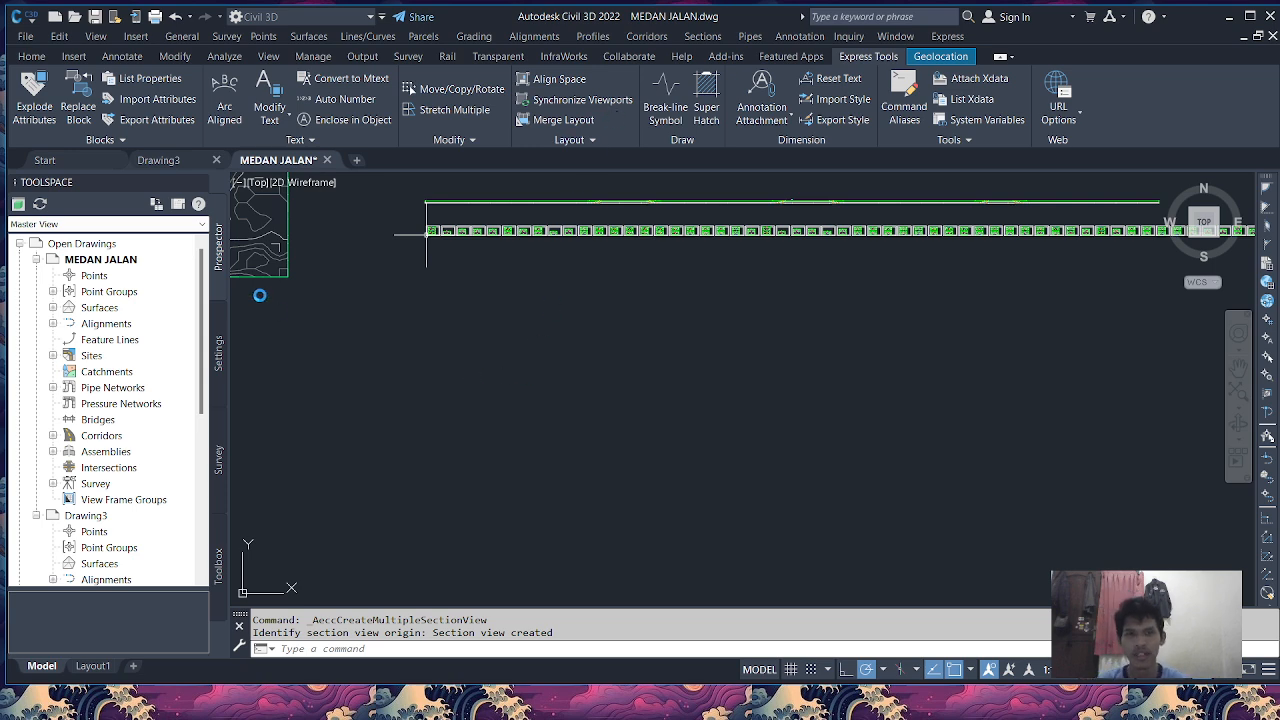
Examine the created section sheets and the corridor section with its slope labels at station 0+050.00.
scroll(430, 223, "up", 8)
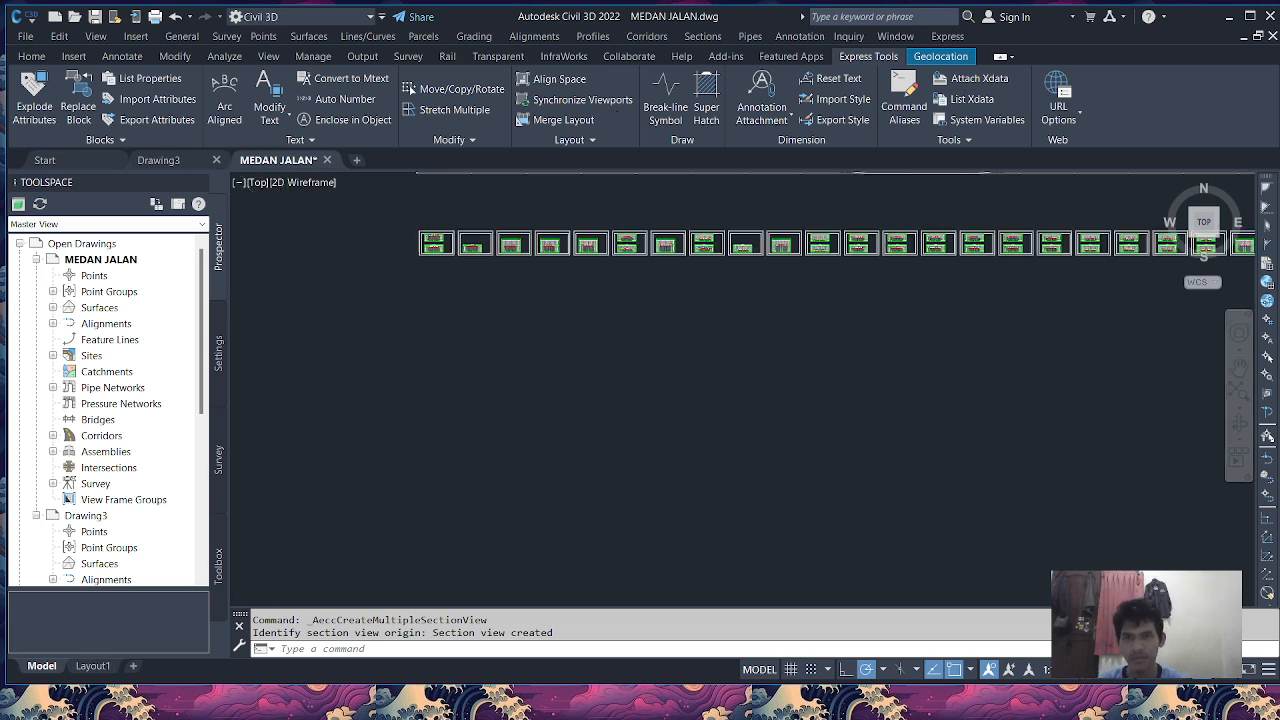
middle_click_drag(431, 348, 437, 372)
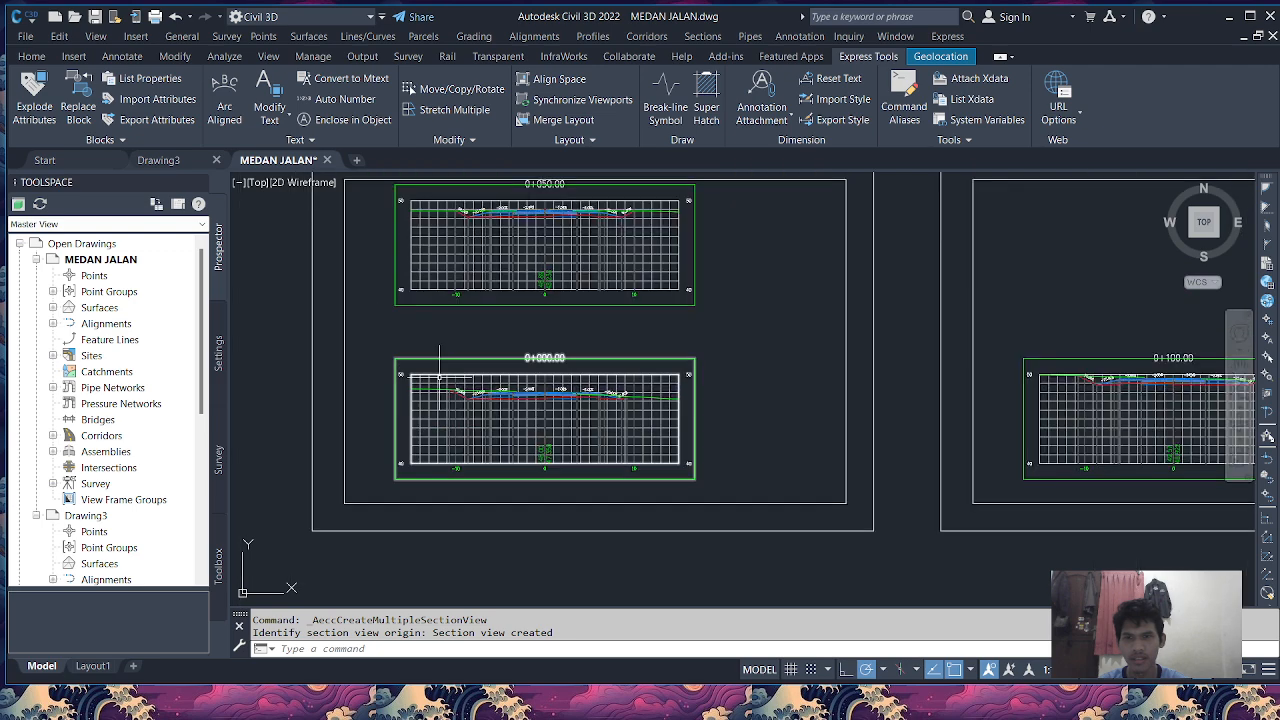
scroll(478, 210, "up", 8)
scroll(476, 297, "down", 4)
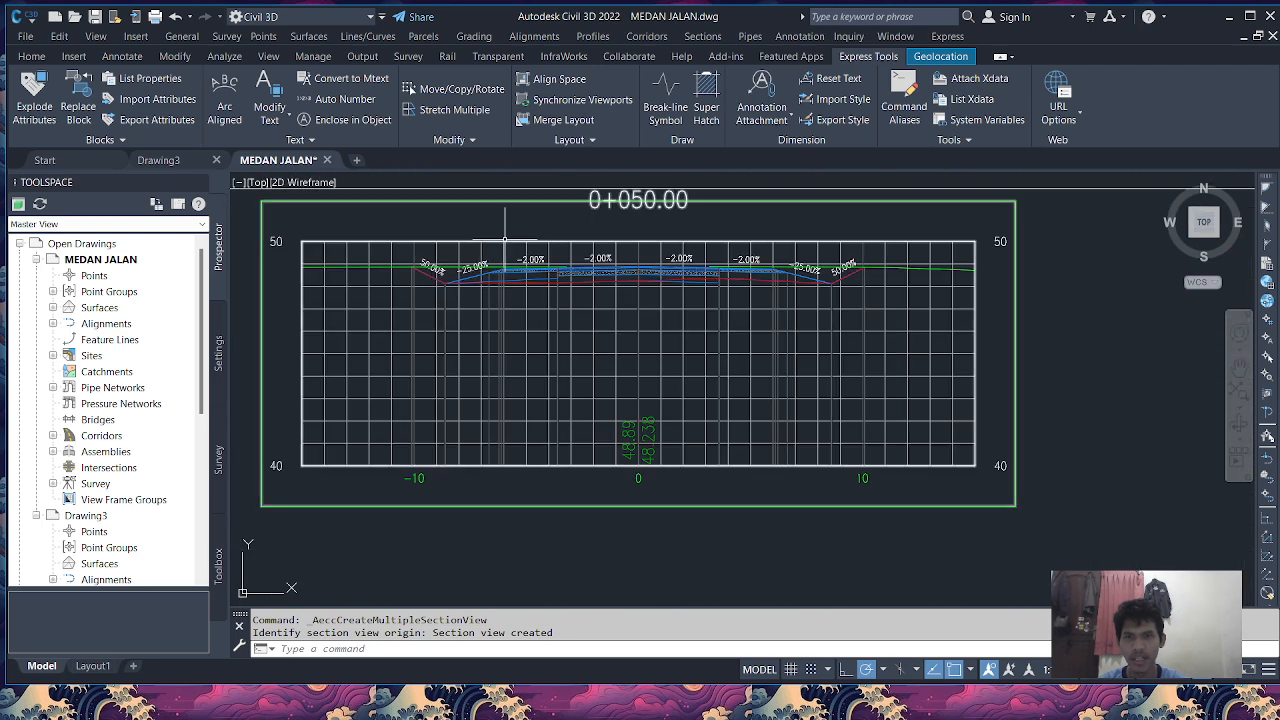
scroll(500, 280, "up", 5)
scroll(515, 300, "down", 2)
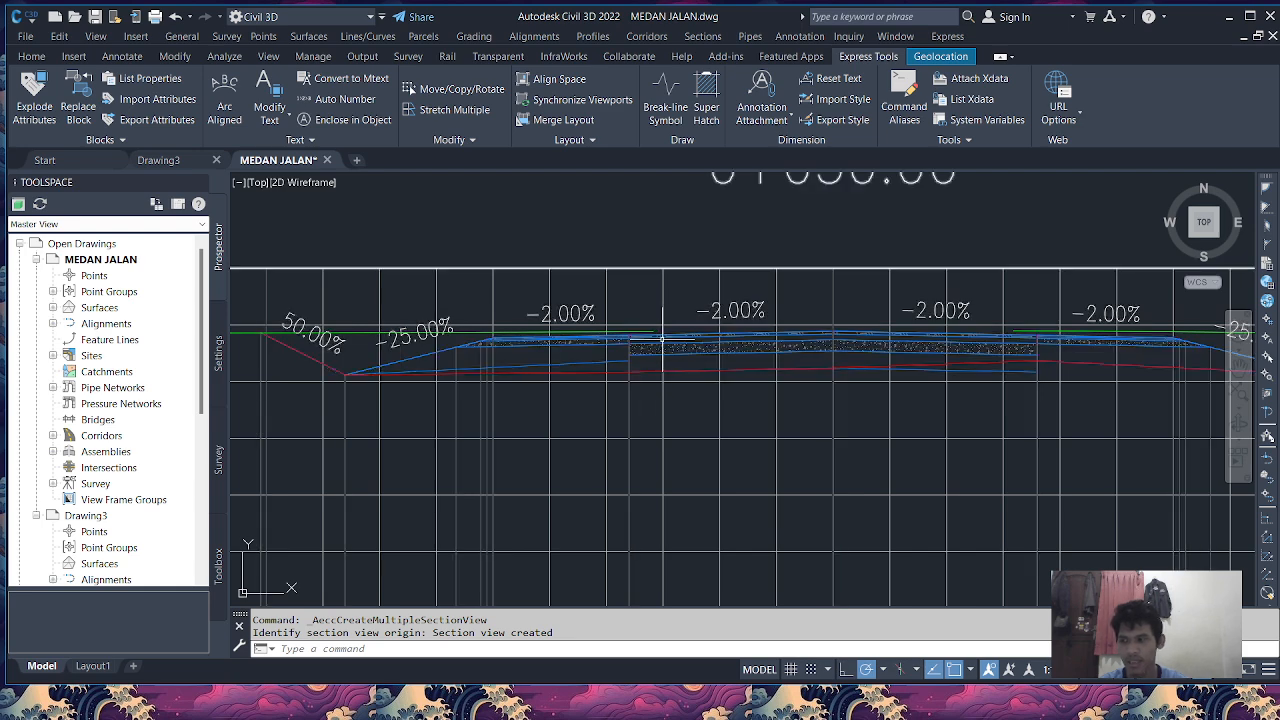
left_click(668, 344)
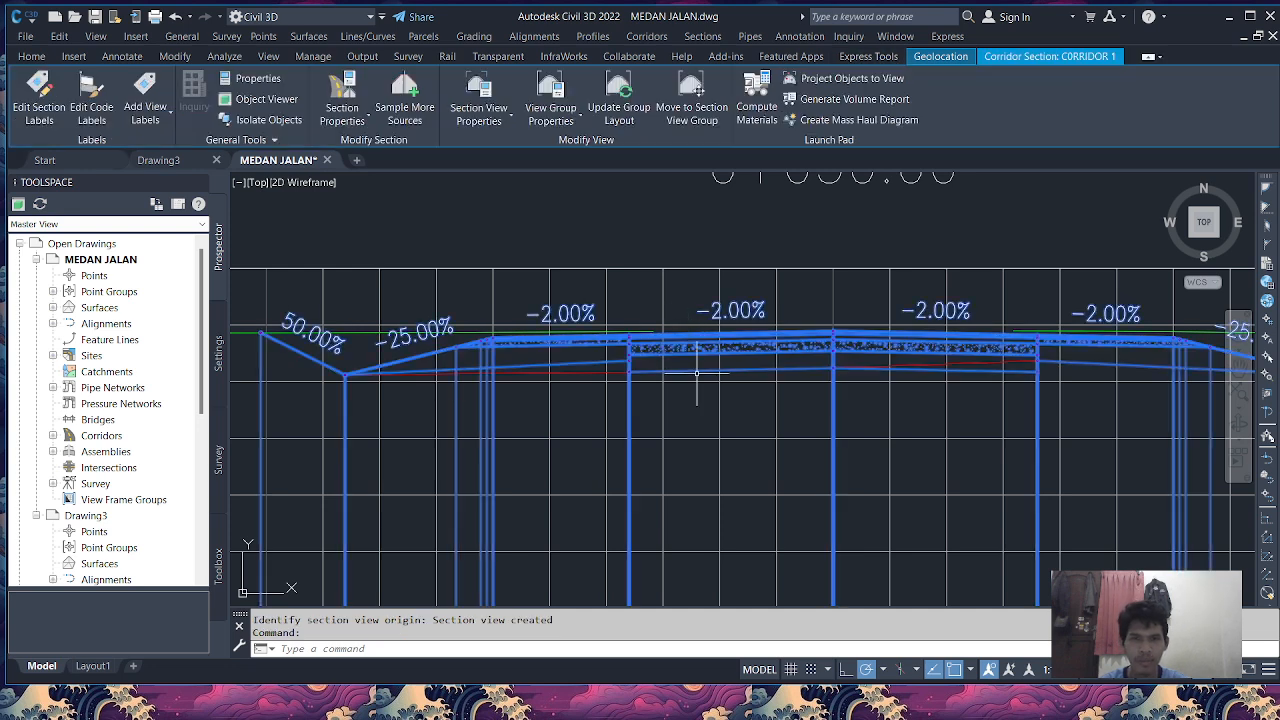
left_click(708, 38)
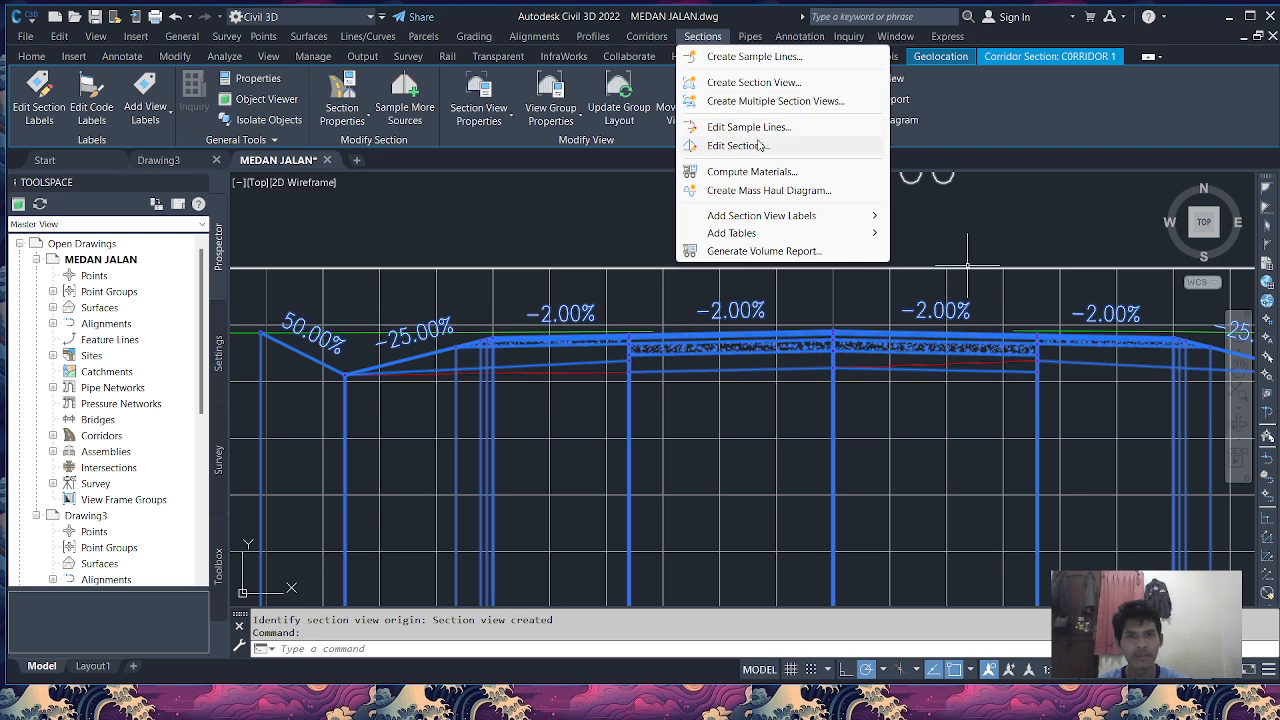
left_click(759, 66)
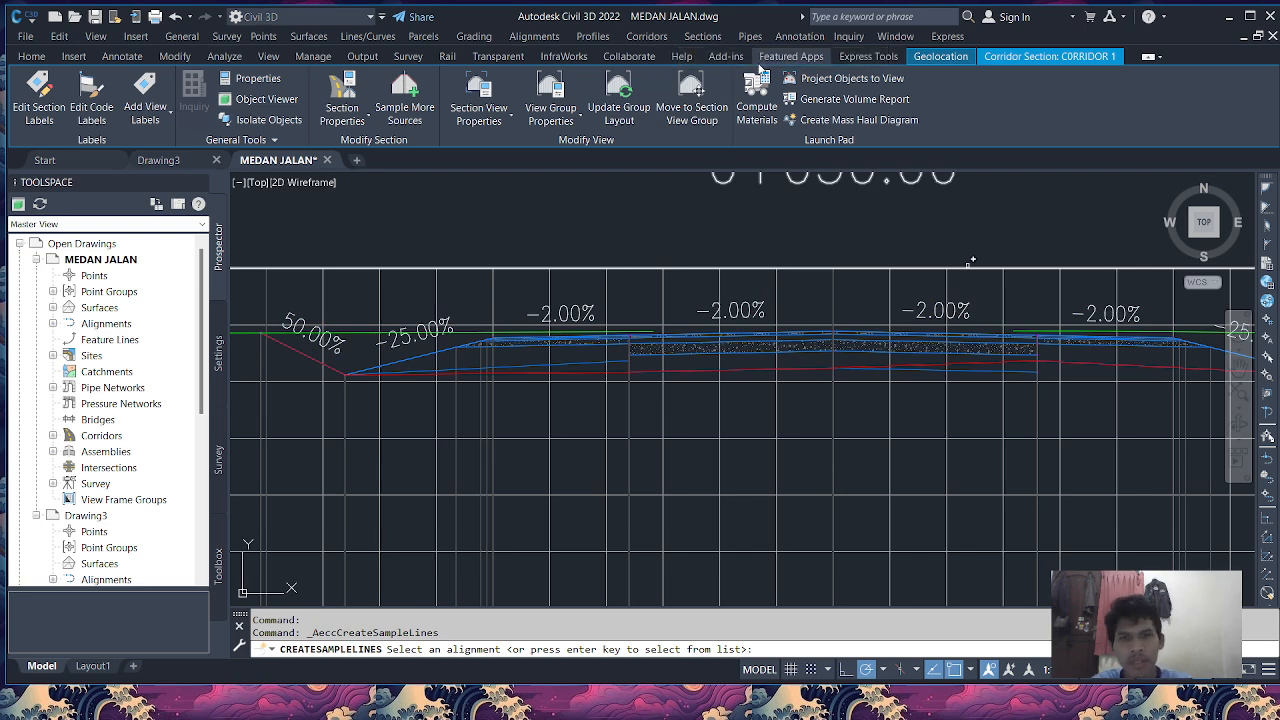
left_click(706, 39)
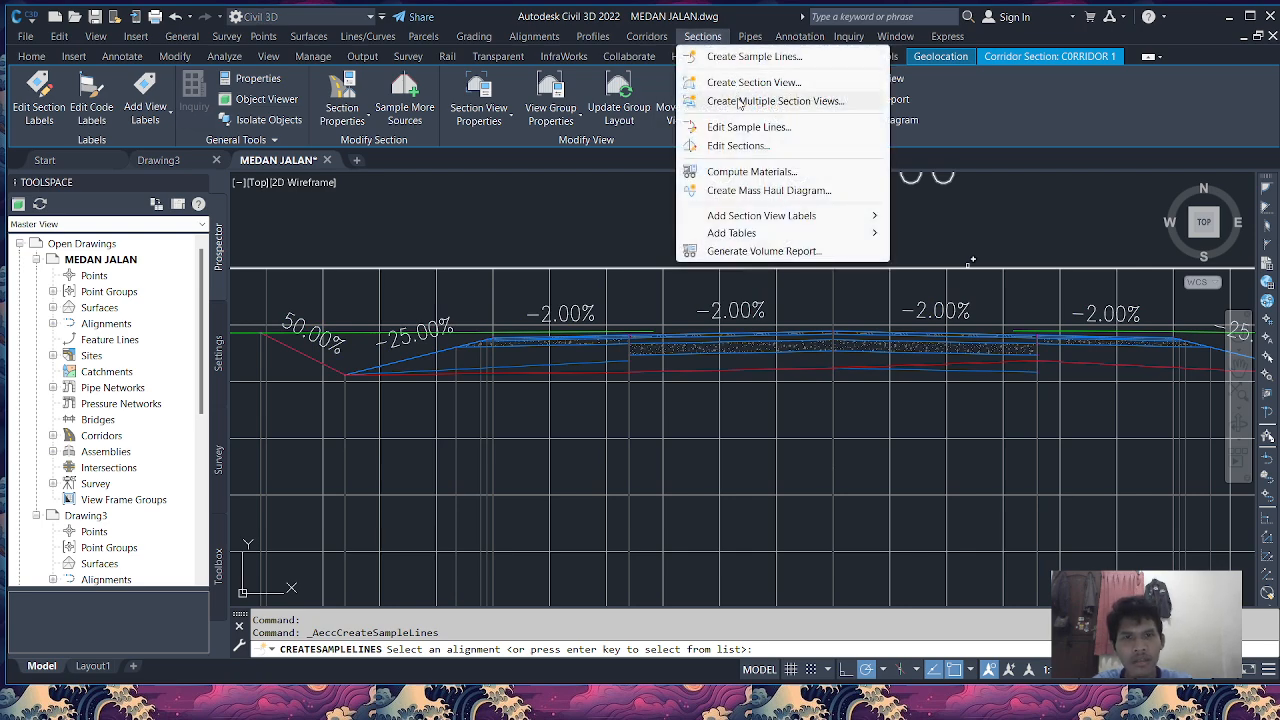
left_click(740, 101)
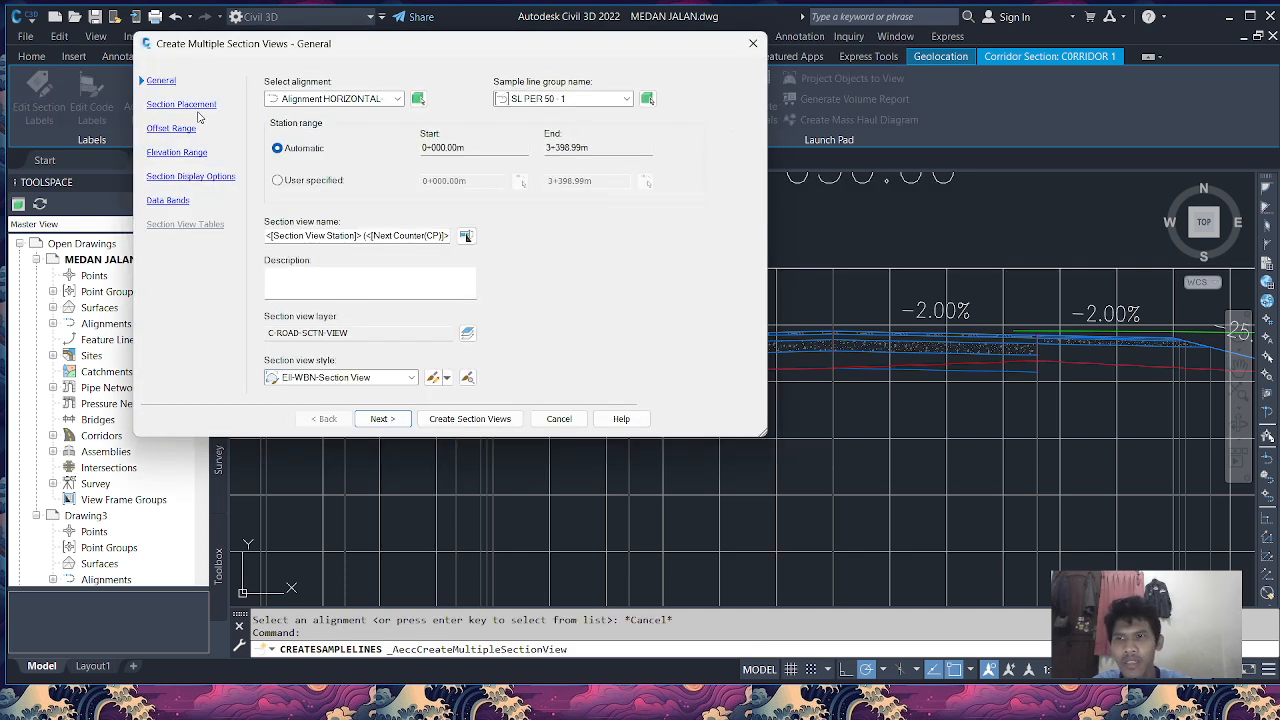
left_click(381, 419)
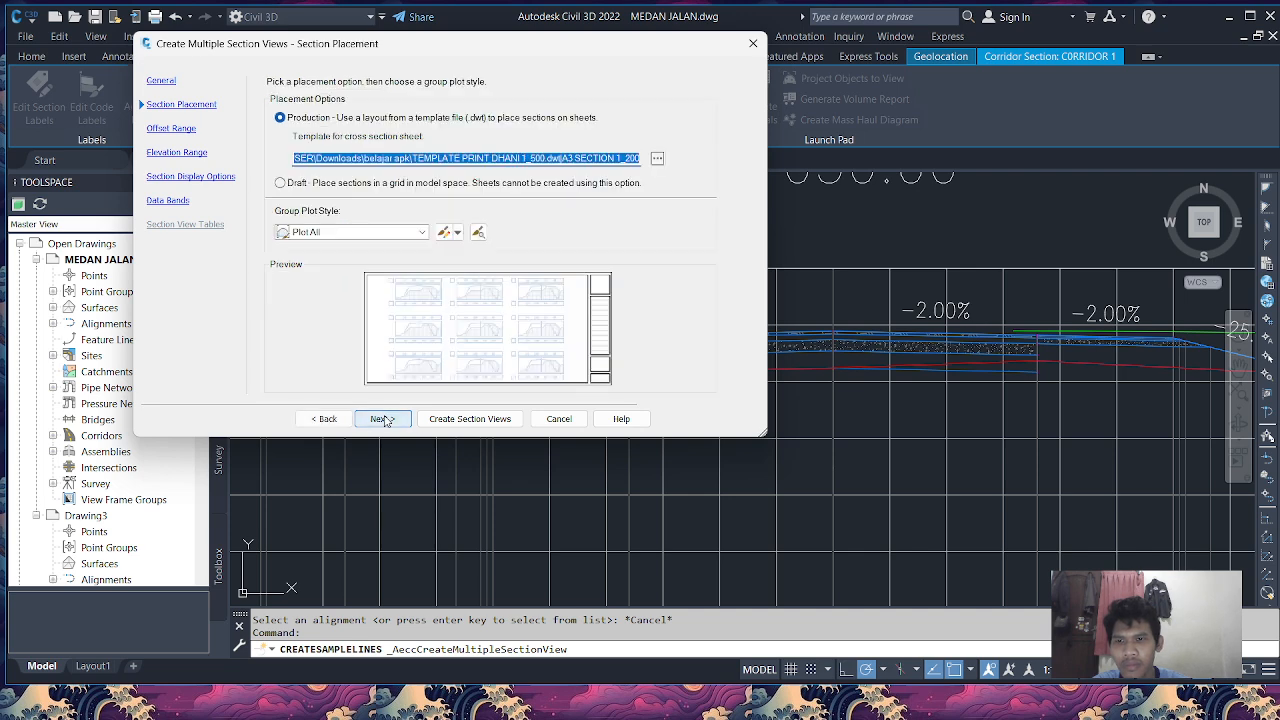
left_click(382, 419)
left_click(382, 419)
left_click(382, 419)
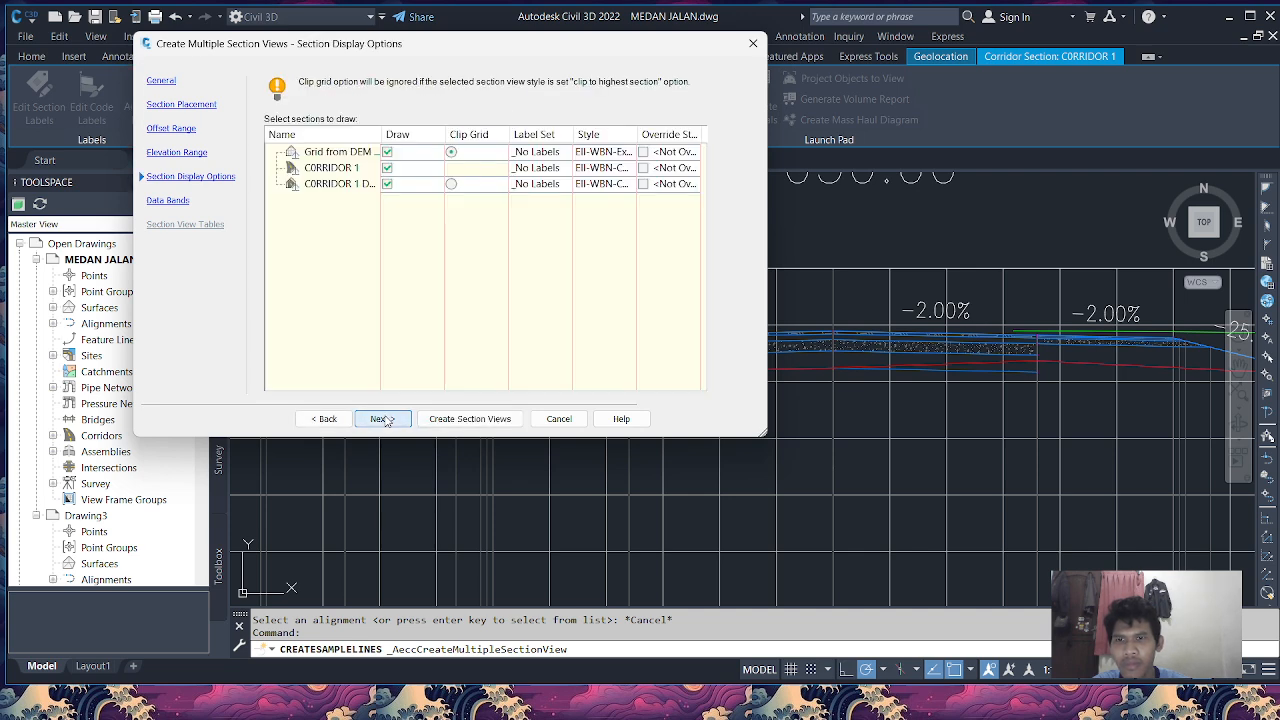
left_click(382, 419)
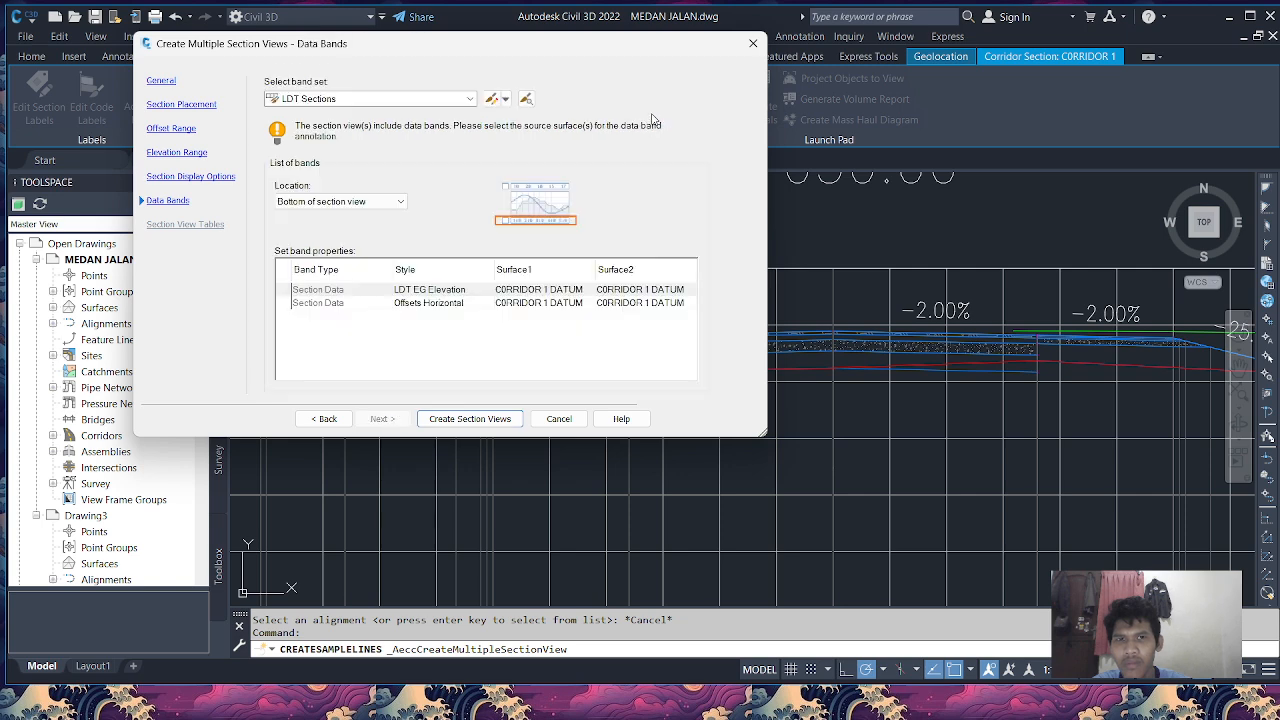
left_click(753, 43)
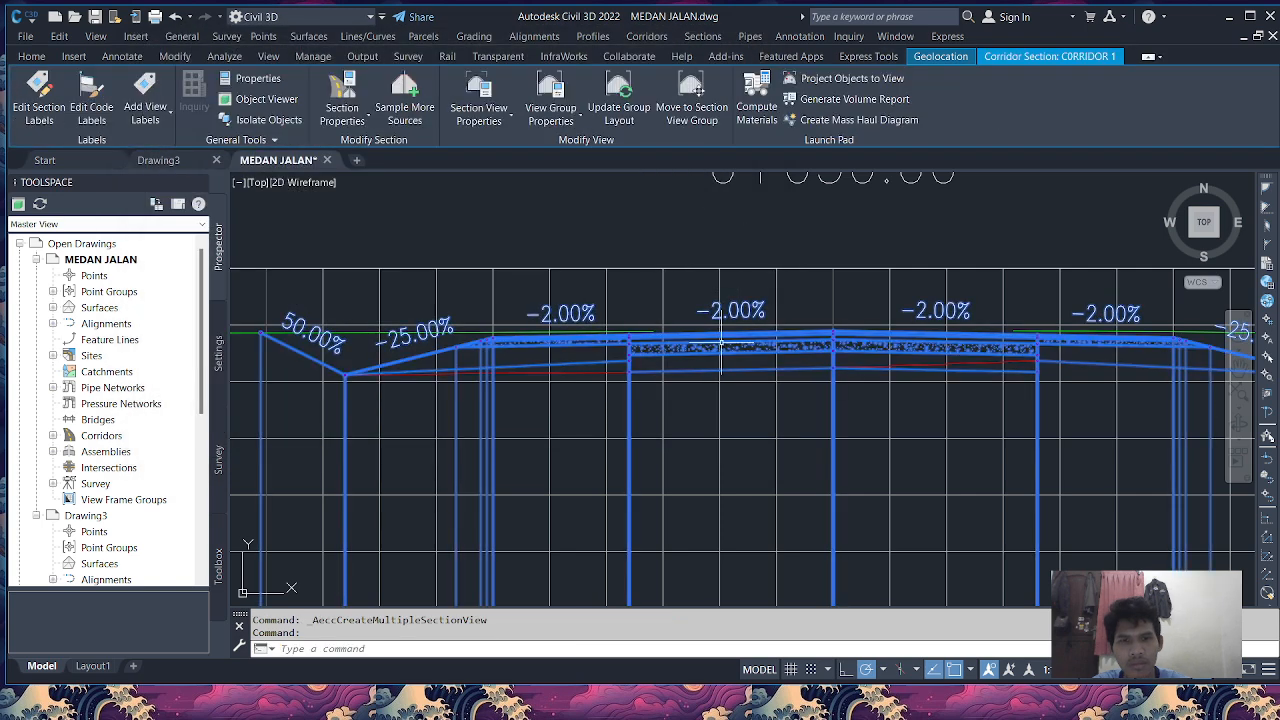
right_click(721, 344)
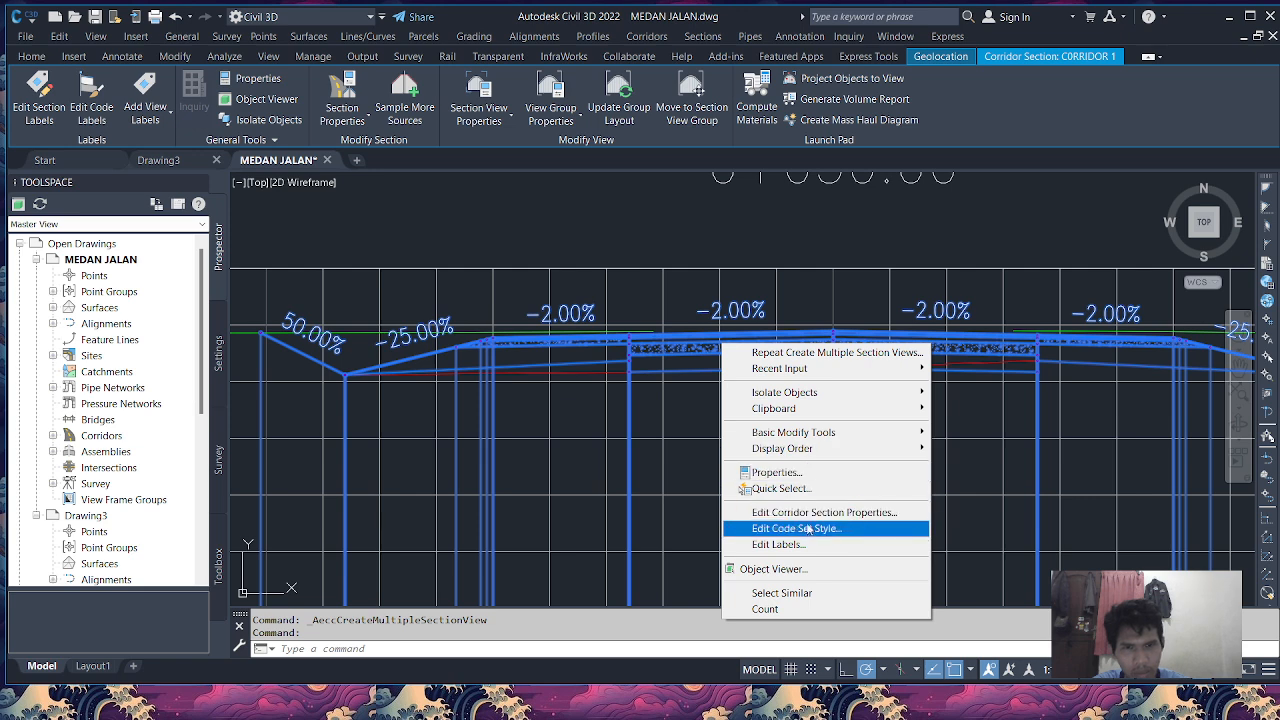
left_click(632, 318)
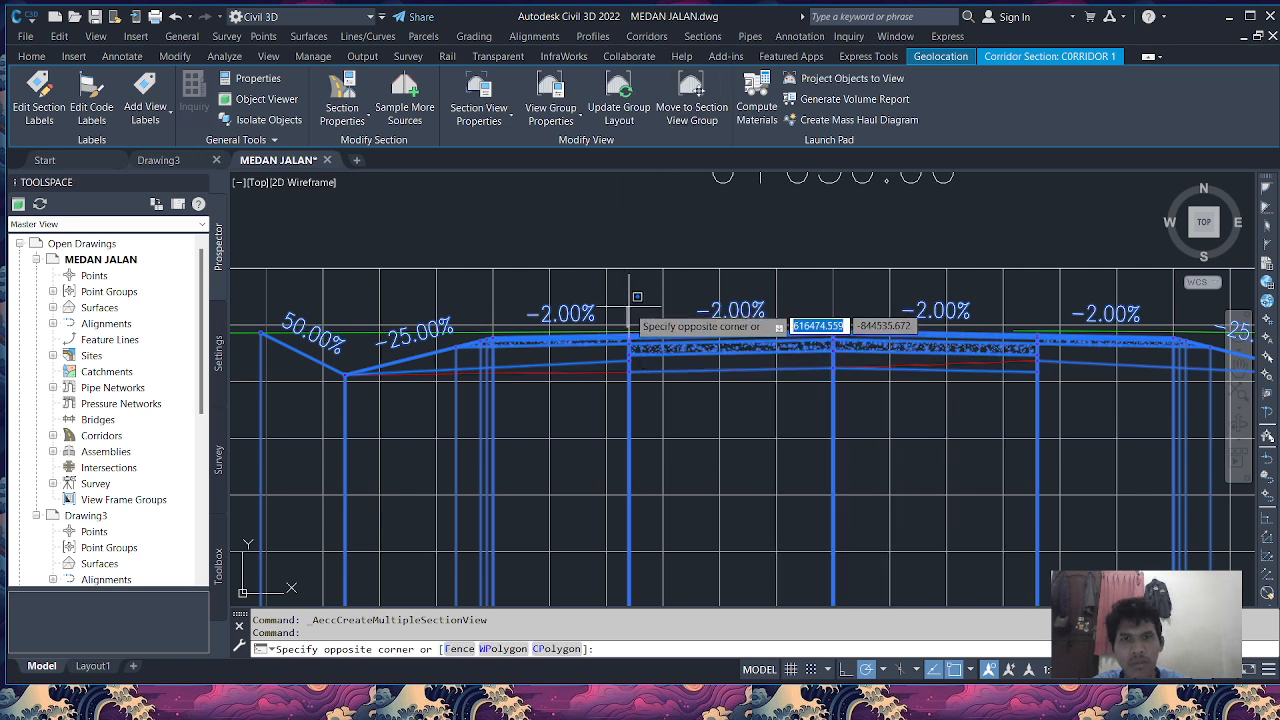
key("Escape")
Compute Cut and Fill materials for sample line group SL PER 50 - 1, with EG as Grid from DEM file TANJUNGANOM and DATUM as CORRIDOR 1 DATUM.
left_click(703, 36)
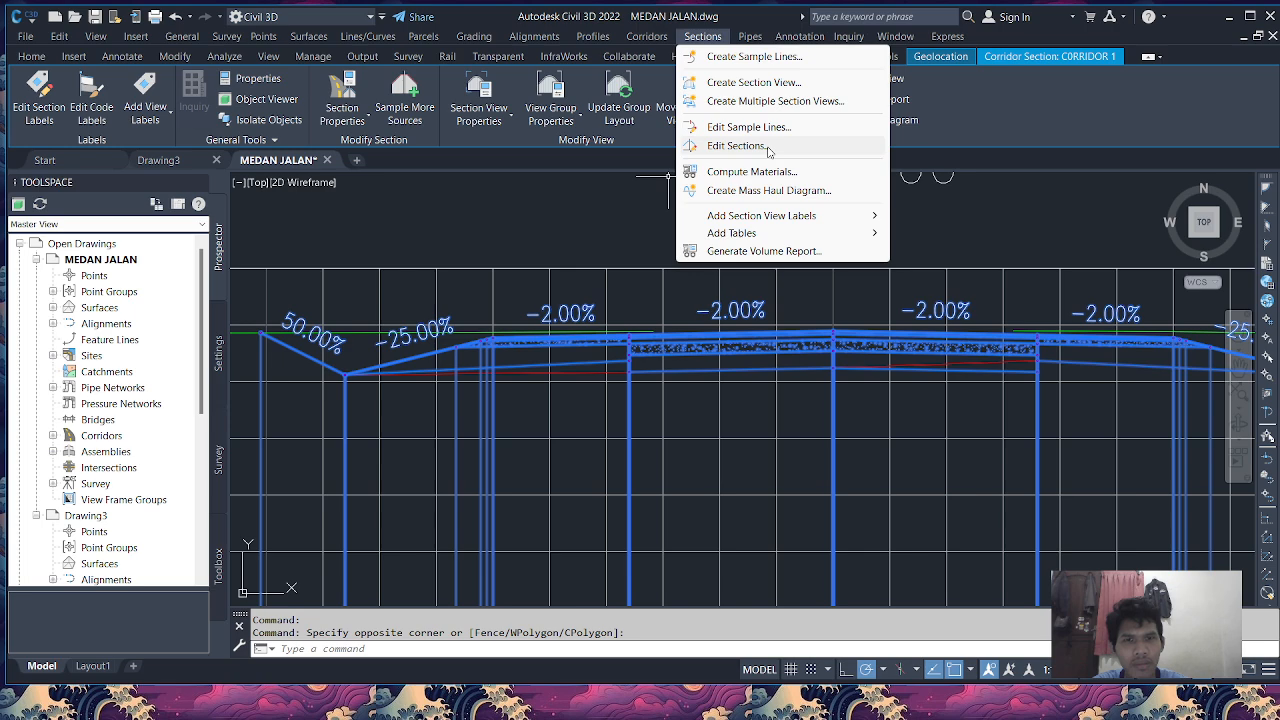
left_click(752, 172)
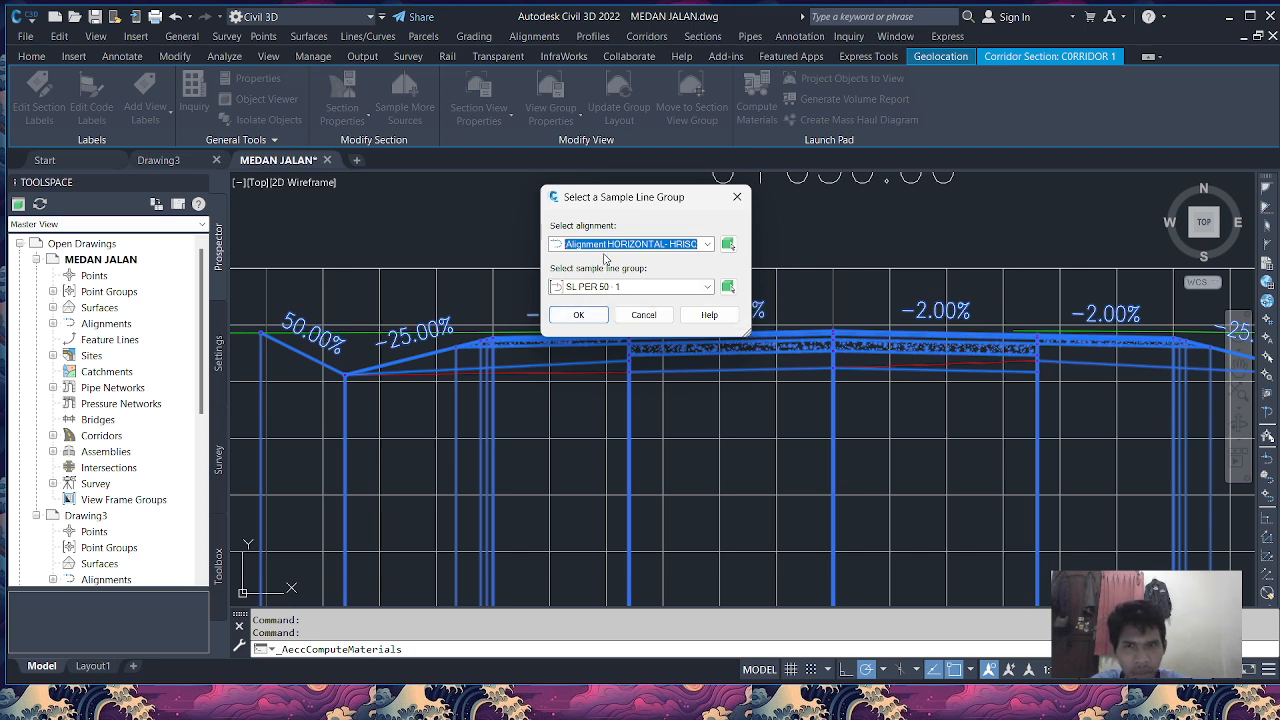
left_click(583, 315)
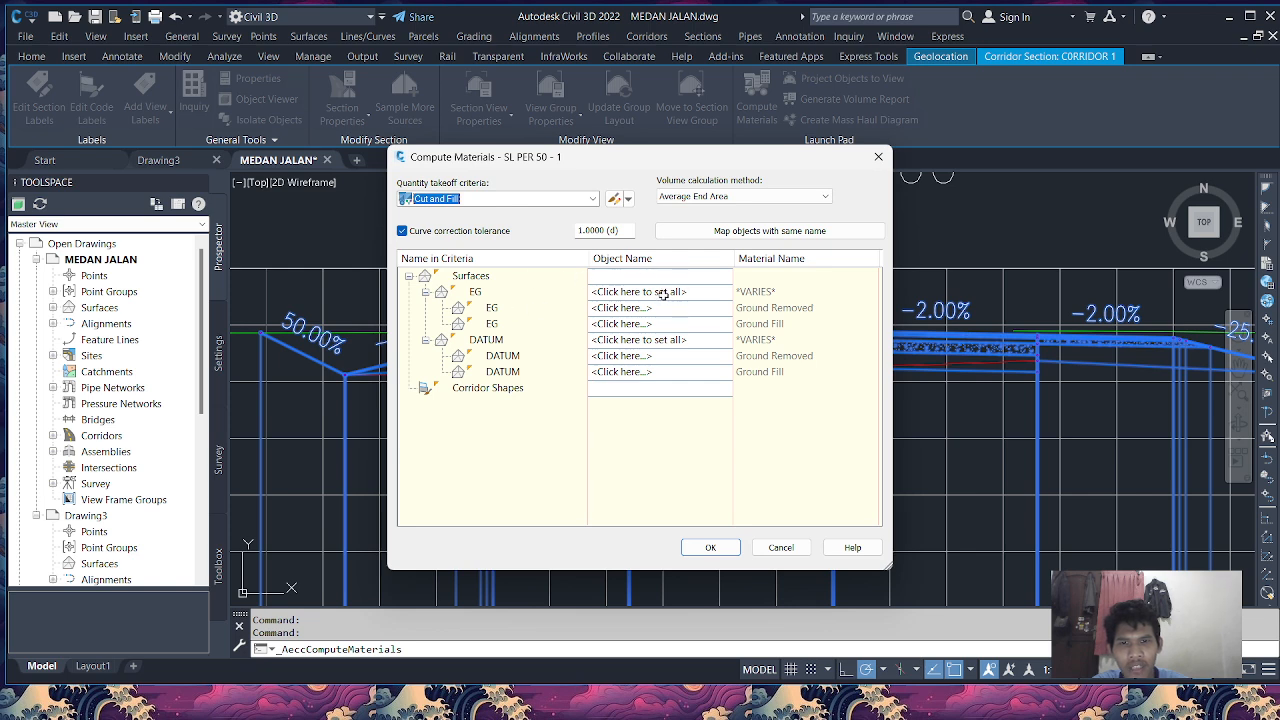
left_click(646, 292)
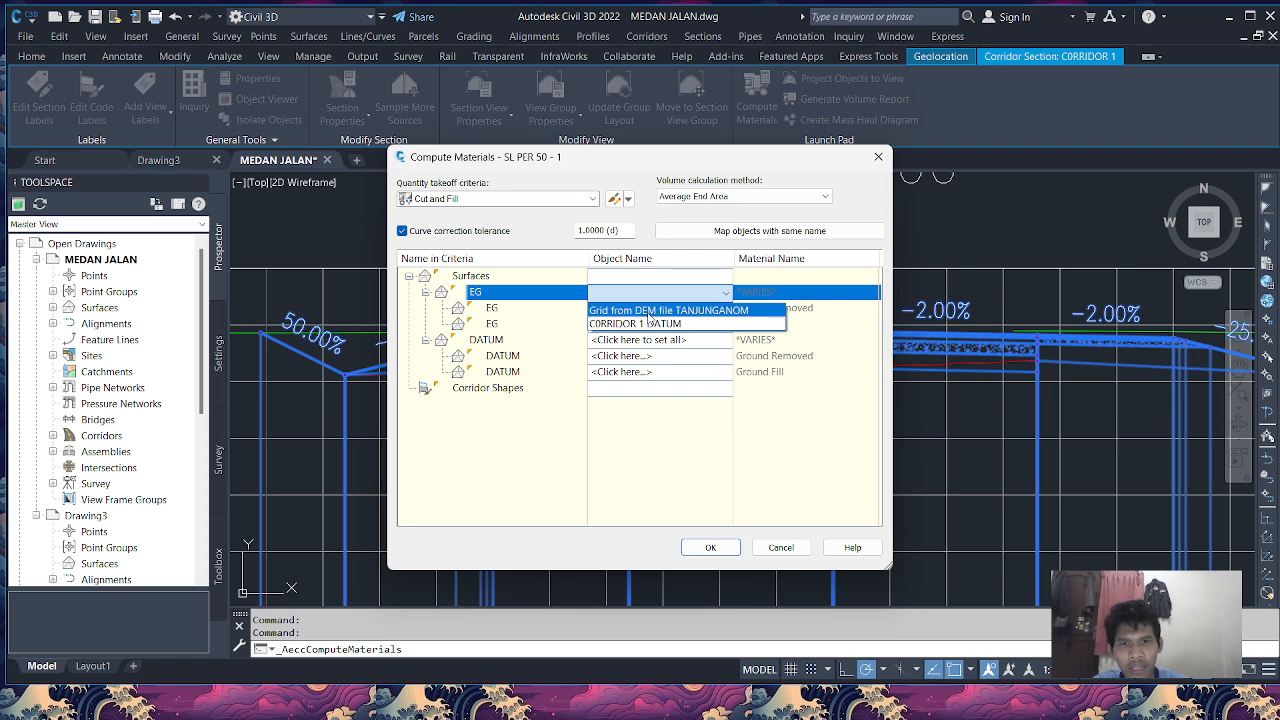
left_click(650, 311)
left_click(646, 340)
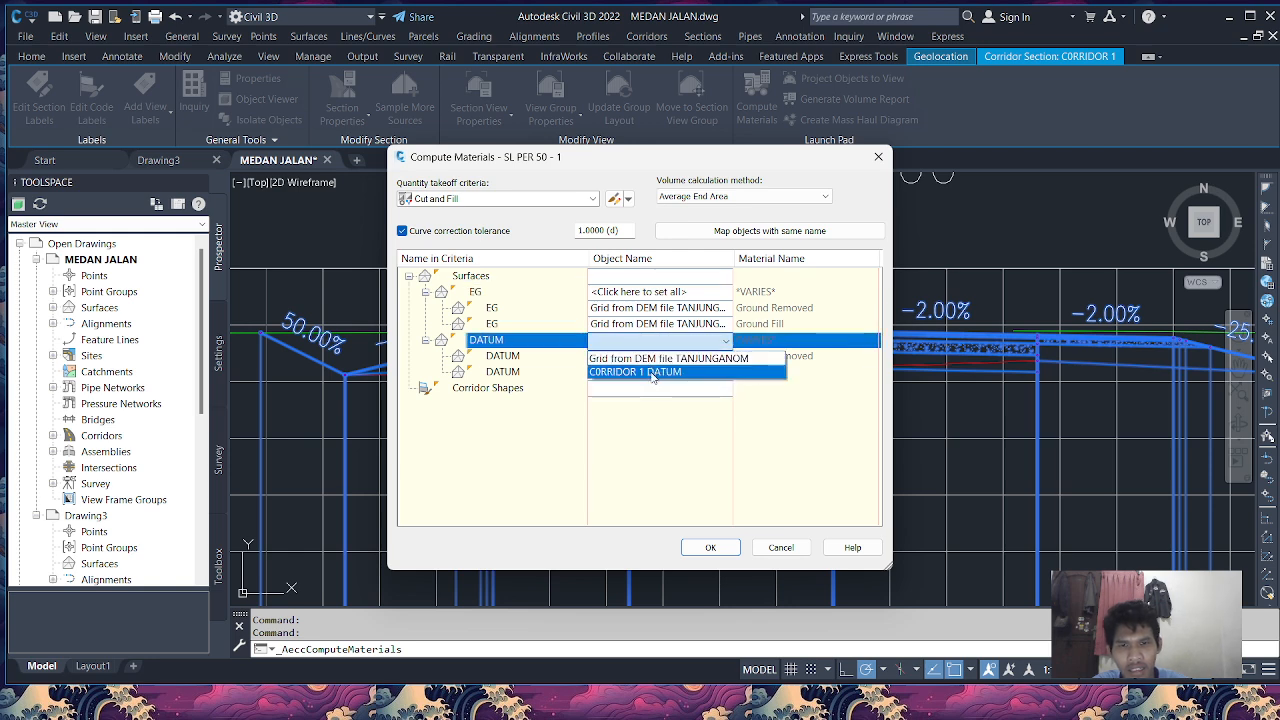
left_click(652, 372)
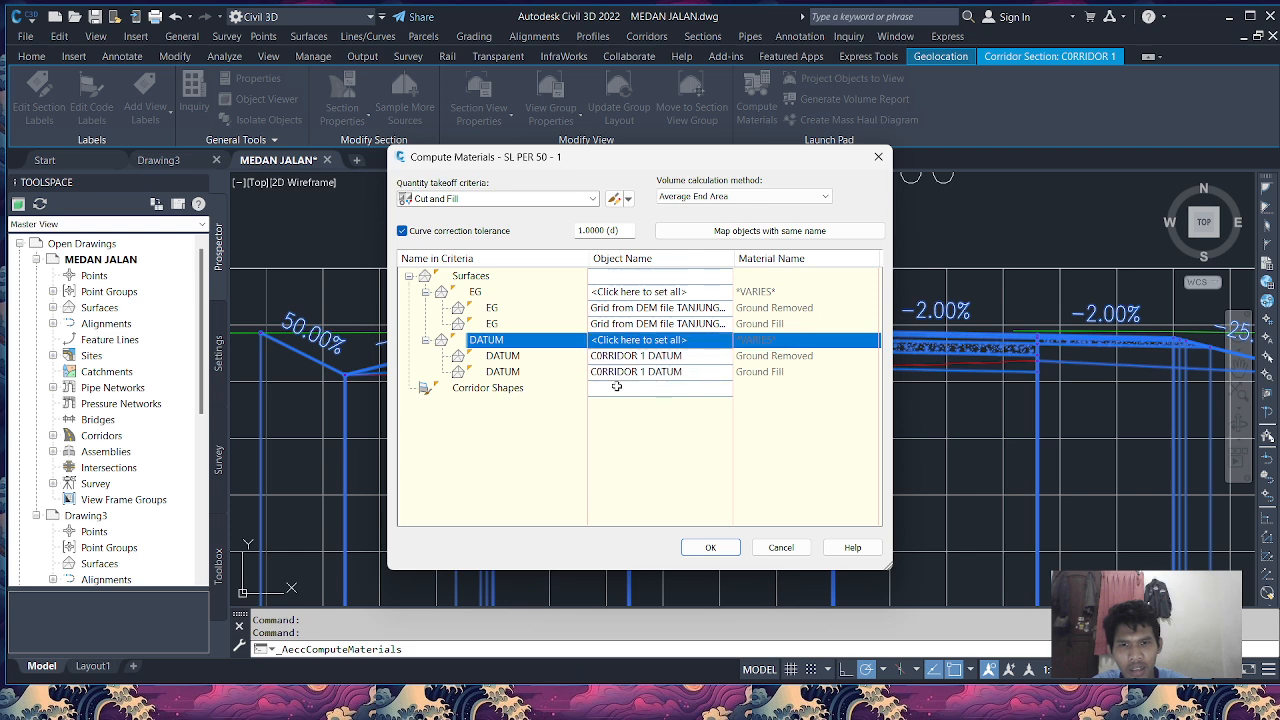
left_click(710, 548)
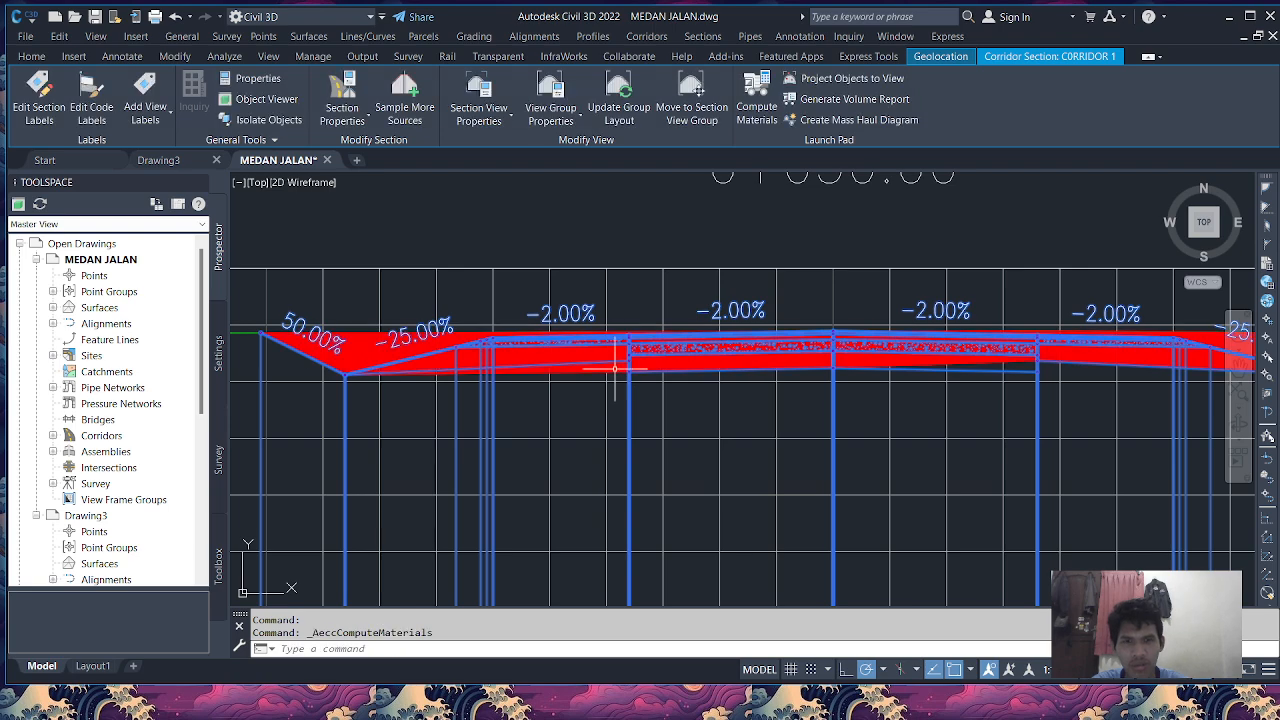
Examine the cut and fill areas across the section sheets, including a closer look at a section containing both.
scroll(614, 368, "down", 5)
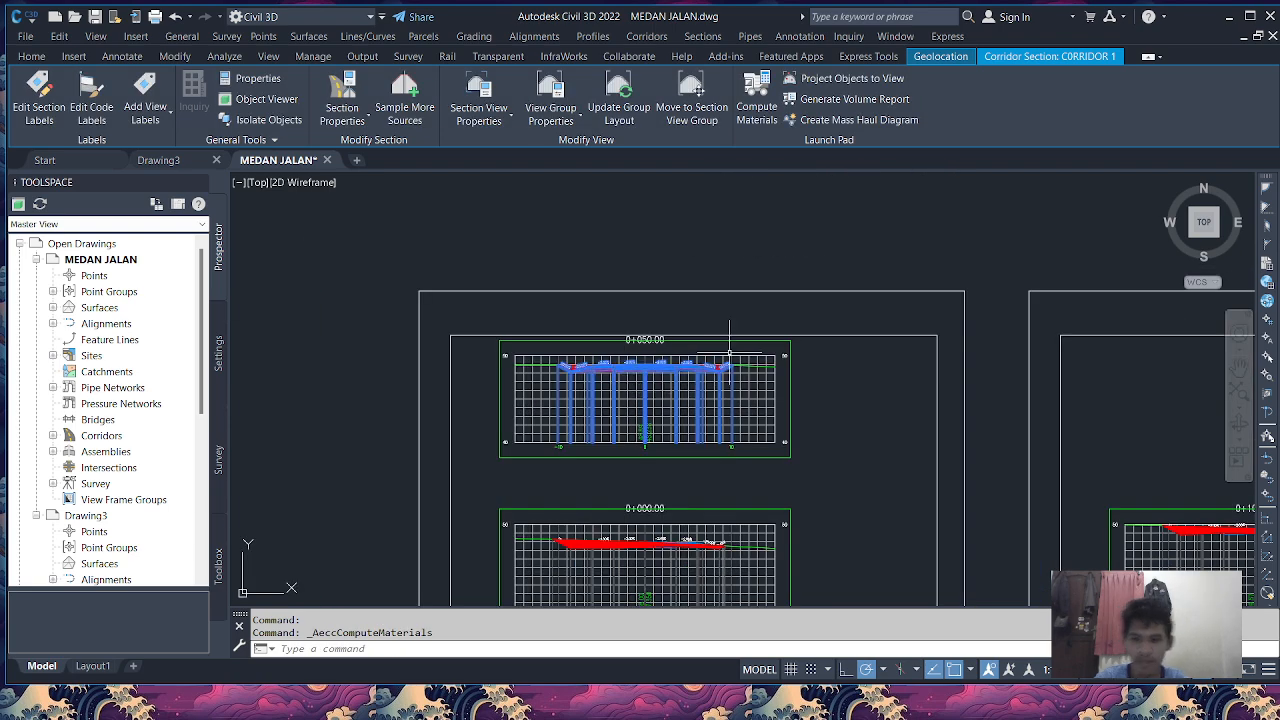
key("Escape")
scroll(690, 395, "down", 5)
scroll(1173, 432, "up", 4)
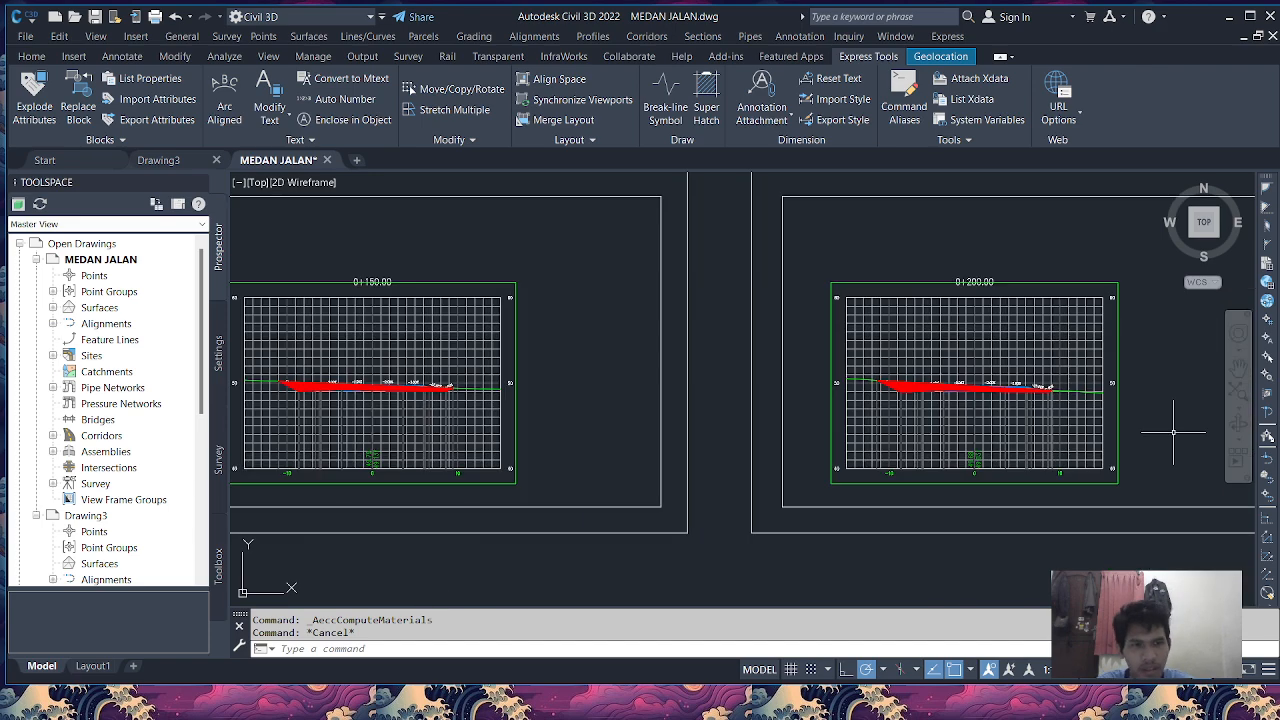
scroll(450, 414, "down", 3)
scroll(1198, 405, "up", 2)
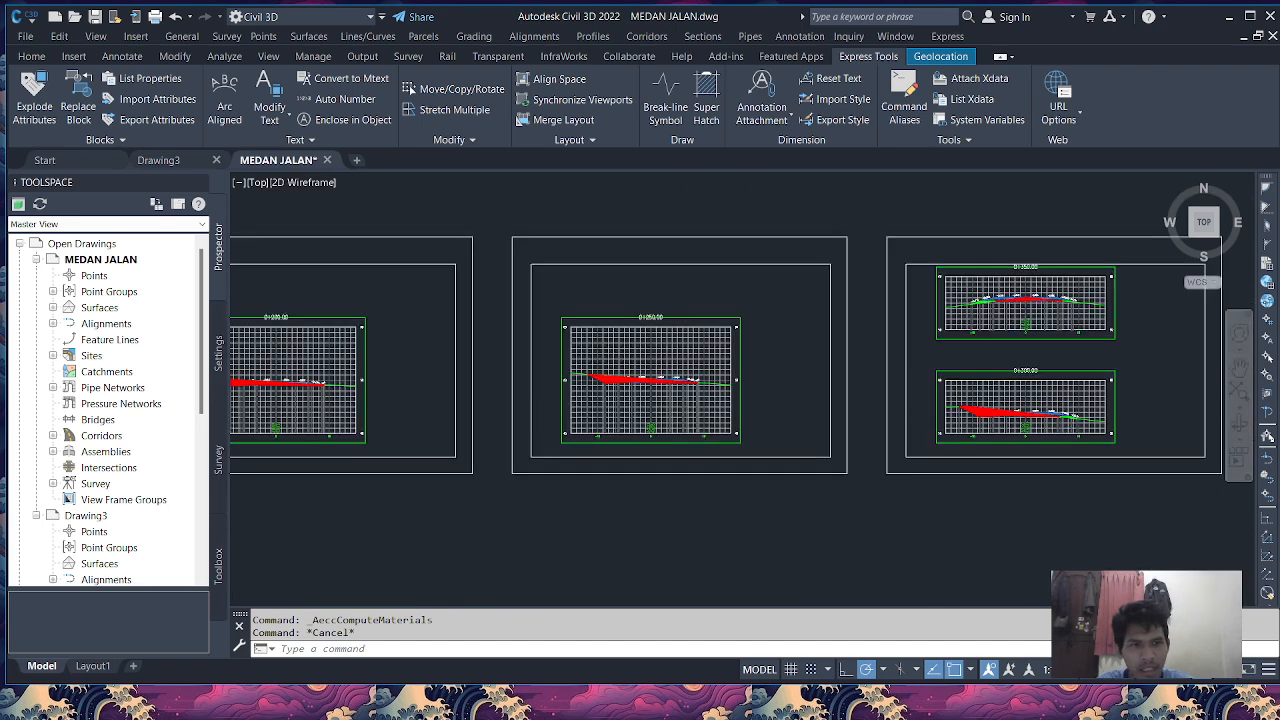
scroll(1006, 423, "up", 6)
scroll(1014, 371, "down", 1)
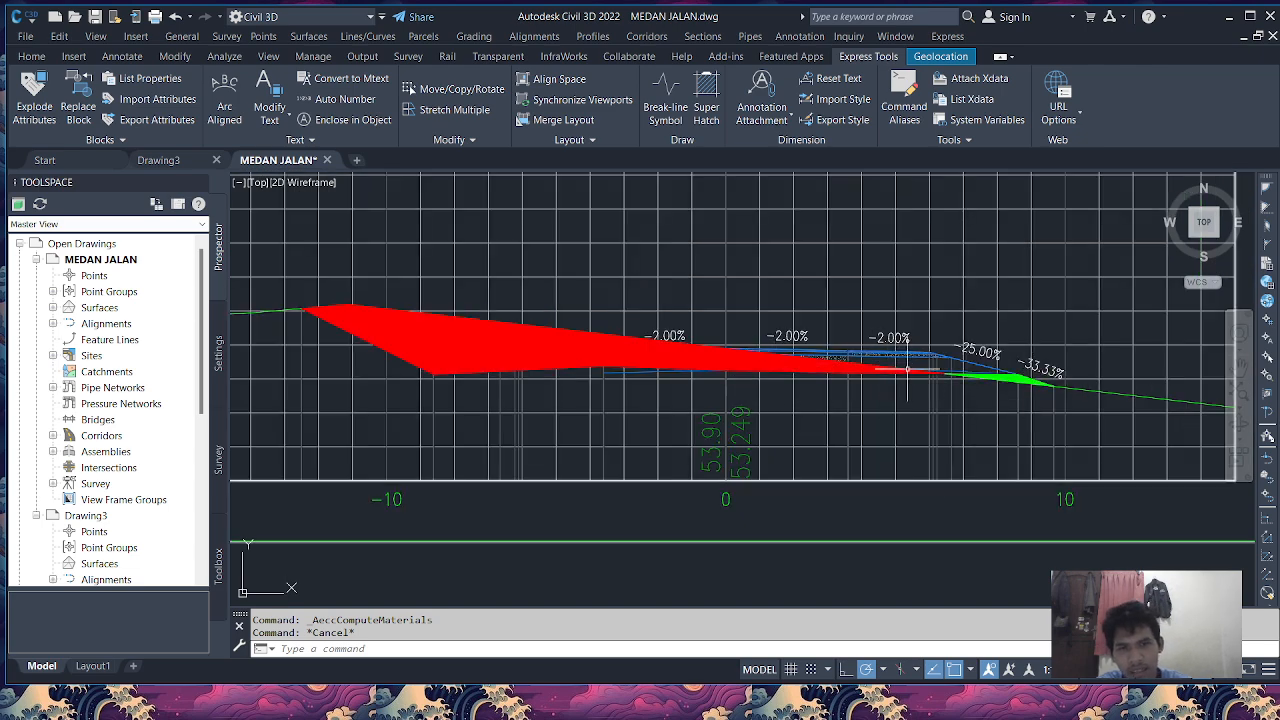
scroll(1010, 380, "up", 4)
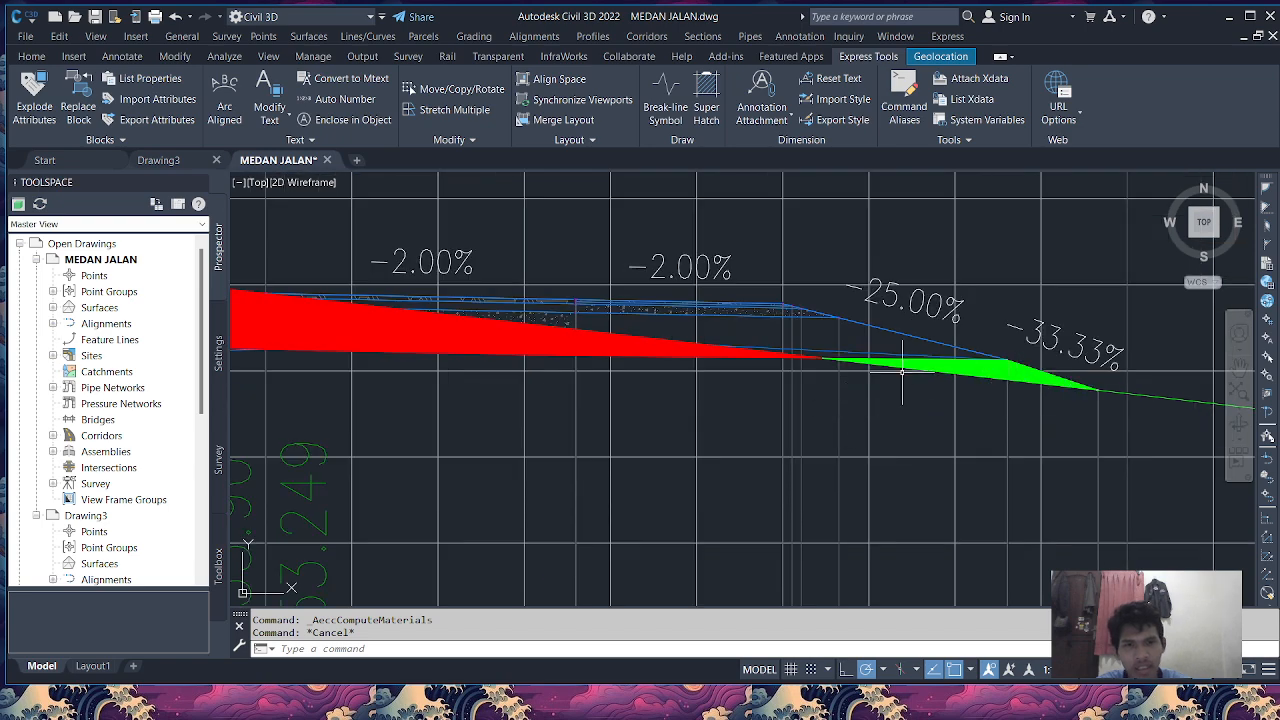
scroll(846, 343, "down", 4)
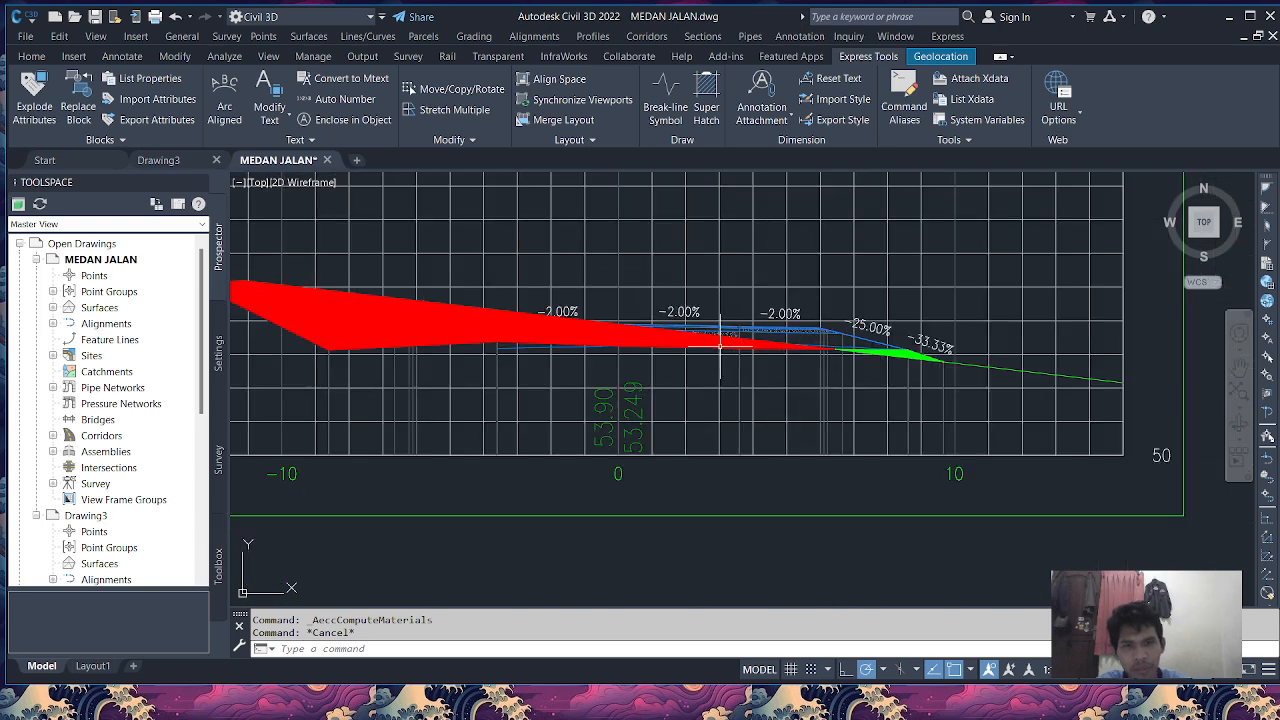
scroll(719, 343, "up", 4)
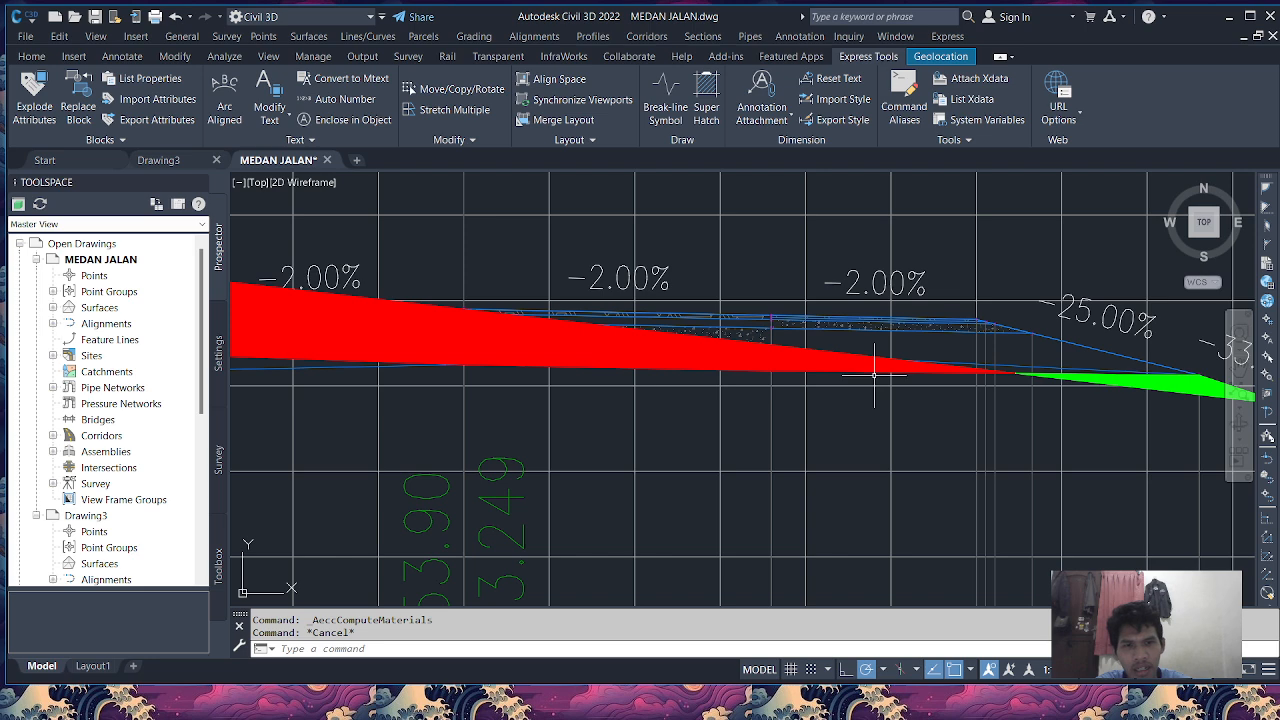
Open the Cut Material shape style of the Ground Removed section and switch its display settings to the Section view direction.
left_click(866, 372)
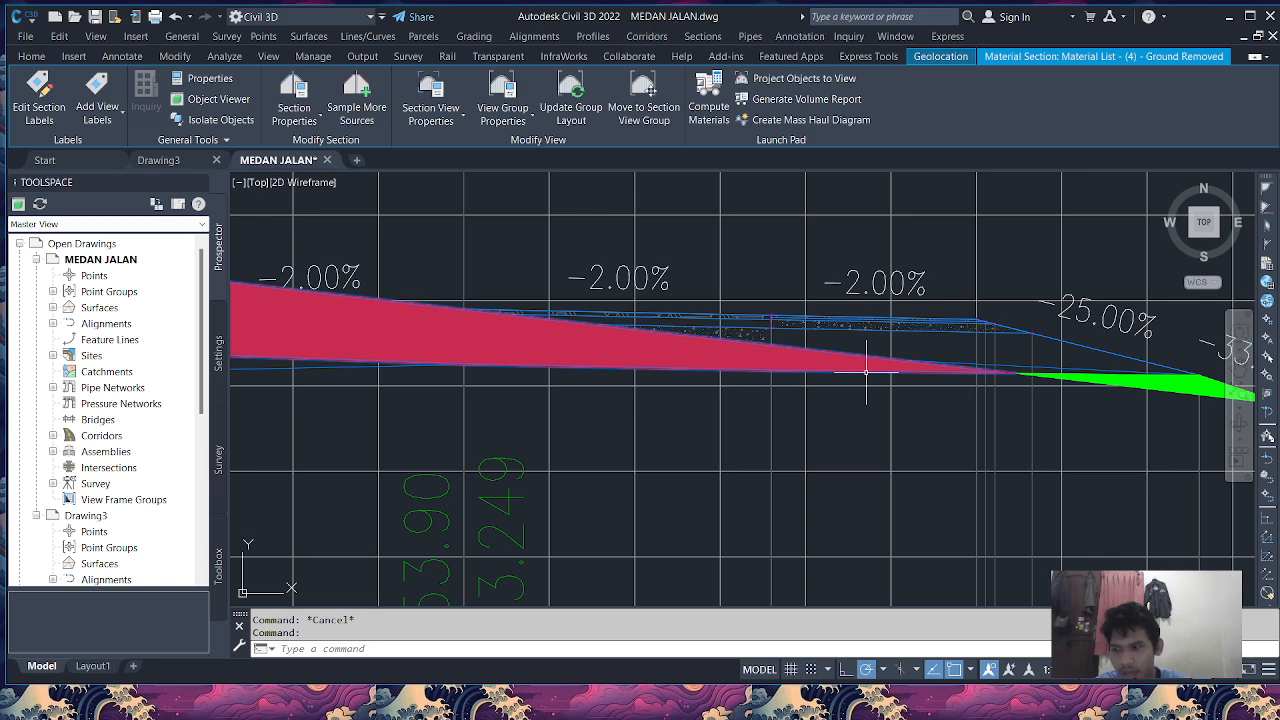
right_click(866, 372)
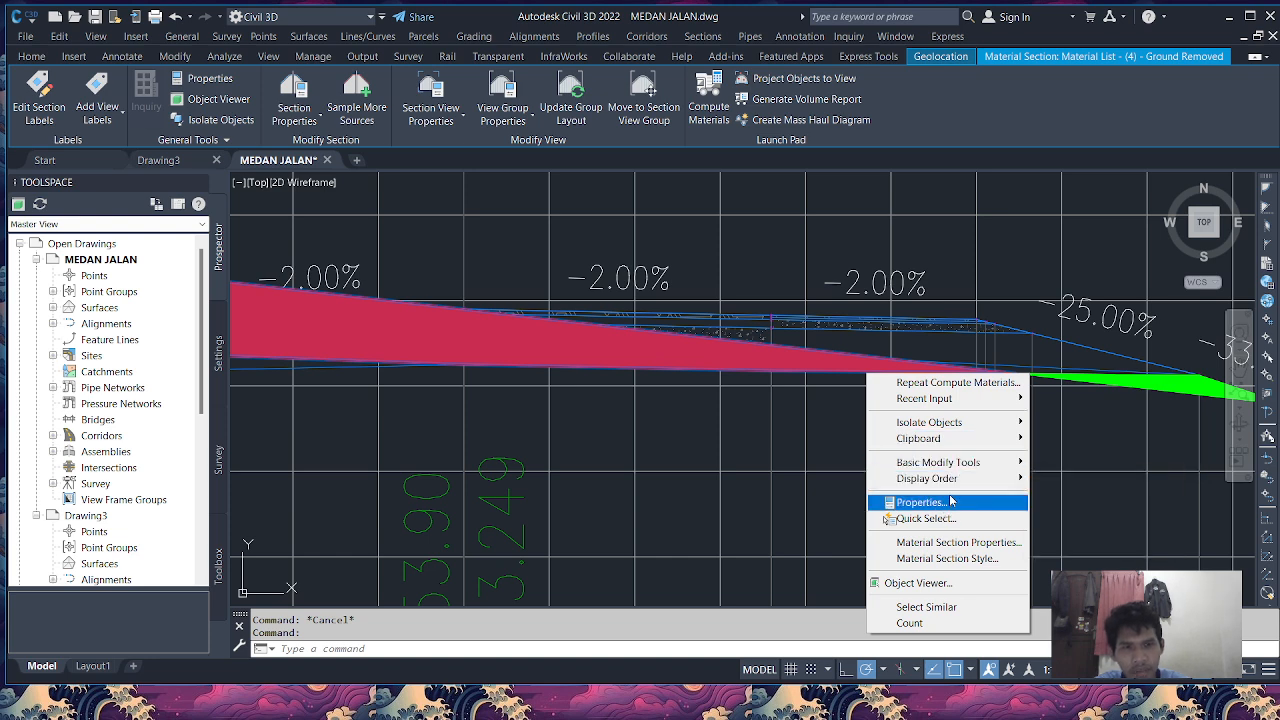
left_click(936, 504)
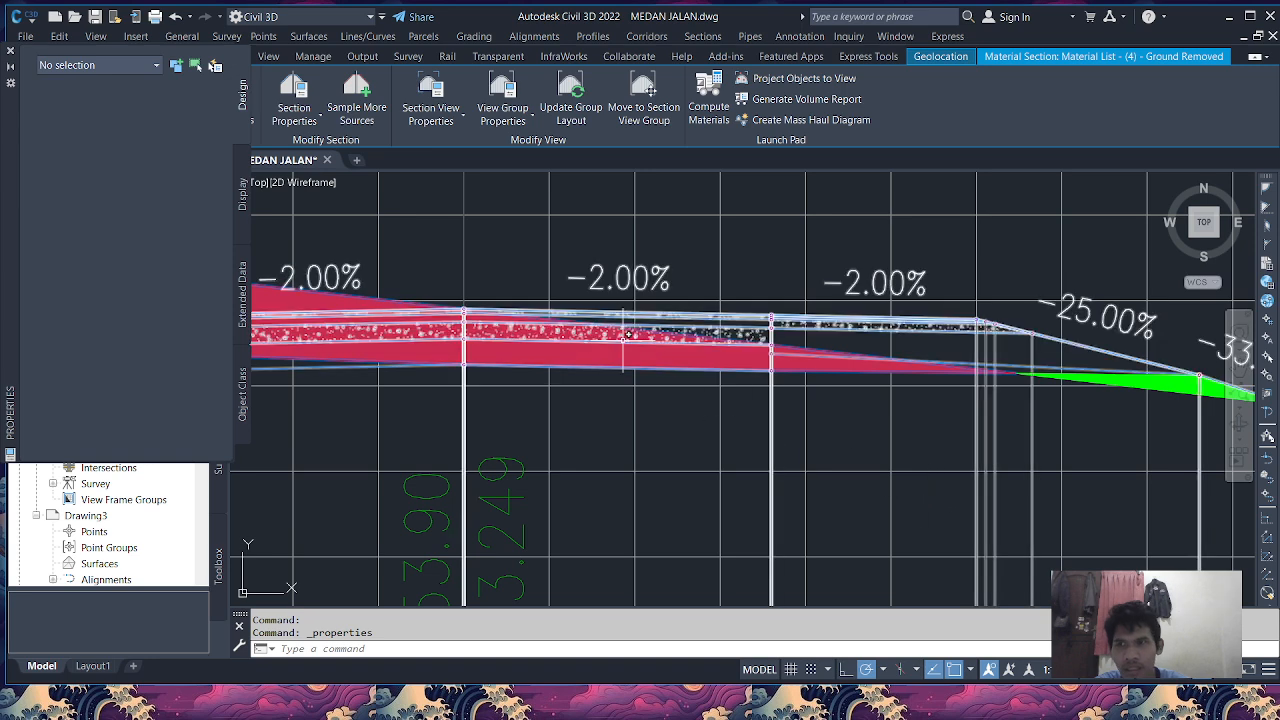
left_click(10, 55)
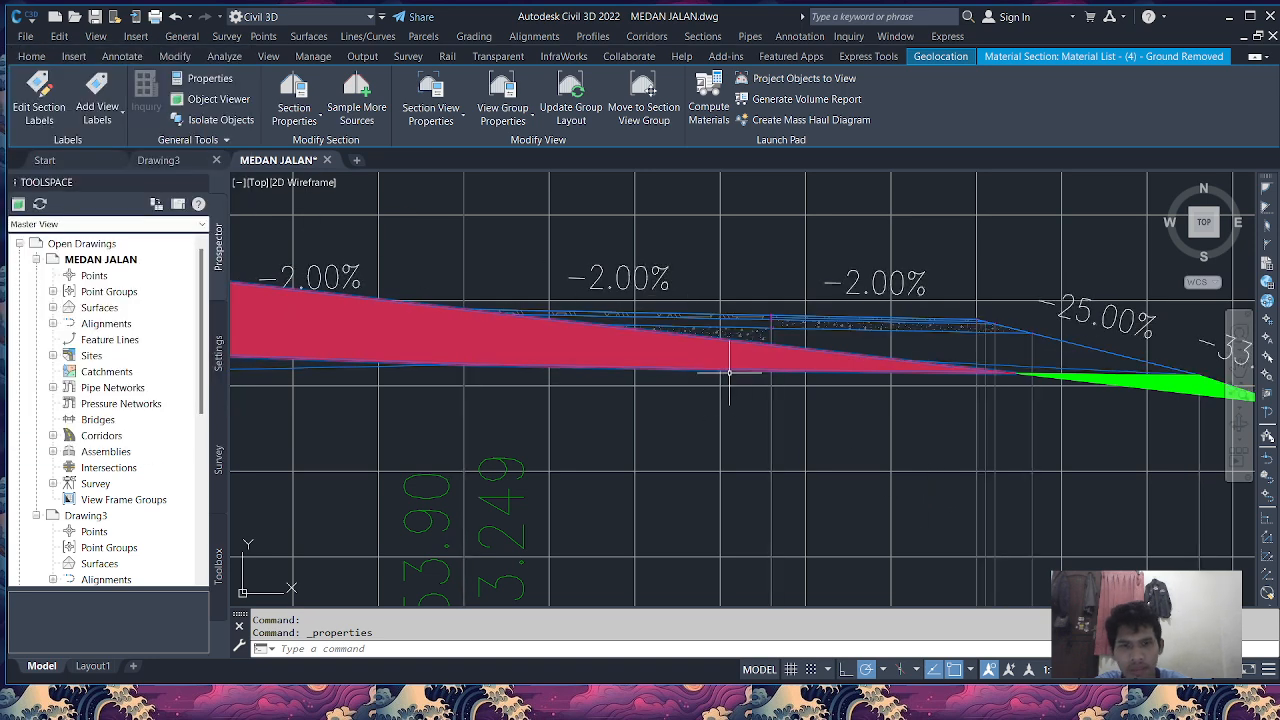
right_click(729, 372)
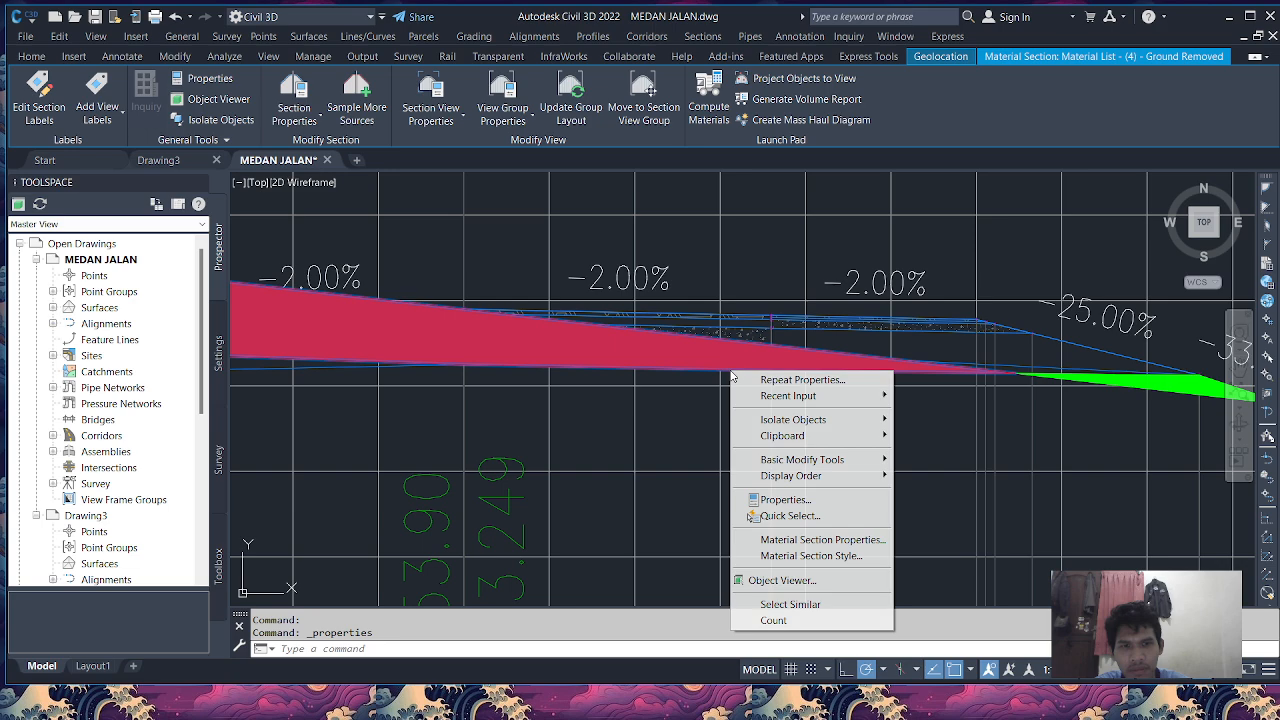
left_click(860, 558)
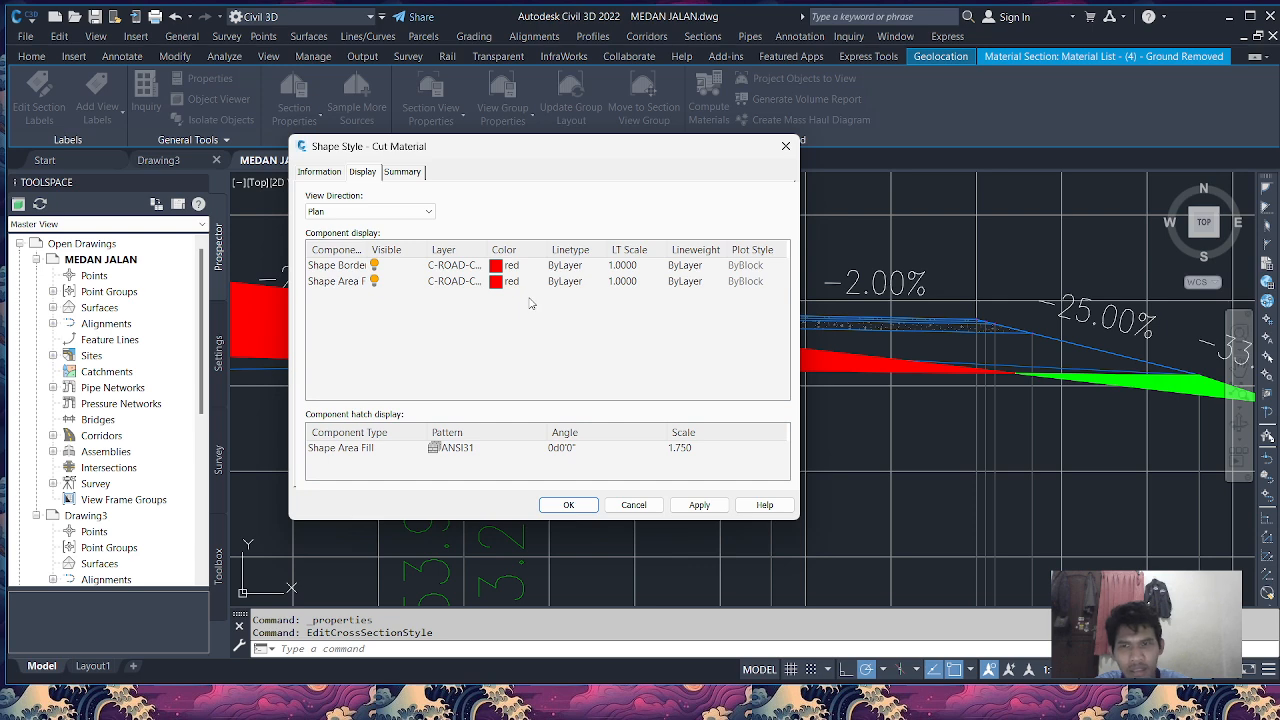
left_click(401, 213)
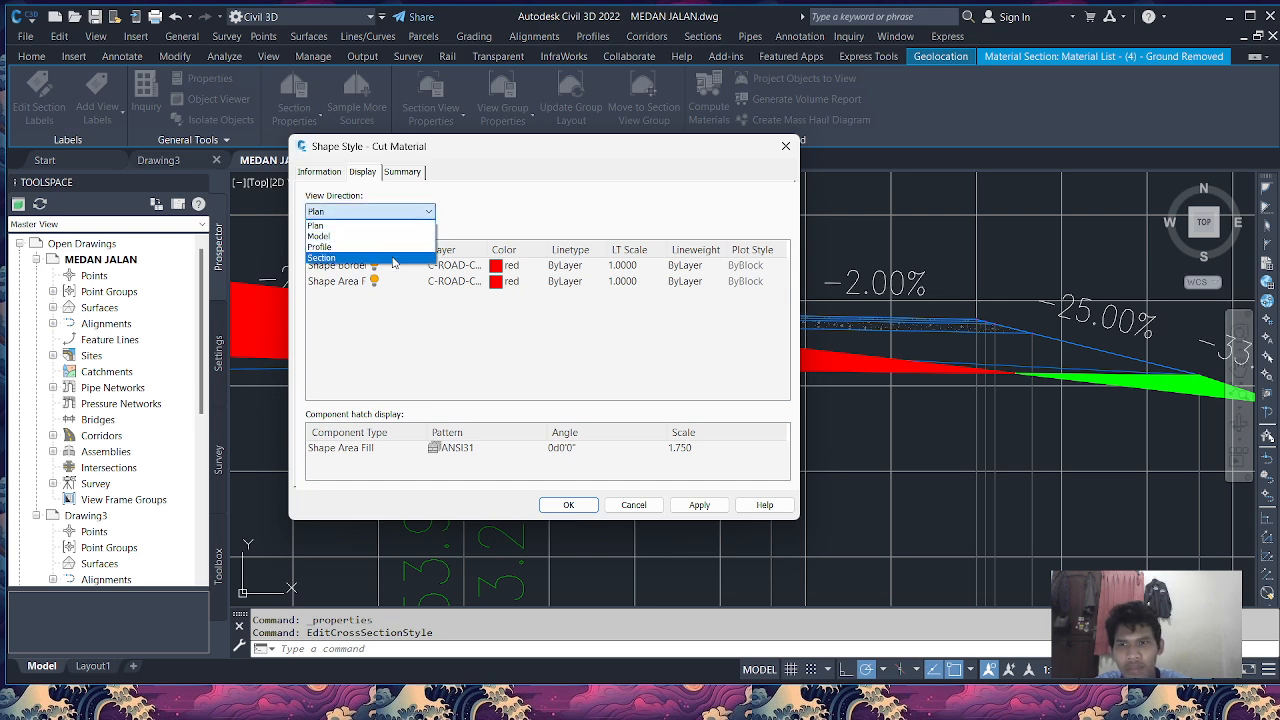
left_click(386, 258)
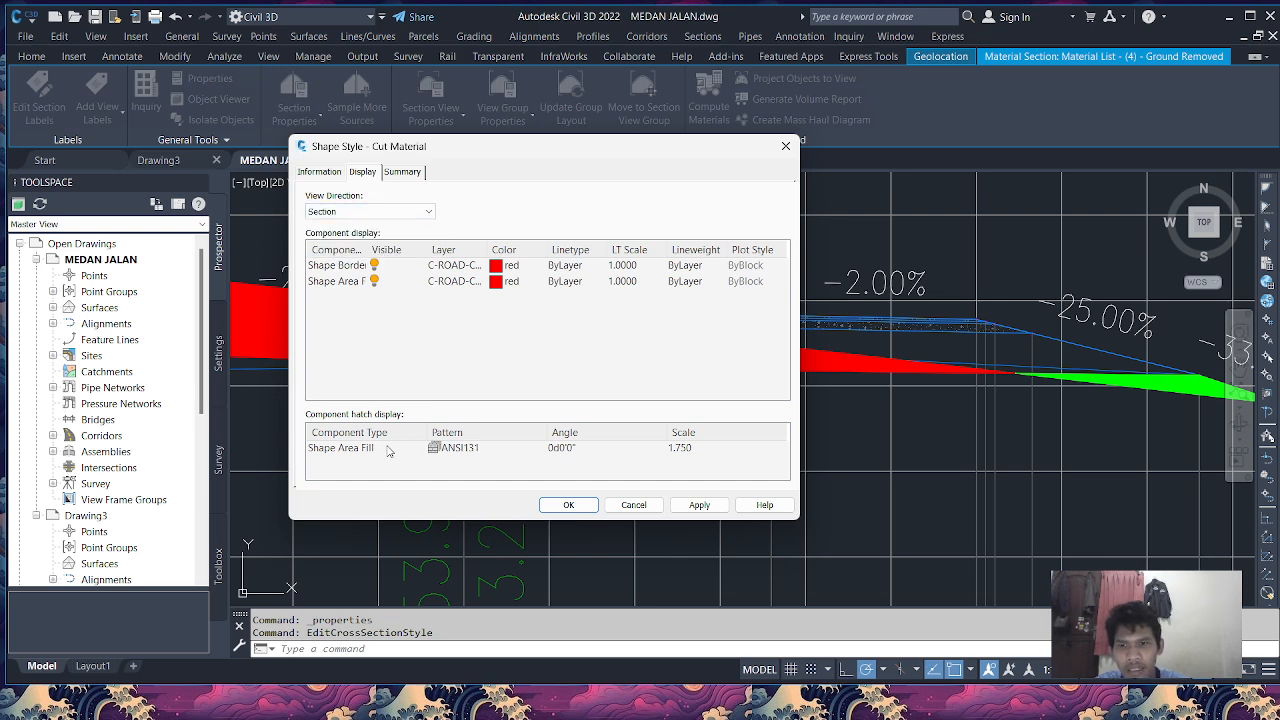
Set the Cut Material style's Shape Area Fill hatch pattern to ANSI31 for the Section view direction and apply it.
left_click(446, 452)
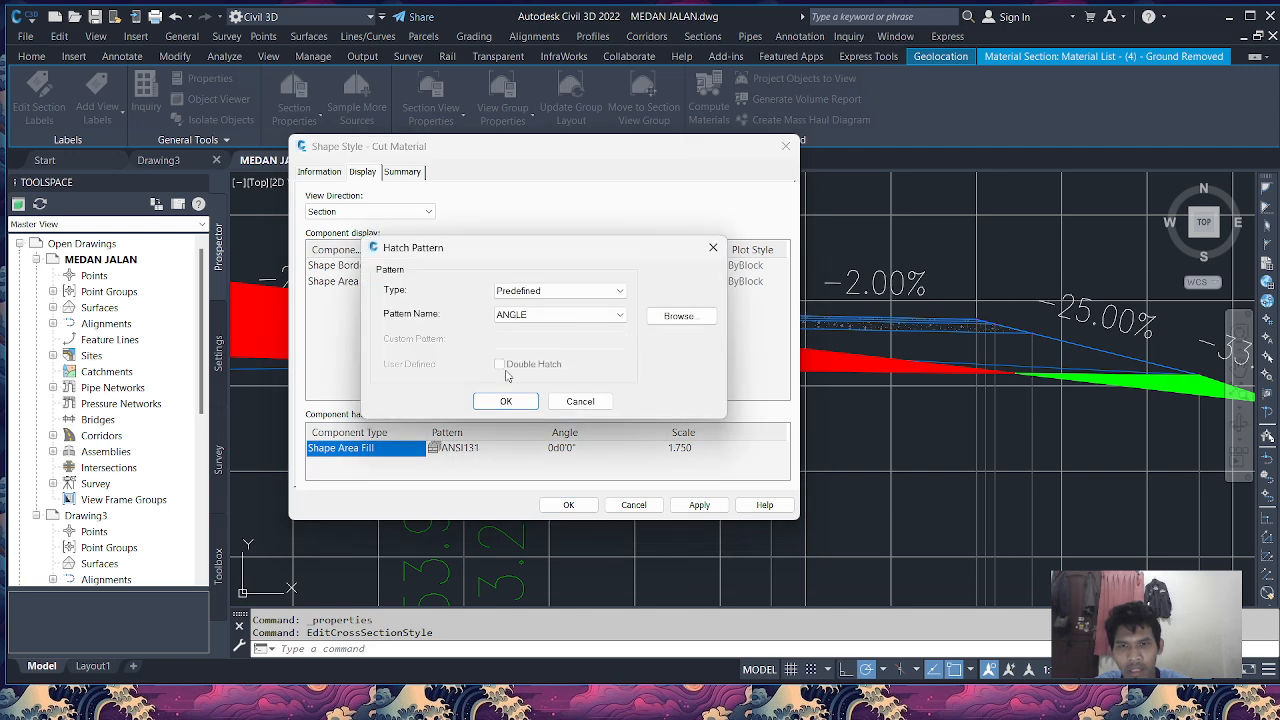
left_click(668, 316)
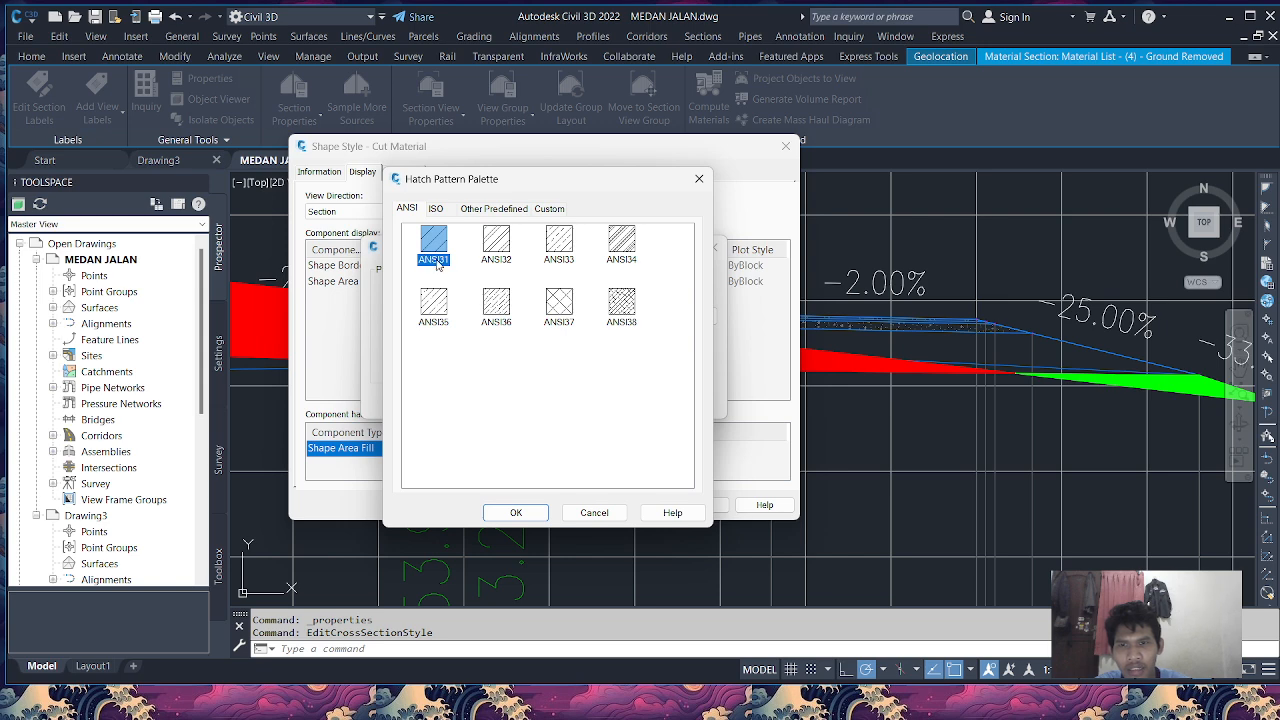
left_click(514, 512)
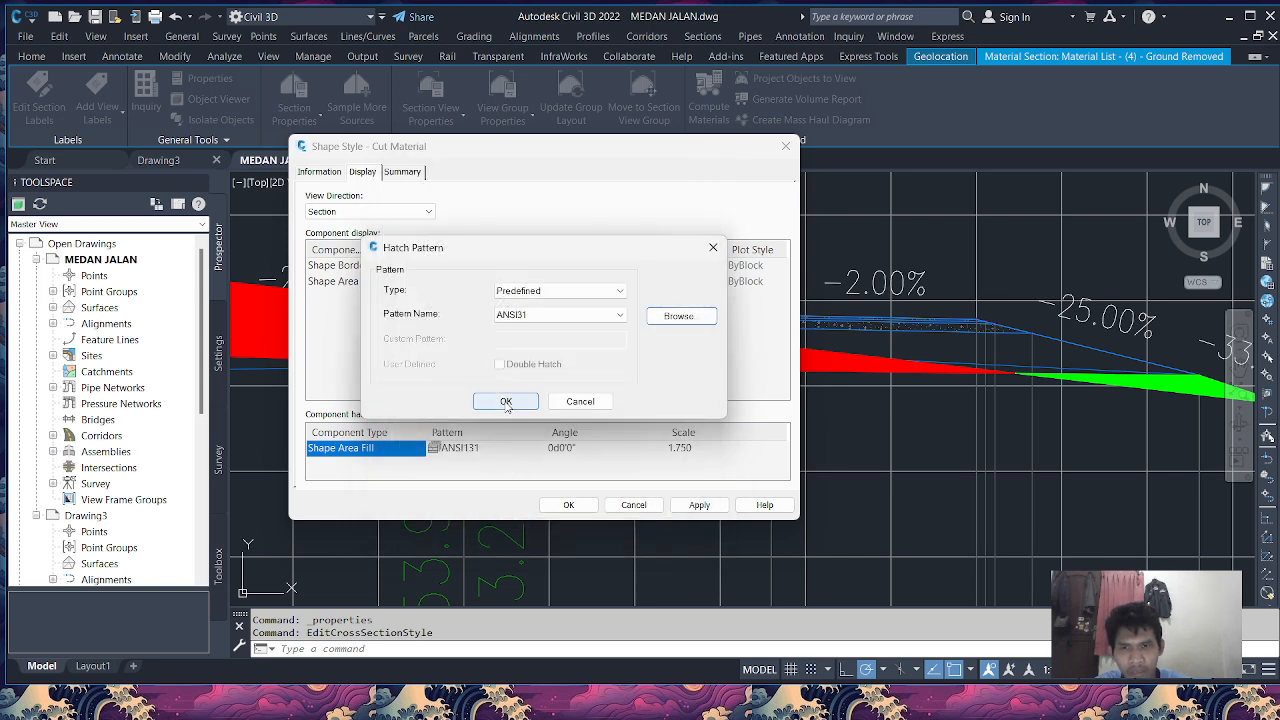
left_click(505, 407)
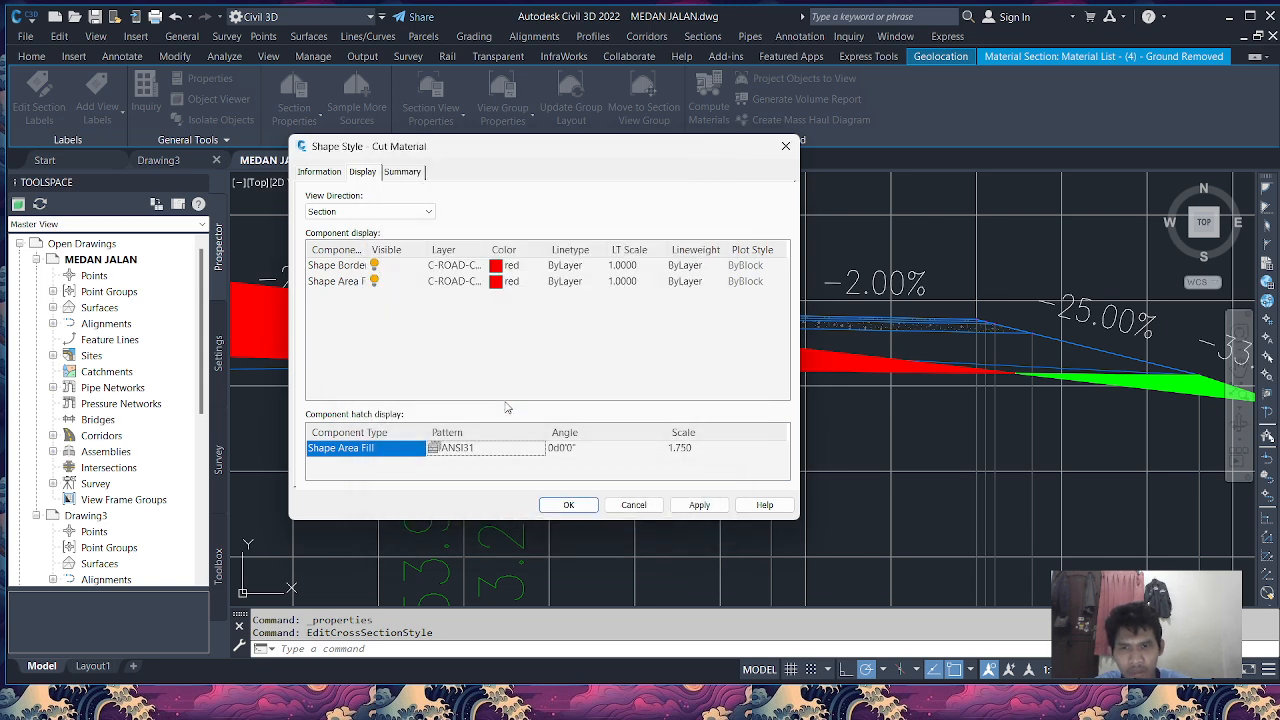
left_click(699, 505)
left_click(568, 505)
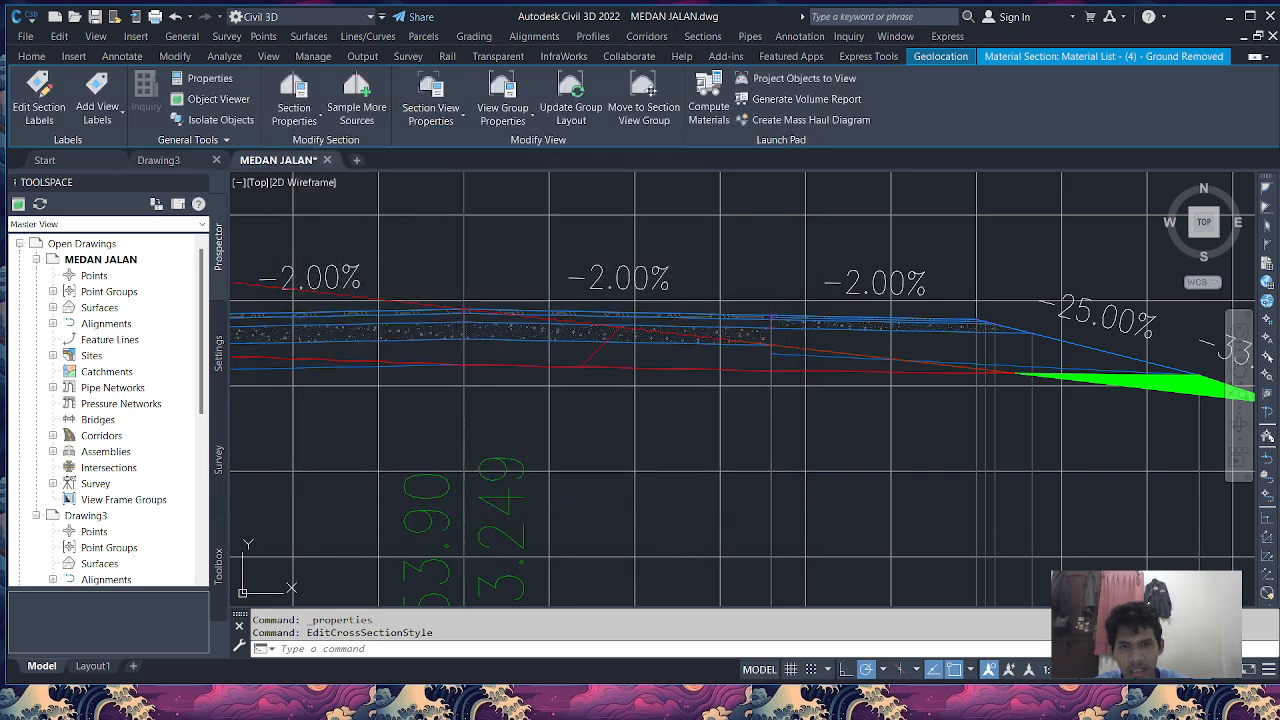
Reopen the cut section's material style in the Section view direction and reselect ANSI31 as its Shape Area Fill pattern.
right_click(584, 366)
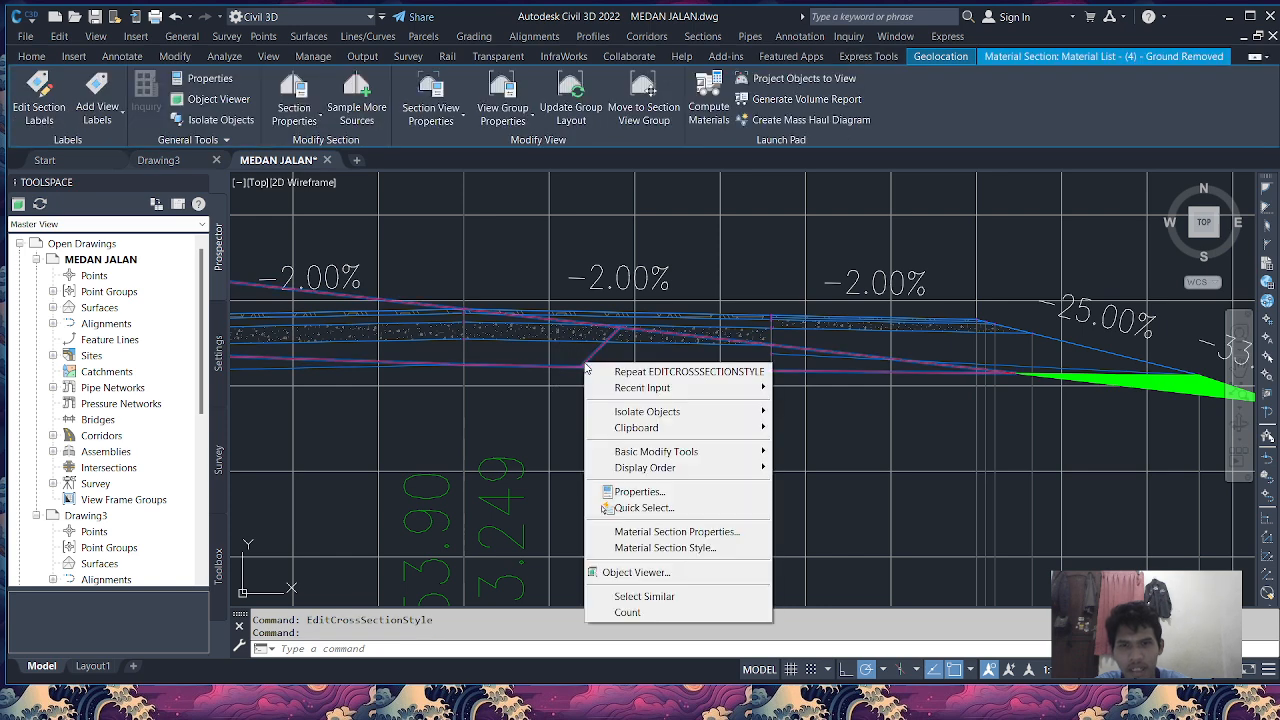
left_click(668, 547)
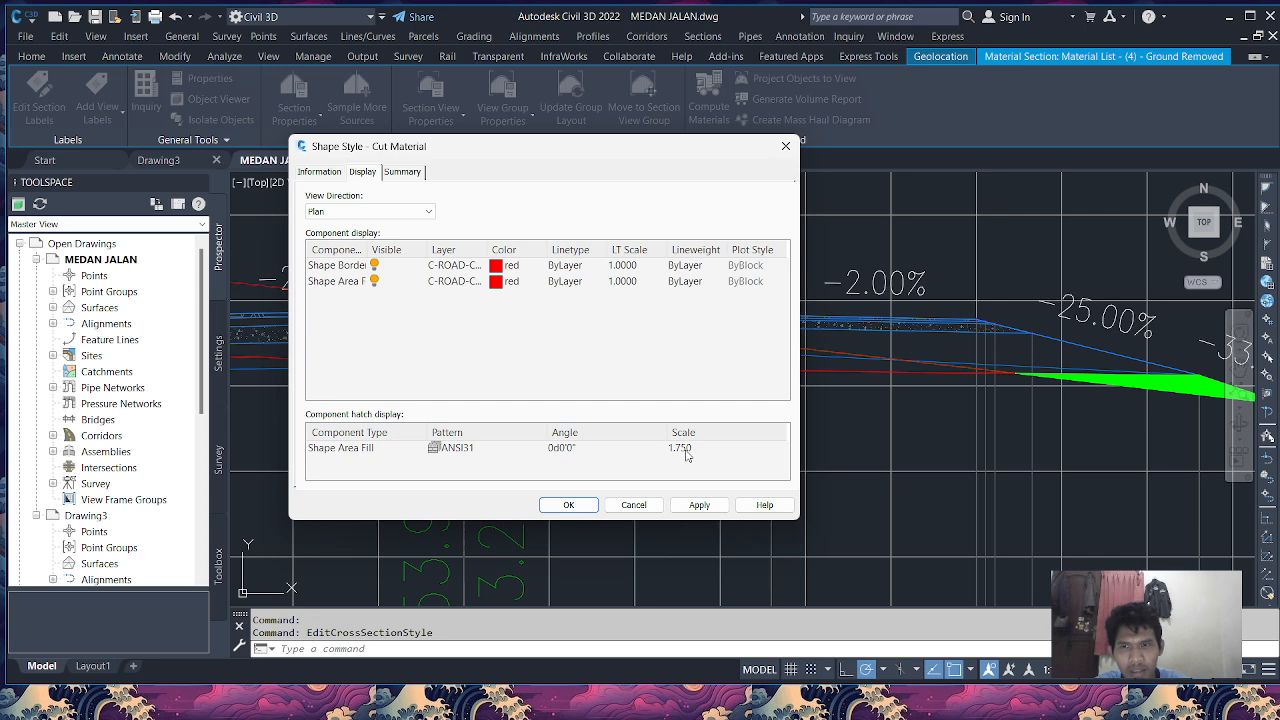
left_click(427, 211)
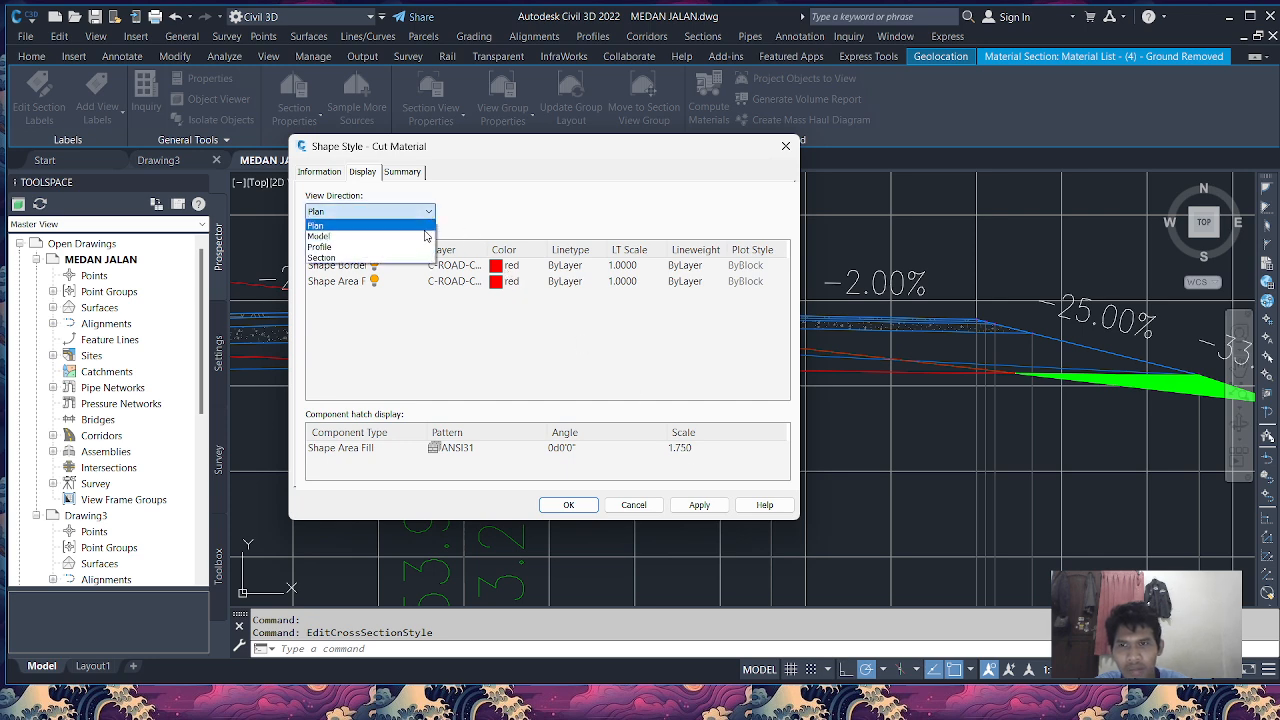
left_click(421, 260)
left_click(437, 447)
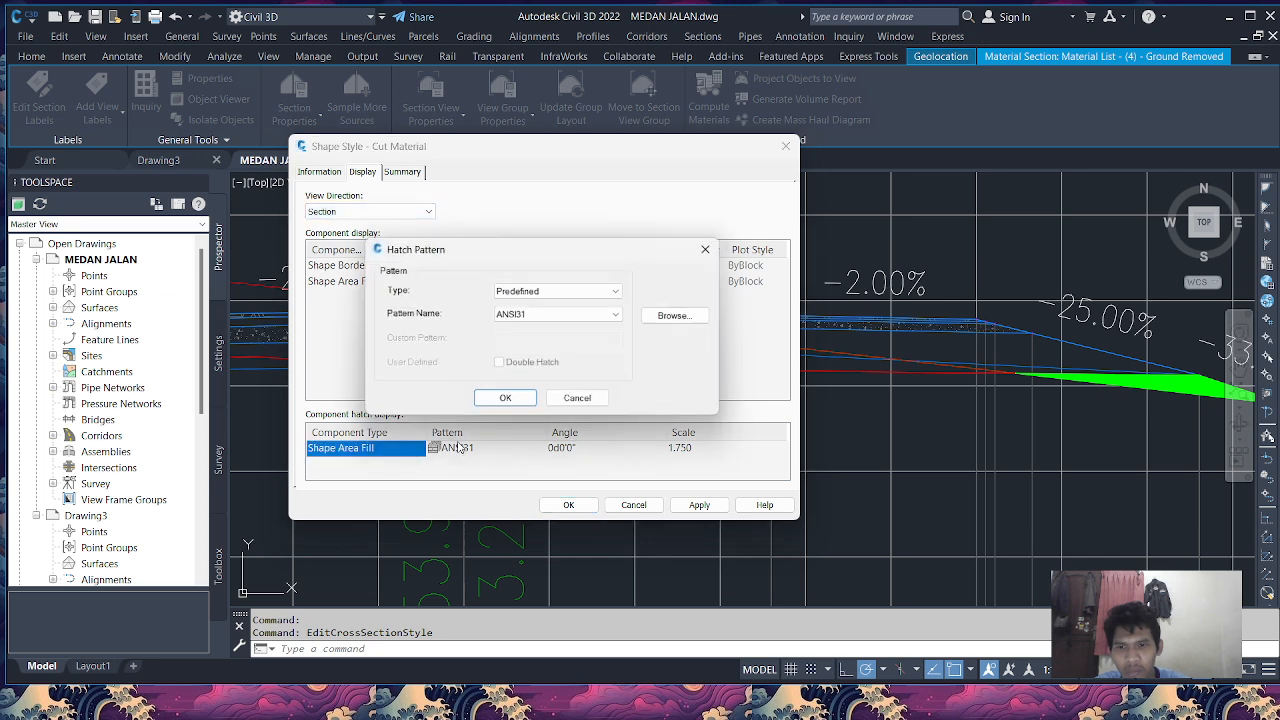
left_click(677, 317)
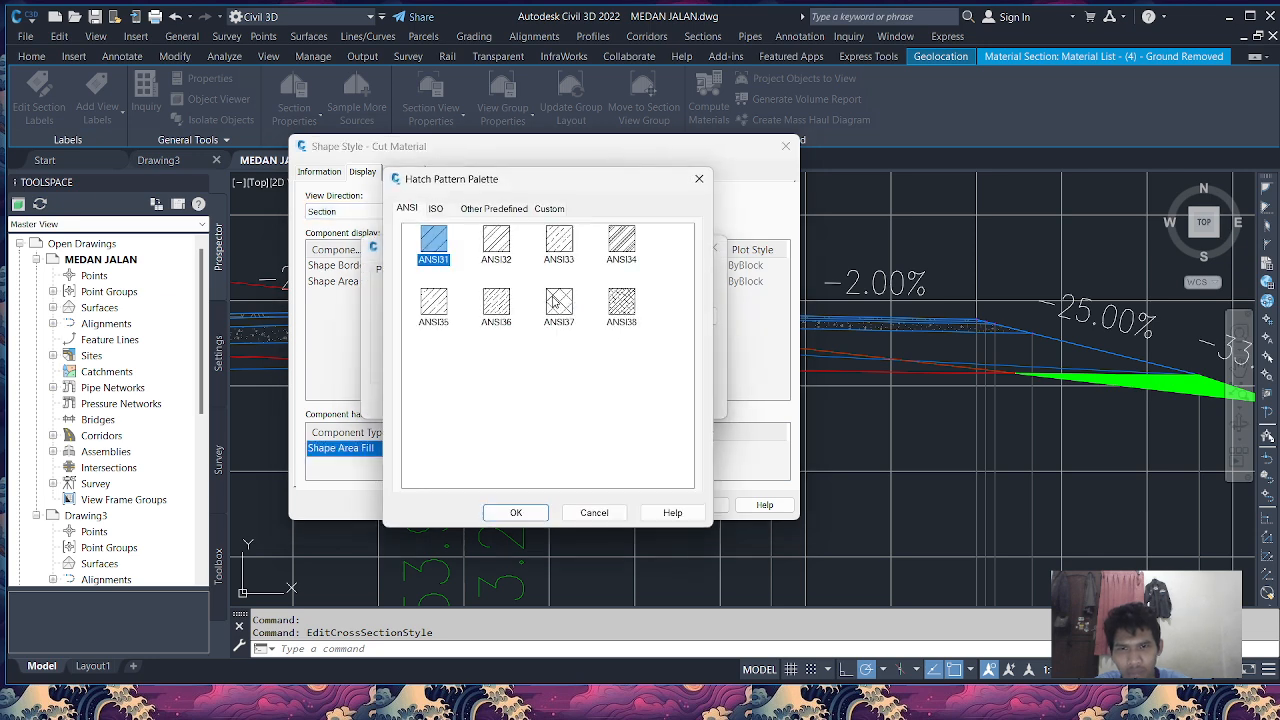
left_click(515, 512)
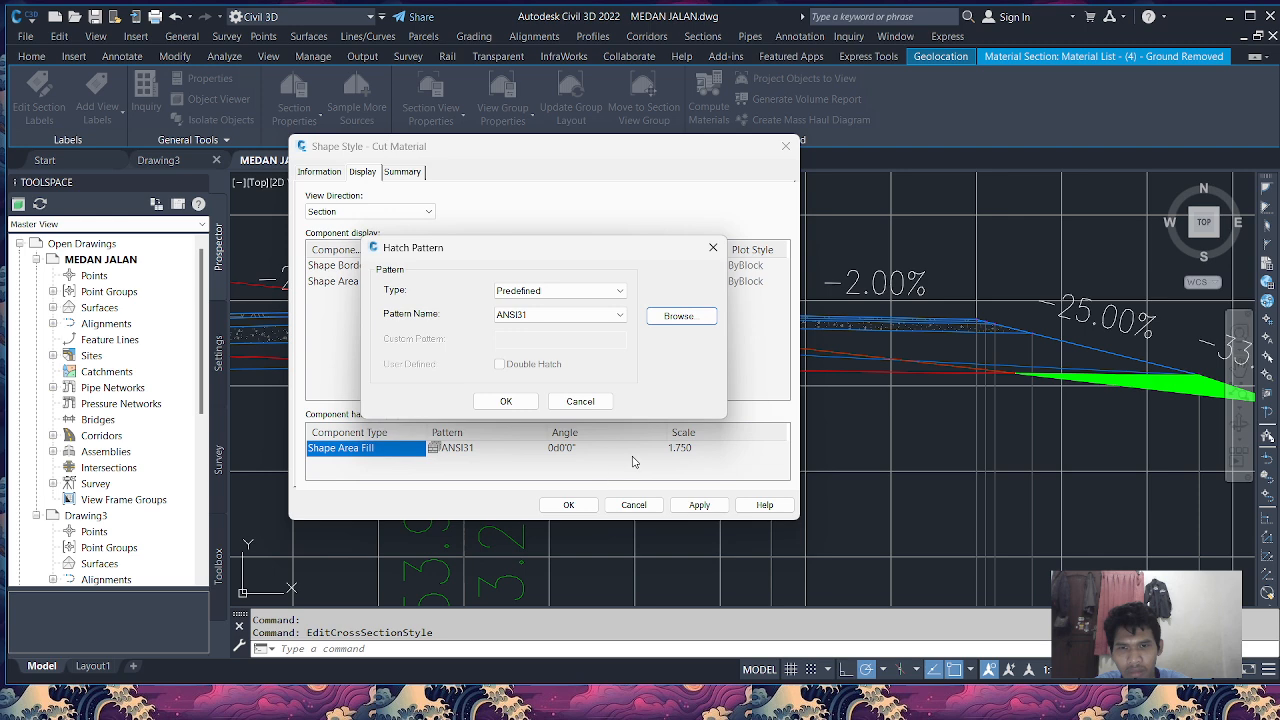
left_click(500, 400)
Set the Cut Material area fill's hatch scale to 0.050, apply the style and clear the selection.
left_click(692, 448)
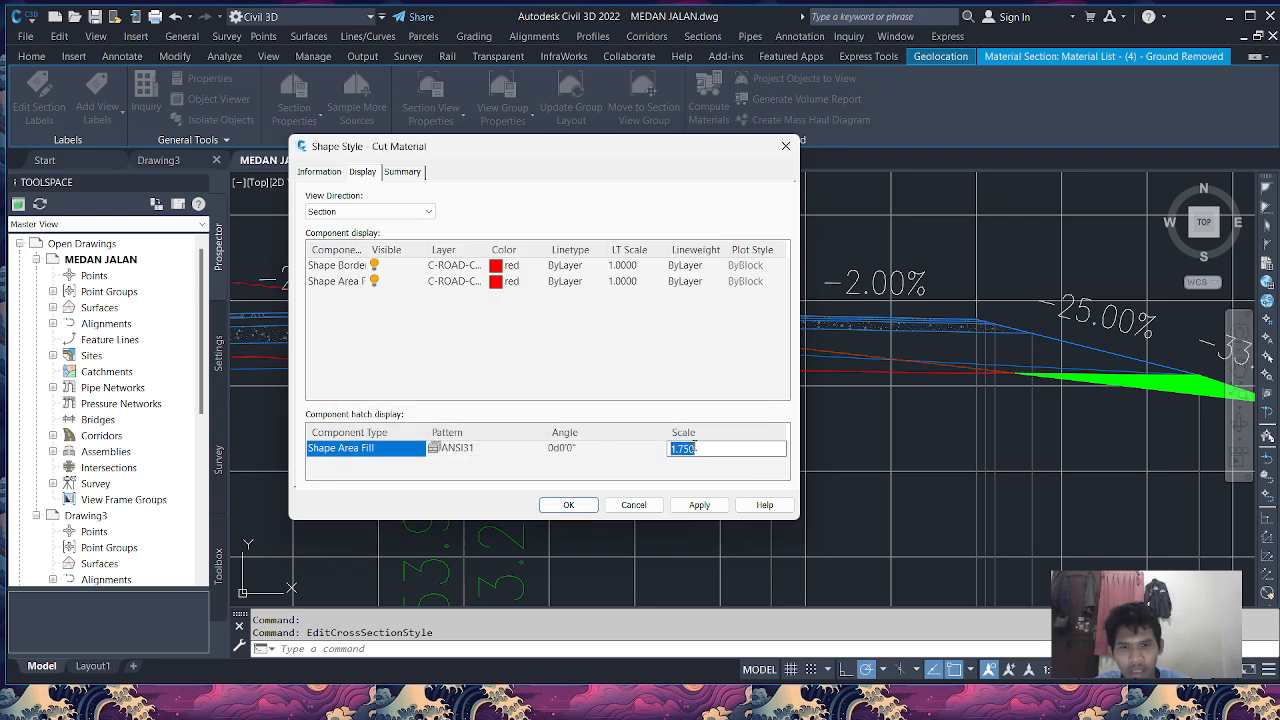
type("0")
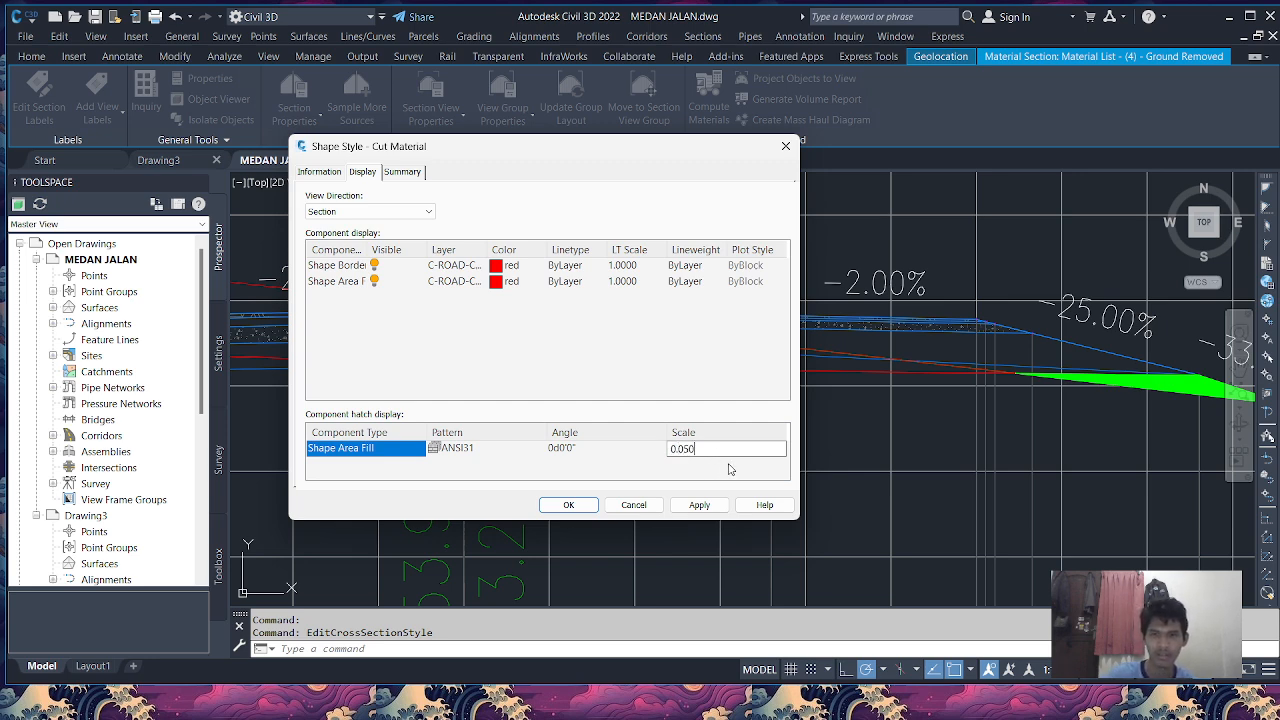
left_click(699, 505)
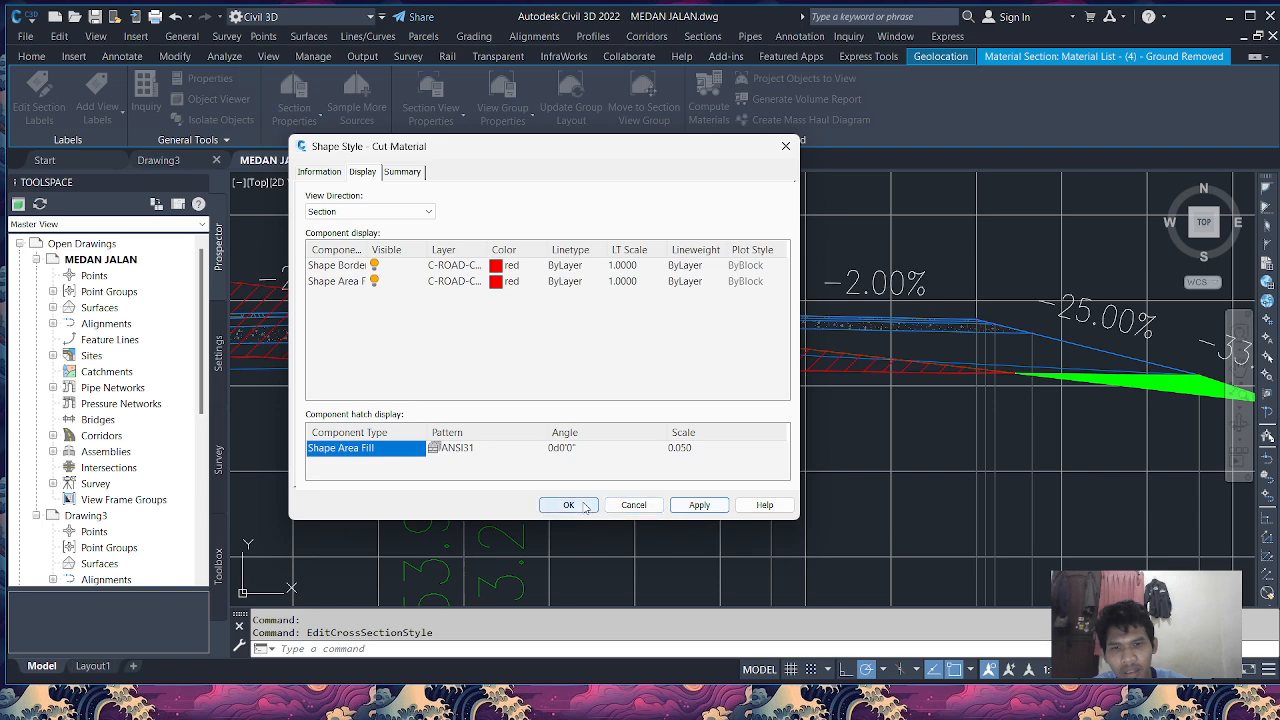
left_click(568, 505)
key("Escape")
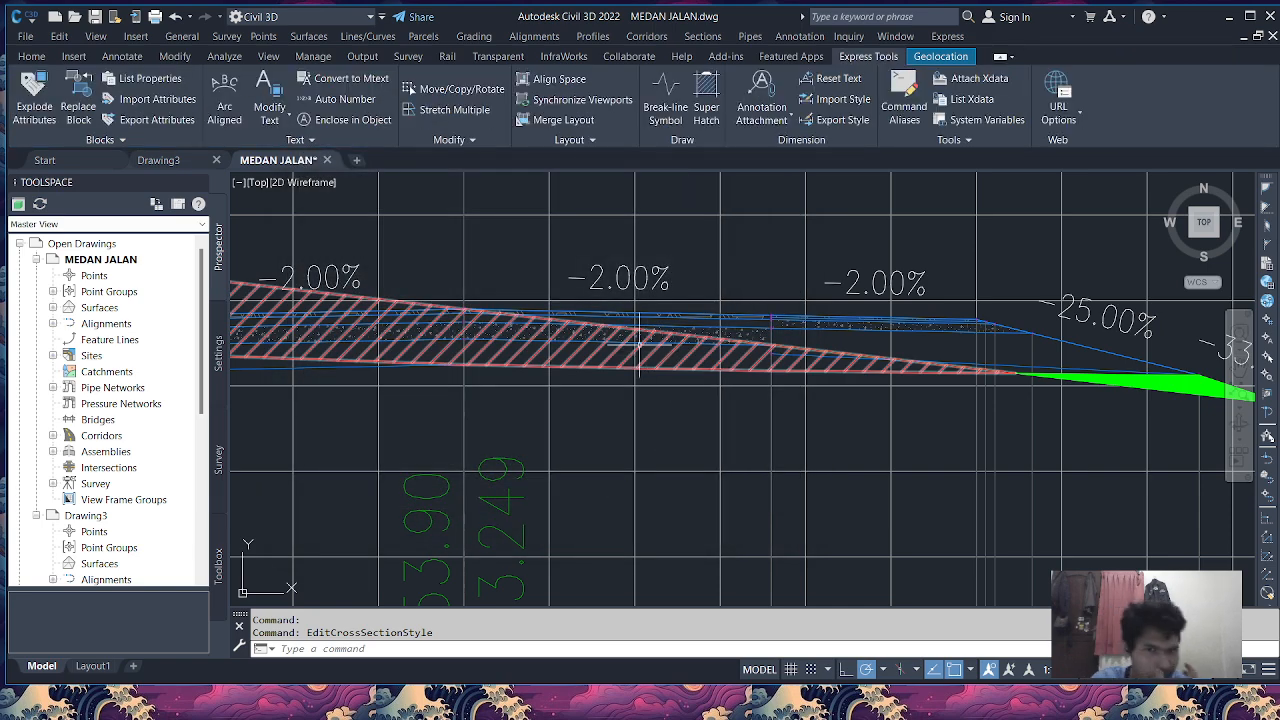
Open the Fill Material shape style of the green Ground Fill section and switch its display settings to the Section view direction.
scroll(468, 335, "down", 4)
scroll(468, 335, "up", 5)
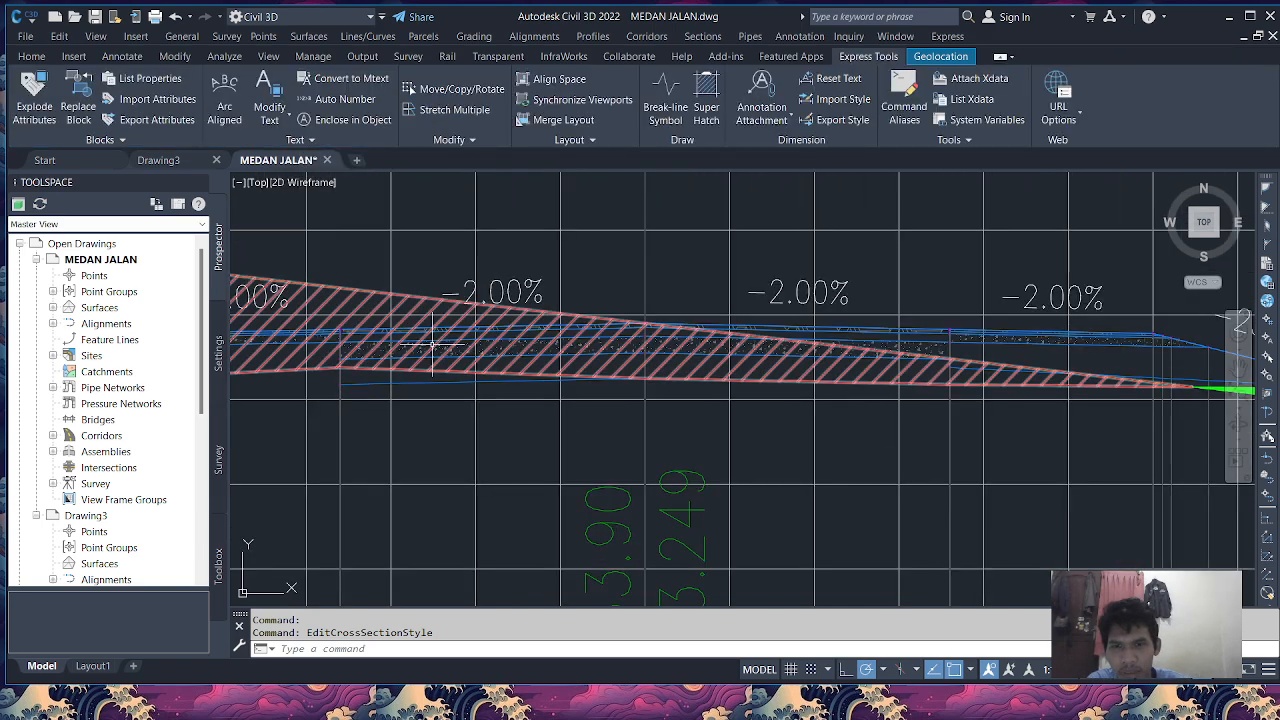
scroll(445, 344, "down", 5)
scroll(790, 368, "up", 2)
scroll(790, 368, "up", 3)
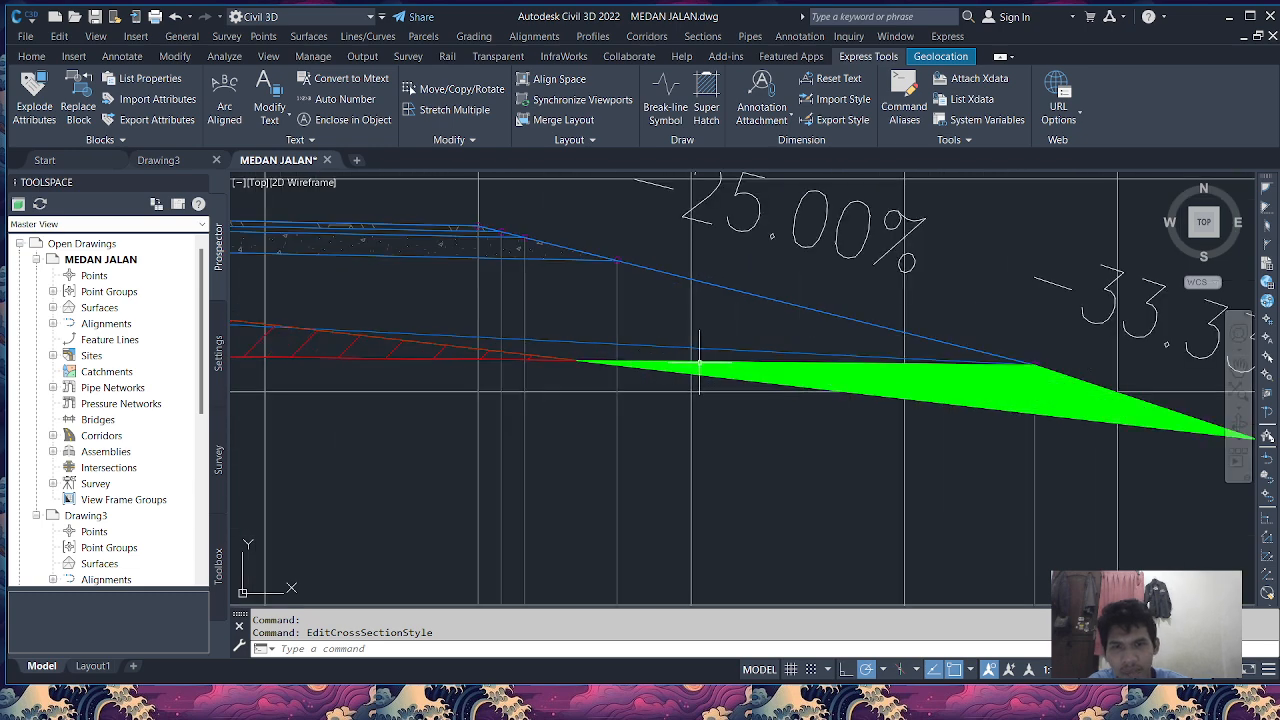
left_click(755, 381)
right_click(756, 382)
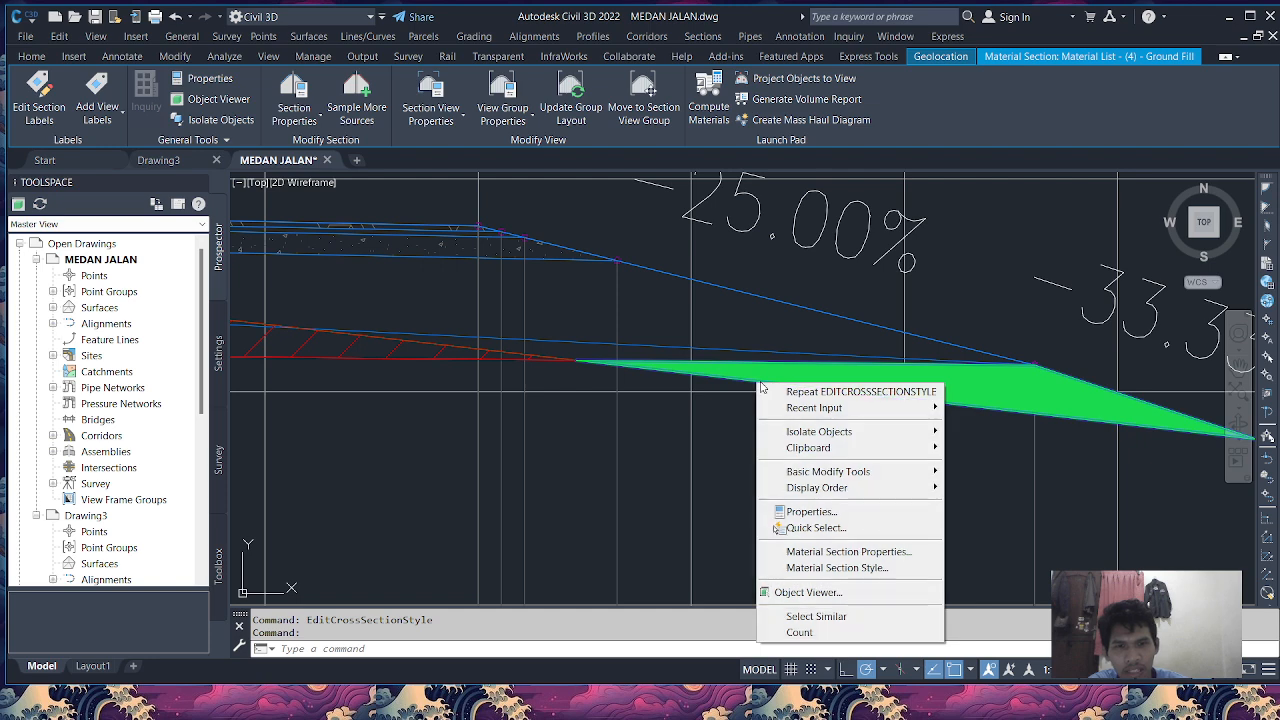
left_click(835, 570)
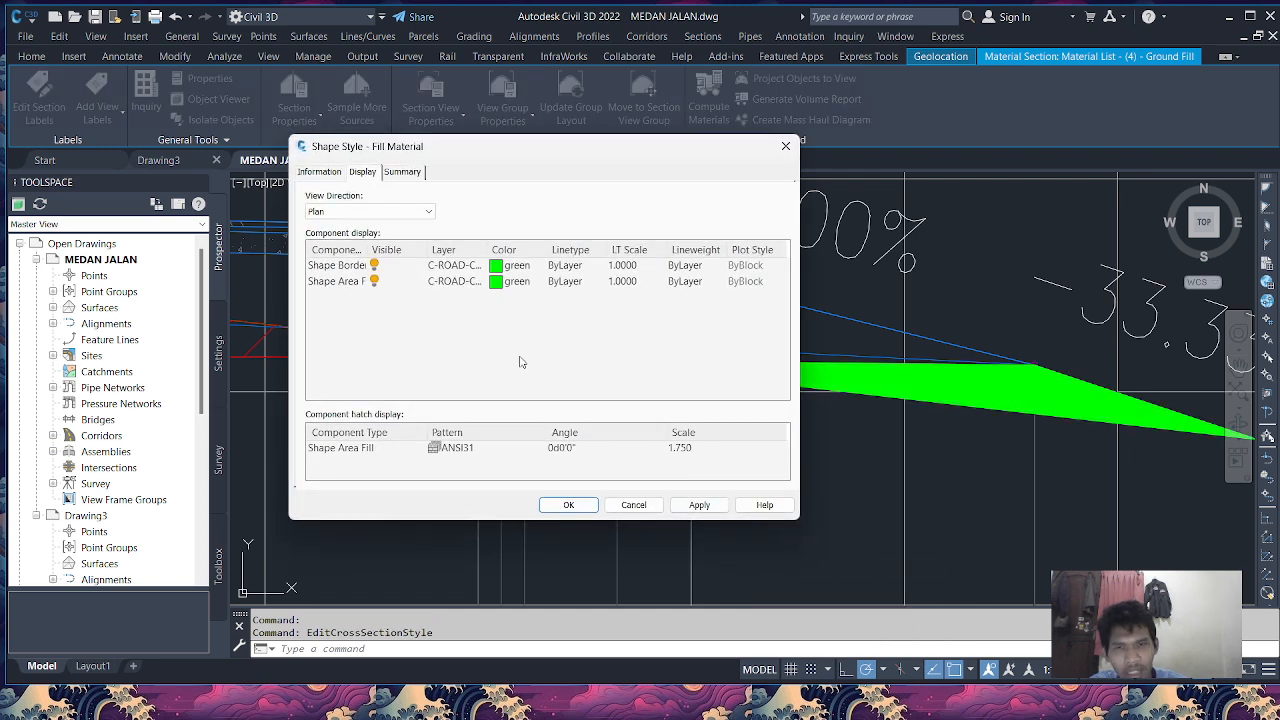
left_click(410, 211)
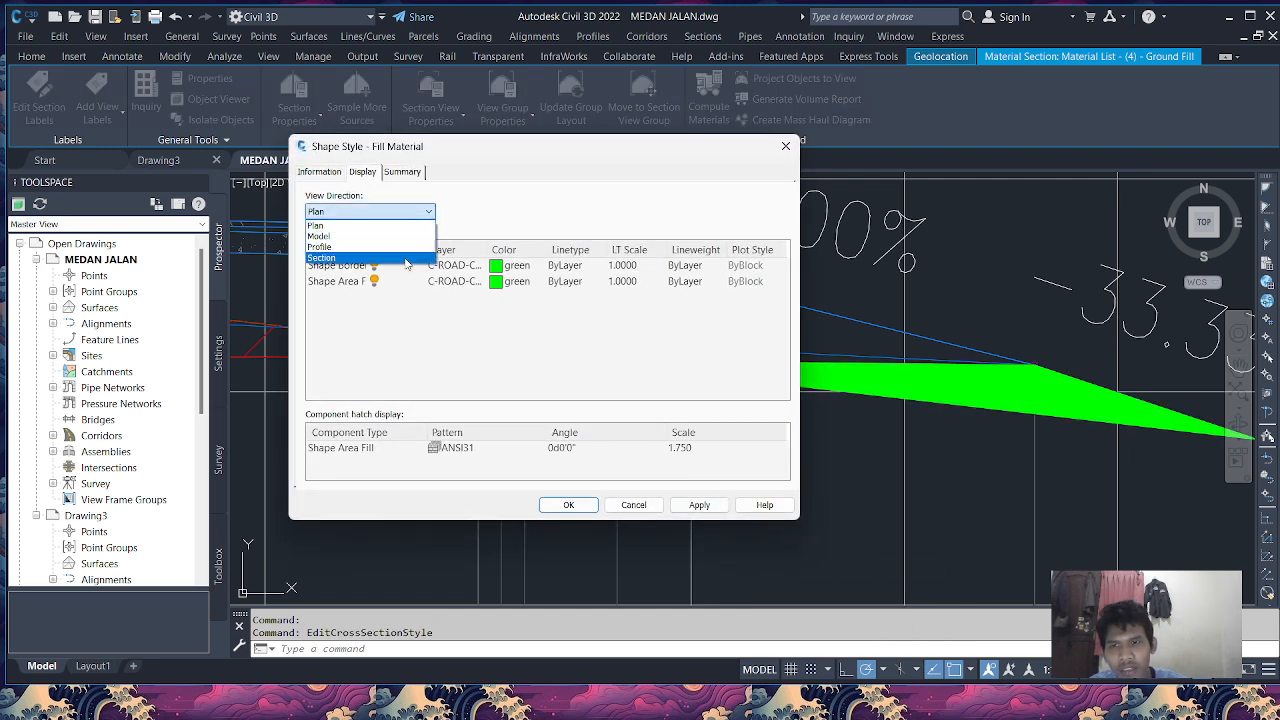
left_click(405, 263)
Set the Fill Material style's Shape Area Fill hatch pattern to ANSI31.
left_click(455, 452)
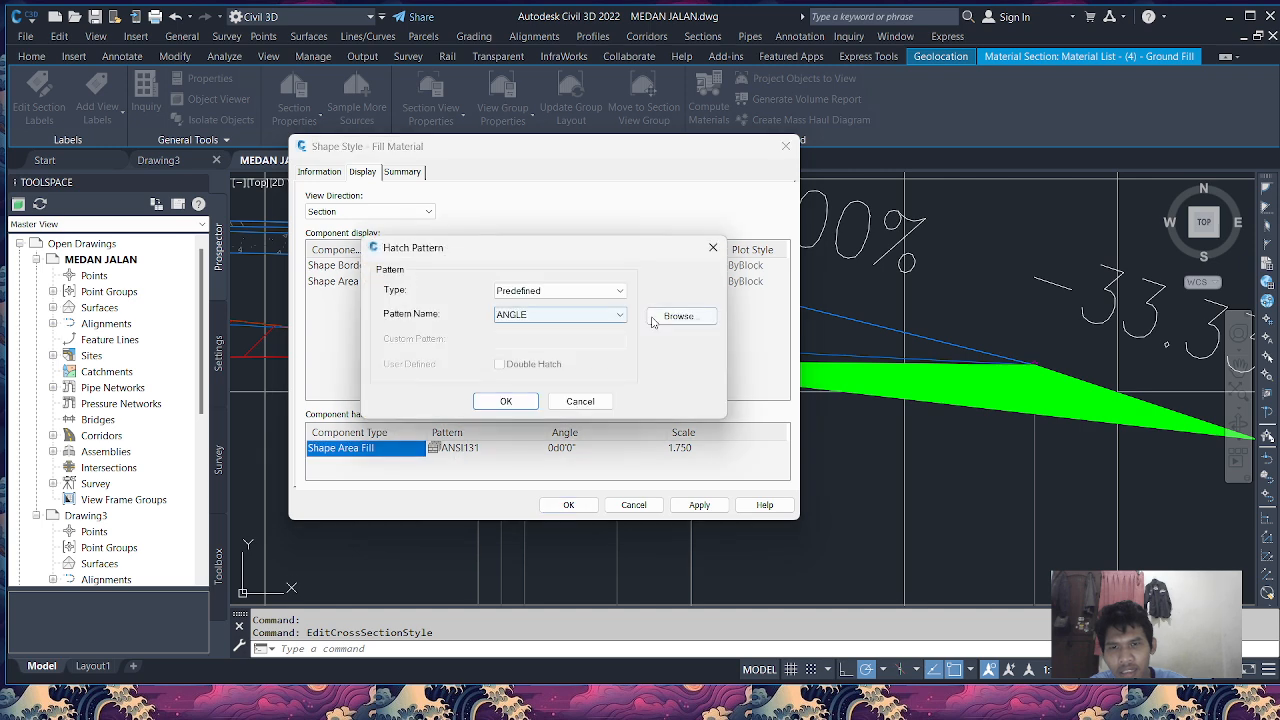
left_click(676, 318)
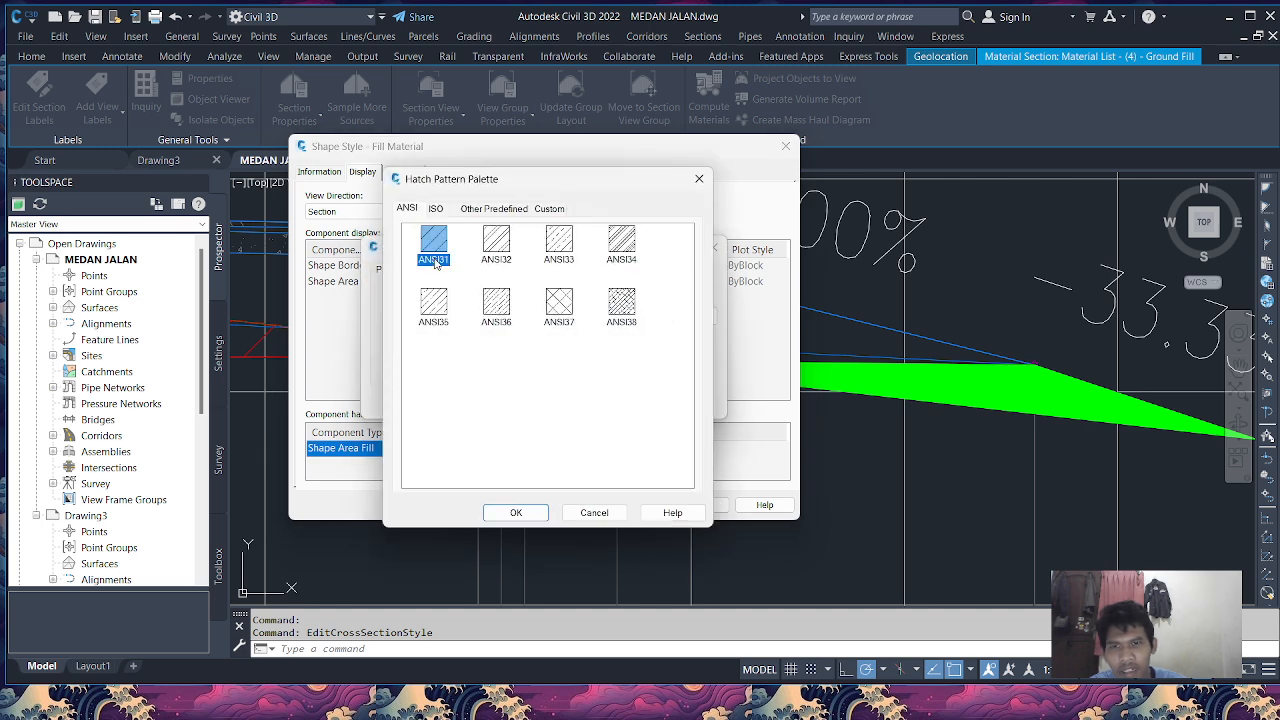
left_click(516, 513)
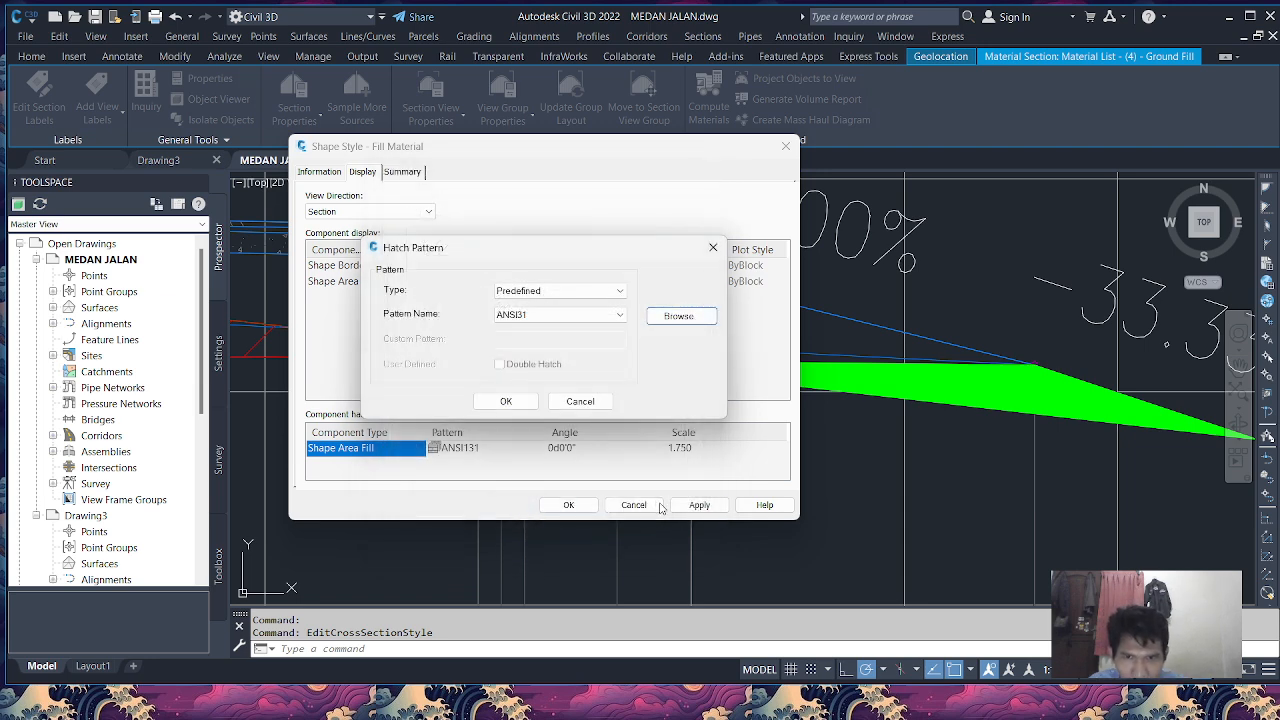
left_click(506, 401)
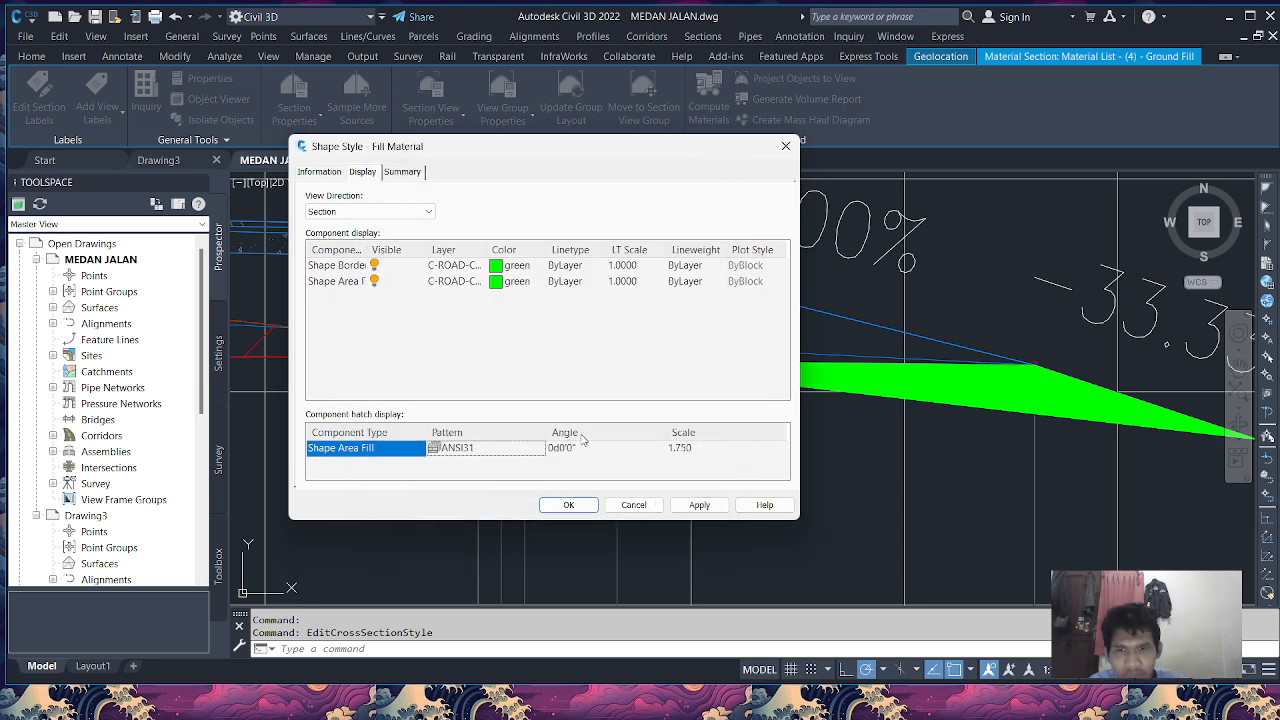
Set the Fill Material area fill's hatch scale to 0.050 and its angle to 45 degrees, and apply the style.
left_click(684, 450)
type("0")
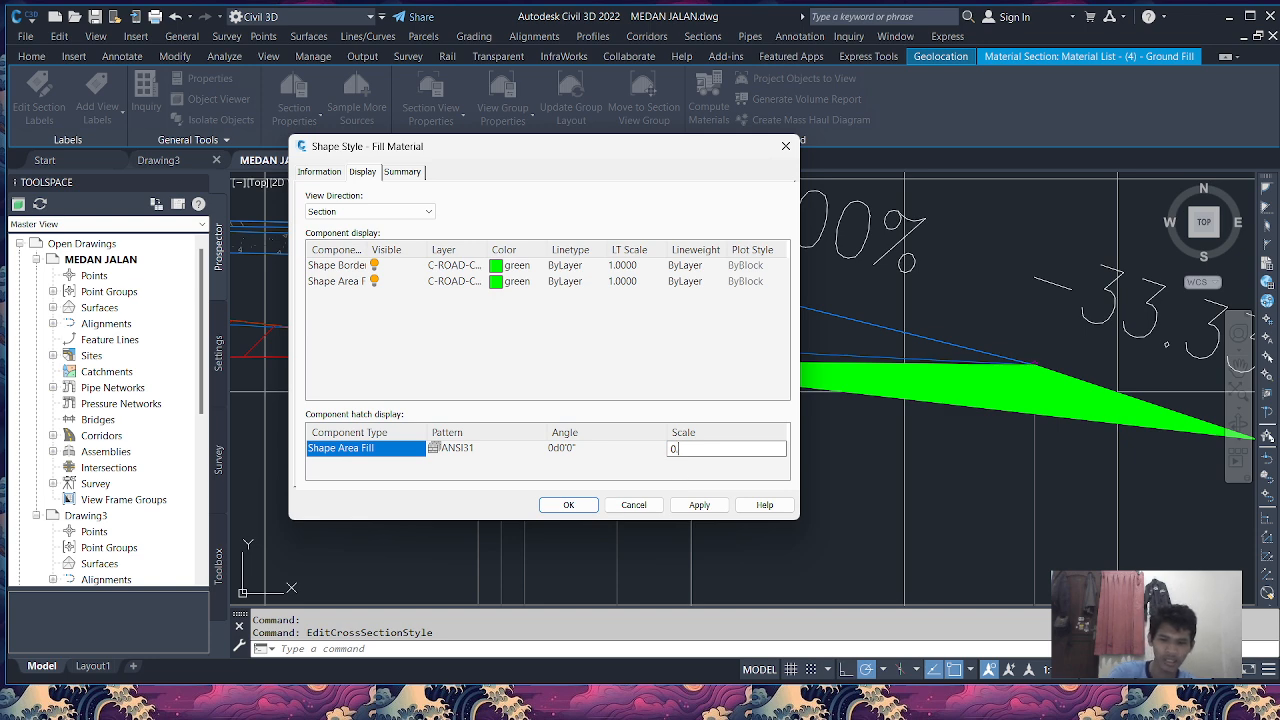
left_click(597, 449)
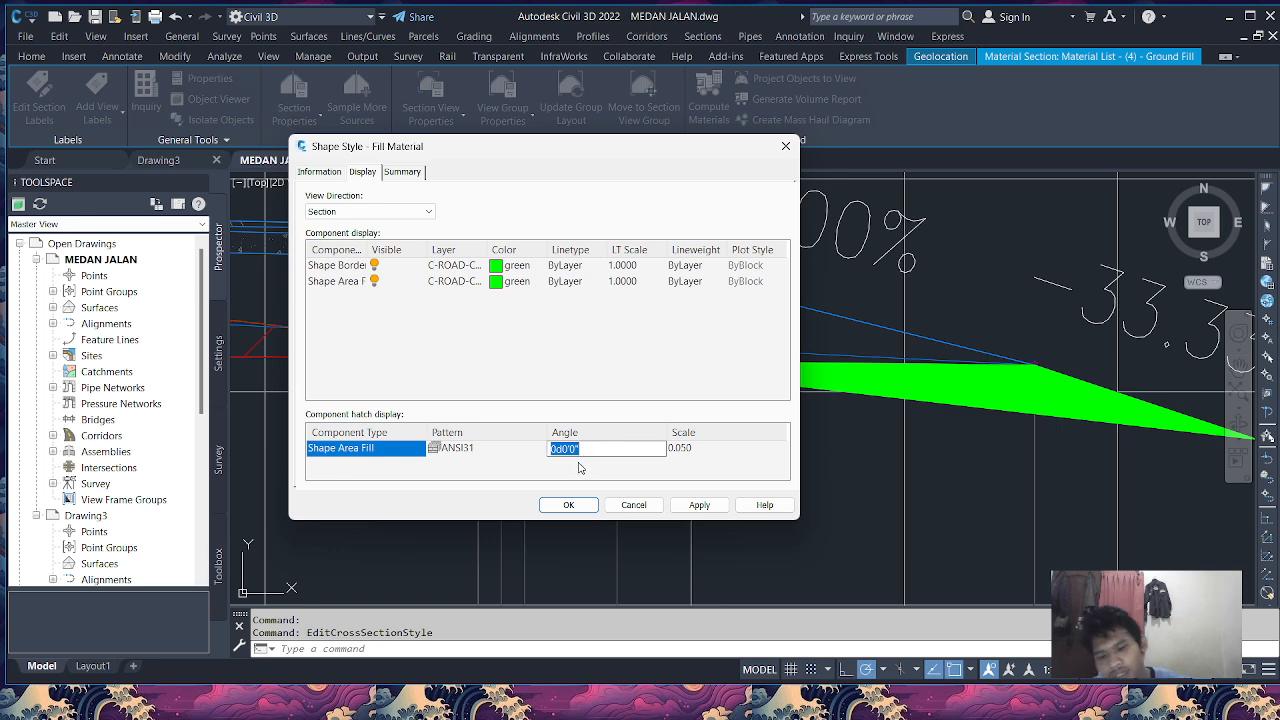
type("45")
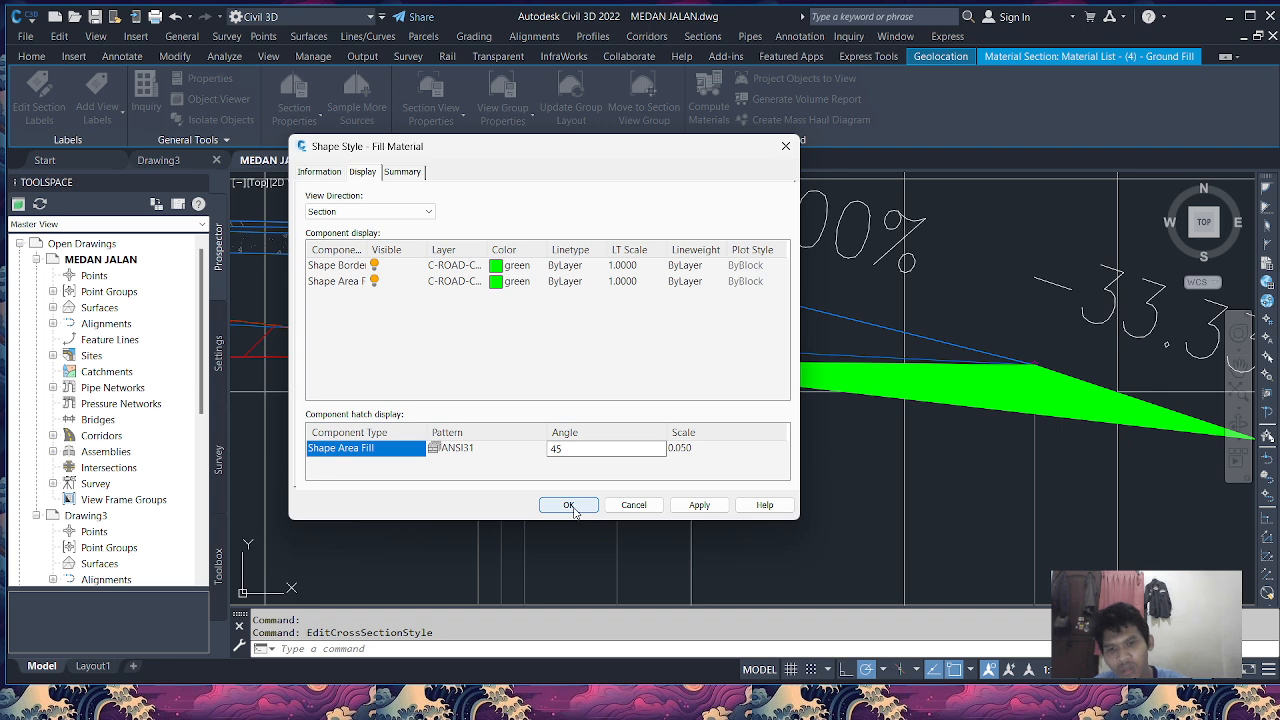
left_click(697, 505)
left_click(697, 505)
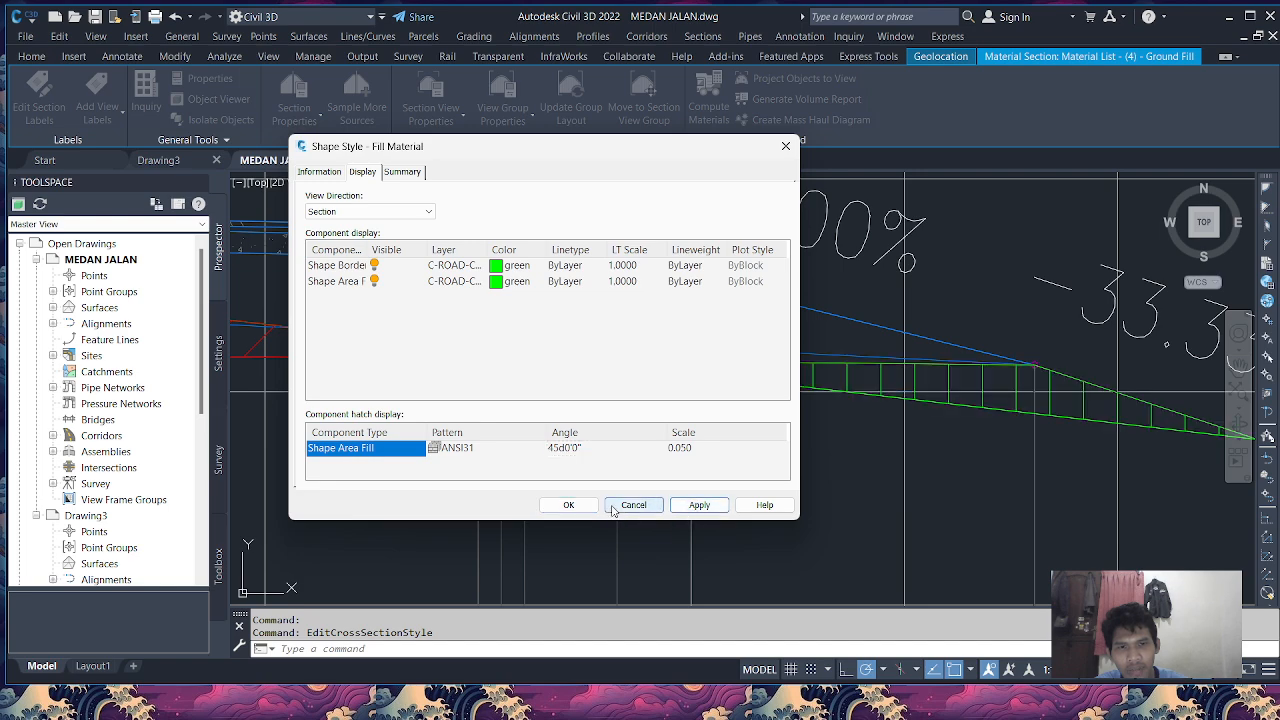
left_click(568, 505)
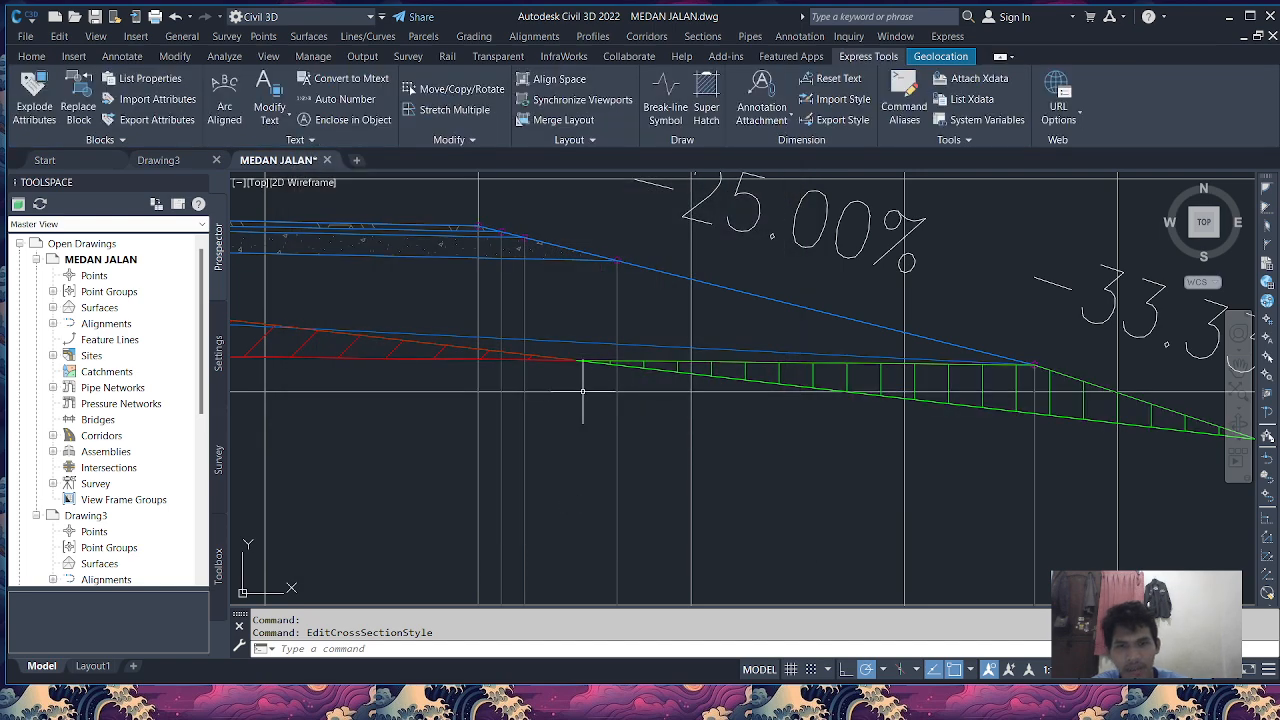
Start Compute Materials for the sample line group SL PER 50 - 1 to edit its material list.
scroll(575, 365, "down", 8)
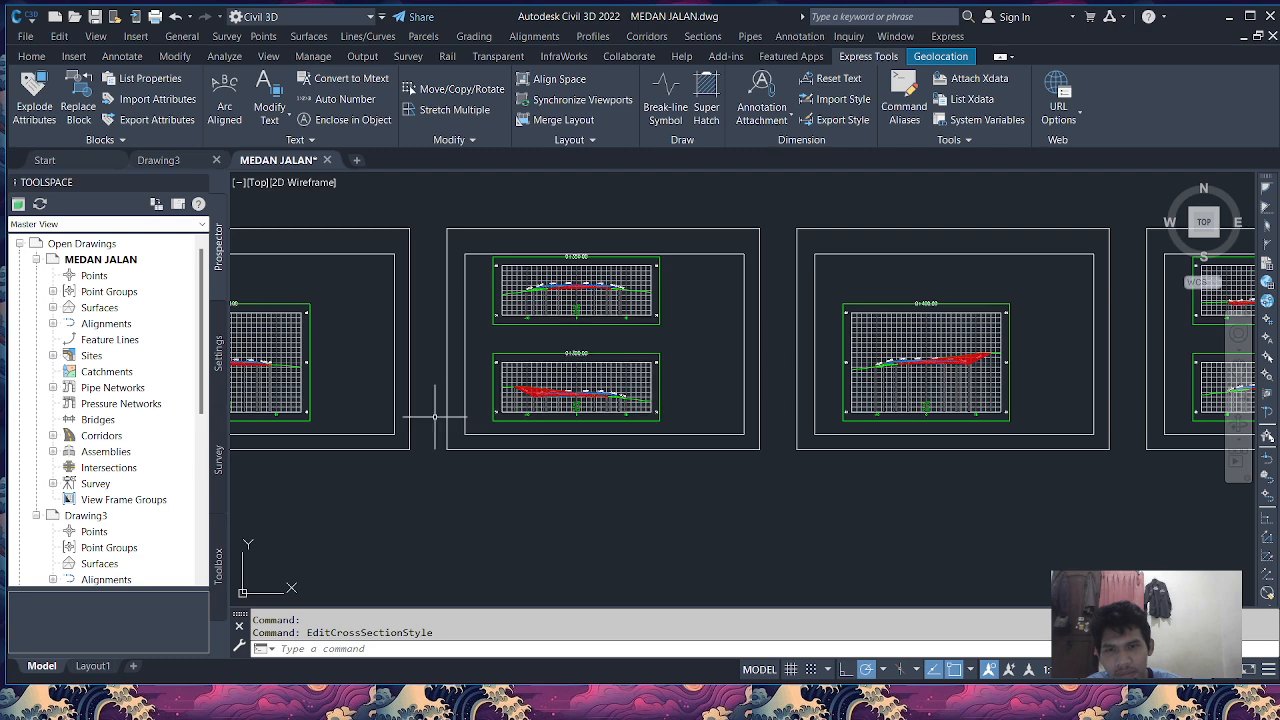
scroll(600, 395, "up", 8)
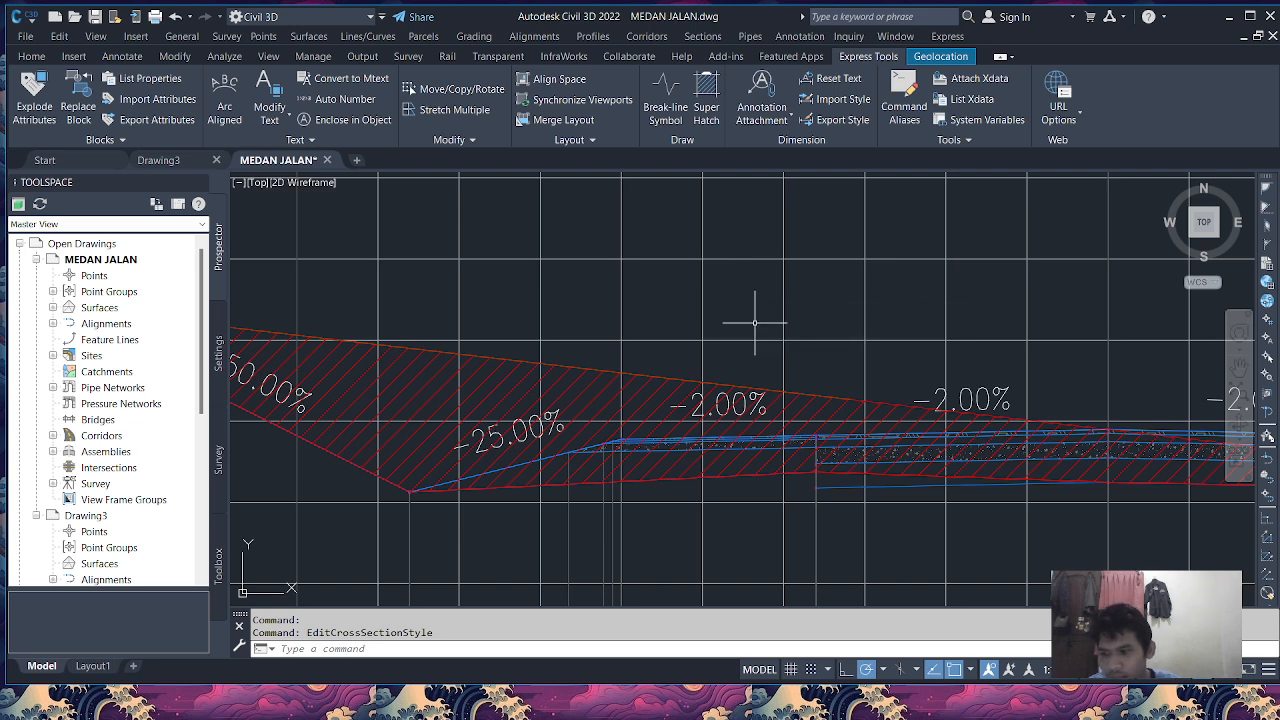
left_click(702, 36)
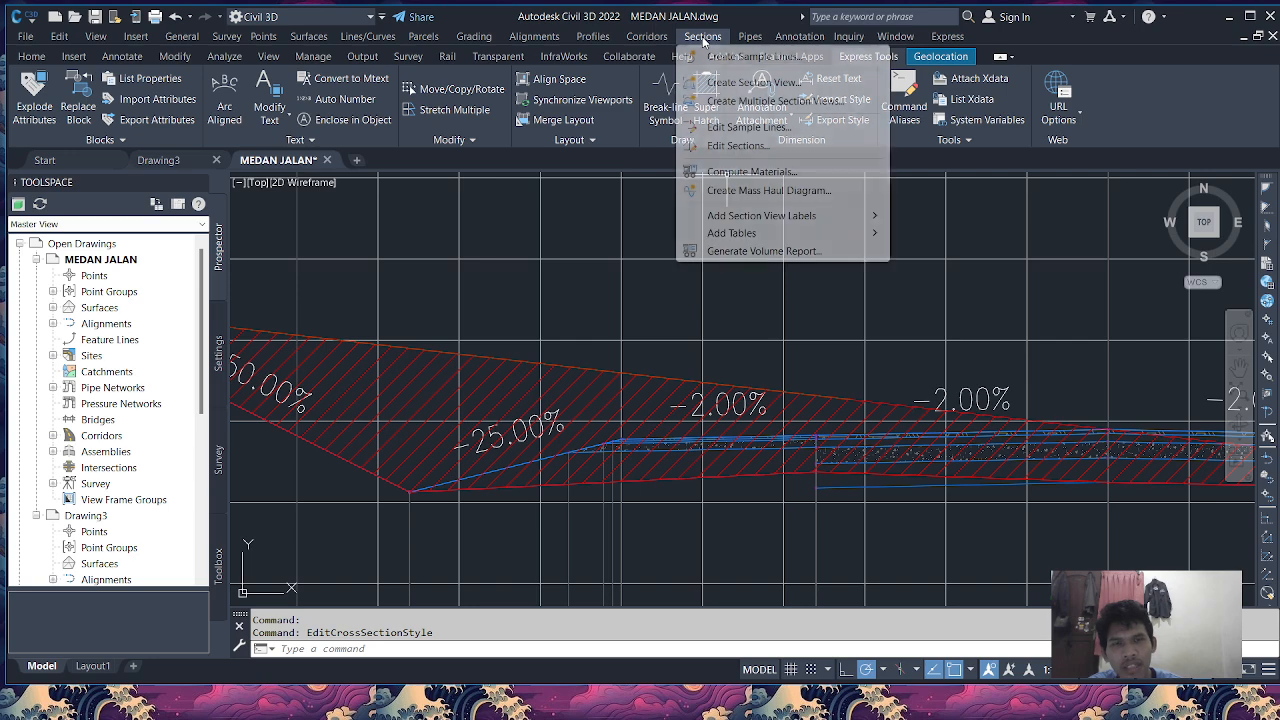
left_click(752, 172)
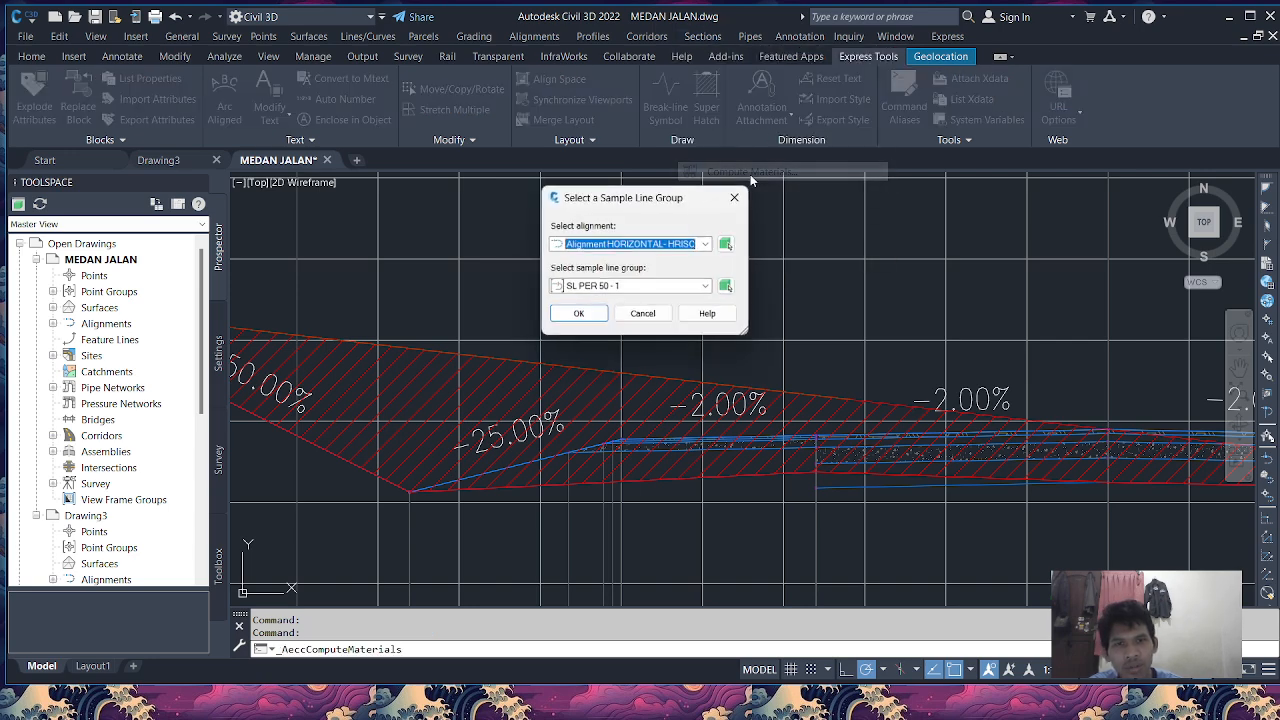
left_click(582, 316)
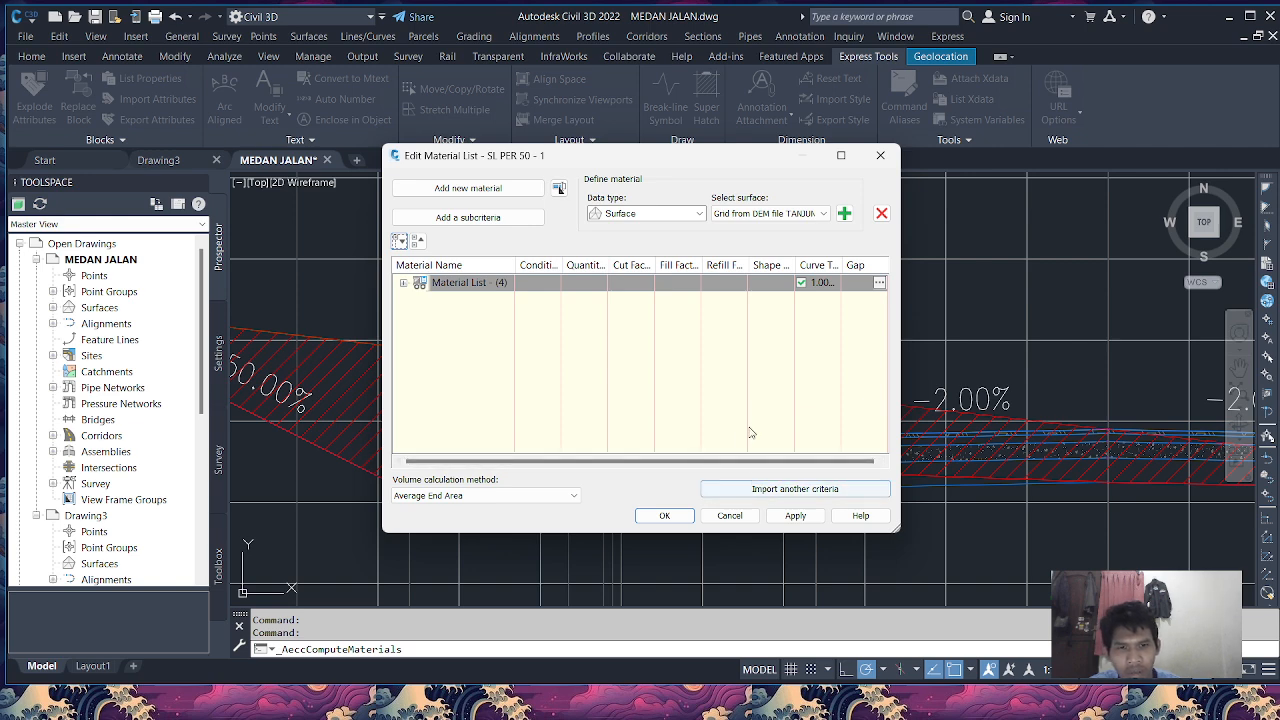
left_click(757, 490)
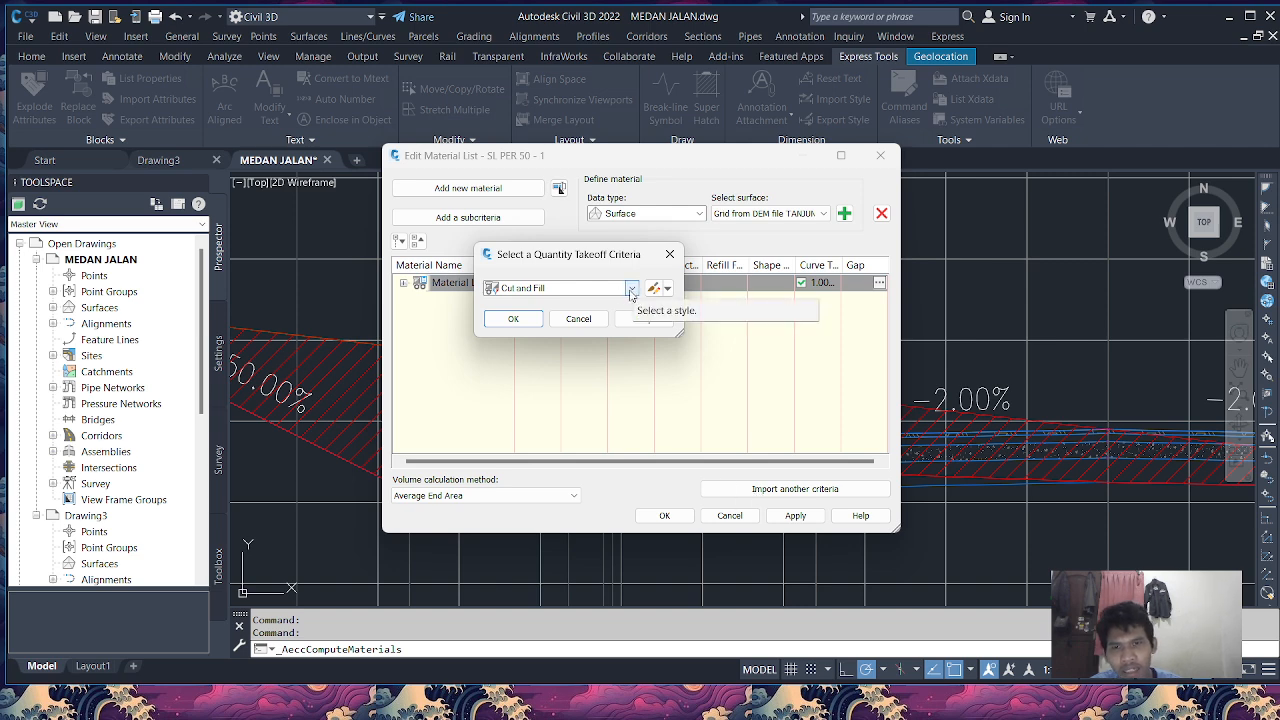
left_click(631, 290)
left_click(552, 330)
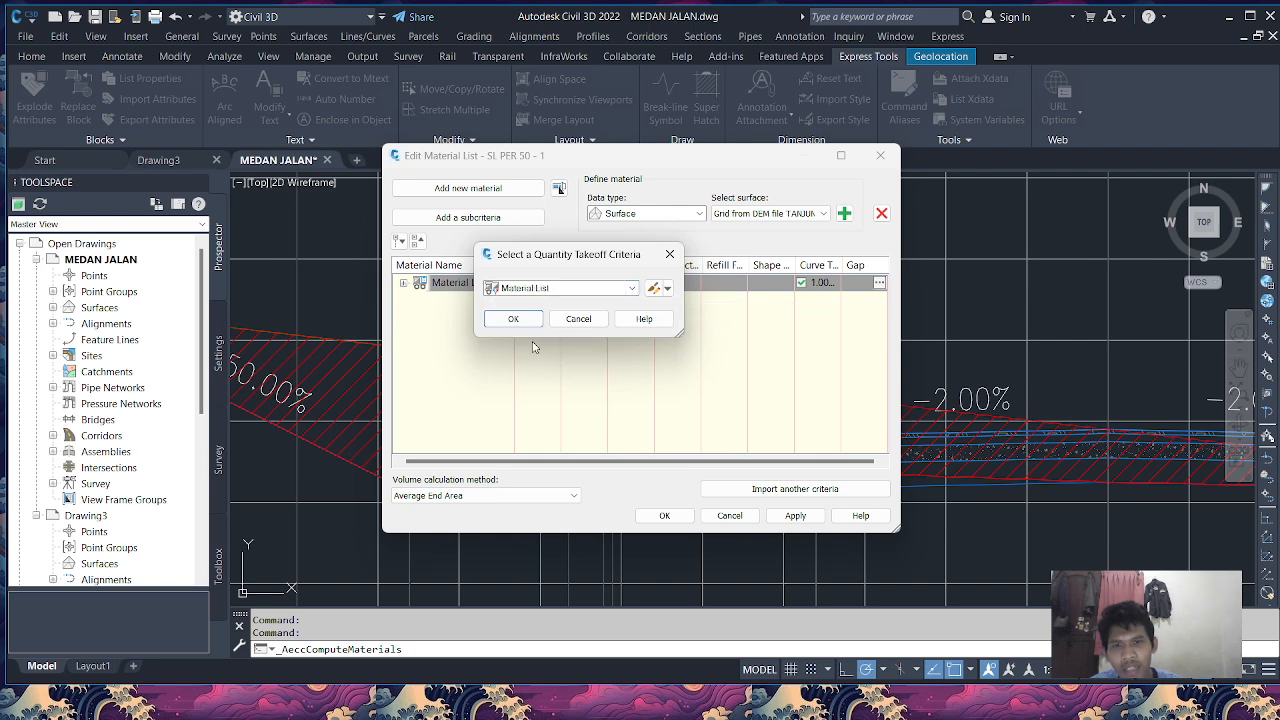
left_click(516, 319)
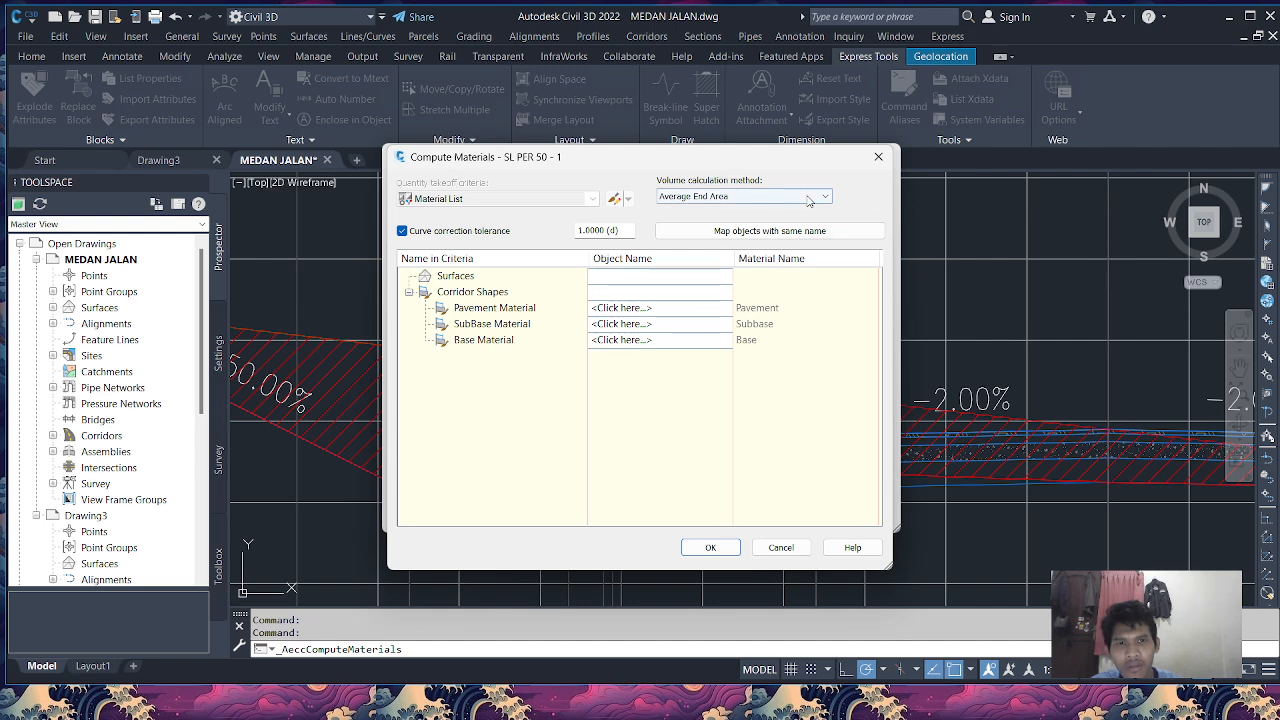
left_click(780, 547)
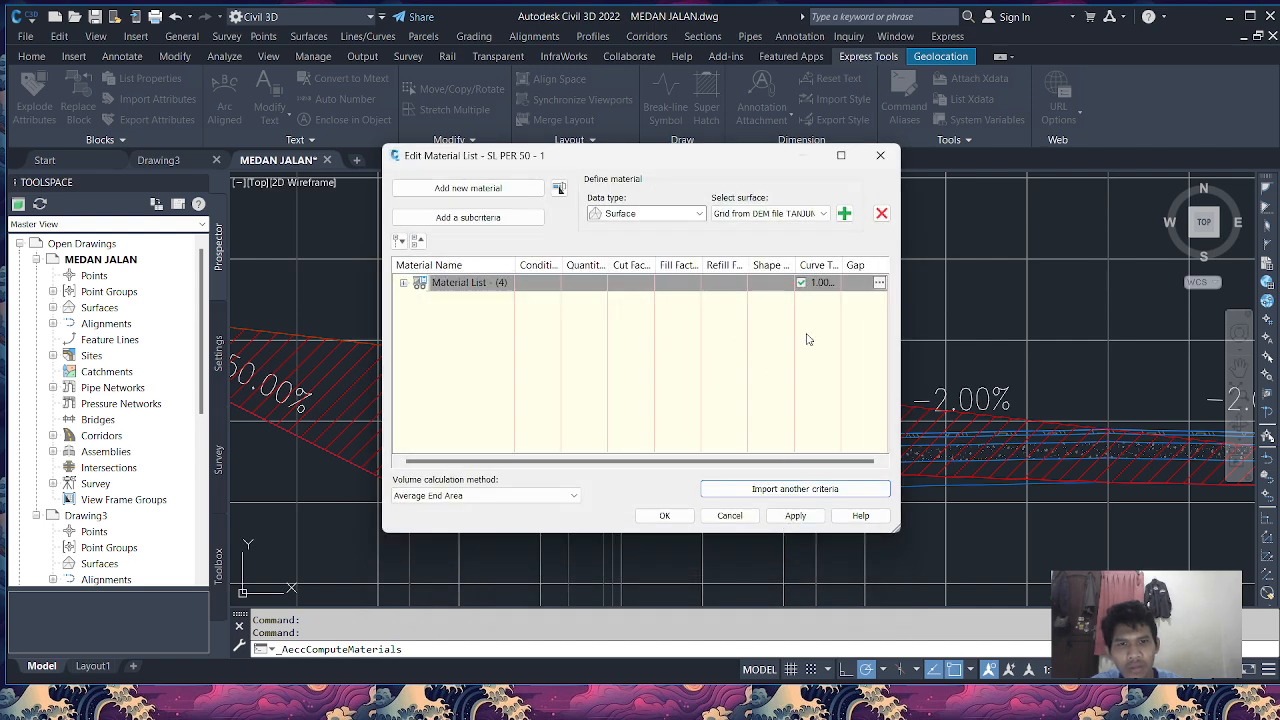
Import another criteria into the material list, choosing the Material List quantity takeoff criteria, and open that criteria for editing.
left_click(810, 490)
left_click(632, 288)
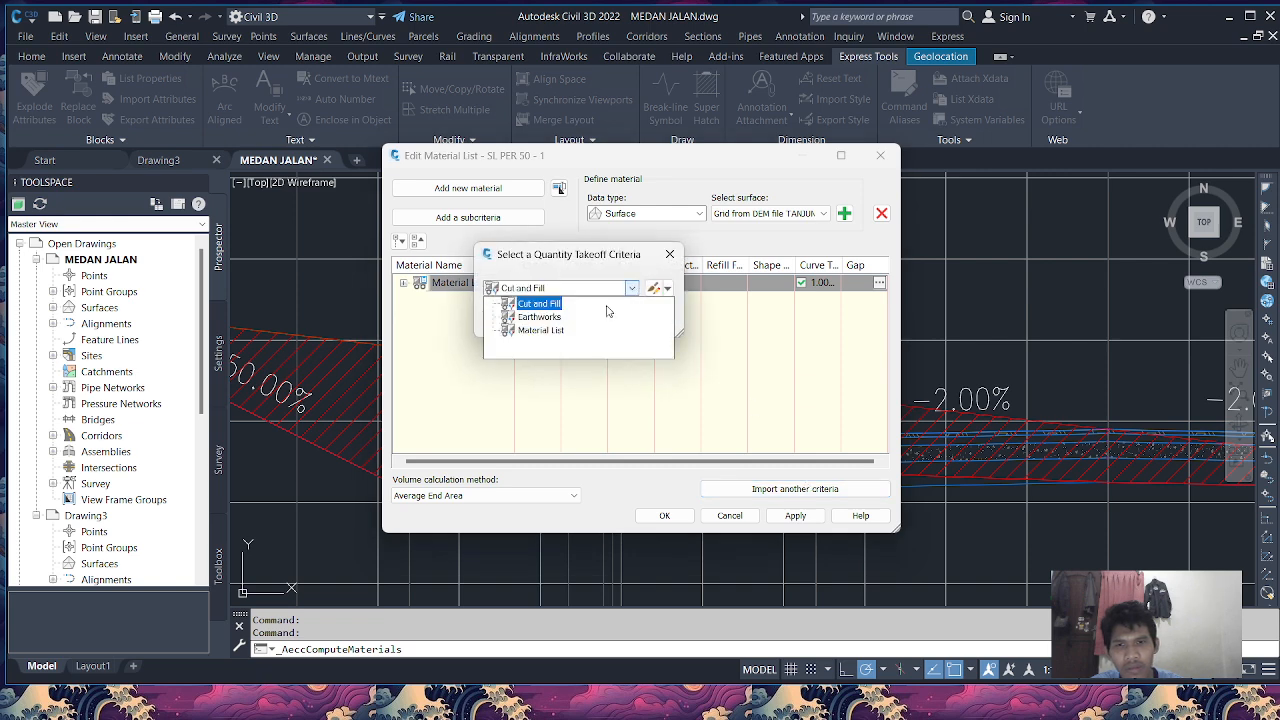
left_click(557, 318)
left_click(630, 289)
left_click(548, 331)
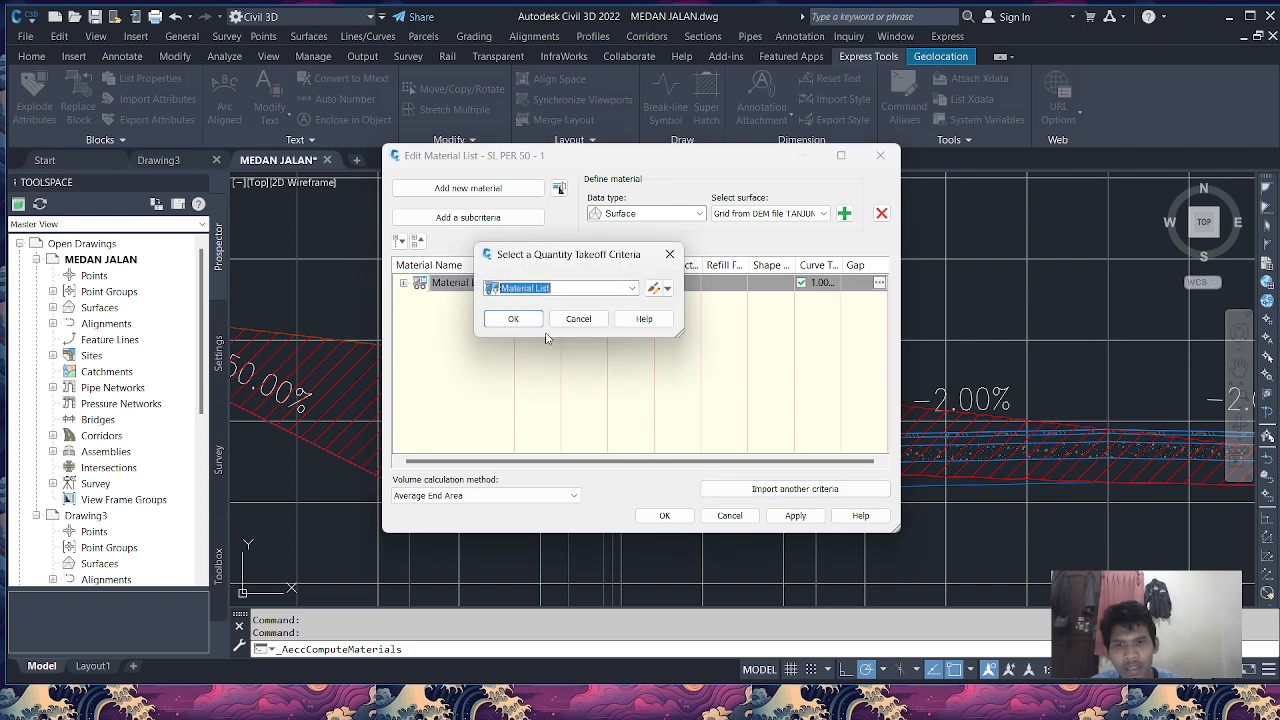
left_click(653, 288)
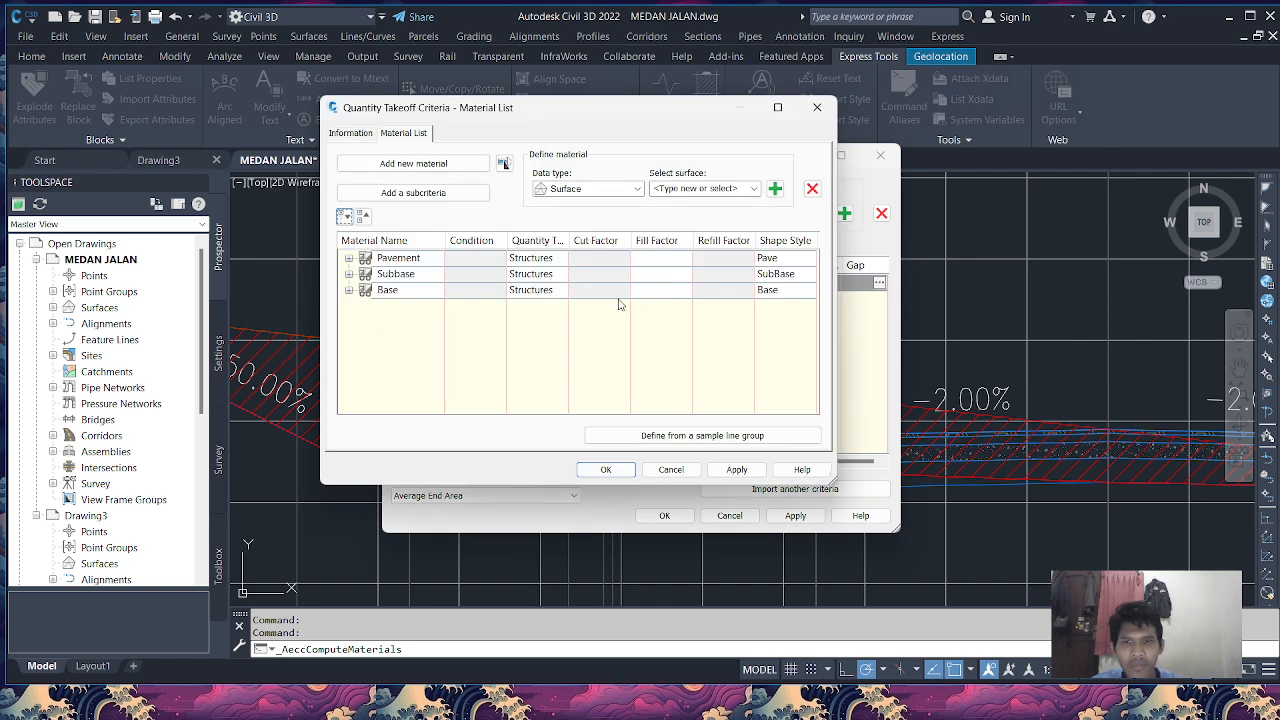
Add the corridor shape Pave1 to the Pavement material of the Material List criteria.
left_click(350, 259)
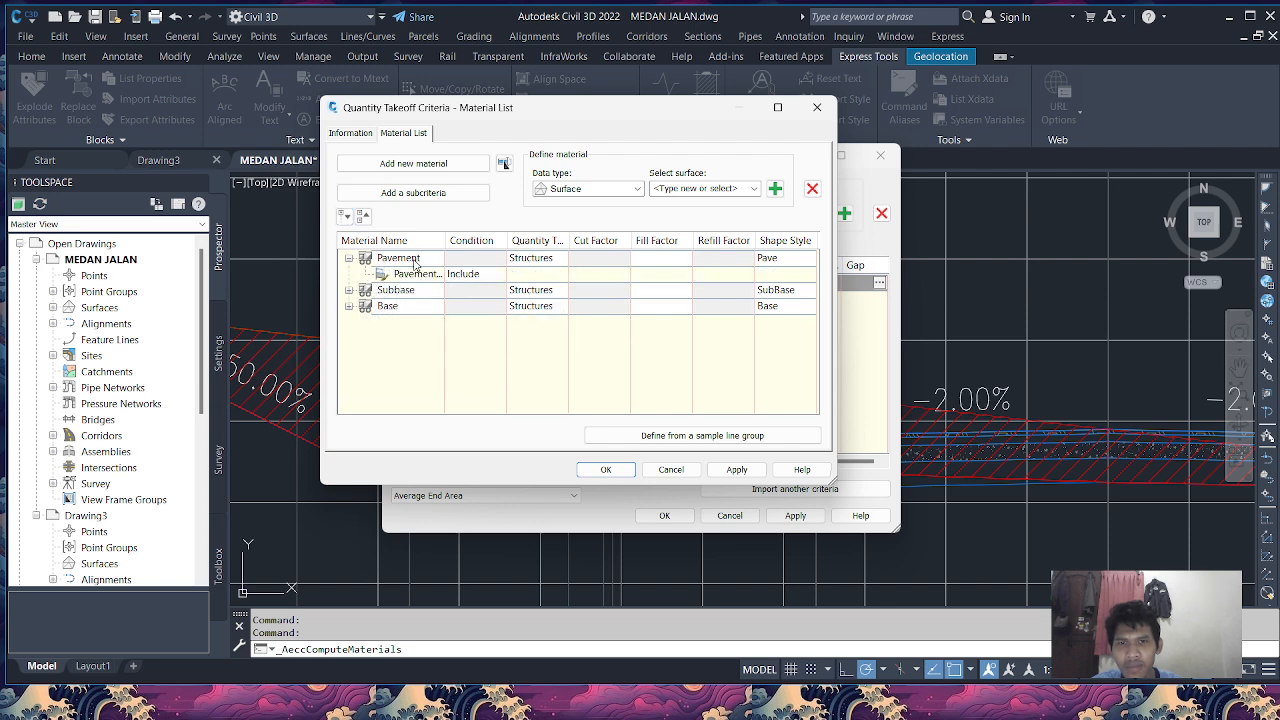
left_click(637, 190)
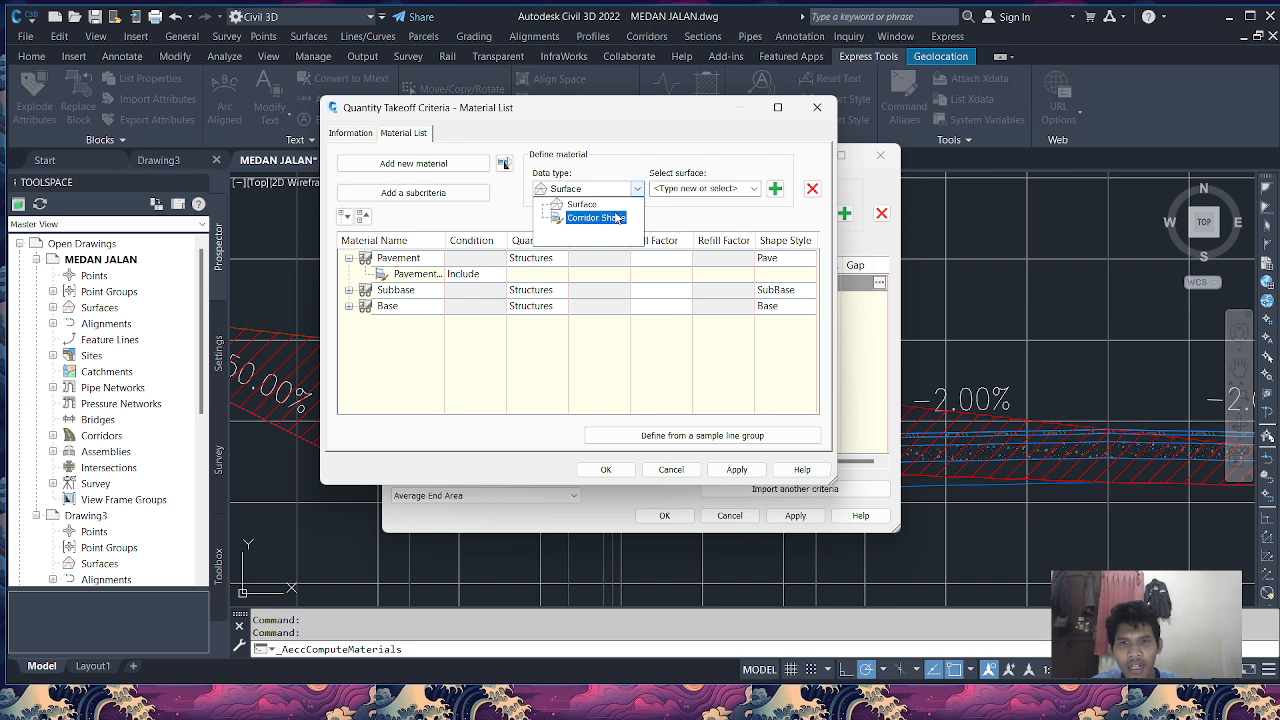
left_click(615, 219)
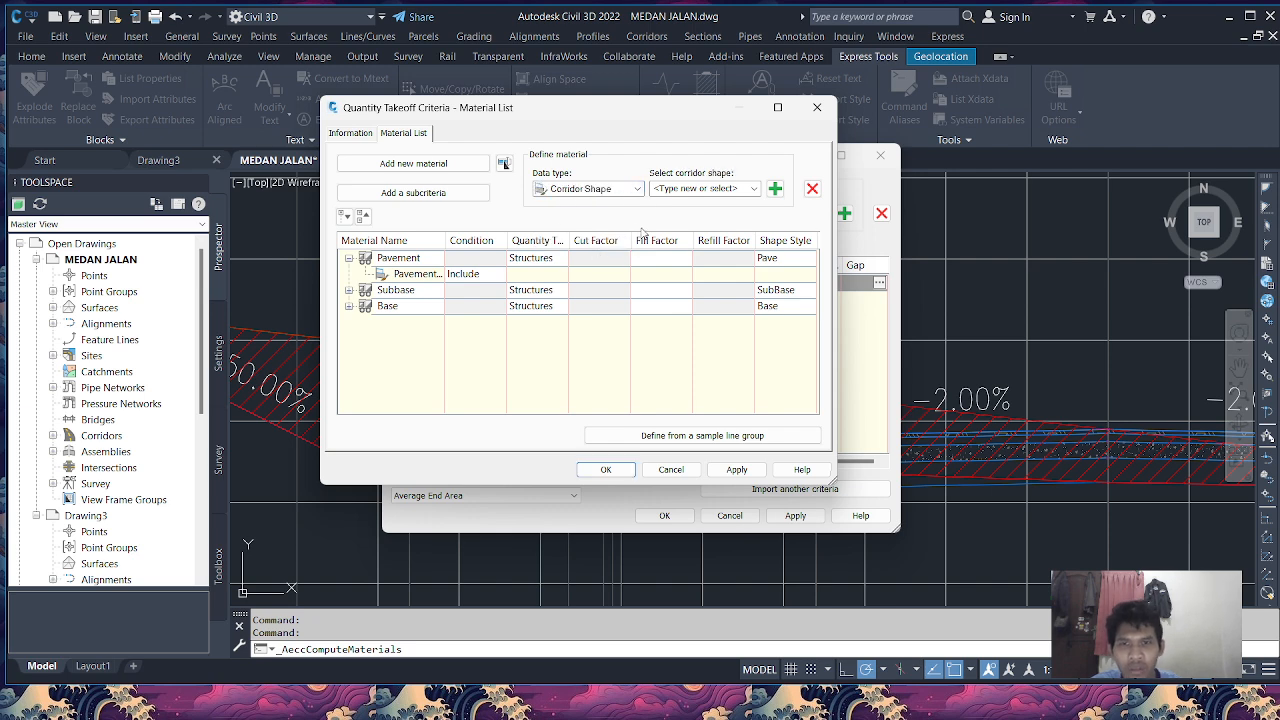
left_click(752, 189)
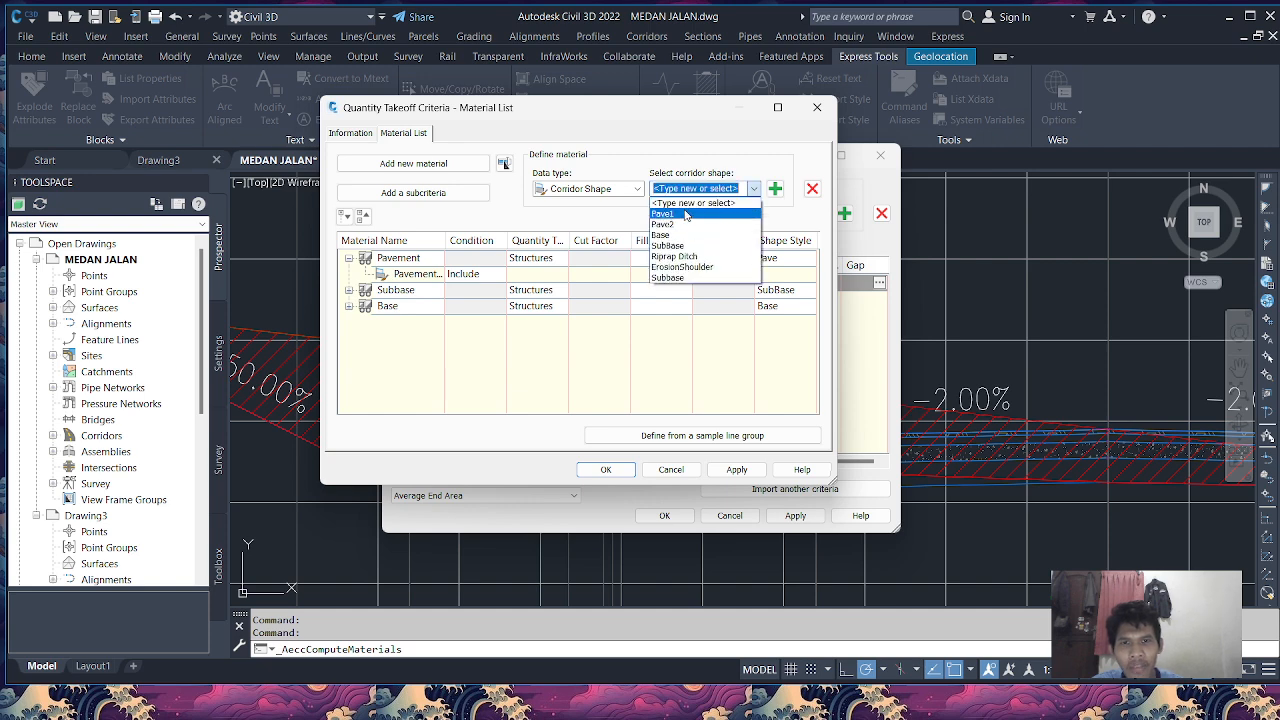
left_click(679, 215)
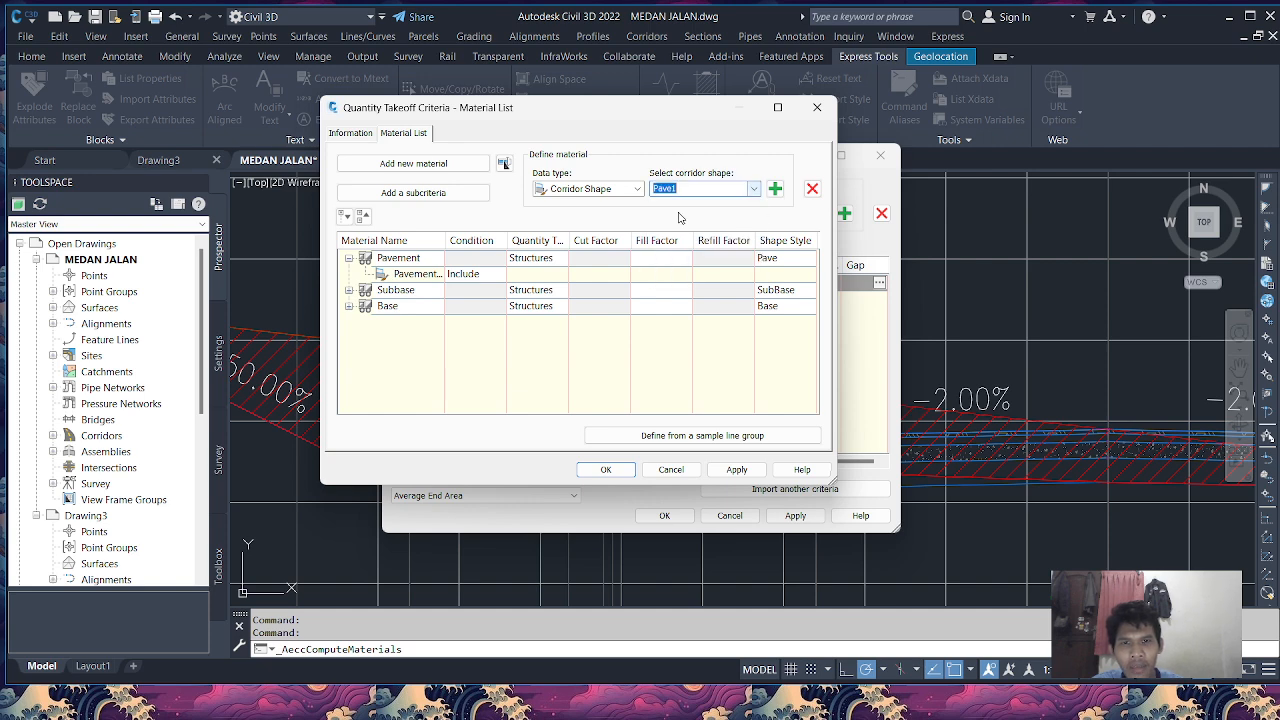
left_click(774, 190)
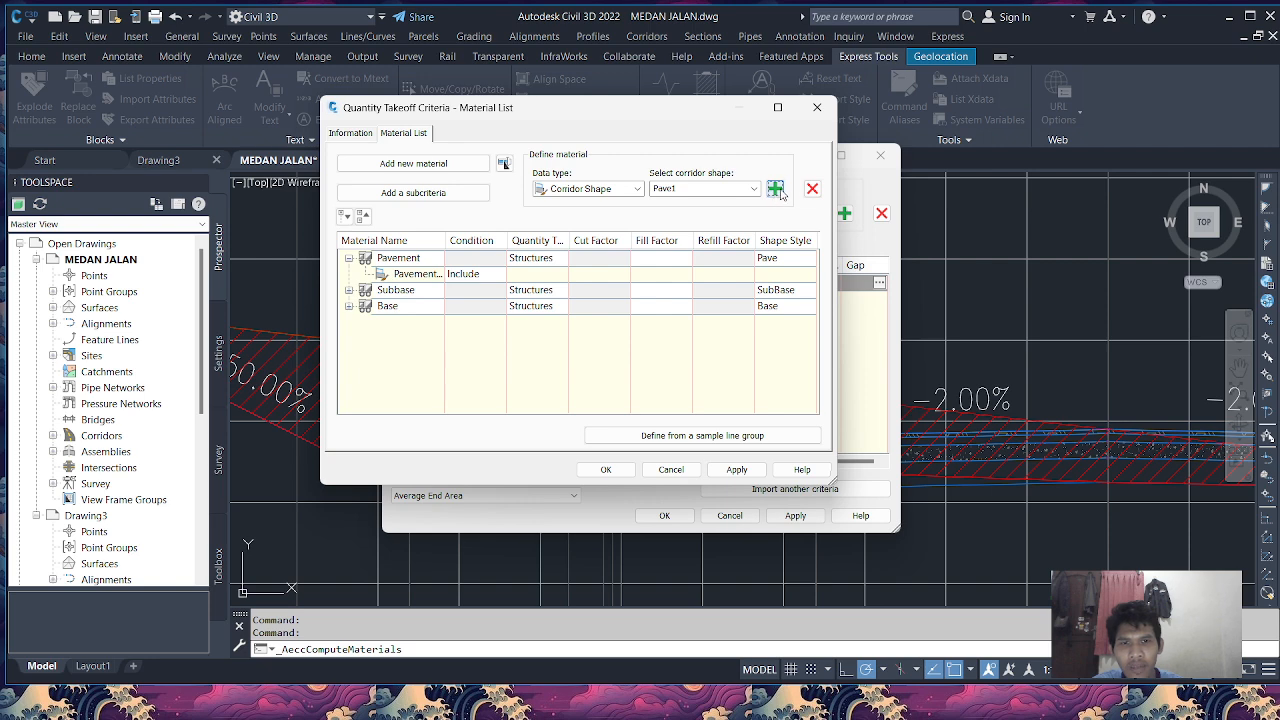
left_click(408, 277)
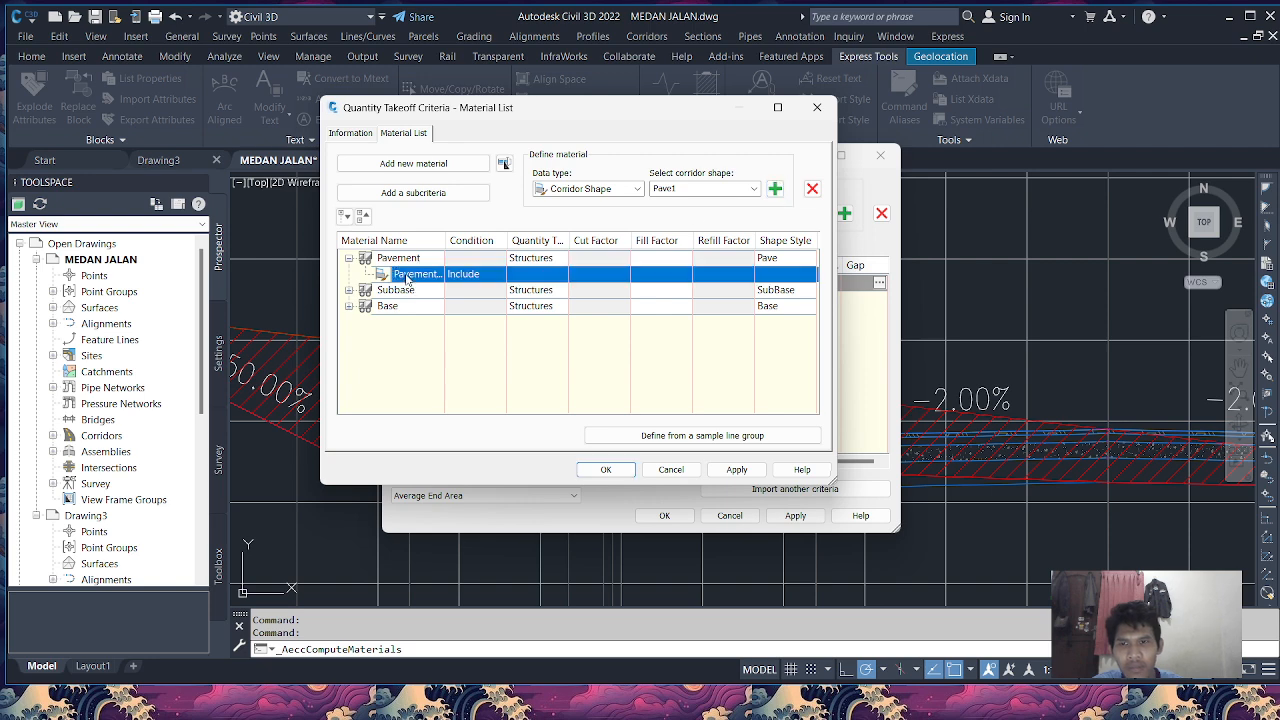
left_click(775, 189)
left_click(420, 290)
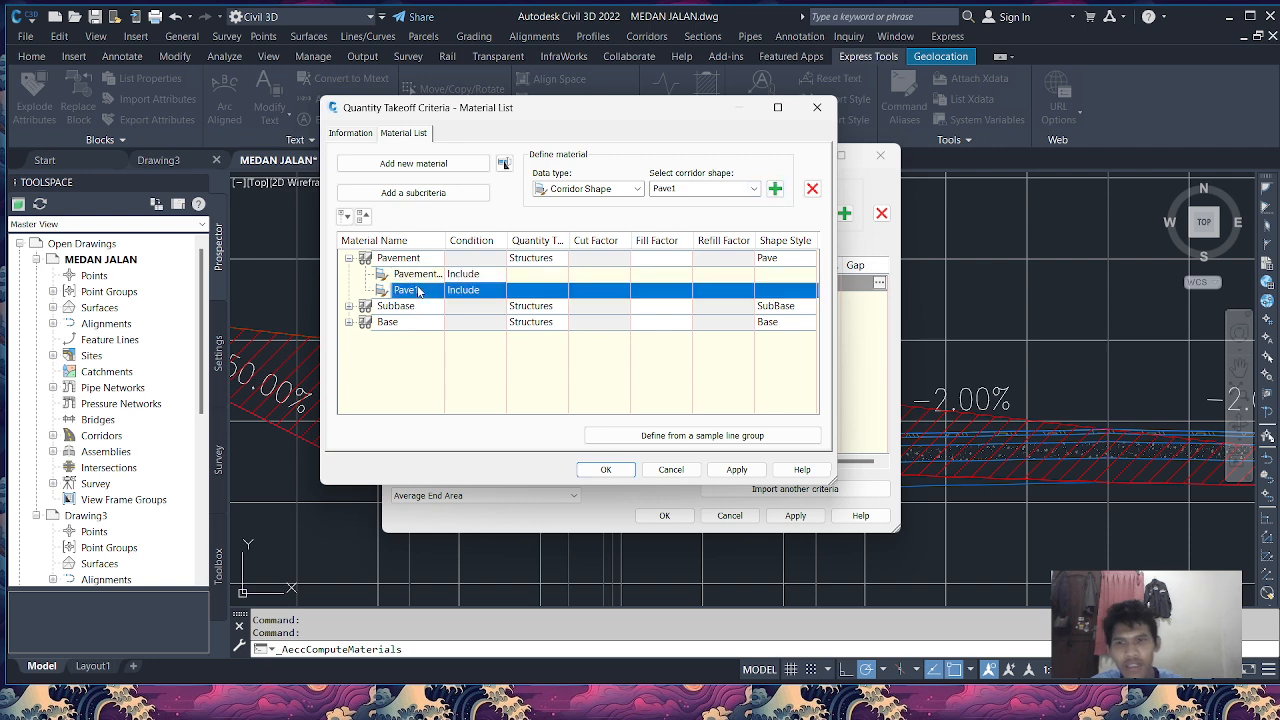
Delete the original Pavement Material shape from the Pavement material.
left_click(428, 277)
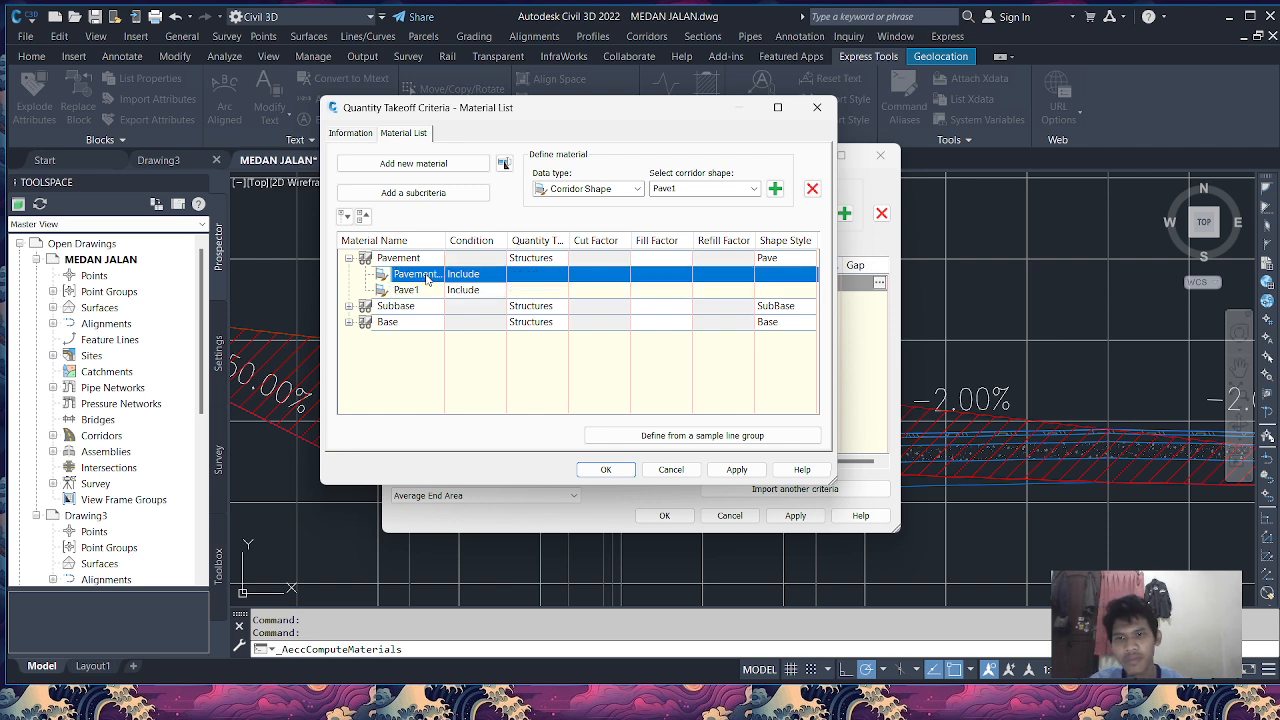
right_click(428, 277)
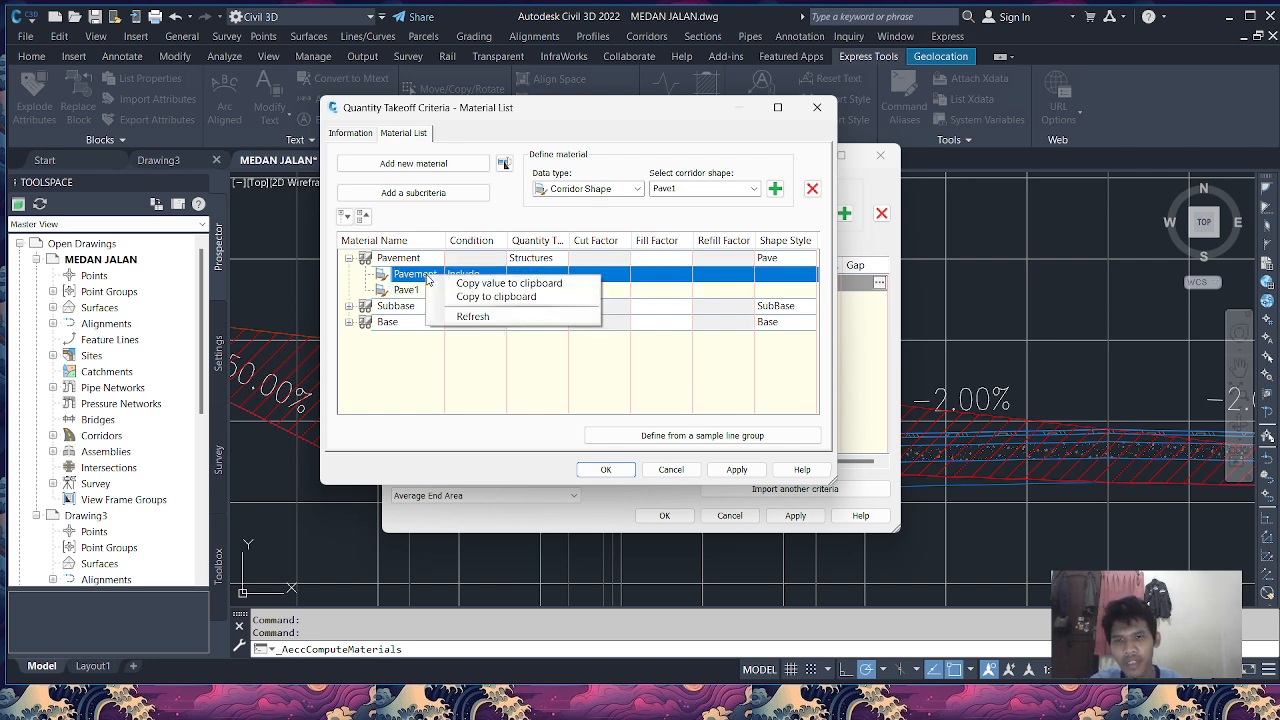
left_click(812, 189)
Rename the Pavement material as PAVE 1.
left_click(413, 258)
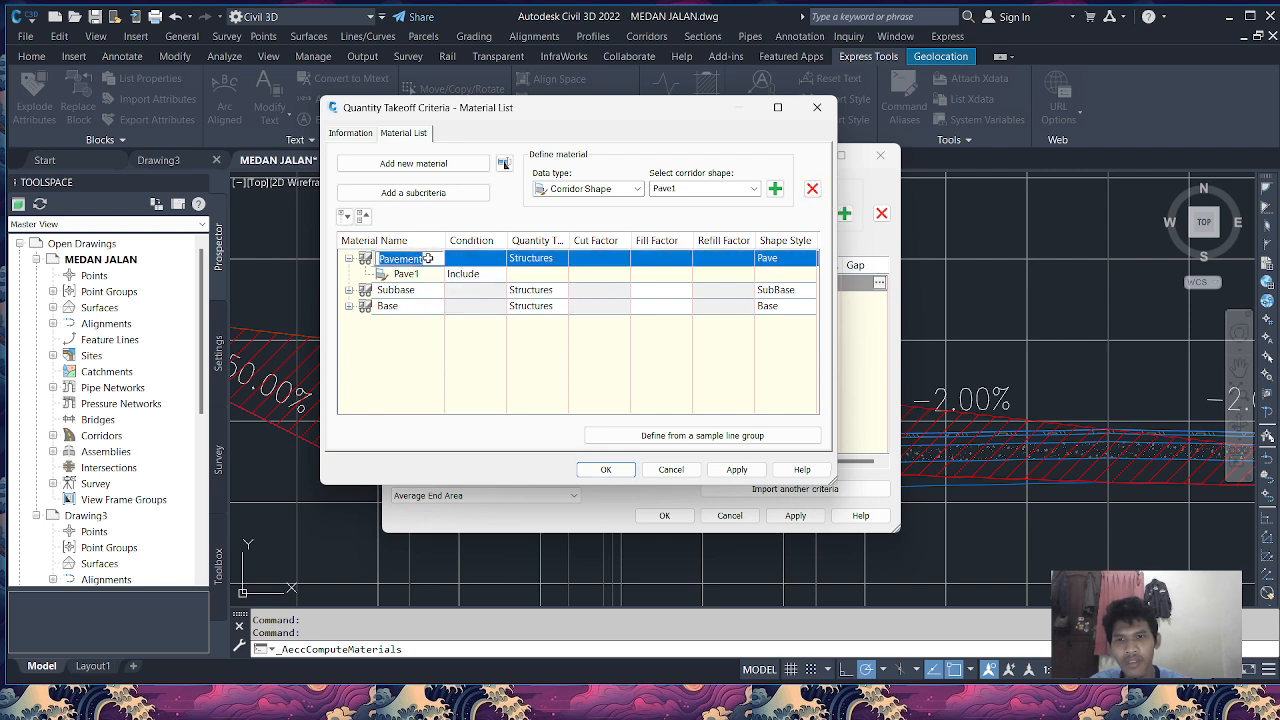
type("PAV")
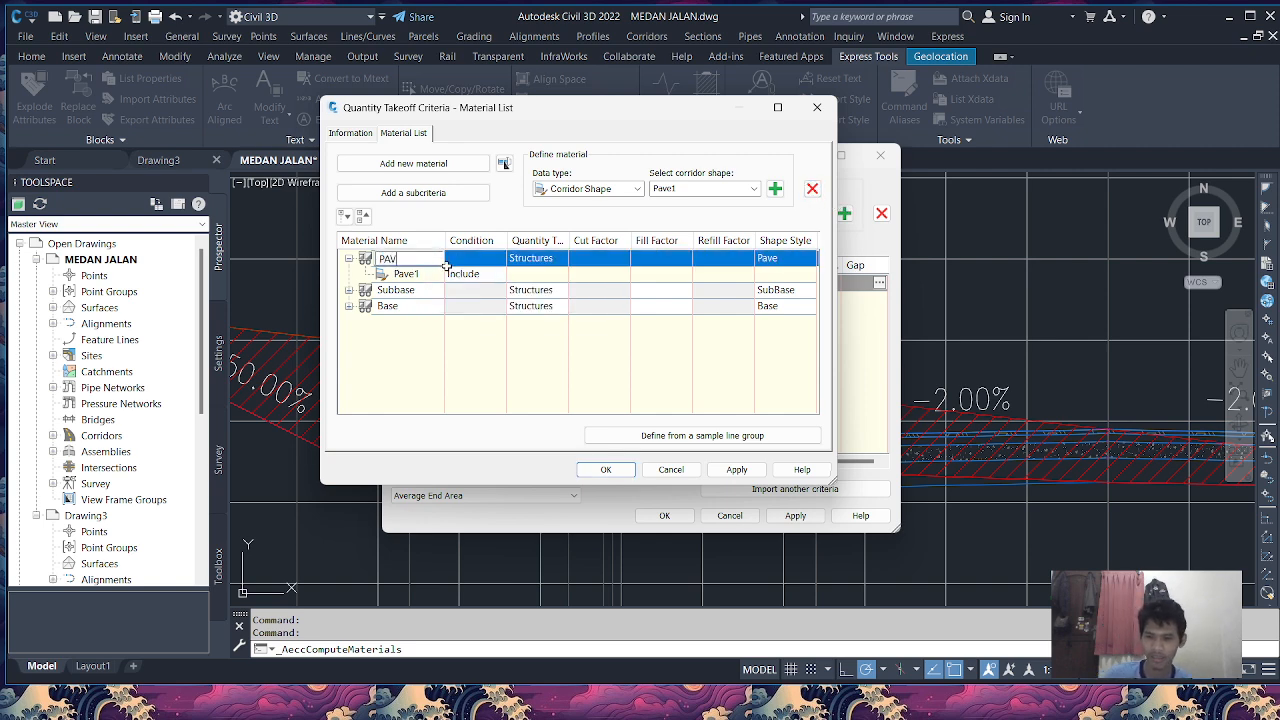
type("E 1")
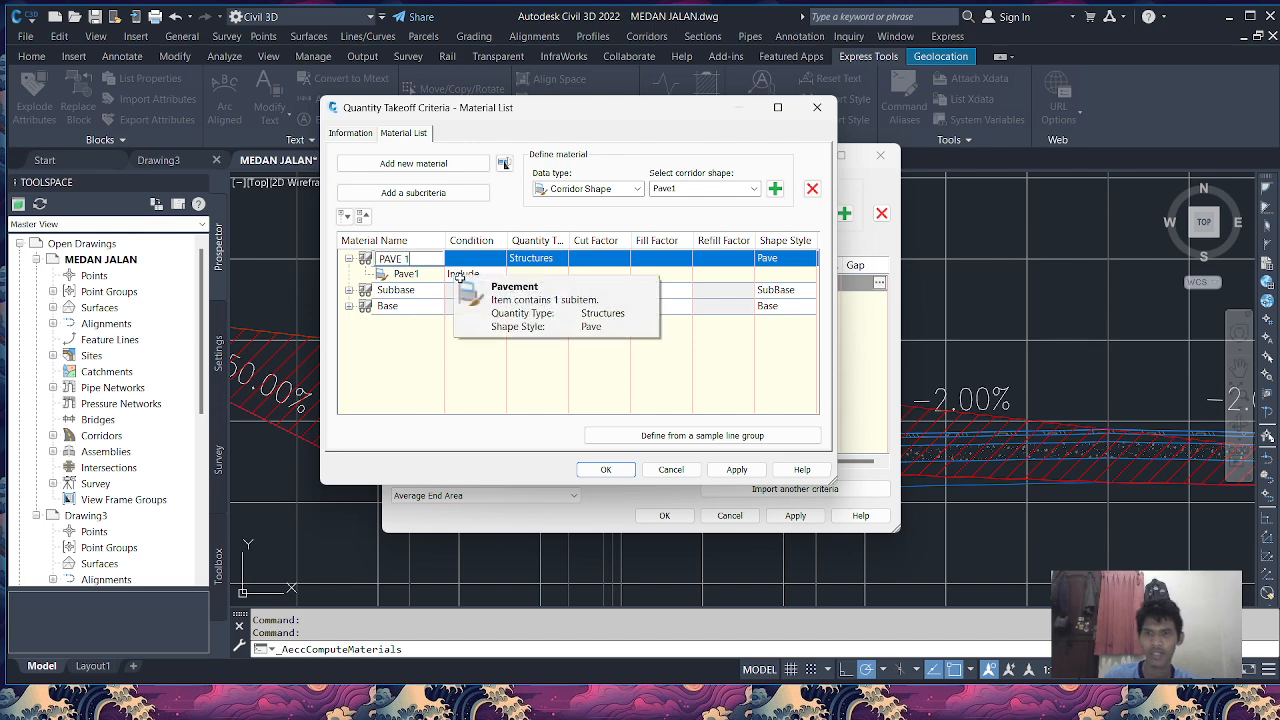
key("Return")
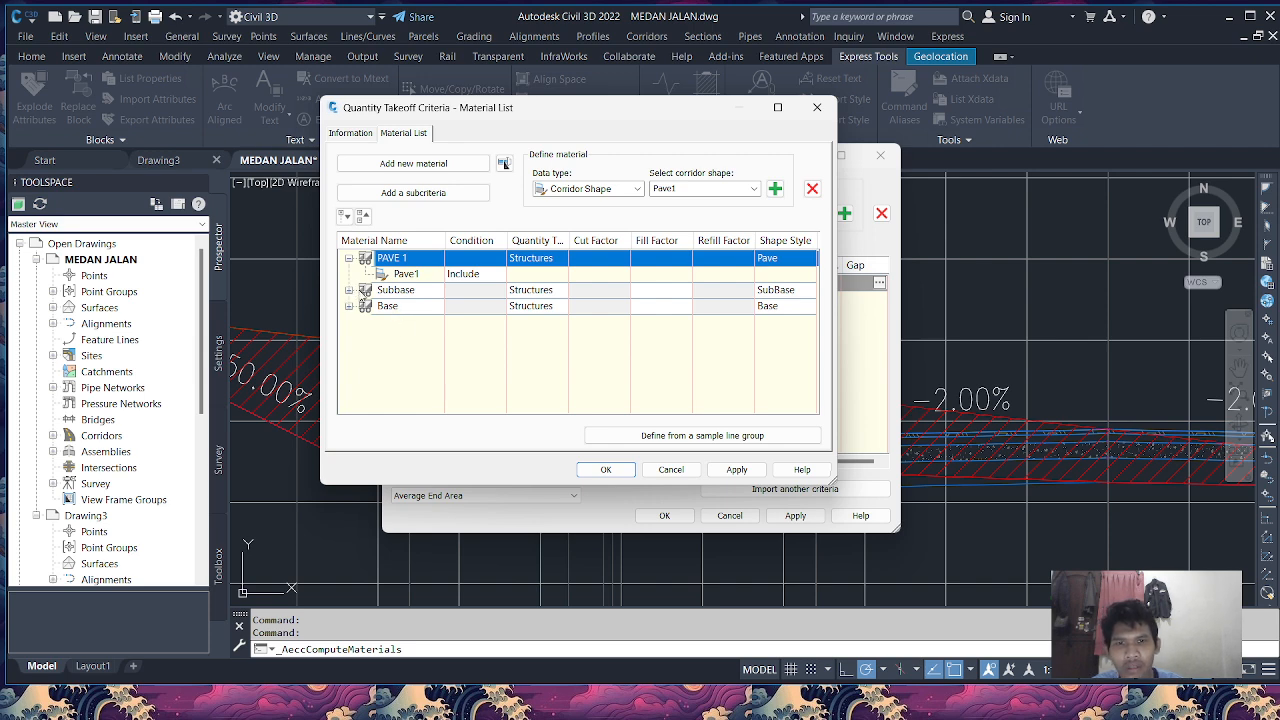
Add a new material to the Material List criteria and choose Pave2 as its corridor shape.
left_click(350, 306)
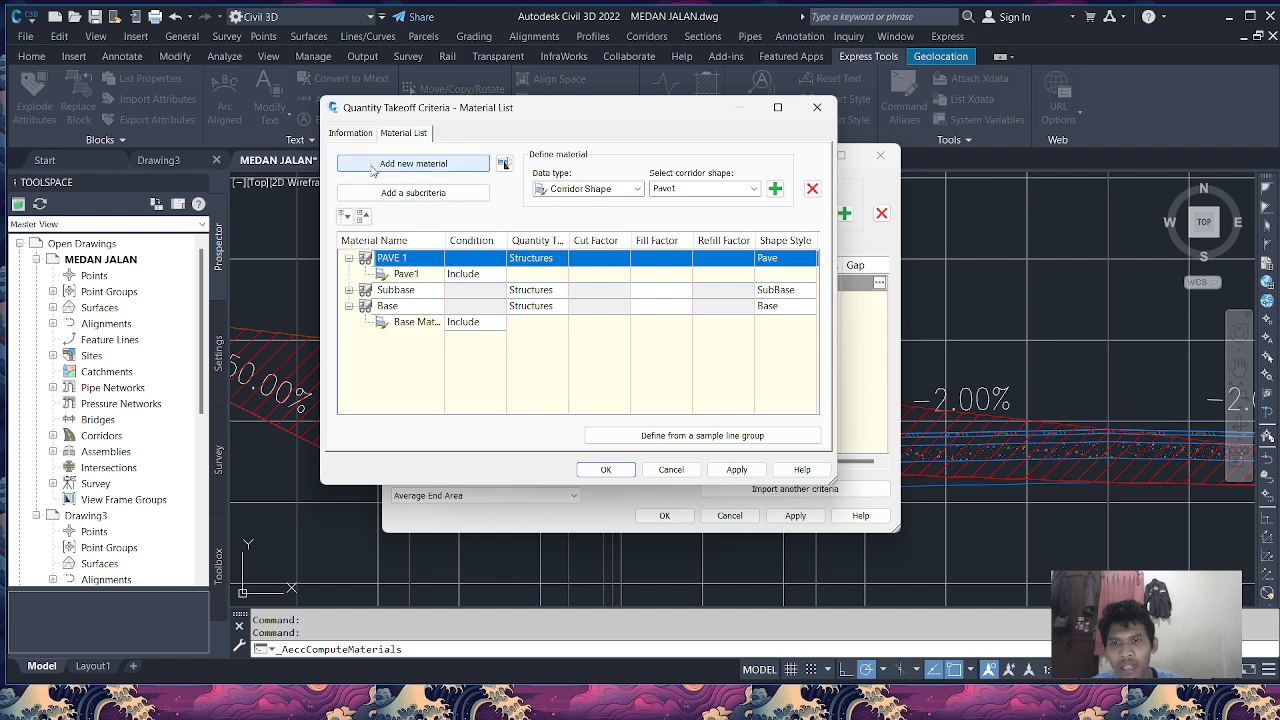
left_click(412, 163)
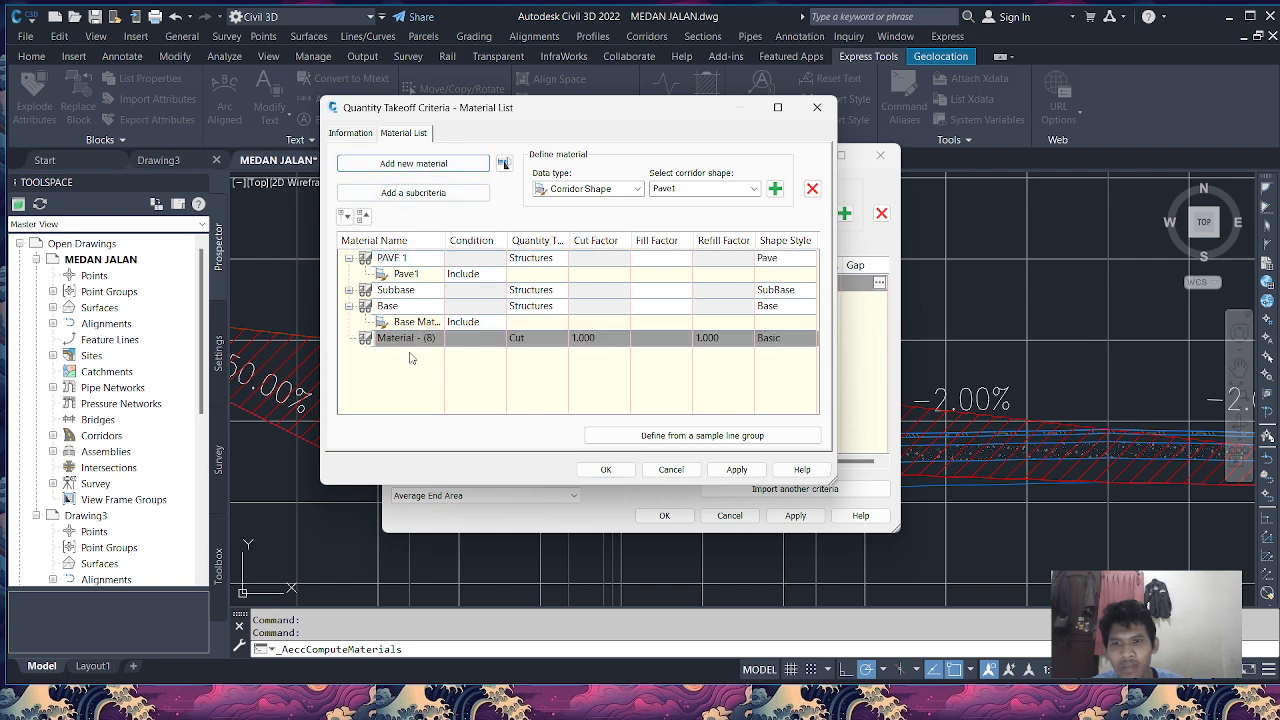
left_click(410, 339)
left_click(454, 343)
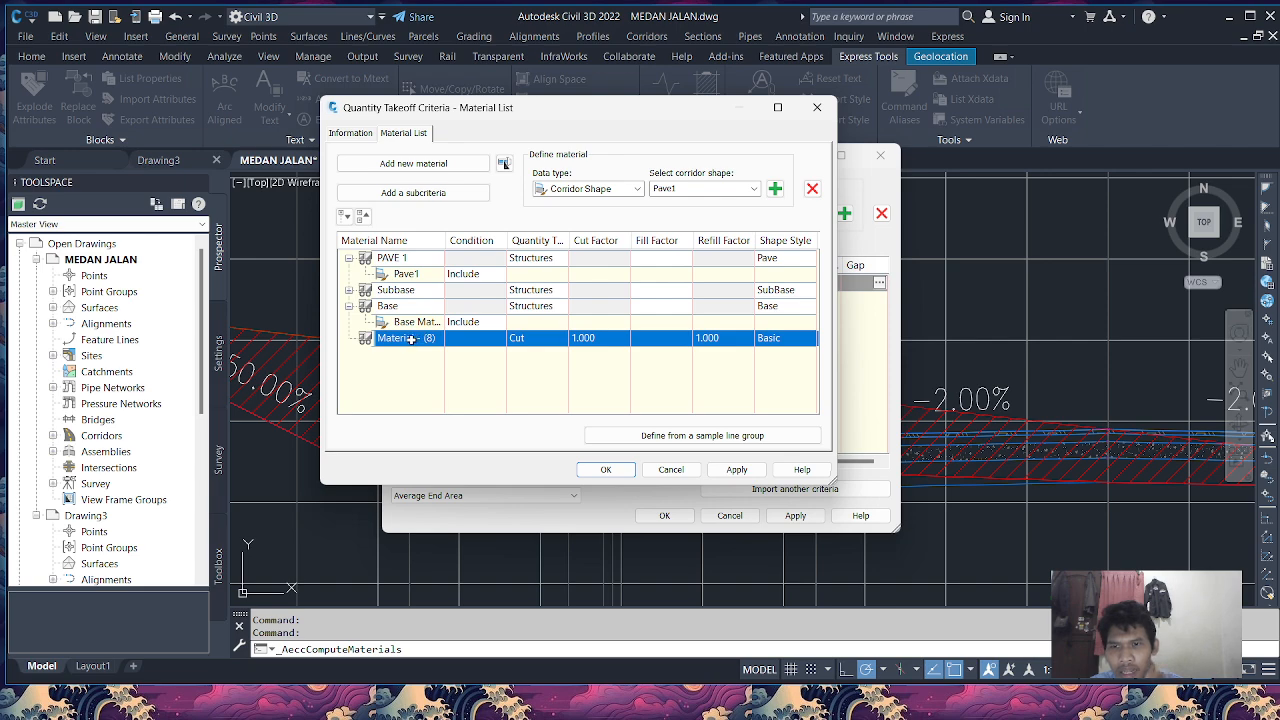
left_click(754, 189)
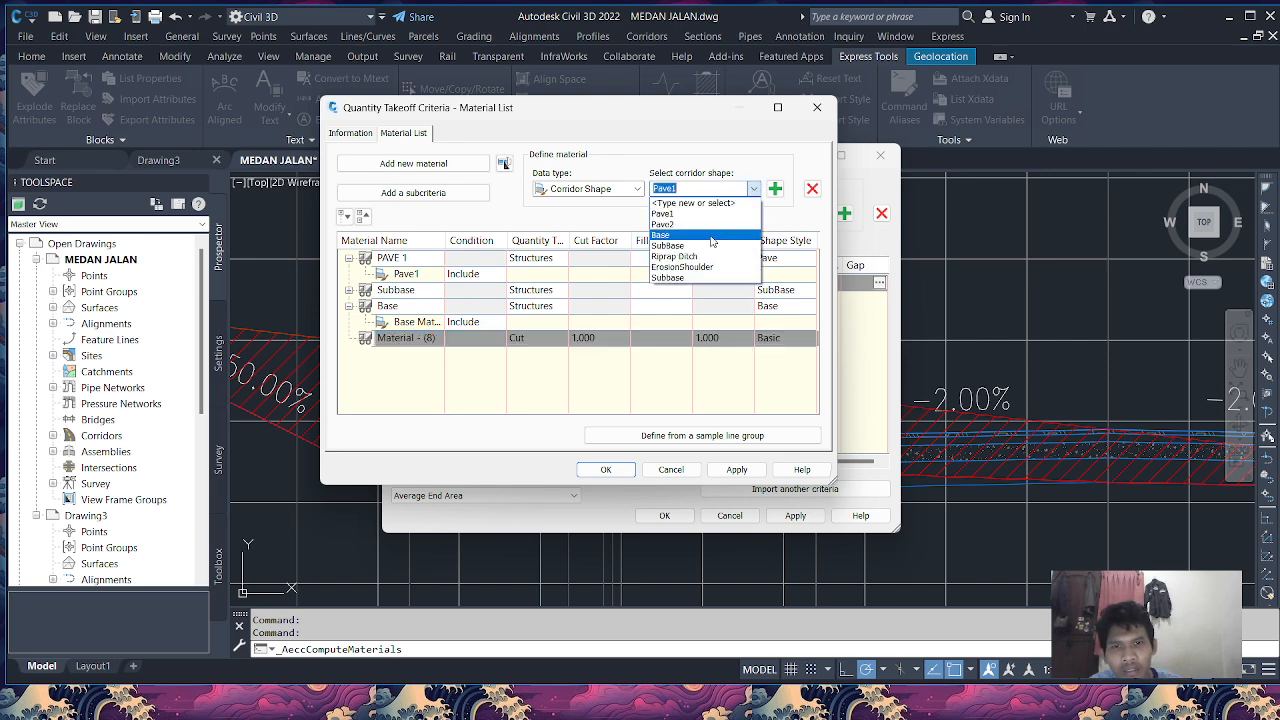
left_click(719, 219)
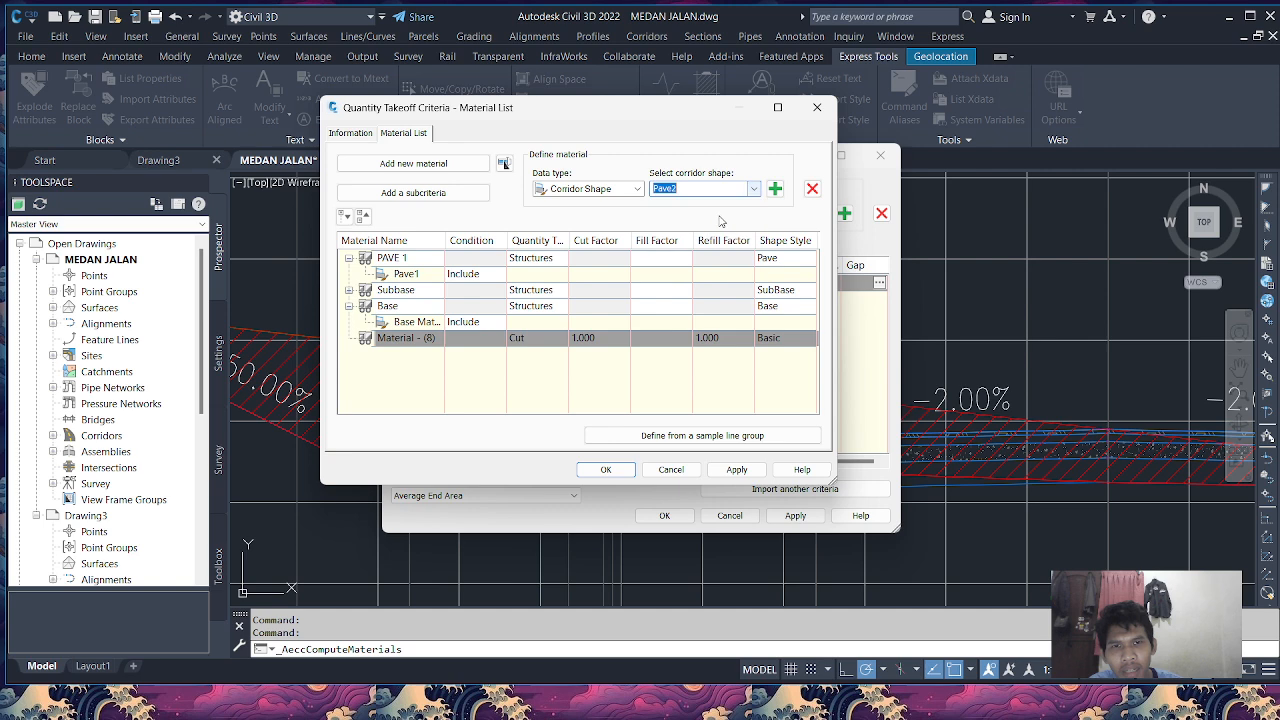
Try to add the corridor shape Pave2 to the newly added cut-type material.
left_click(774, 190)
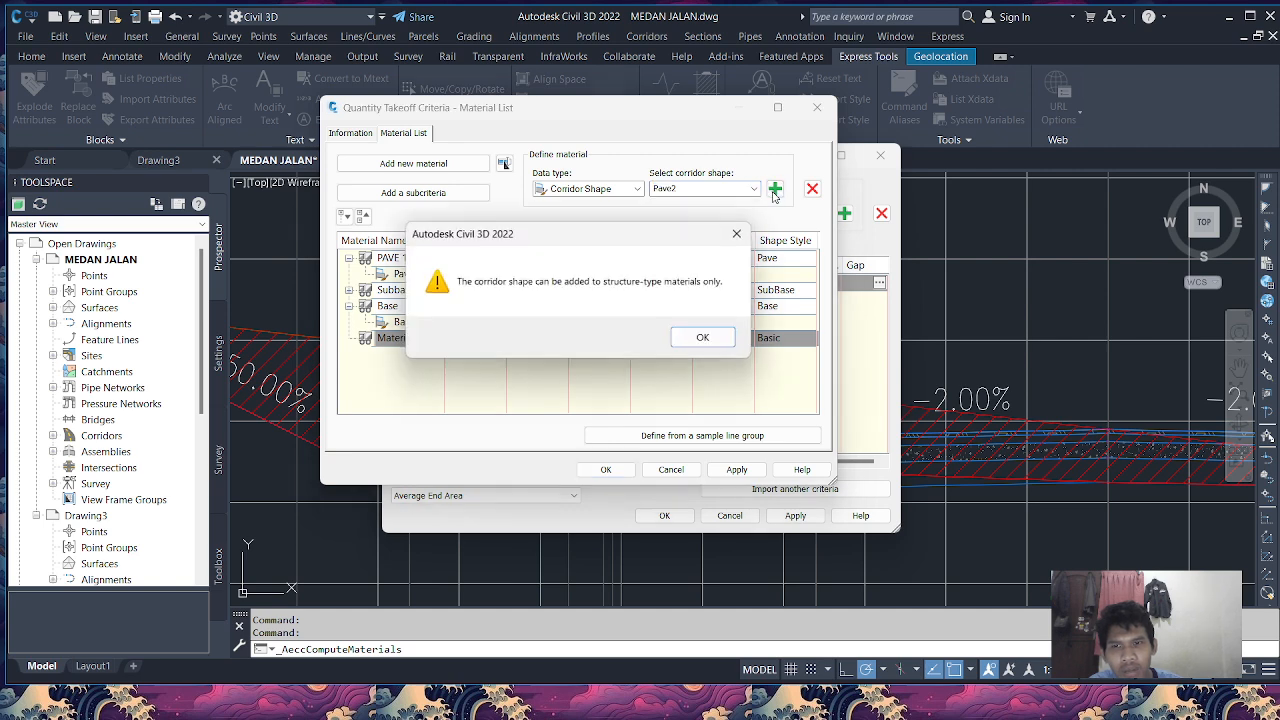
key("Return")
left_click(428, 340)
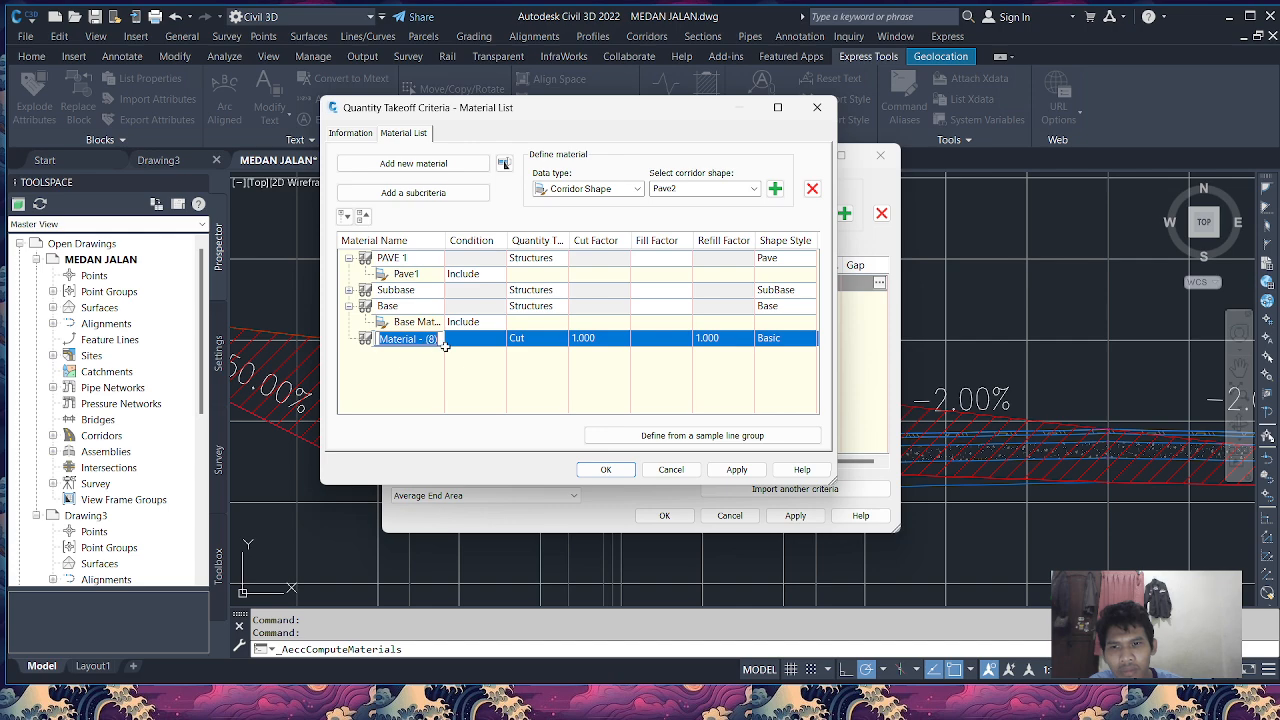
left_click(774, 189)
left_click(738, 234)
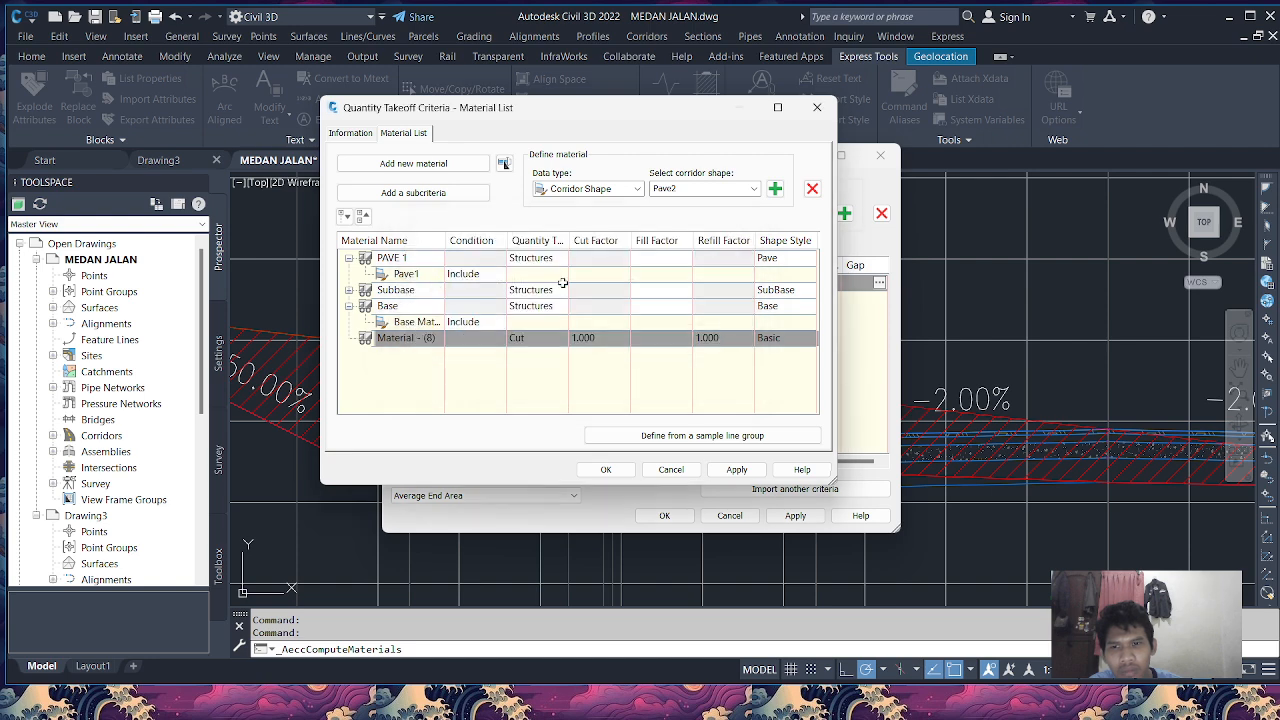
Delete the empty cut-type material below Base from the Material List criteria.
left_click(432, 342)
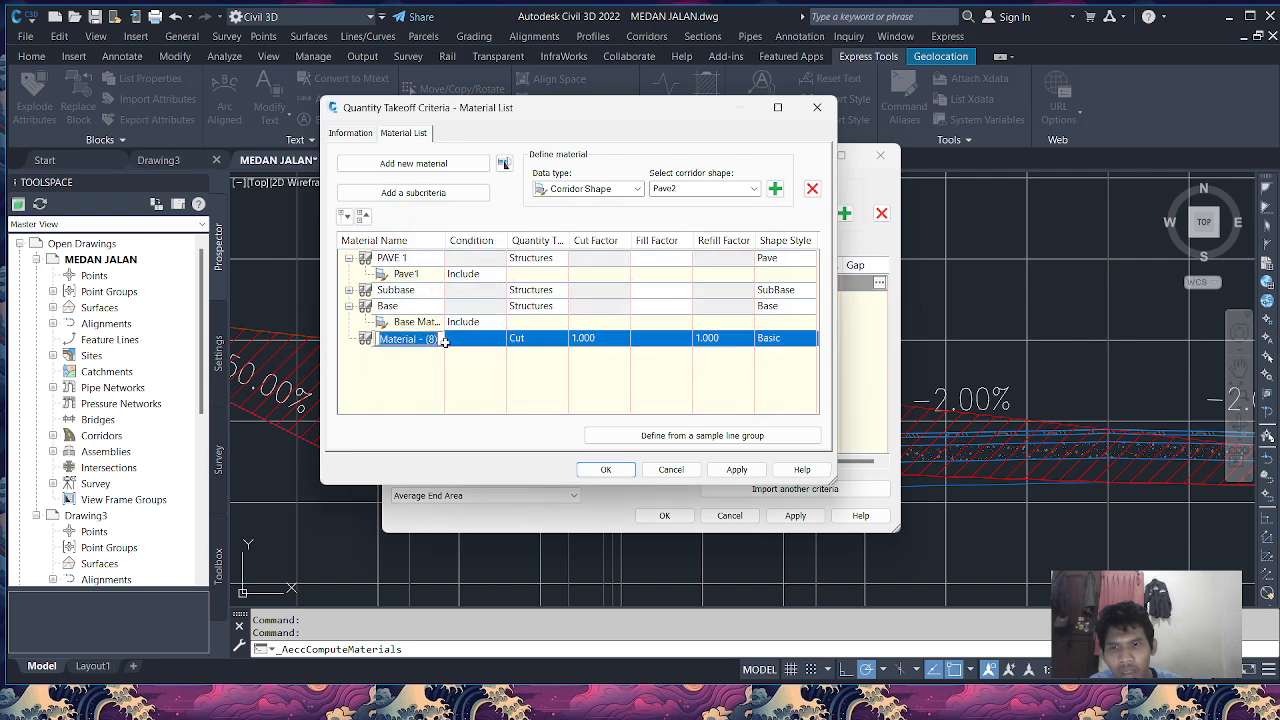
left_click(812, 189)
left_click(425, 323)
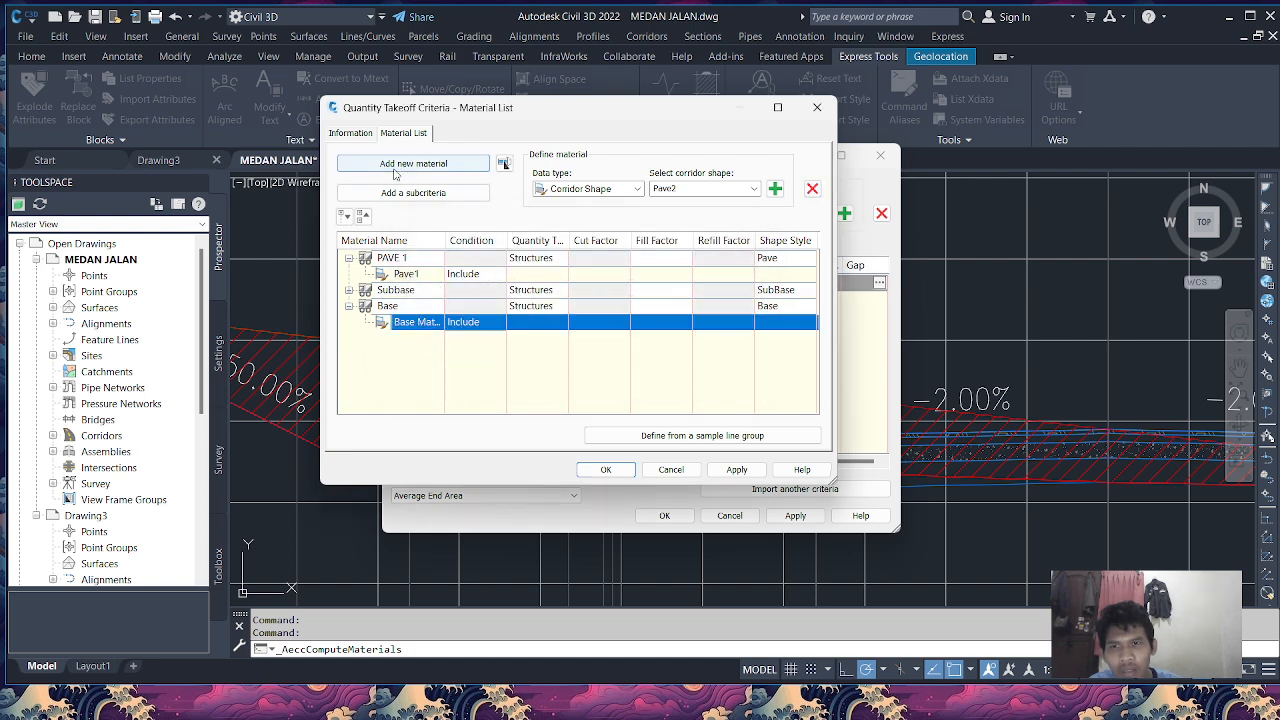
Try to assign Pave2 to another newly added material, and remove that material from the list.
left_click(414, 163)
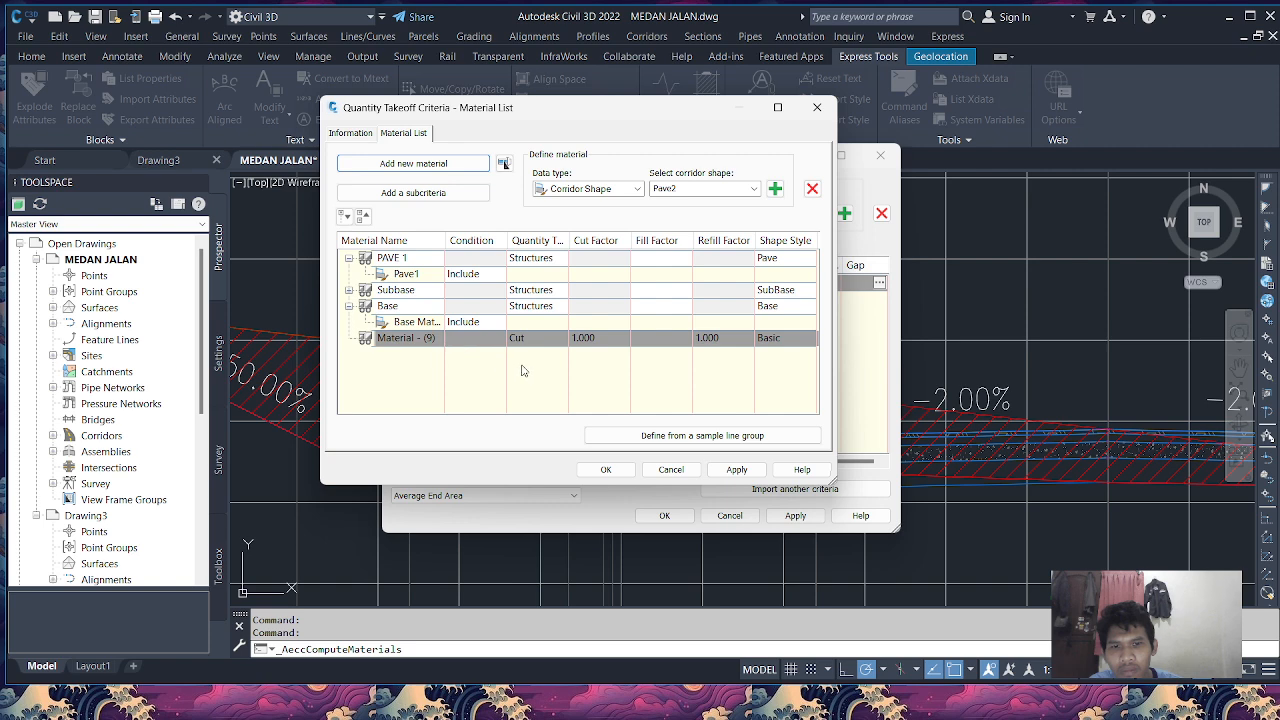
left_click(775, 189)
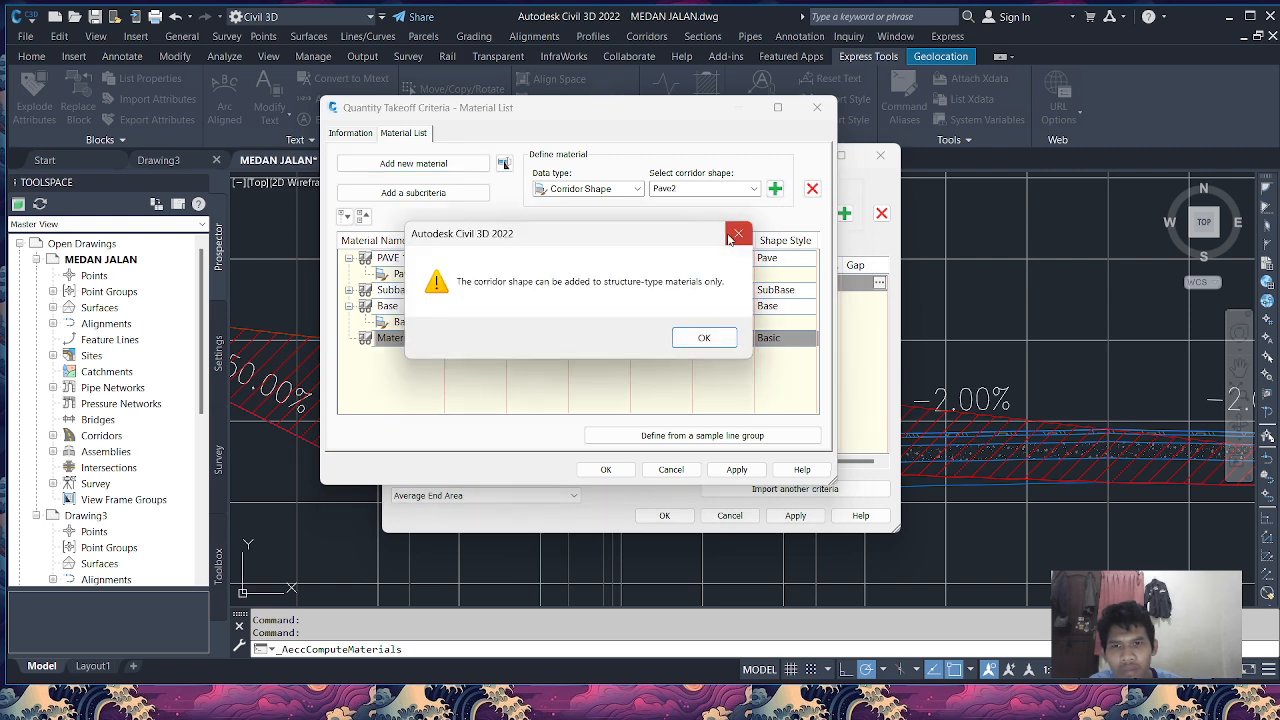
left_click(732, 238)
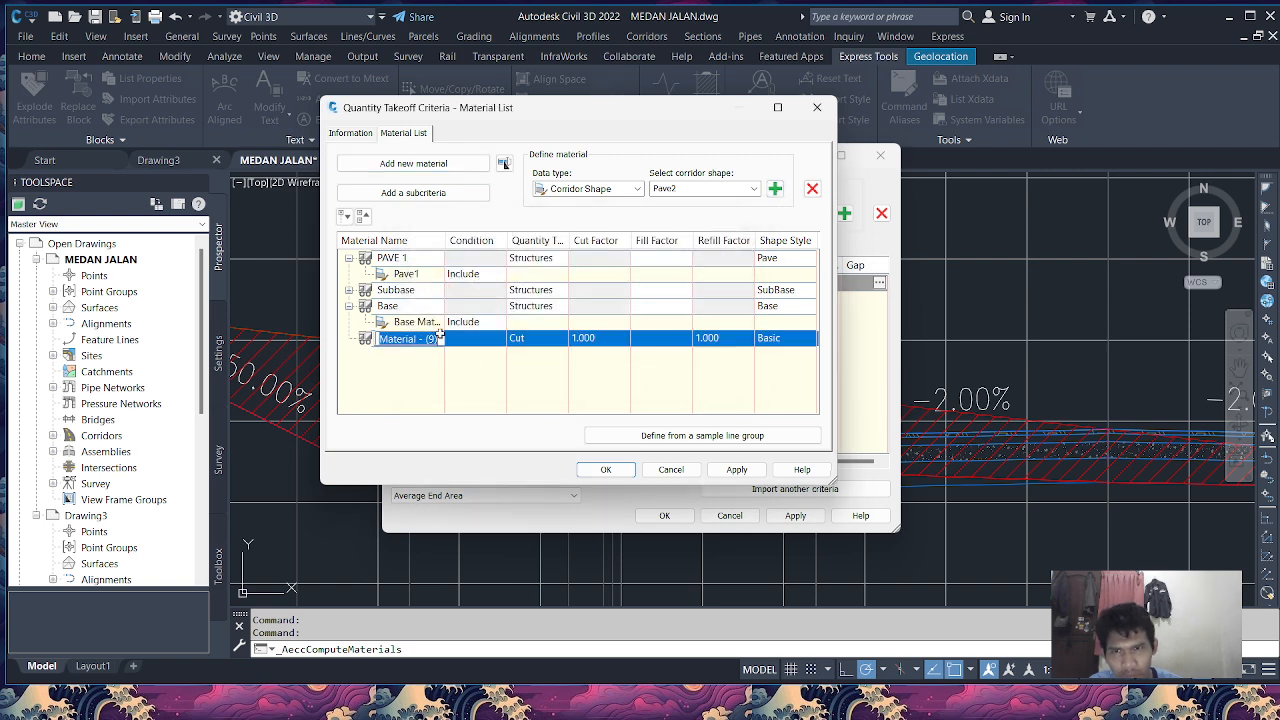
left_click(812, 189)
left_click(405, 307)
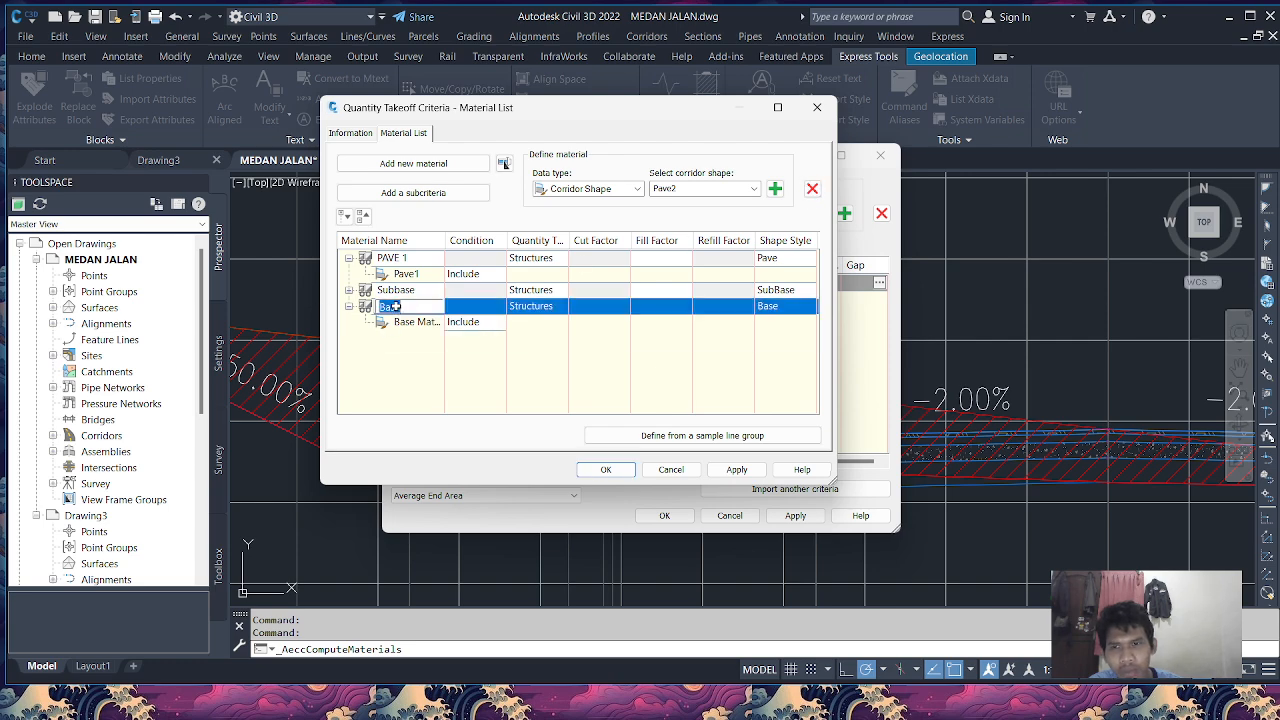
left_click(407, 307)
left_click(348, 306)
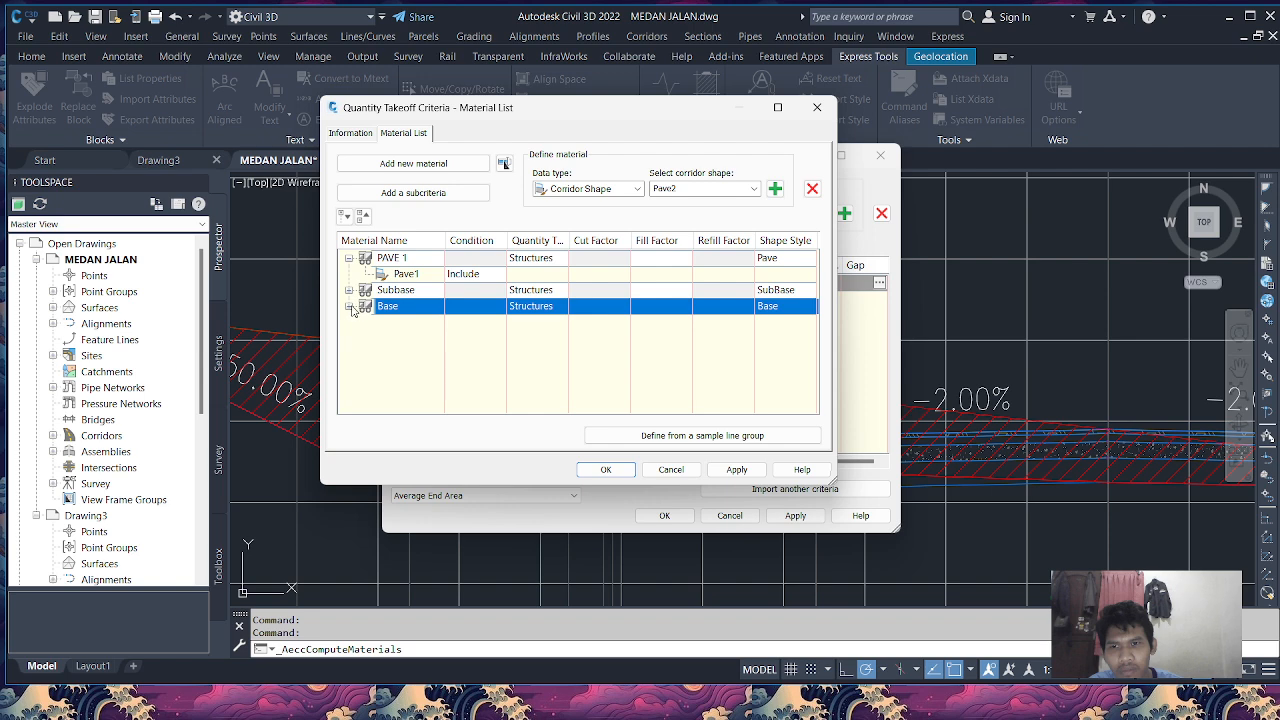
Add a new material below Base and try to assign the corridor shape Pave2 to it.
left_click(435, 166)
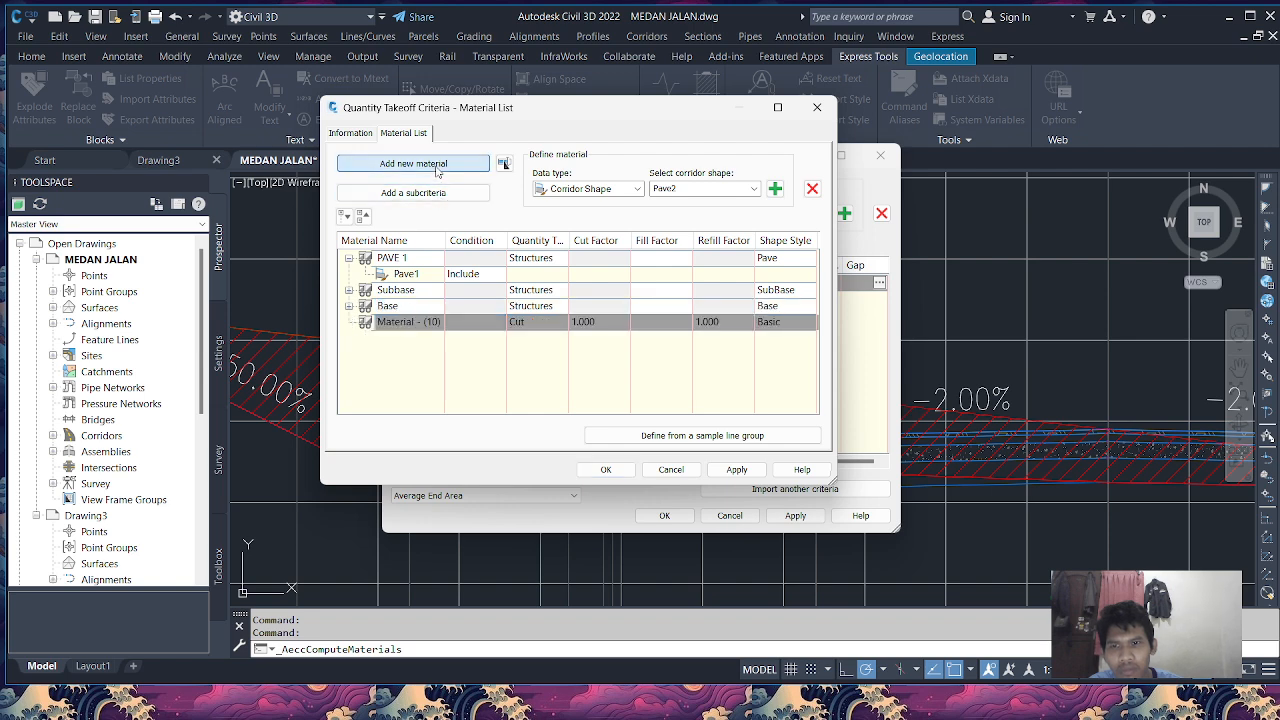
left_click(775, 189)
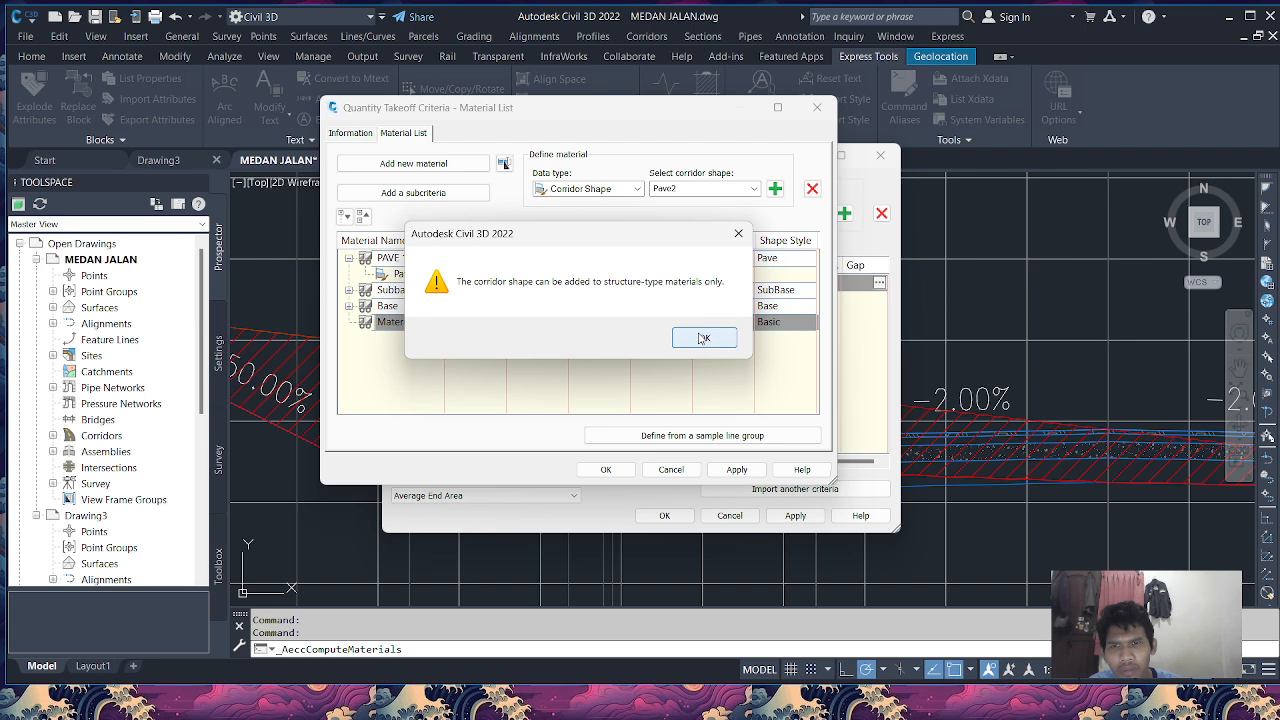
left_click(703, 338)
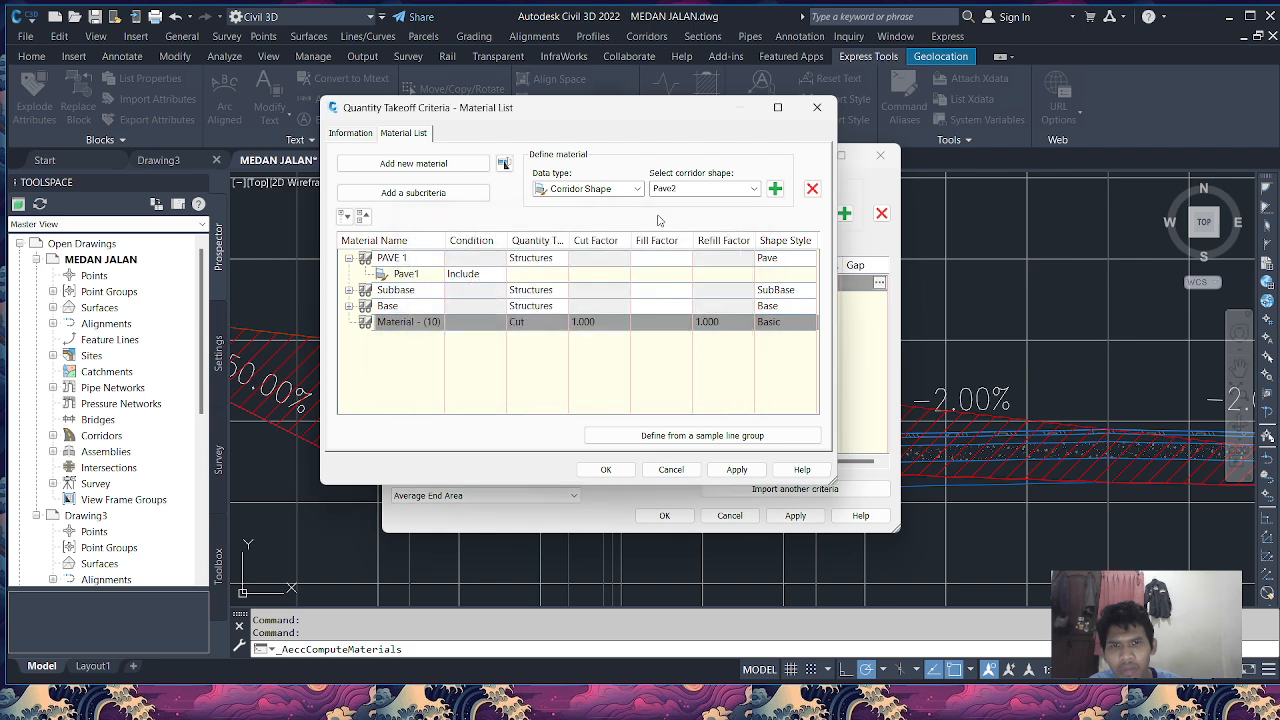
left_click(636, 189)
left_click(597, 218)
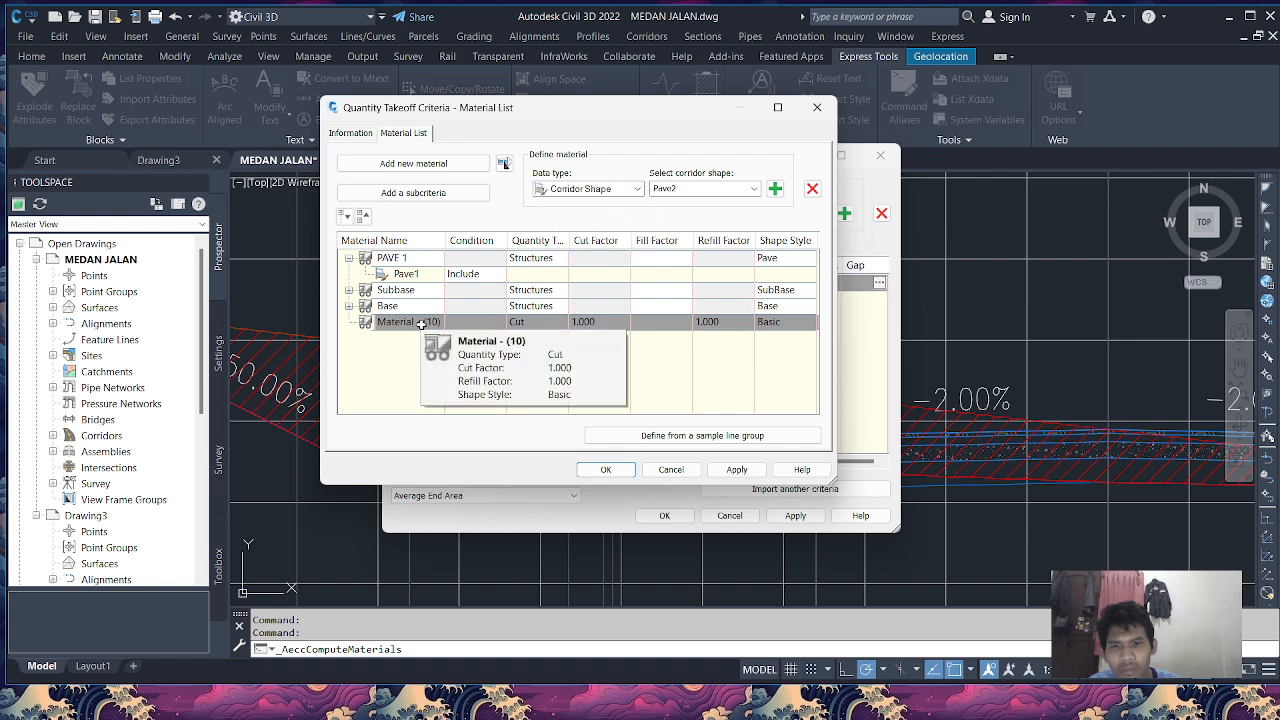
left_click(774, 190)
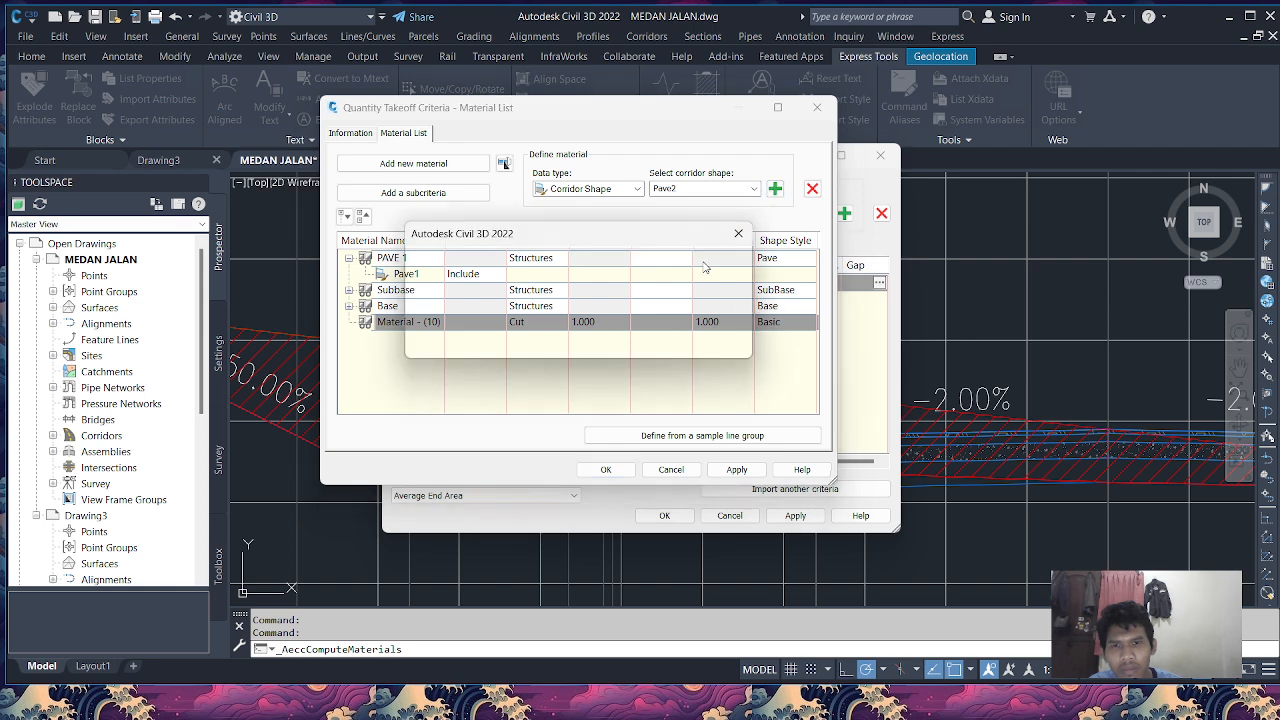
left_click(735, 234)
Expand the Base material and add the corridor shape Pave2 under it.
left_click(403, 306)
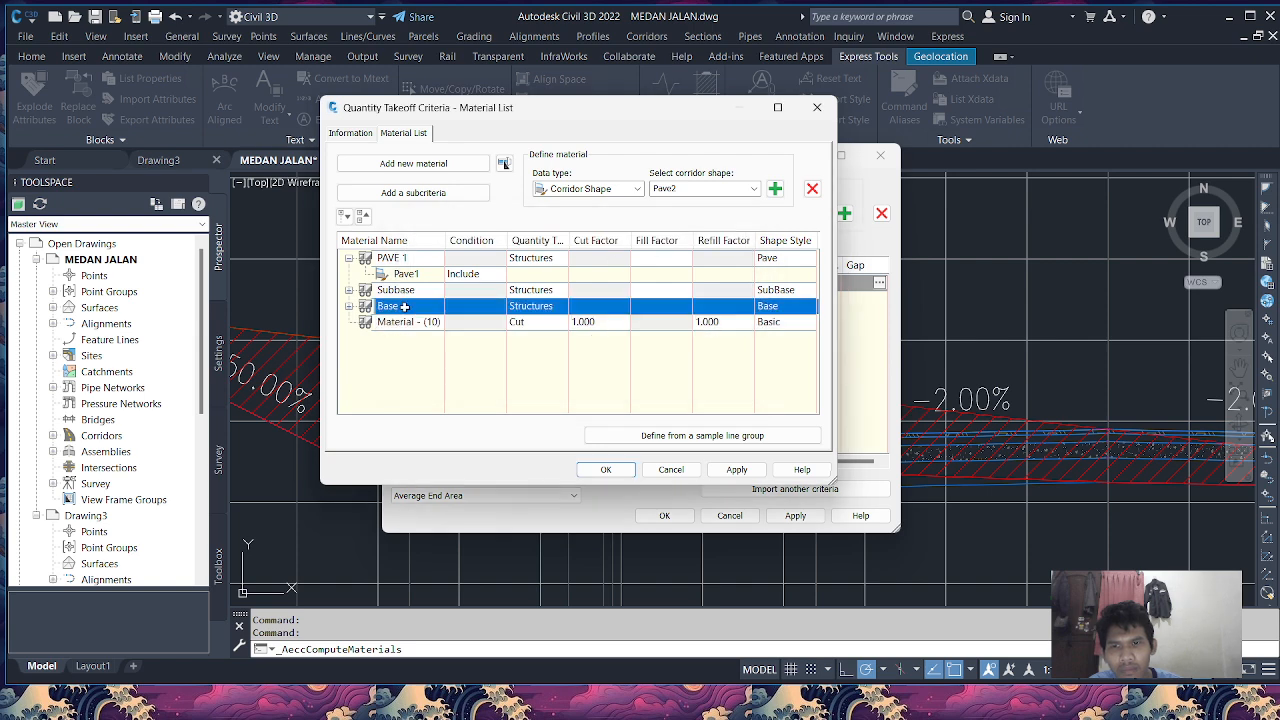
left_click(349, 307)
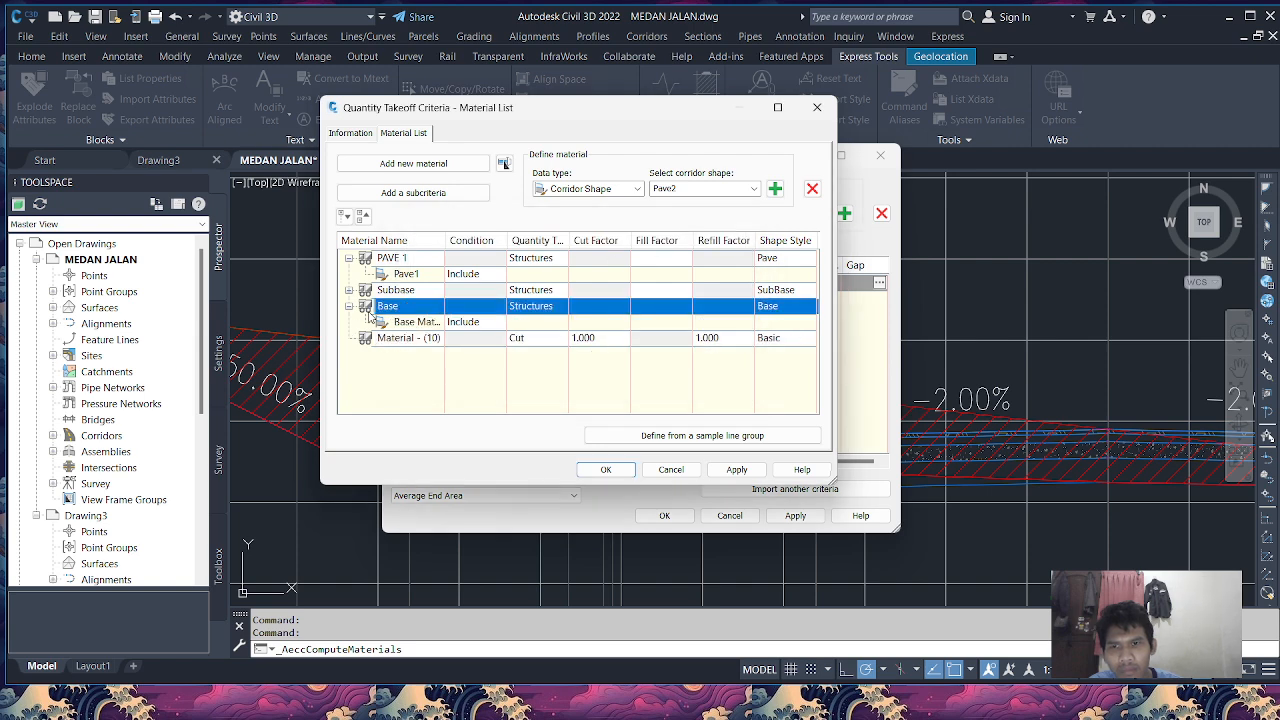
left_click(398, 323)
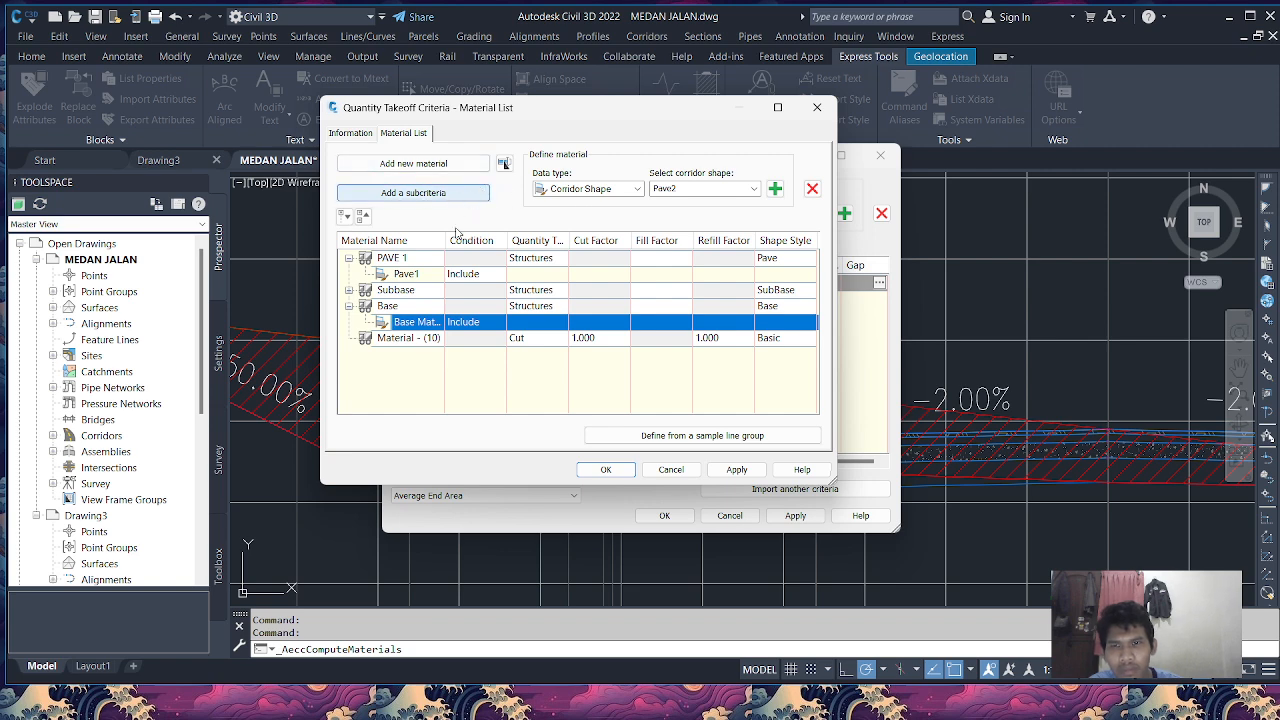
left_click(776, 189)
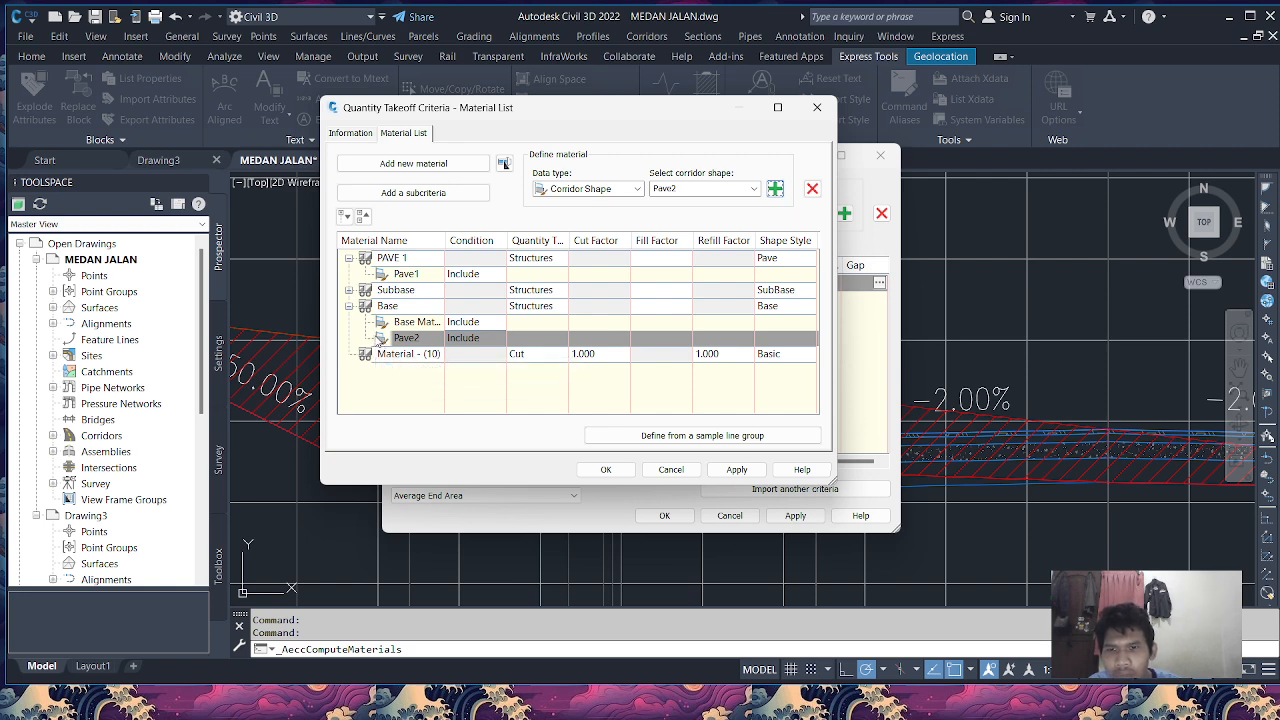
Try again to add Pave2 to the cut-type material at the end of the list.
left_click(392, 353)
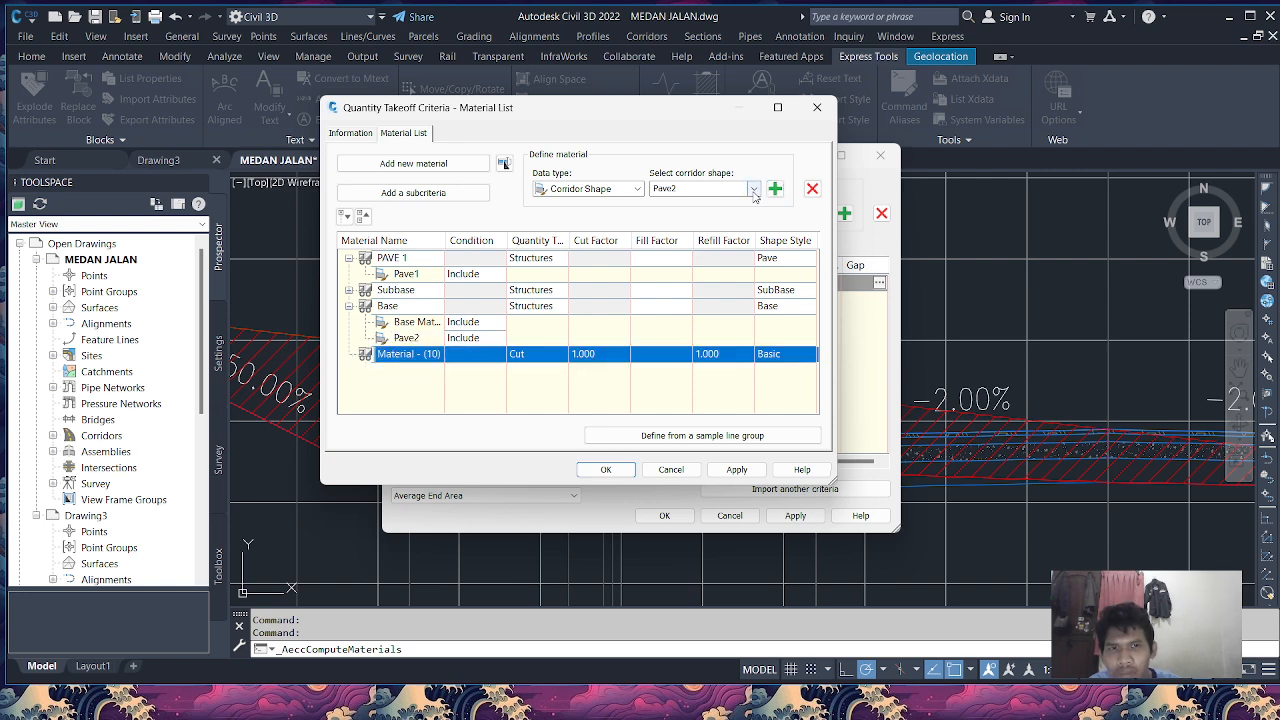
left_click(415, 341)
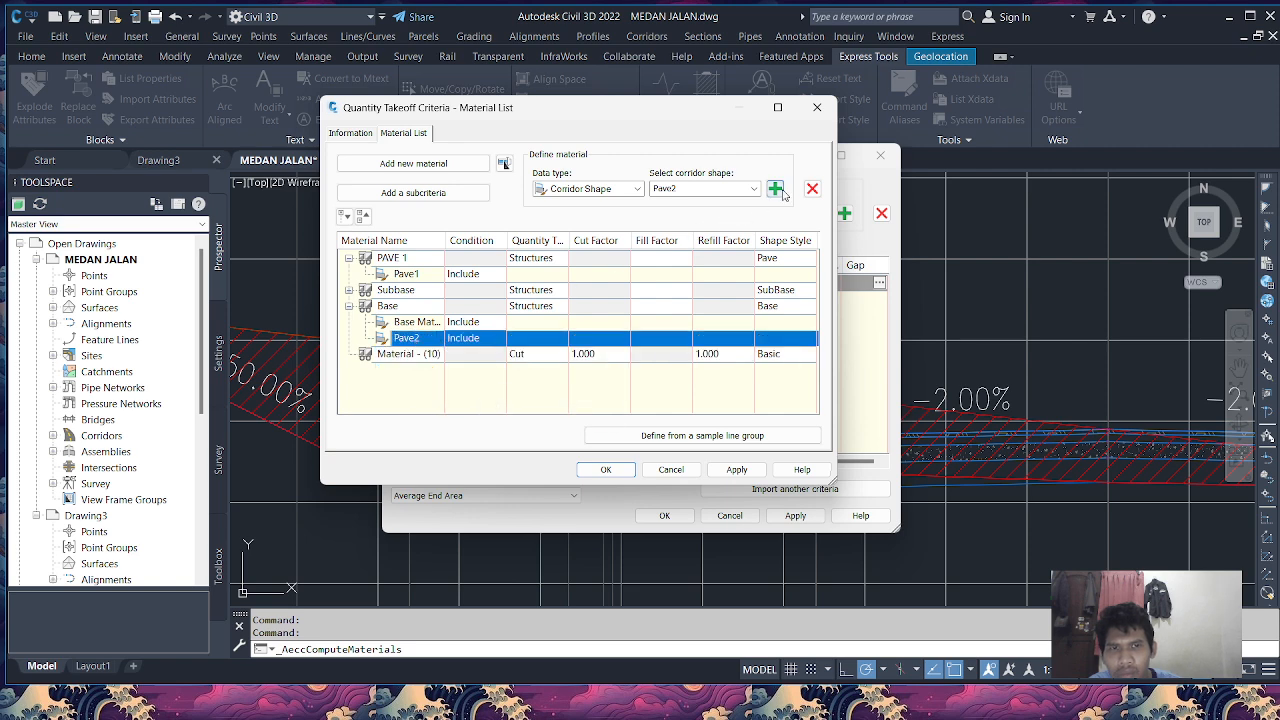
left_click(408, 356)
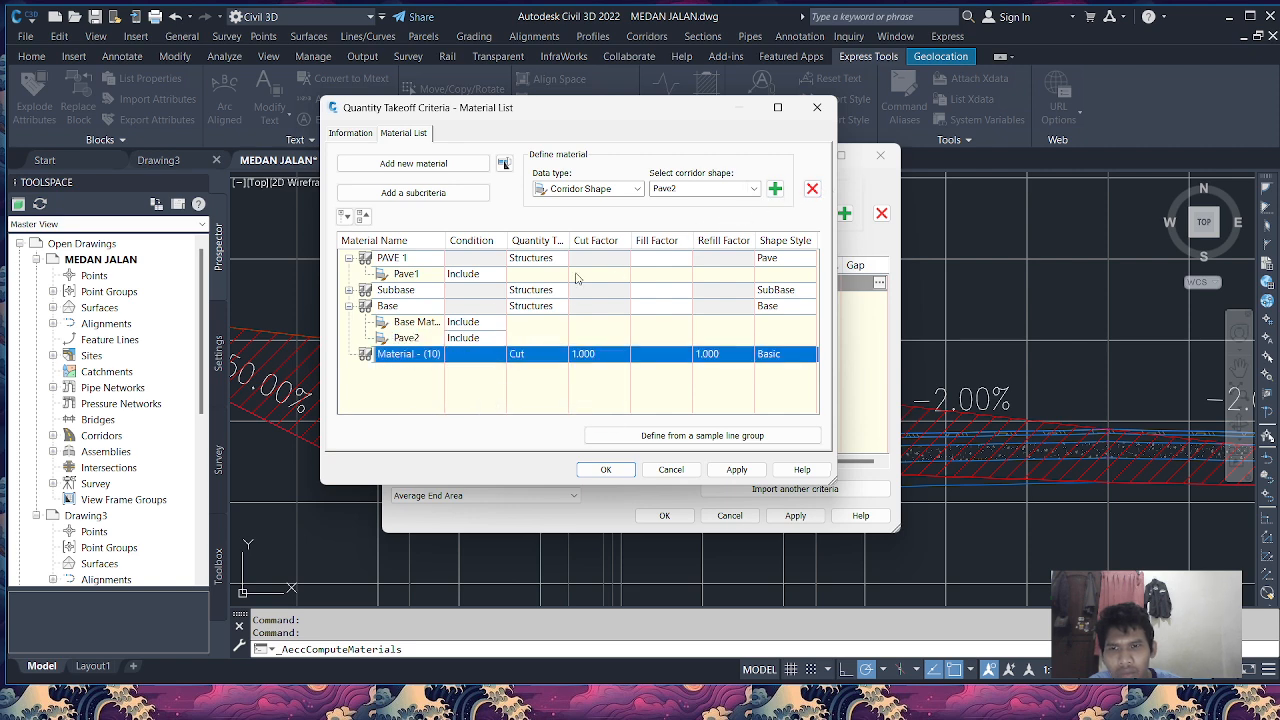
left_click(775, 189)
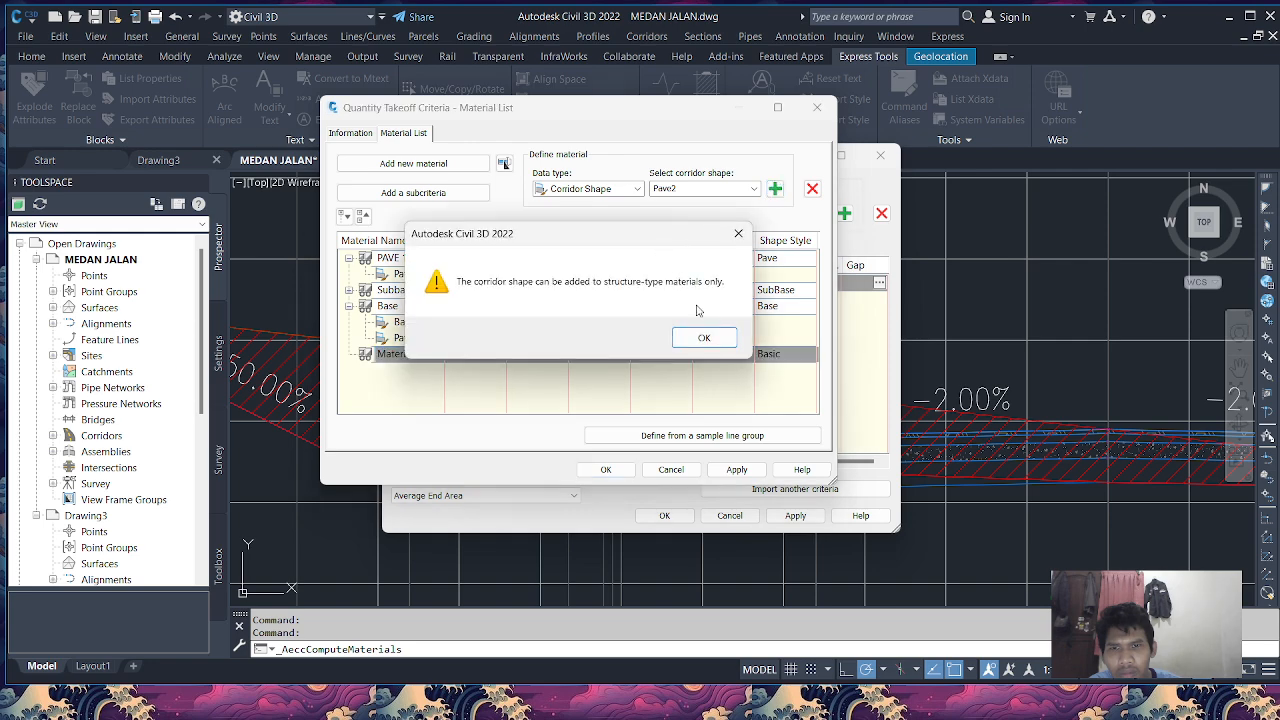
left_click(703, 338)
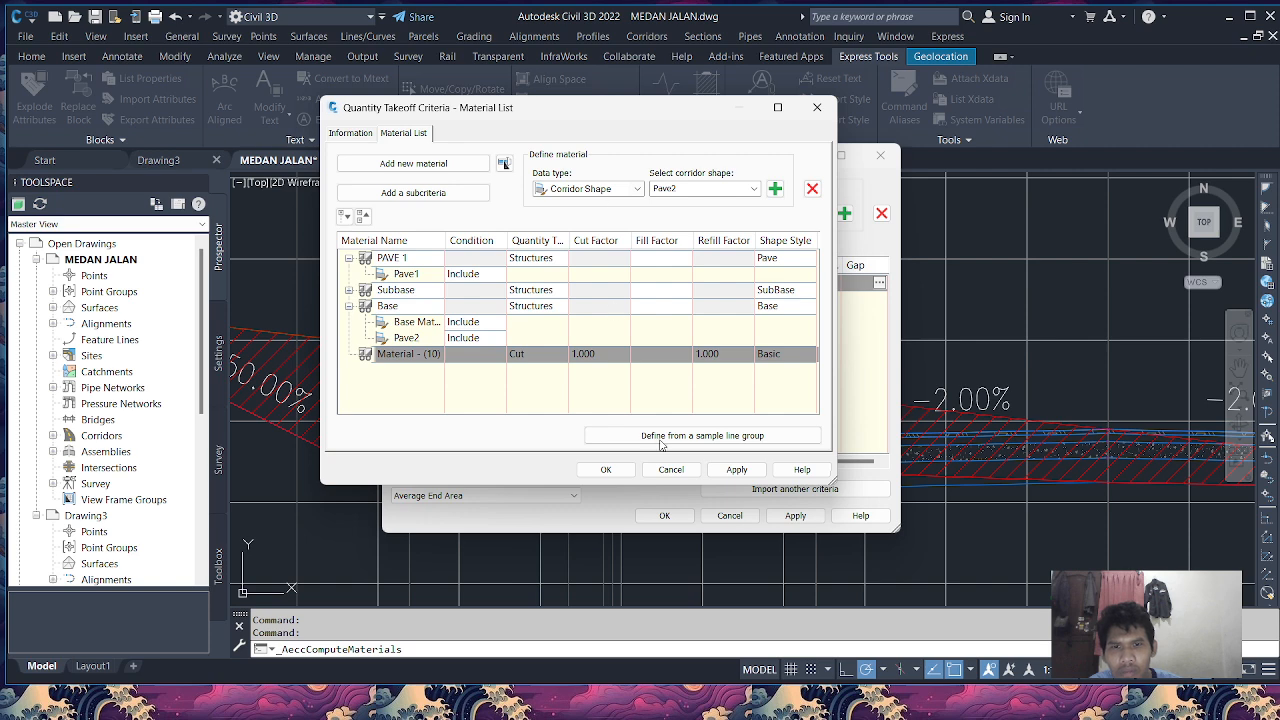
Add a subcriterion to the cut-type material and try to assign Pave2 to that subcriterion.
left_click(473, 200)
left_click(430, 371)
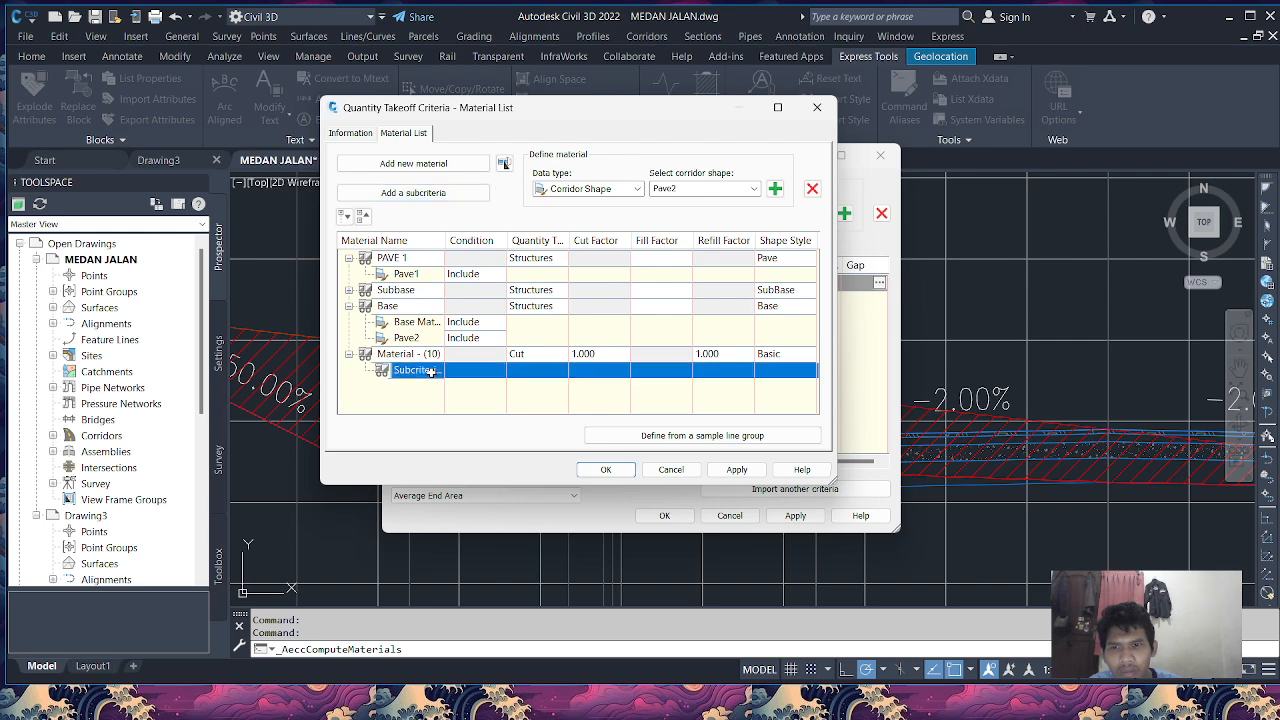
left_click(775, 189)
left_click(705, 337)
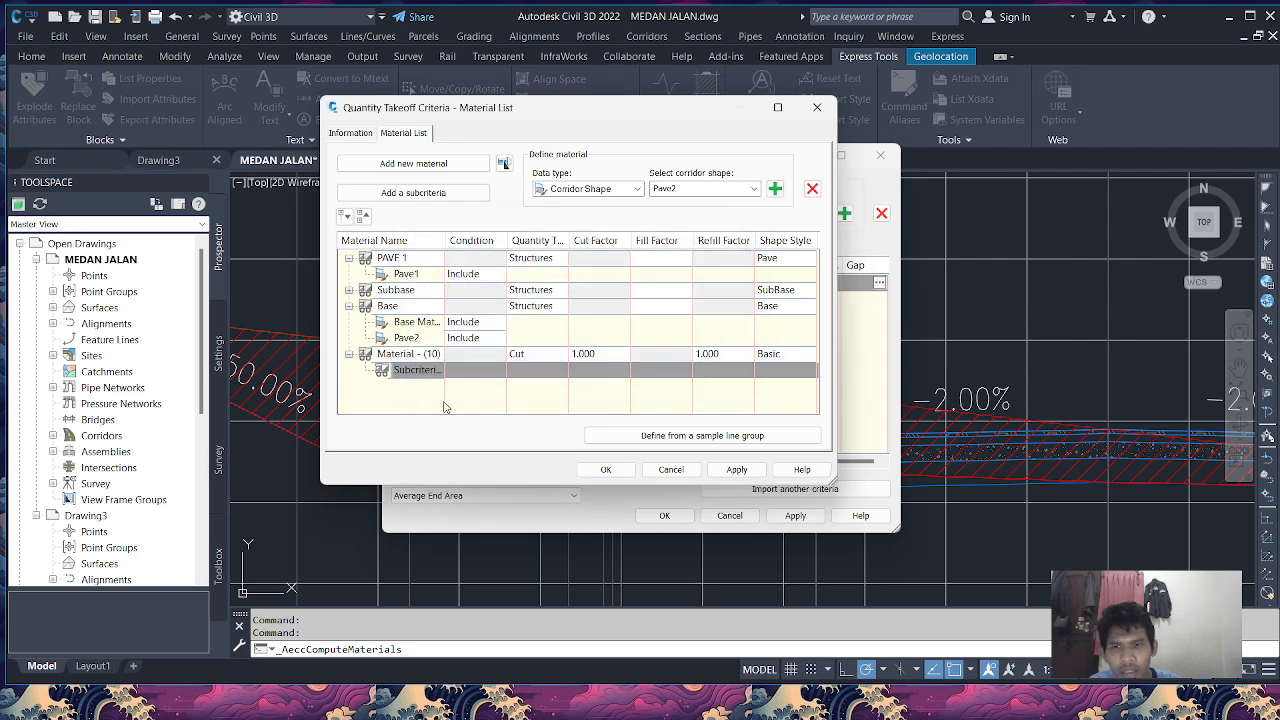
Delete the subcriterion and its parent cut-type material from the Material List criteria.
double_click(430, 371)
left_click(468, 372)
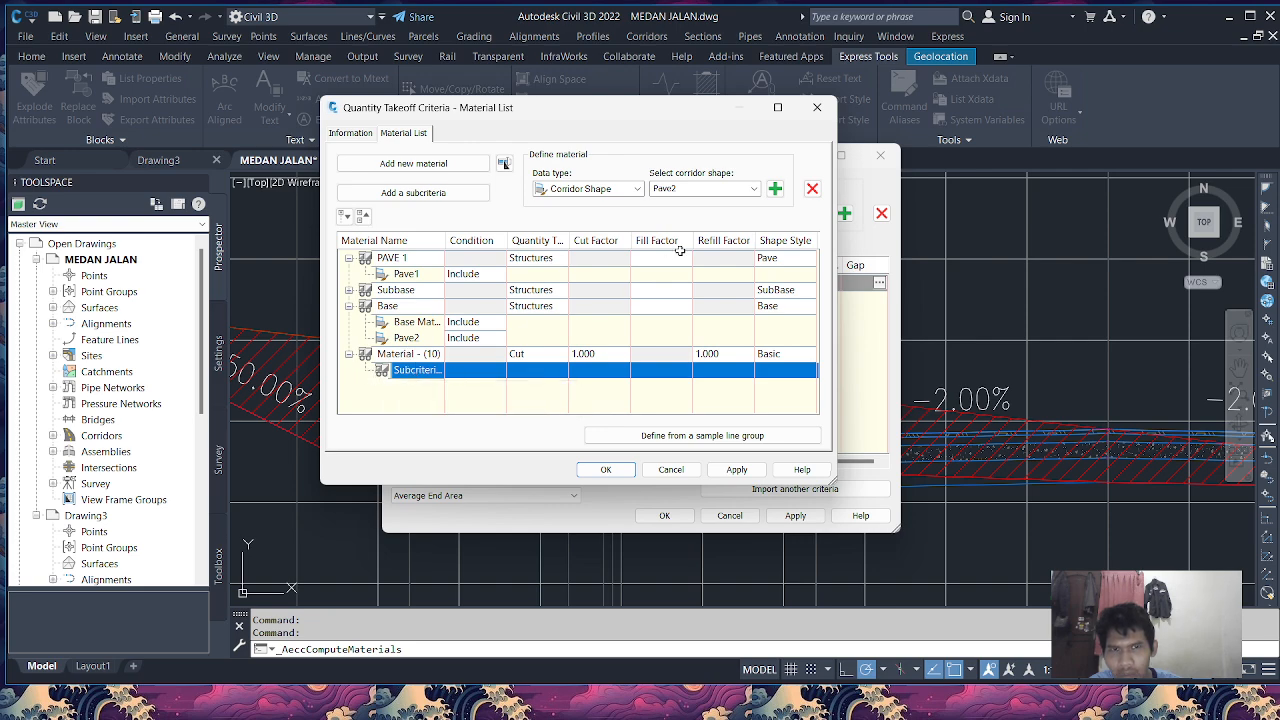
left_click(812, 188)
left_click(812, 188)
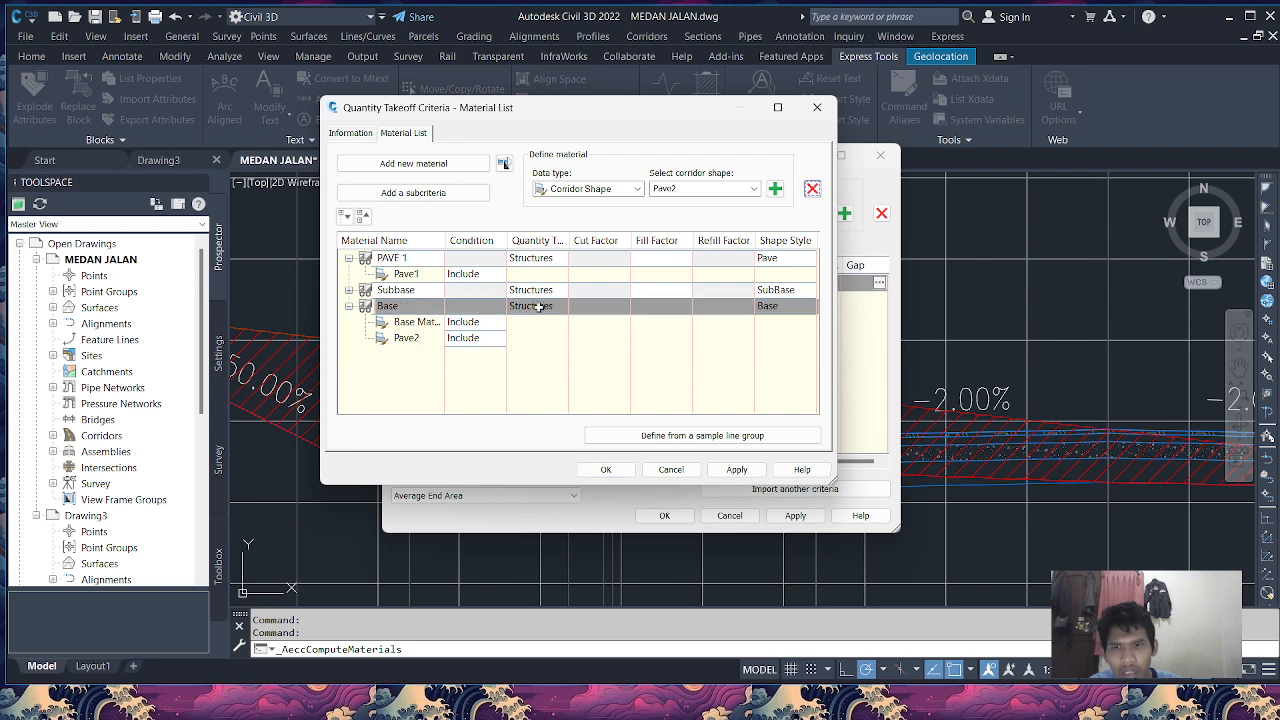
Add a new material with the Structures quantity type and assign the corridor shape Pave2 to it.
left_click(411, 339)
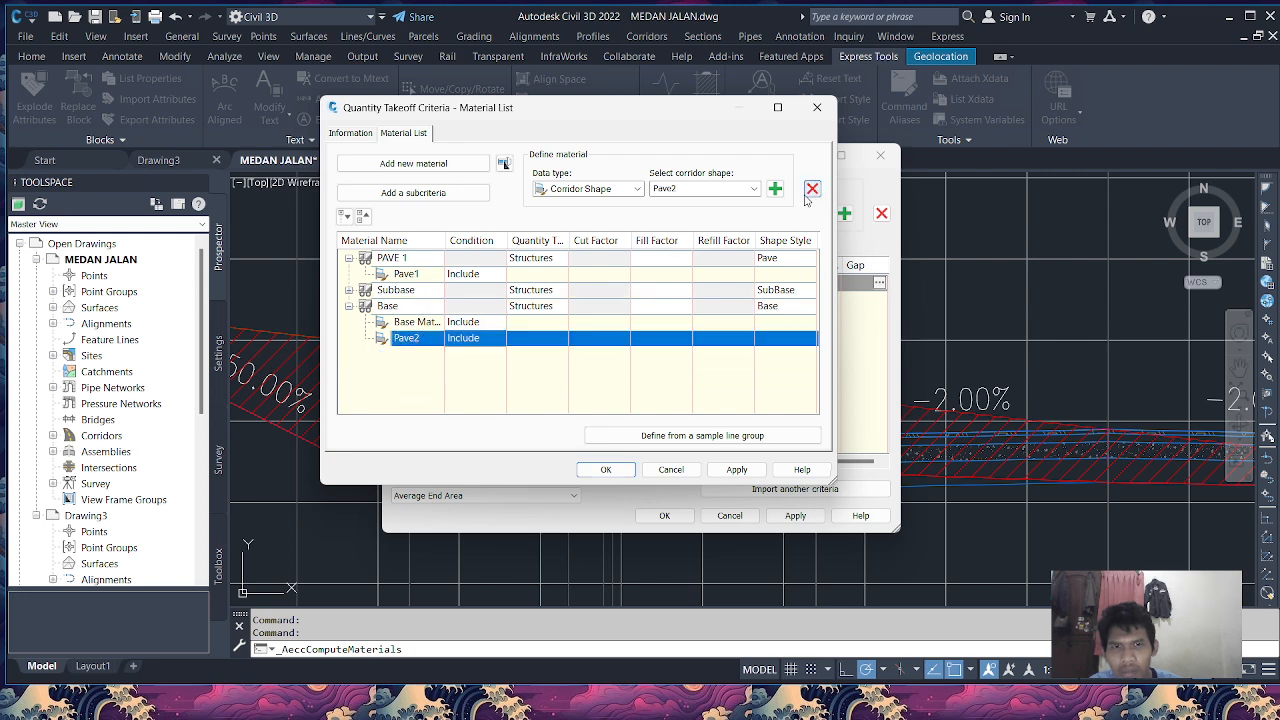
left_click(447, 166)
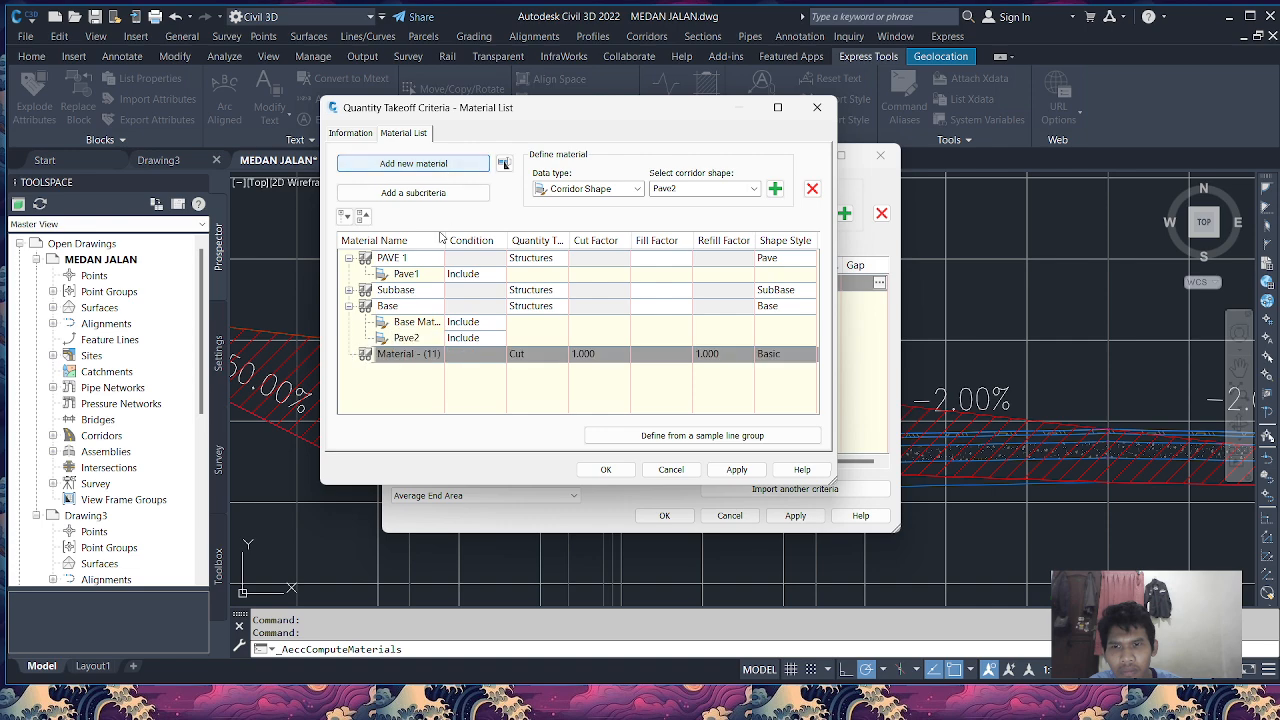
left_click(420, 355)
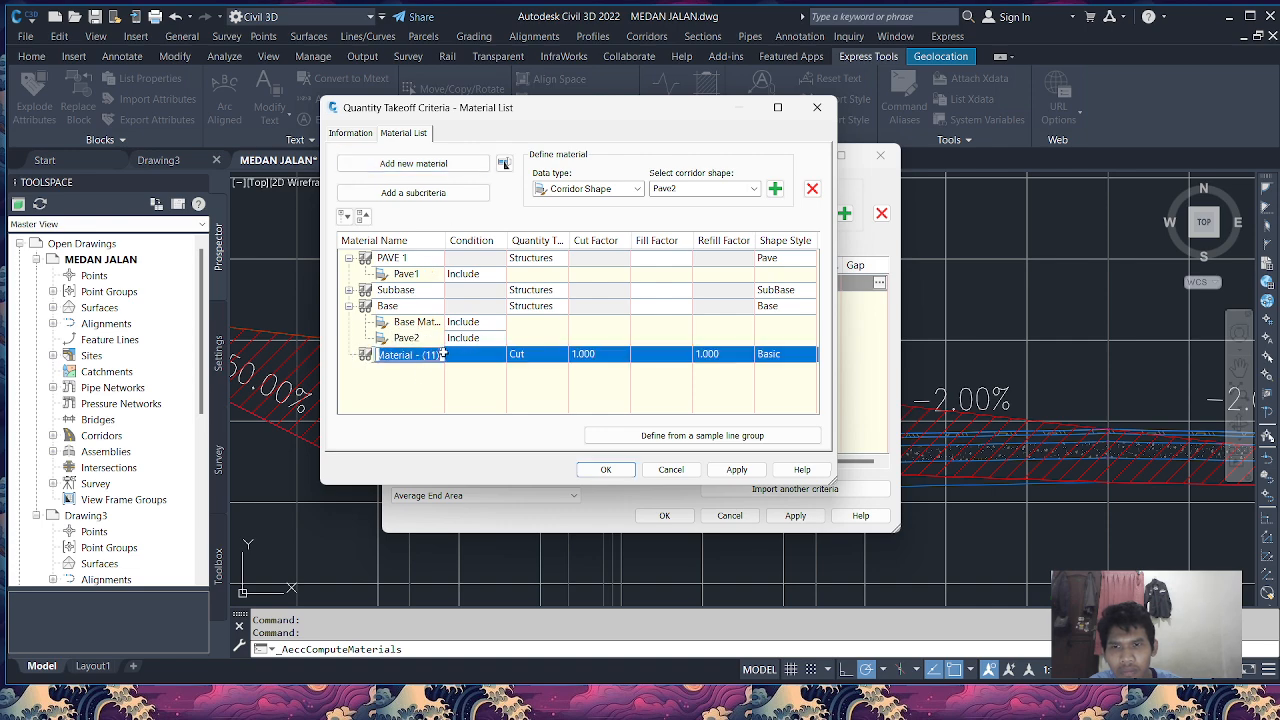
left_click(465, 363)
left_click(507, 358)
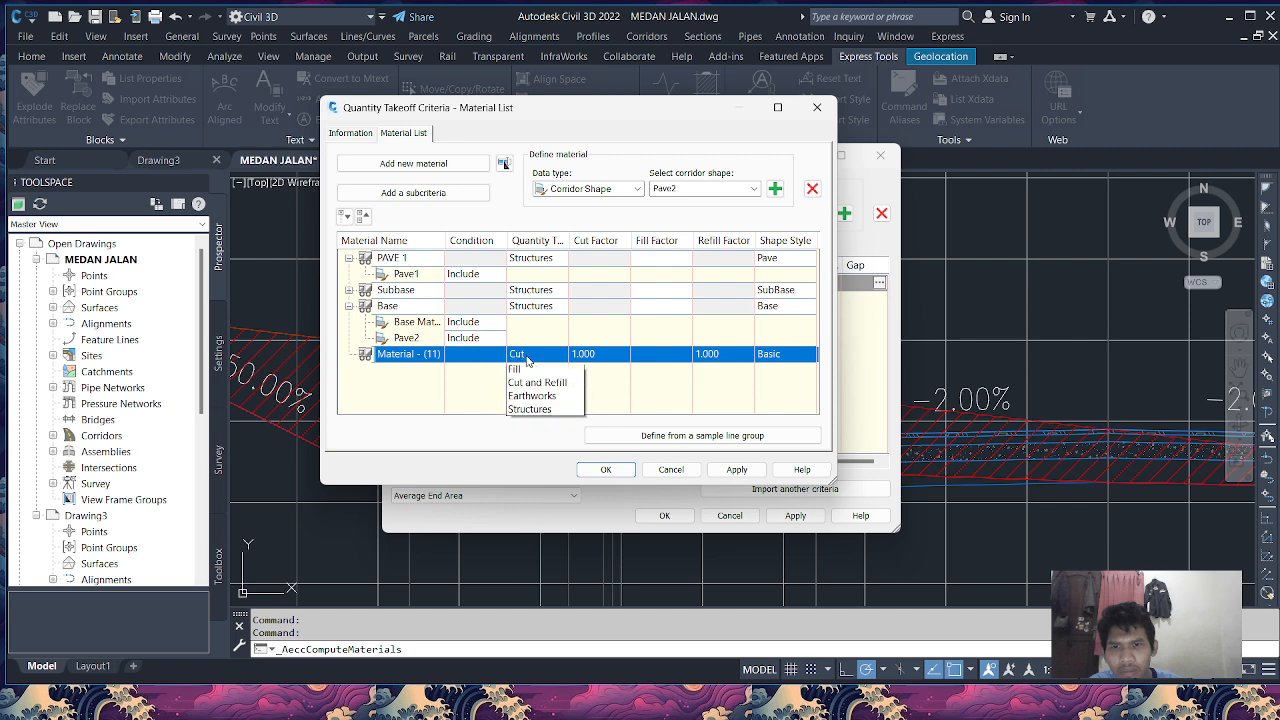
left_click(548, 424)
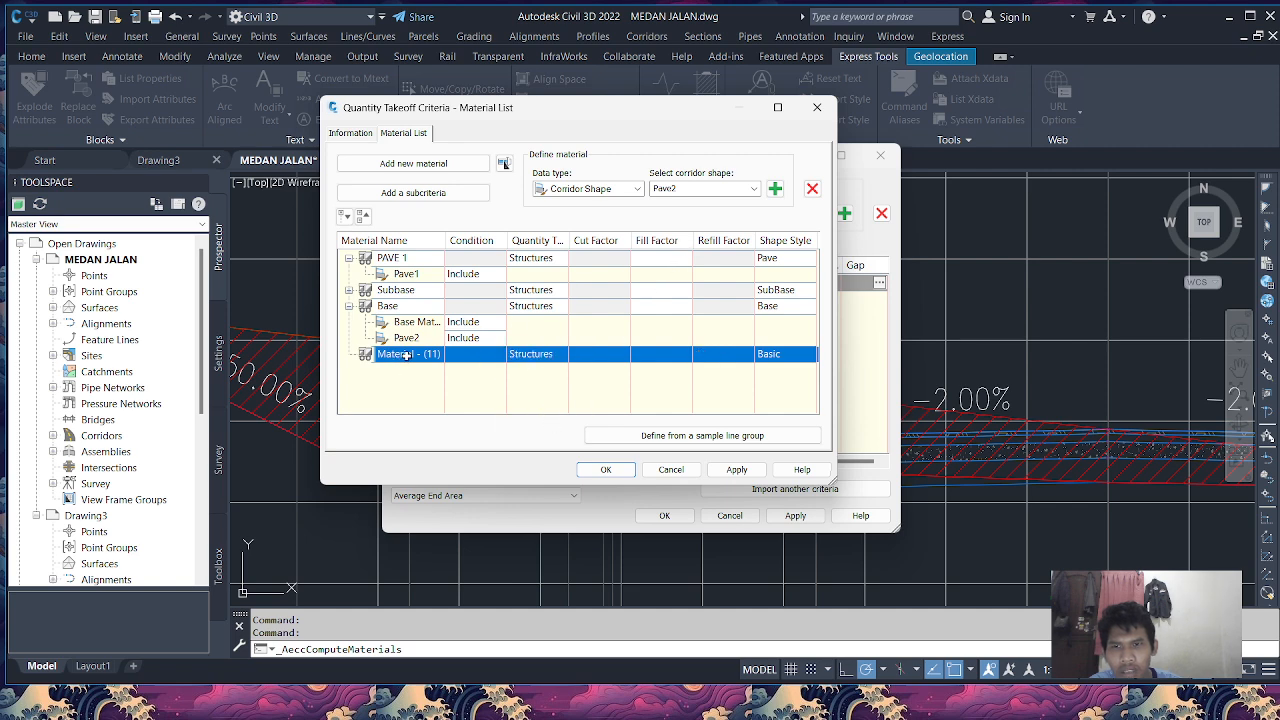
left_click(775, 189)
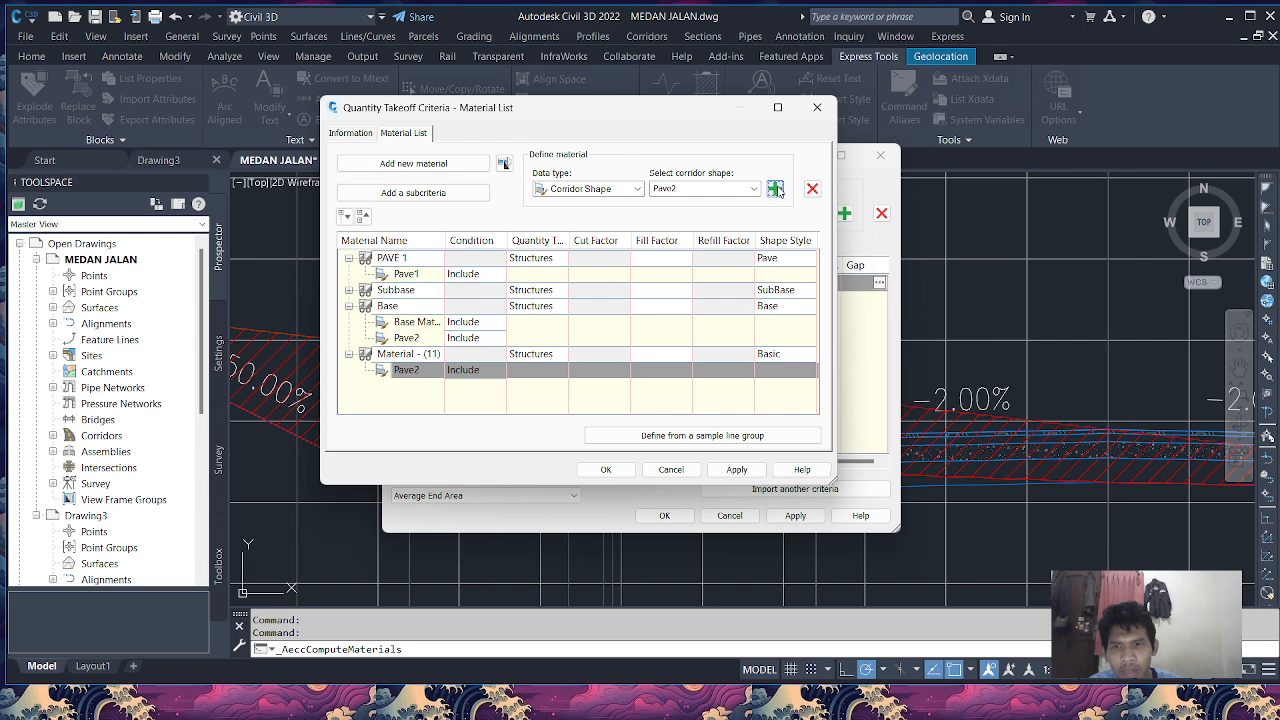
Delete the Pave2 corridor shape from the Base material in the criteria.
left_click(426, 339)
right_click(426, 339)
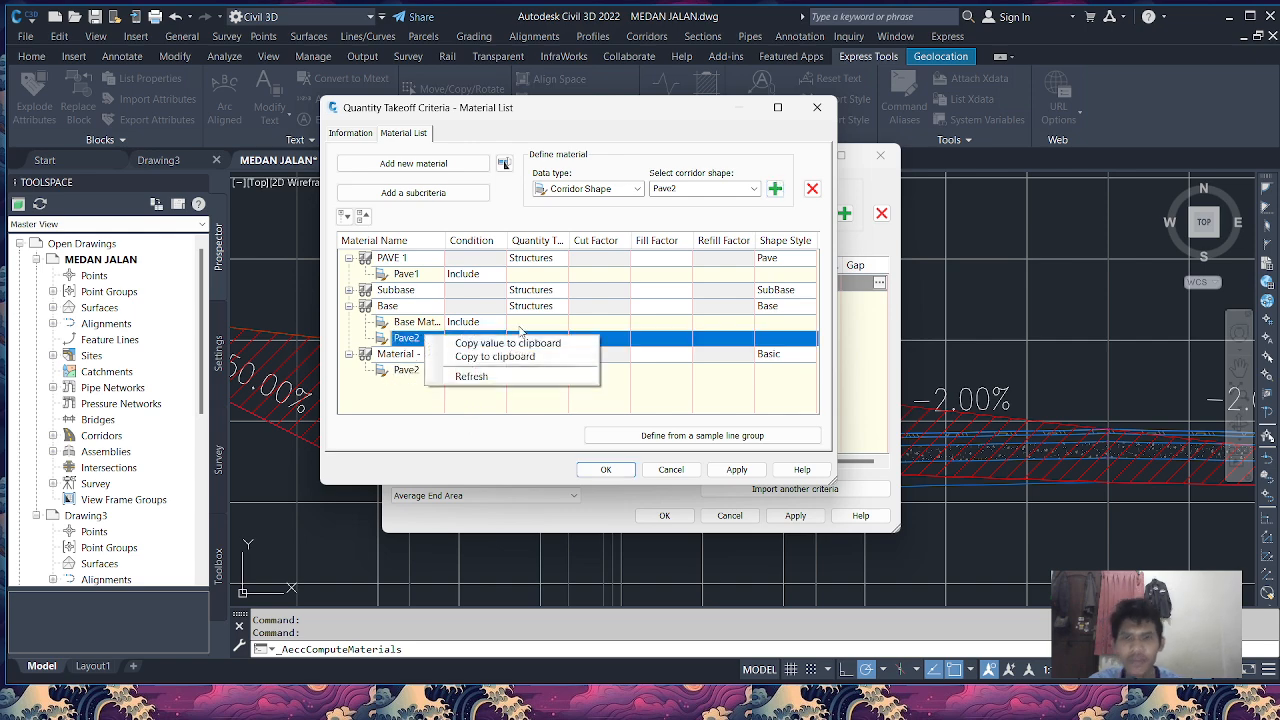
left_click(812, 189)
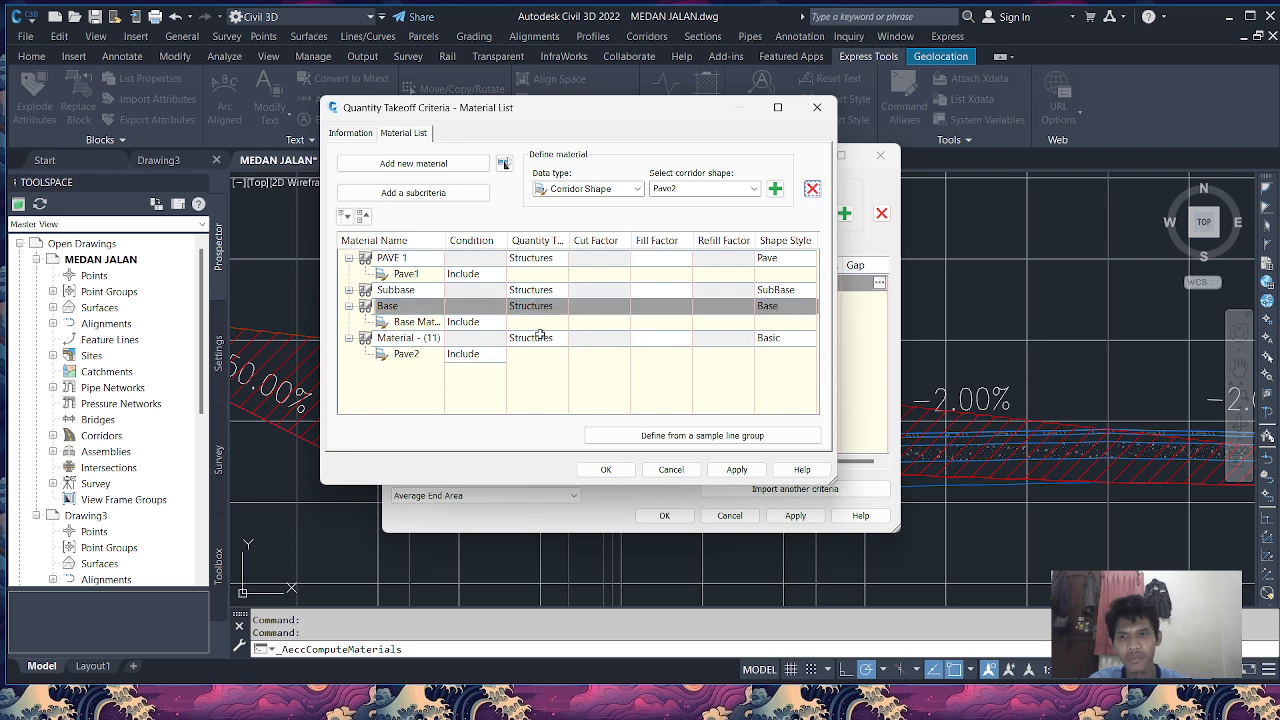
Rename the new Structures material that holds the Pave2 shape as PAVE 2.
double_click(405, 339)
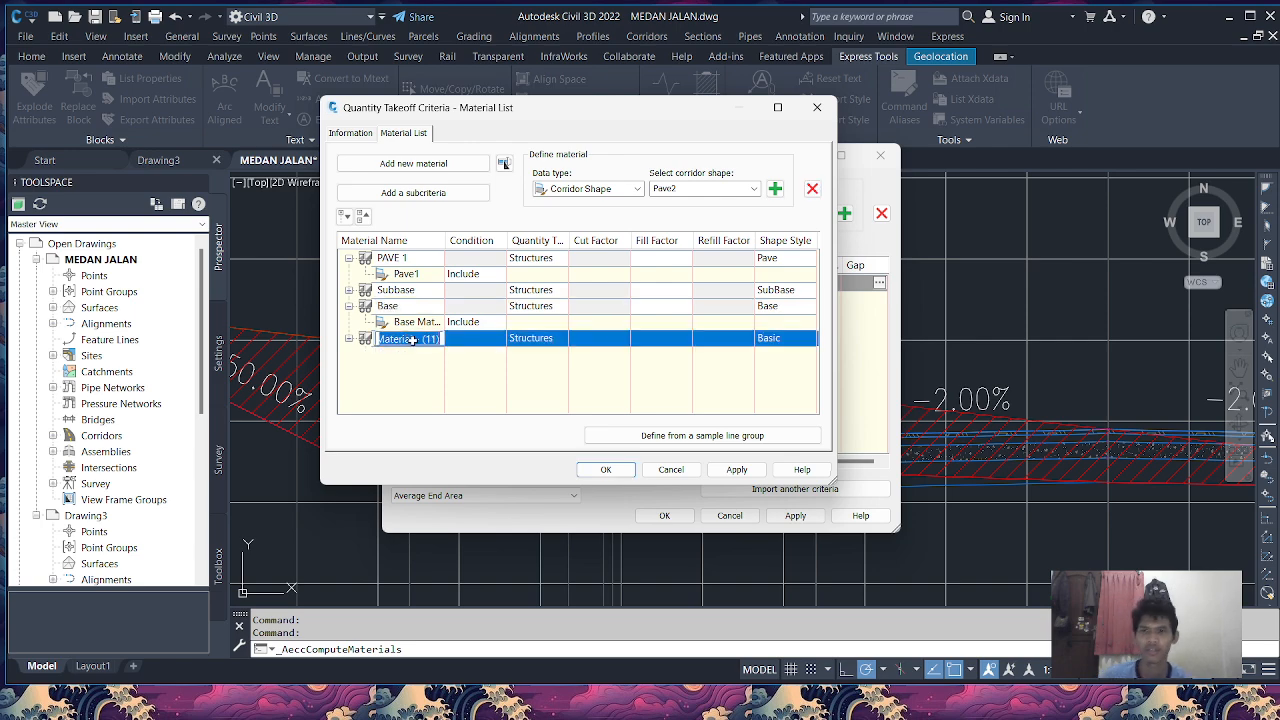
type("PAVE 2")
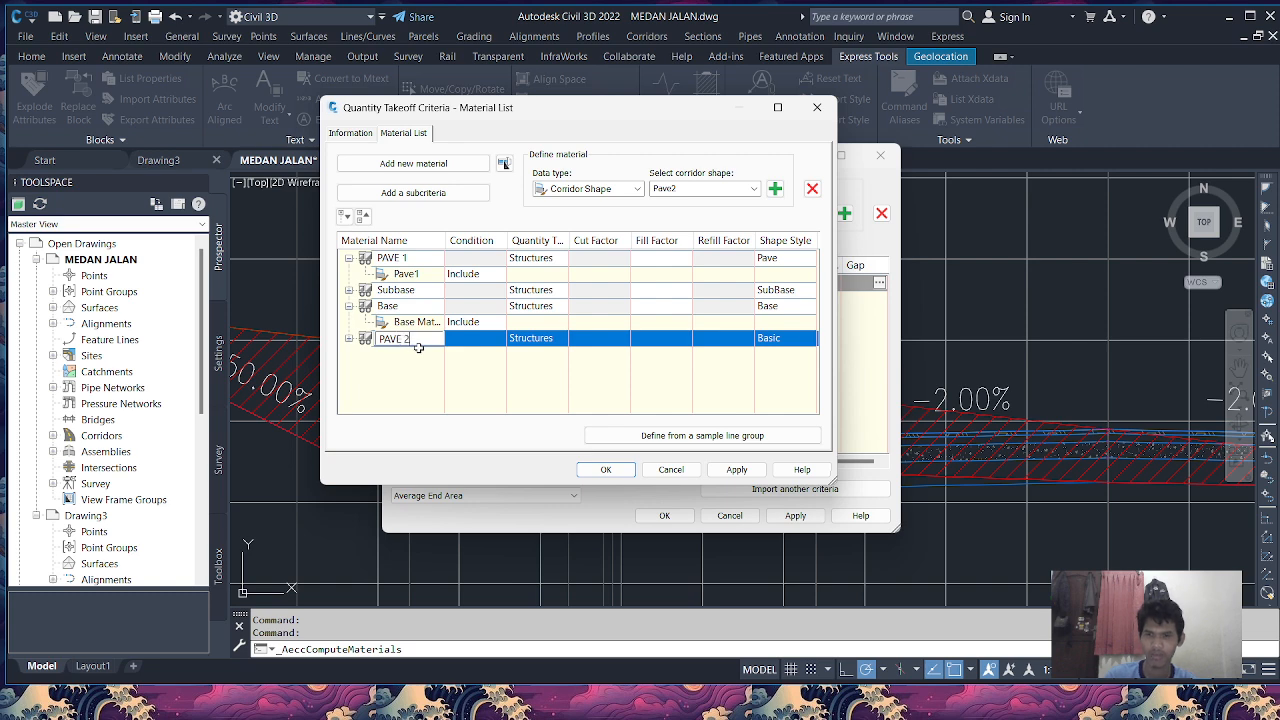
key("Return")
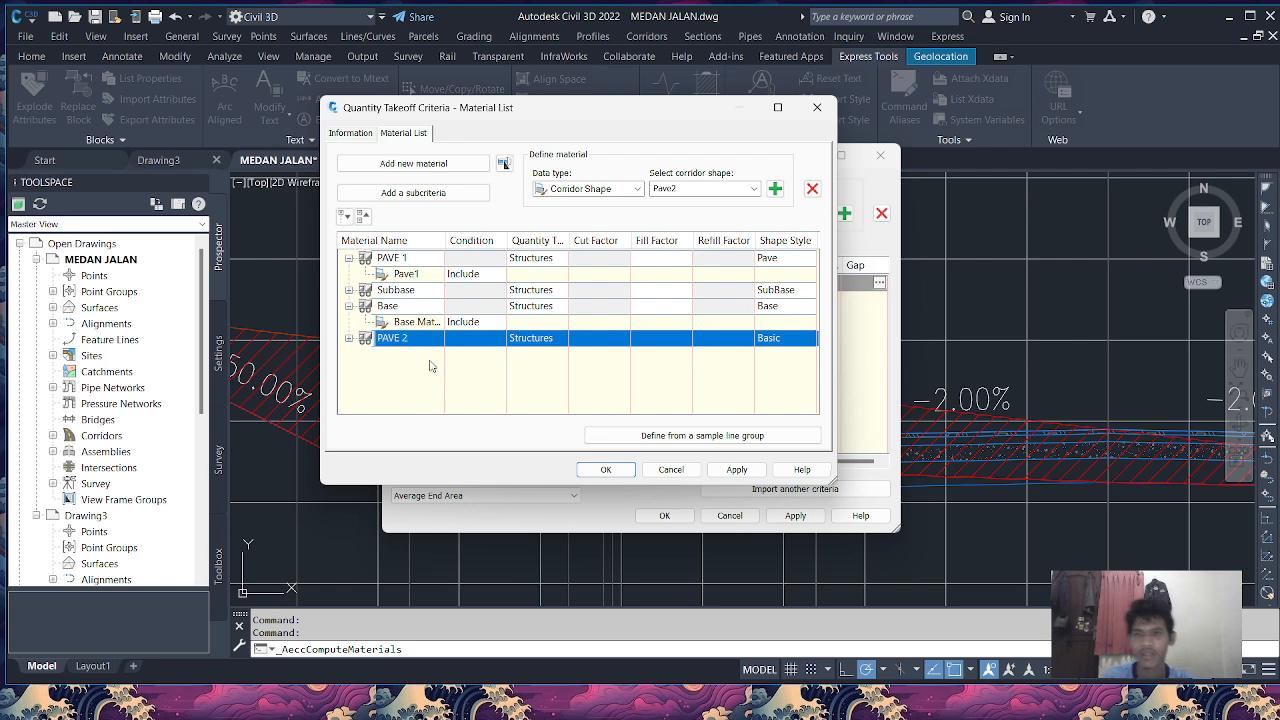
Collapse the Base and PAVE 1 materials and set the shape style of PAVE 1 to Pave1.
left_click(349, 306)
left_click(349, 258)
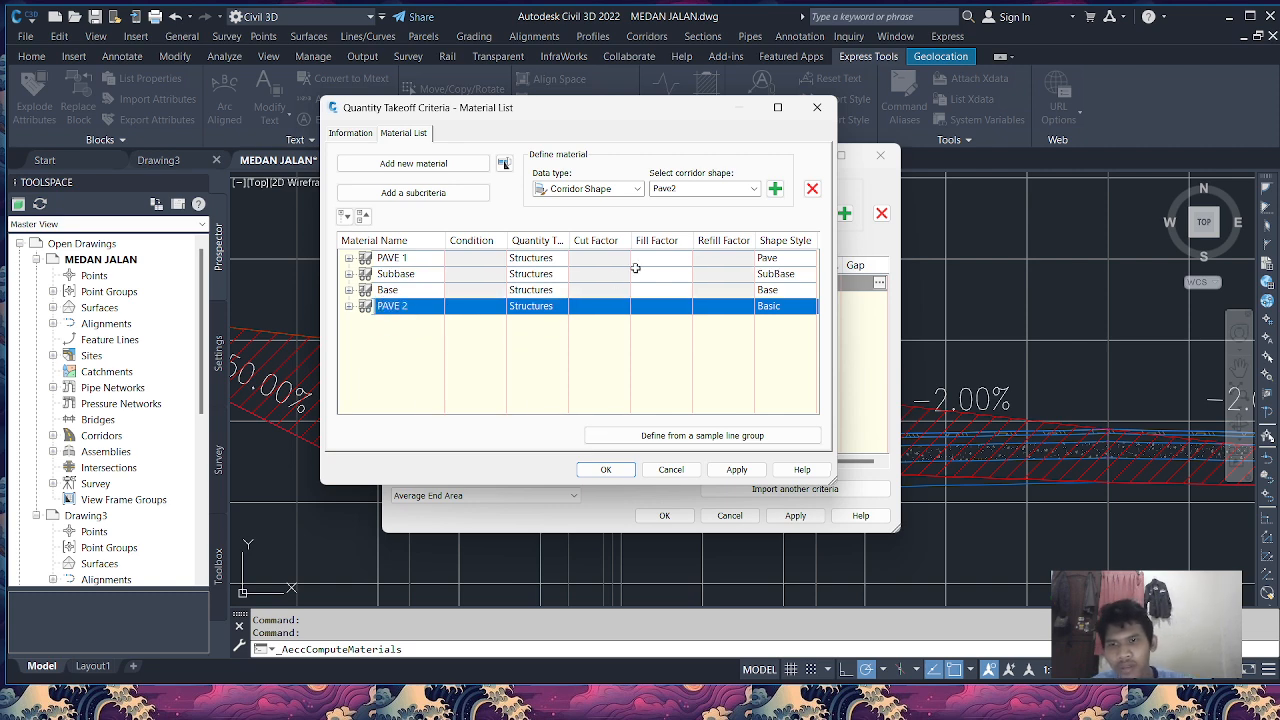
left_click(770, 257)
left_click(768, 259)
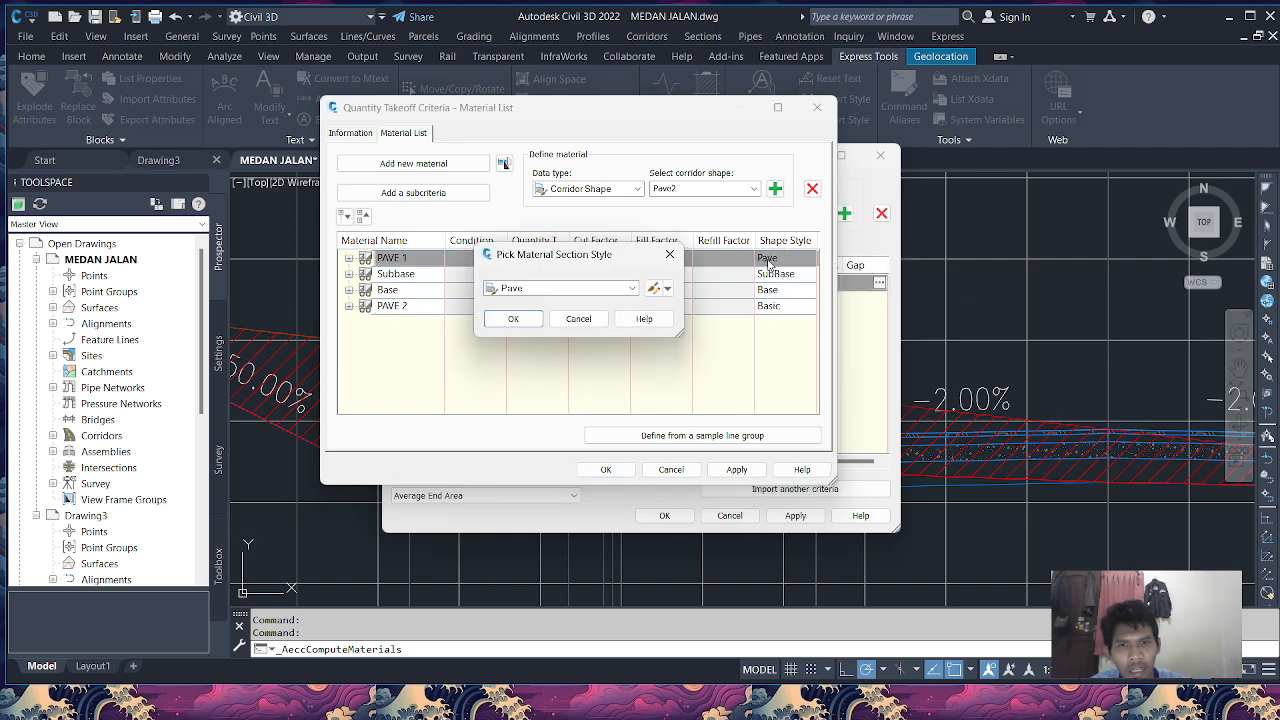
left_click(632, 289)
left_click(540, 518)
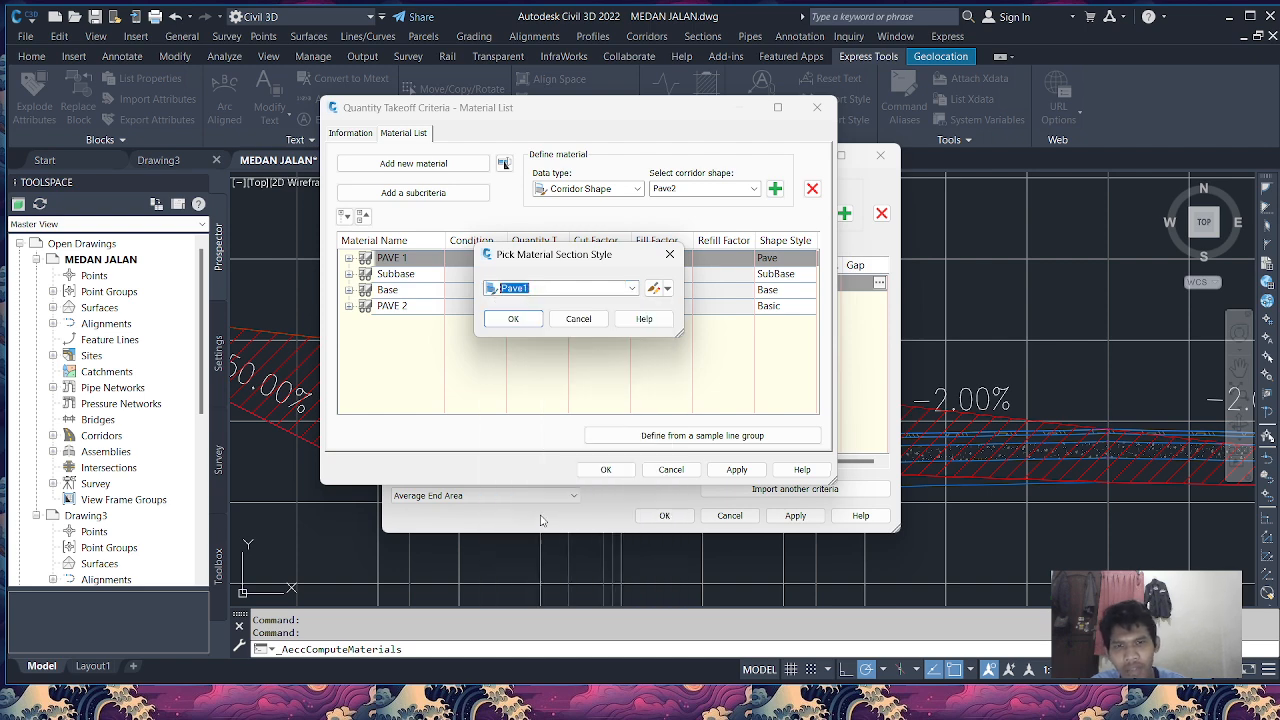
left_click(513, 318)
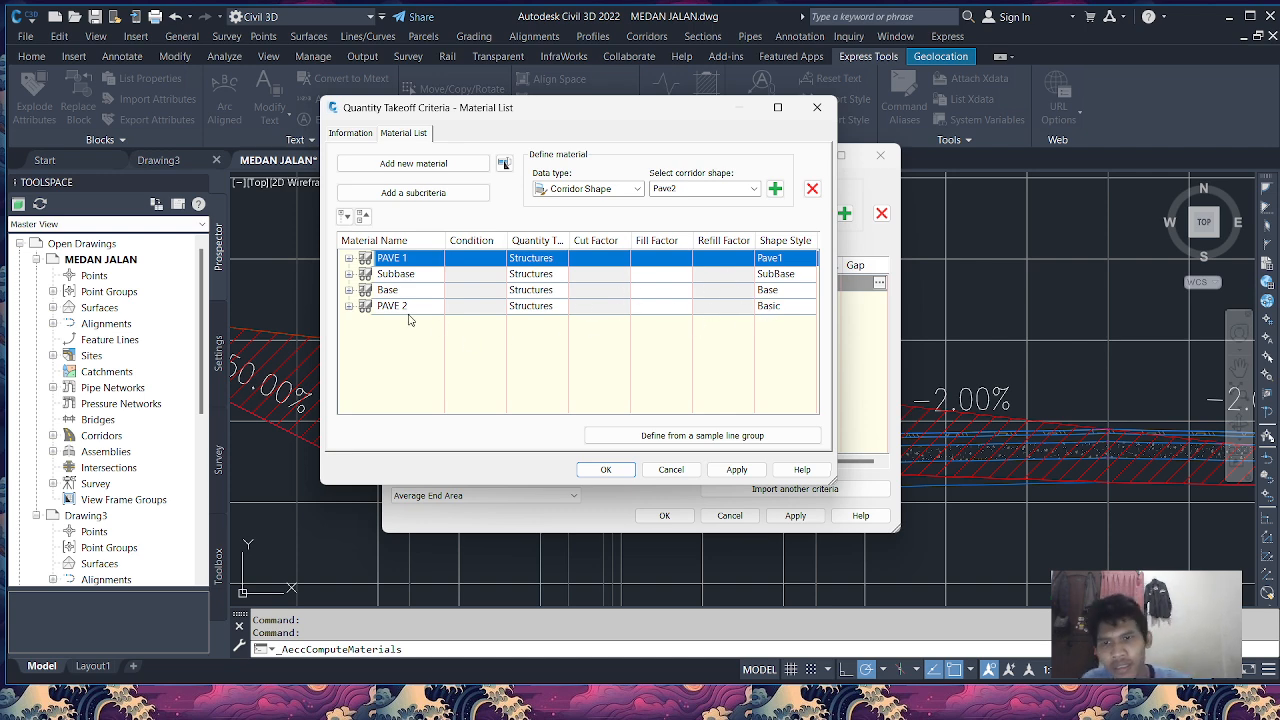
Set the shape style of PAVE 2 to Pave2, and apply and accept the Material List criteria.
left_click(778, 306)
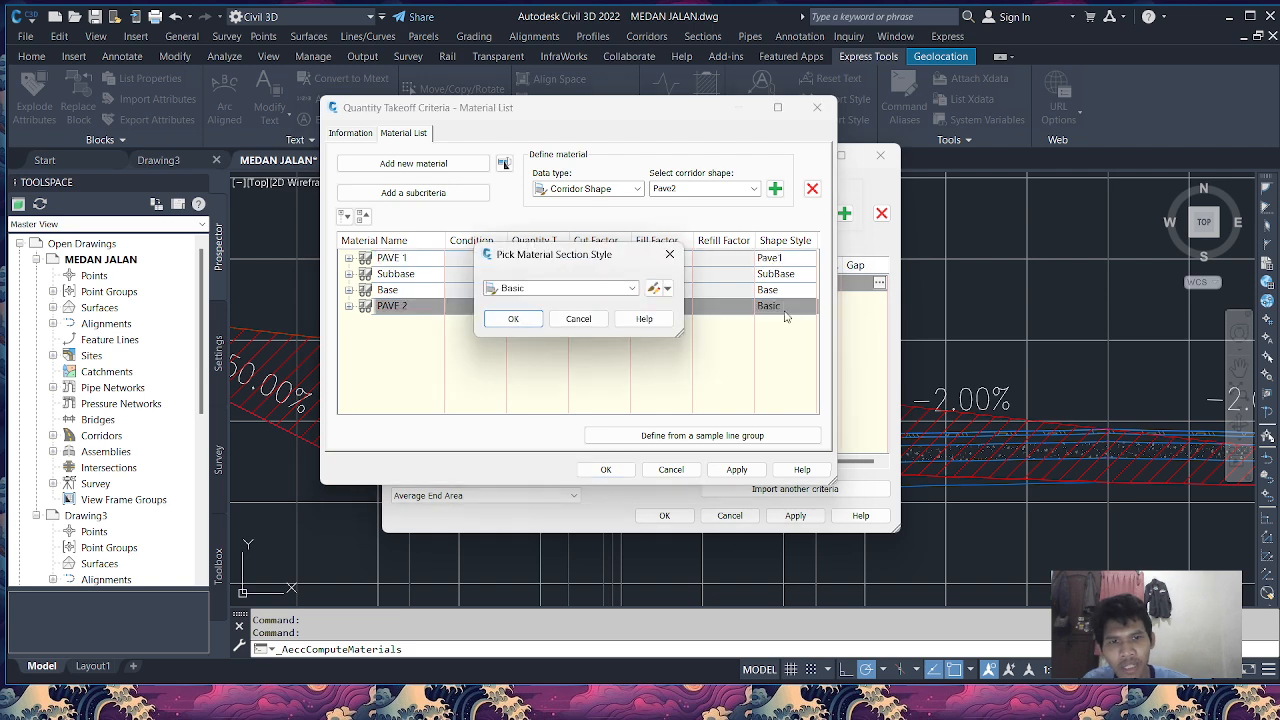
left_click(632, 289)
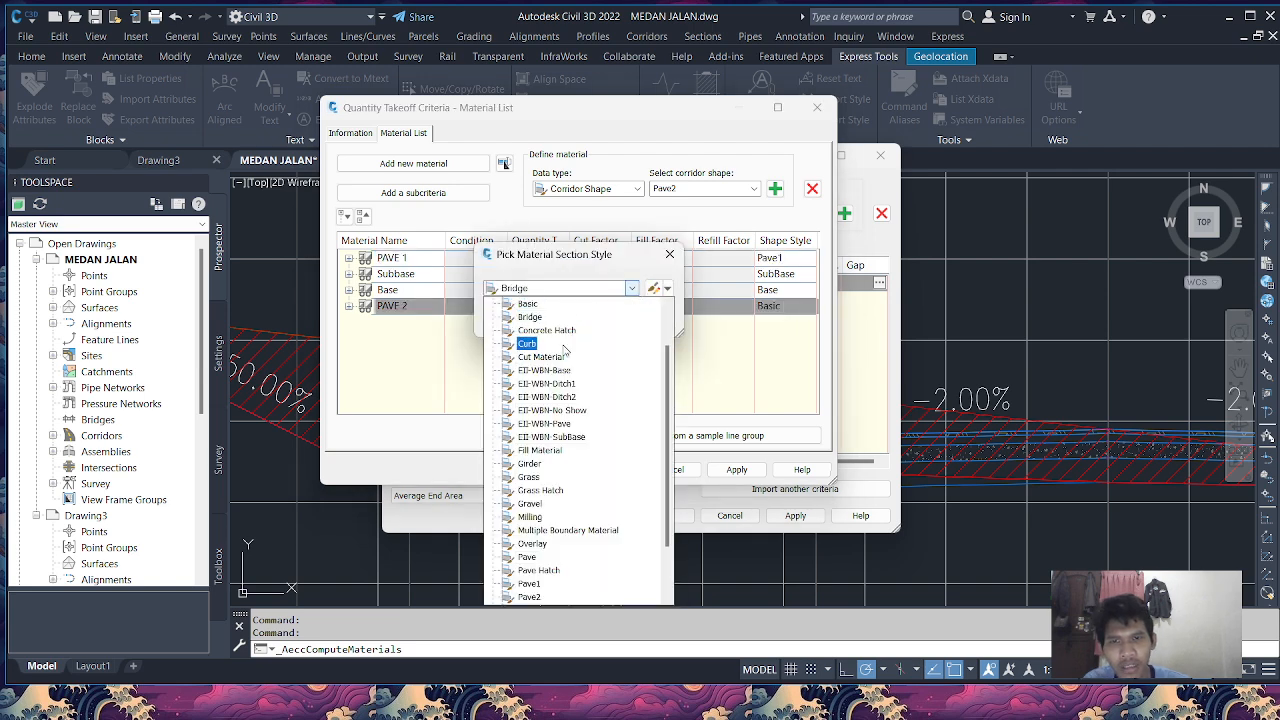
left_click(529, 597)
left_click(513, 318)
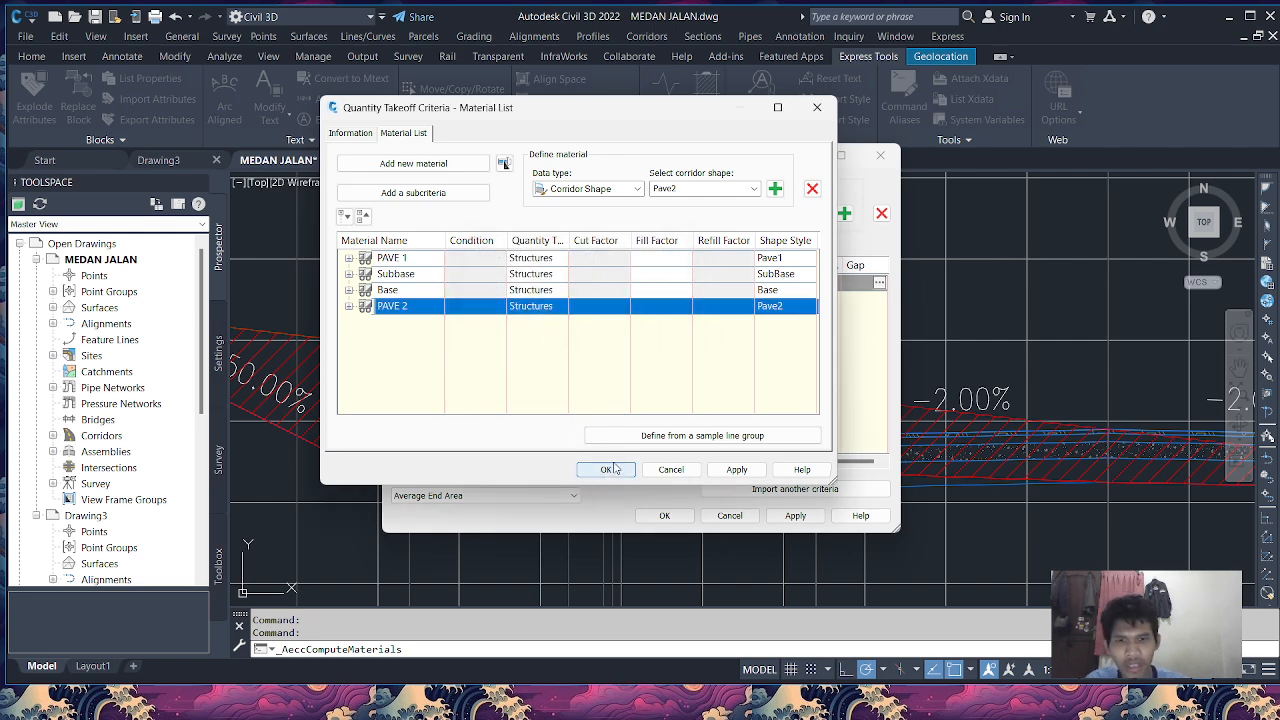
left_click(737, 469)
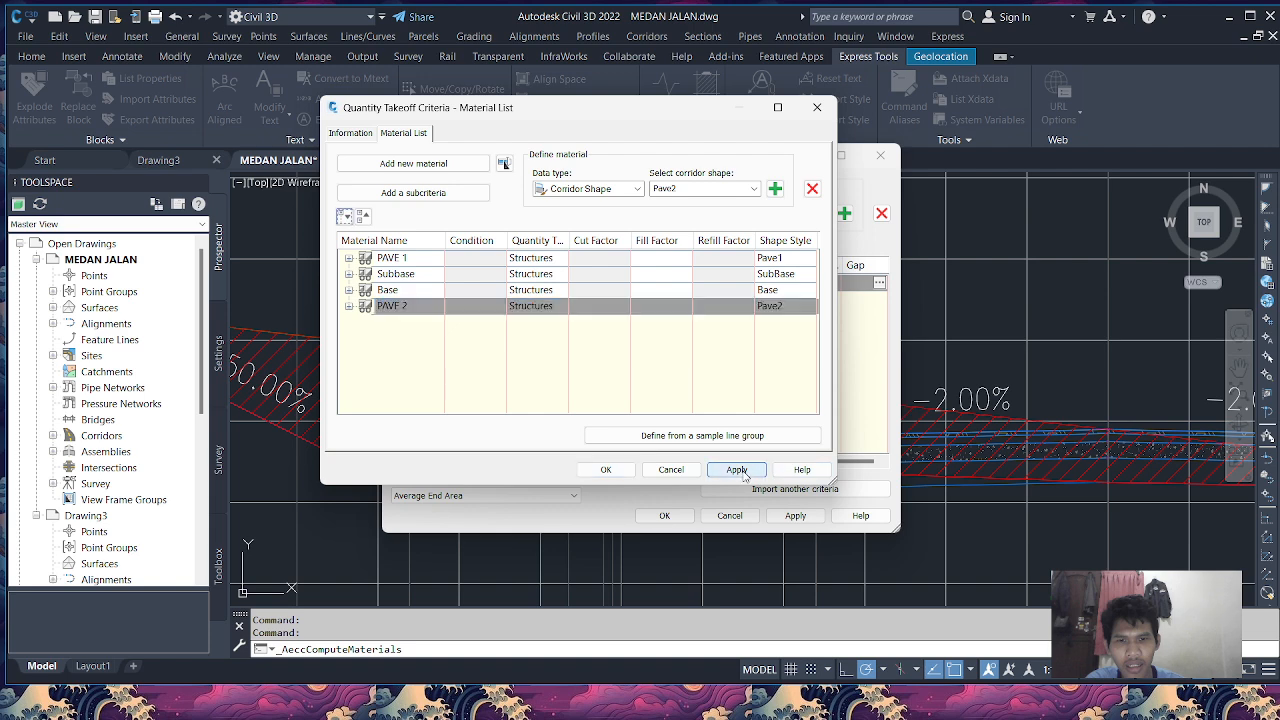
left_click(606, 470)
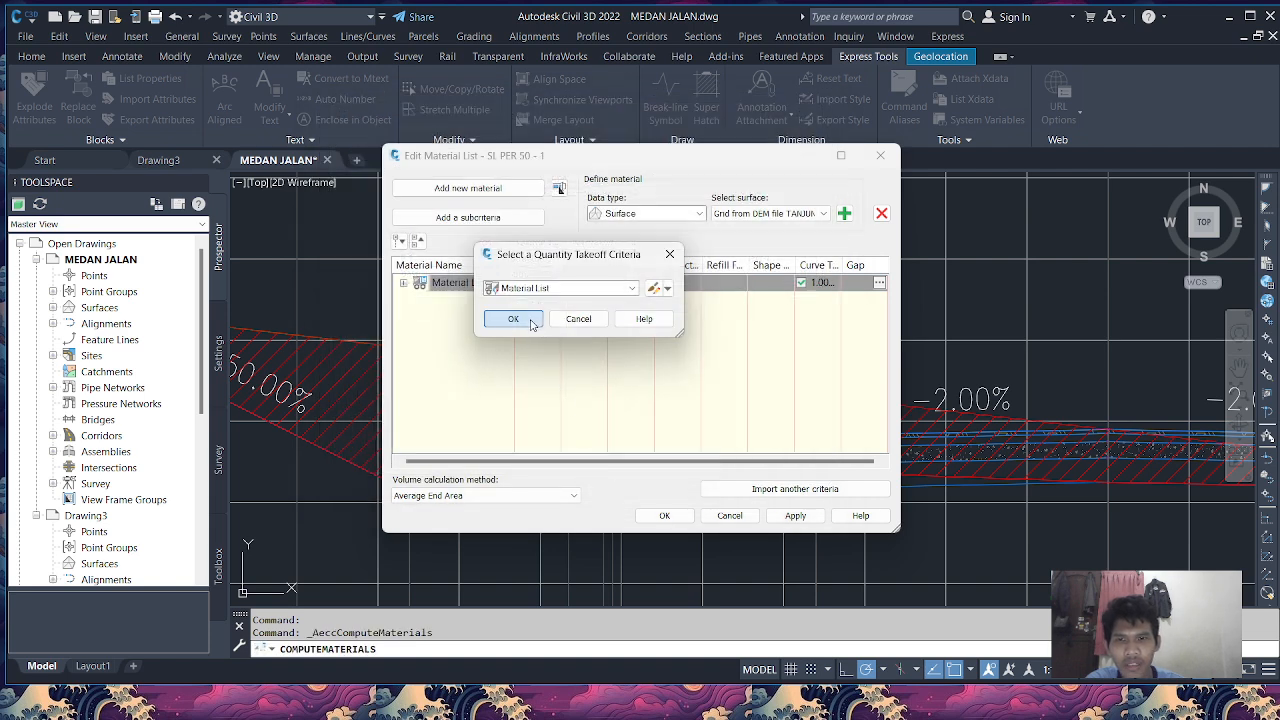
Import the Material List criteria, mapping Pave1, SubBase Material, Base Material and Pave2 to the matching Corridor 1 shapes Pave1, SubBase, Base and Pave2.
left_click(532, 322)
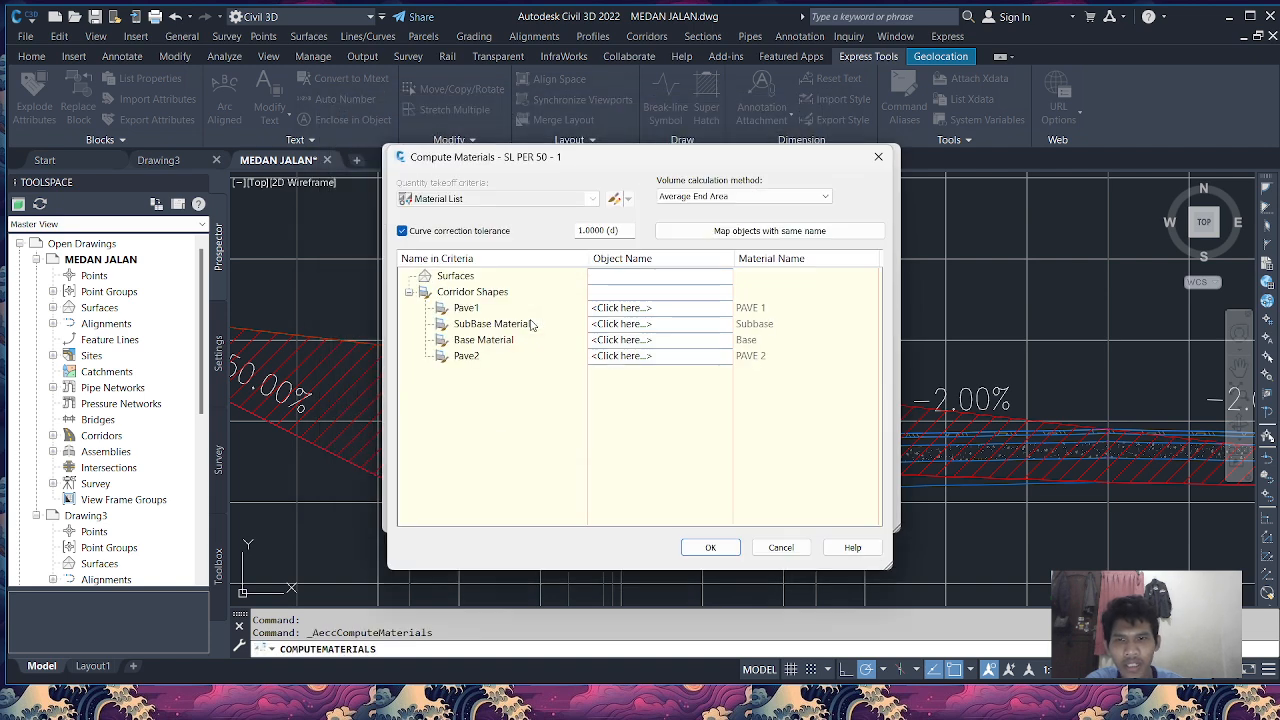
left_click(634, 311)
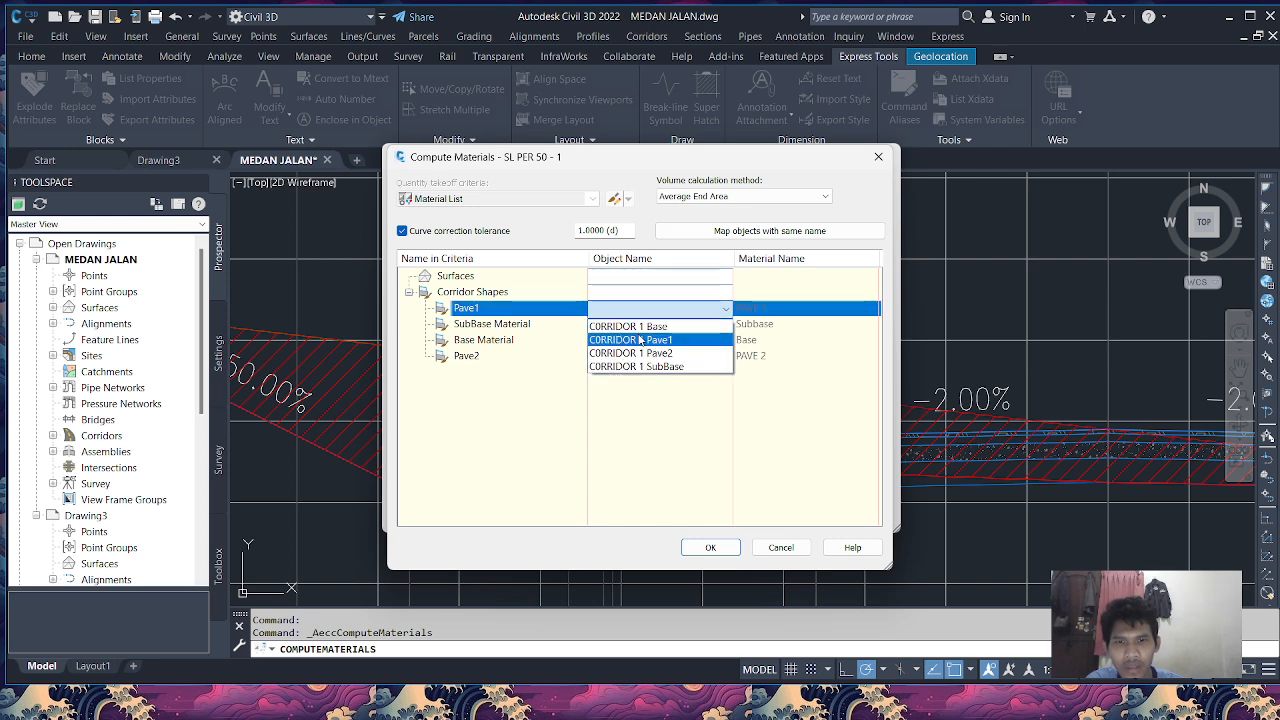
left_click(640, 340)
left_click(640, 324)
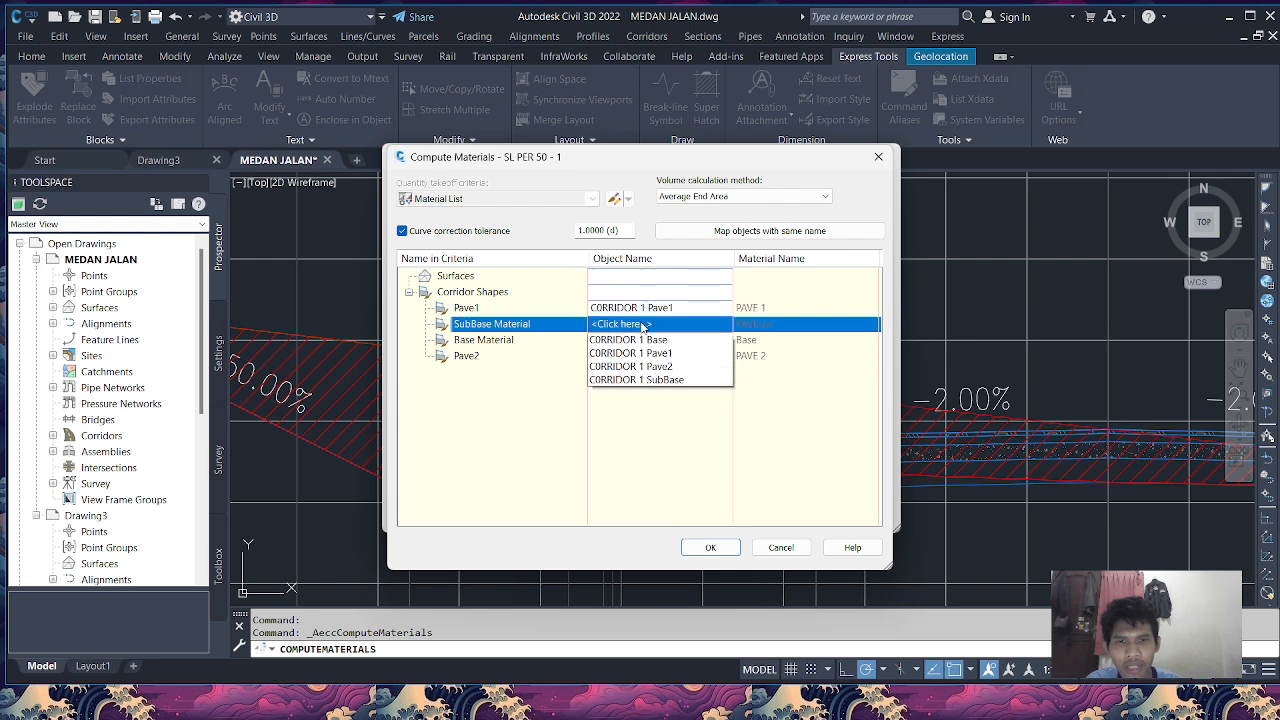
left_click(651, 383)
left_click(646, 343)
left_click(645, 362)
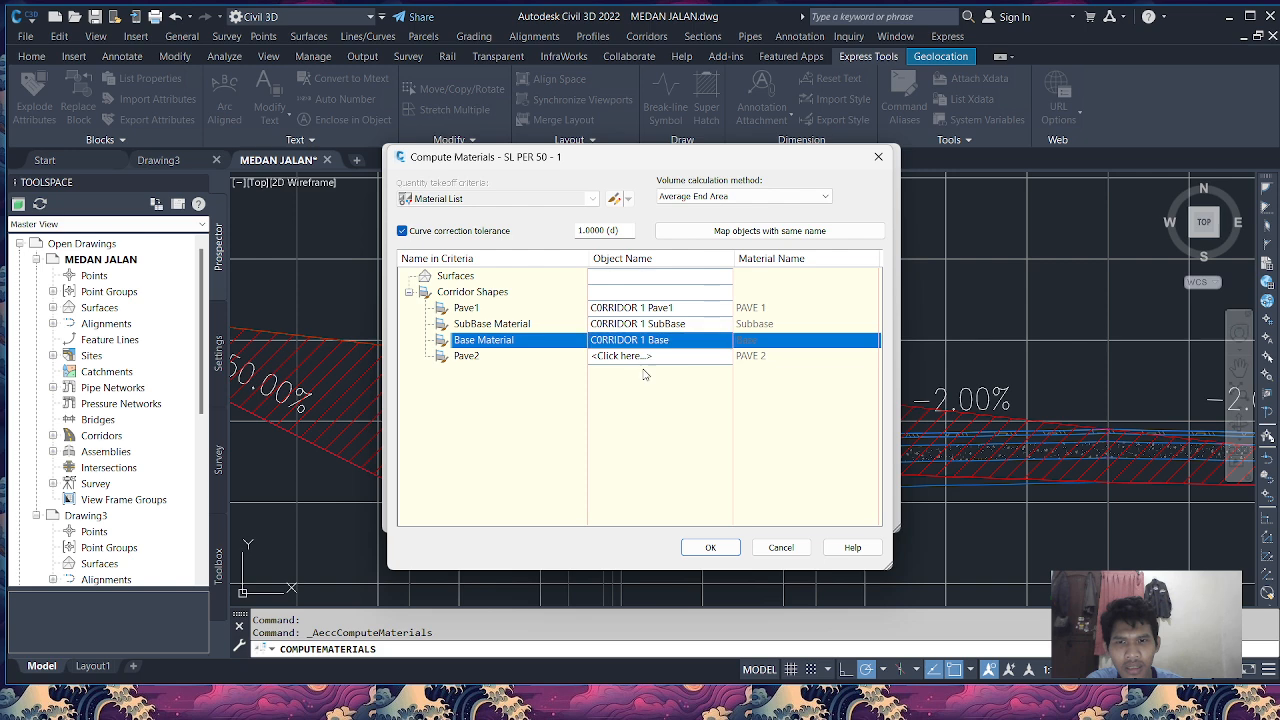
left_click(634, 358)
left_click(652, 404)
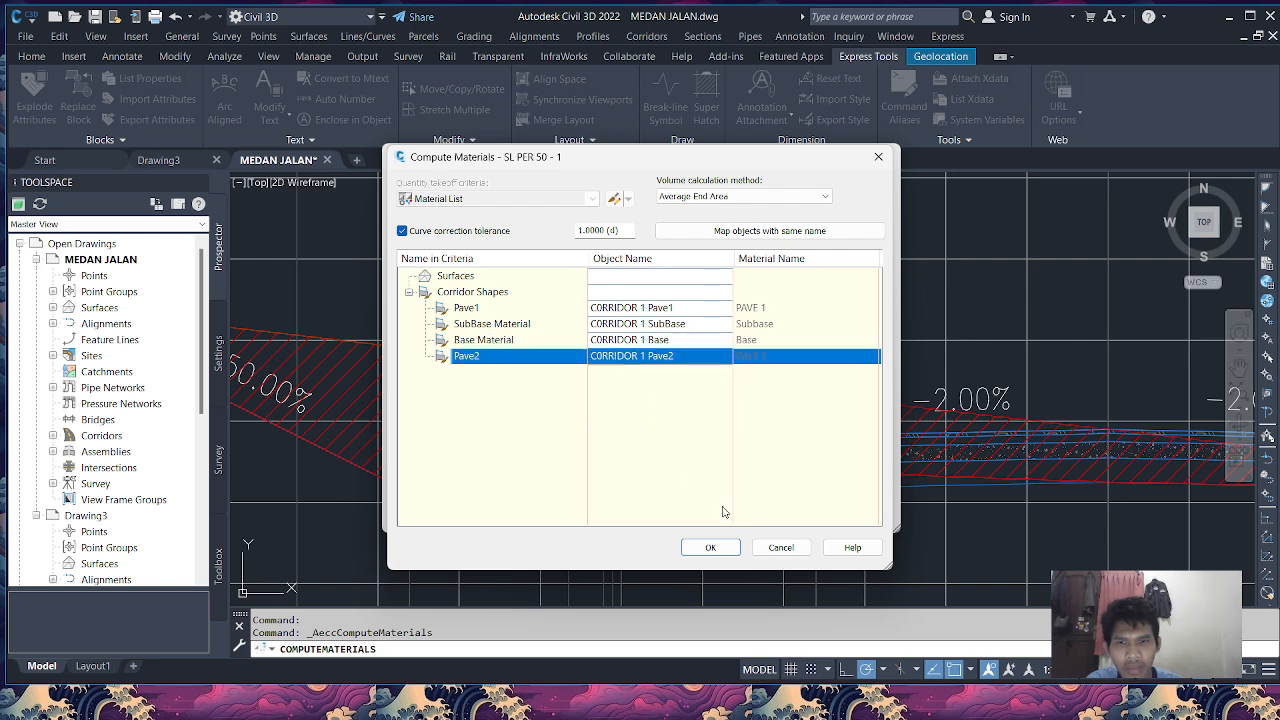
left_click(712, 548)
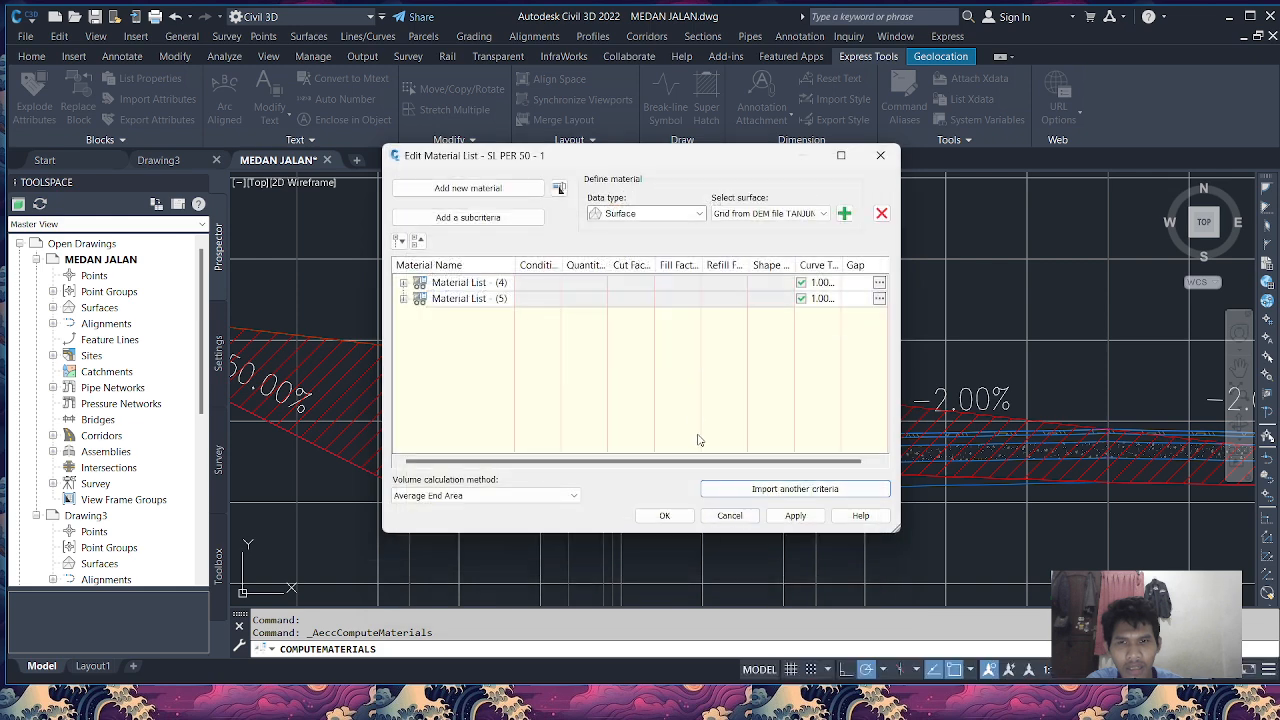
Expand the existing and the newly imported material lists to review the materials in each.
left_click(481, 284)
left_click(403, 283)
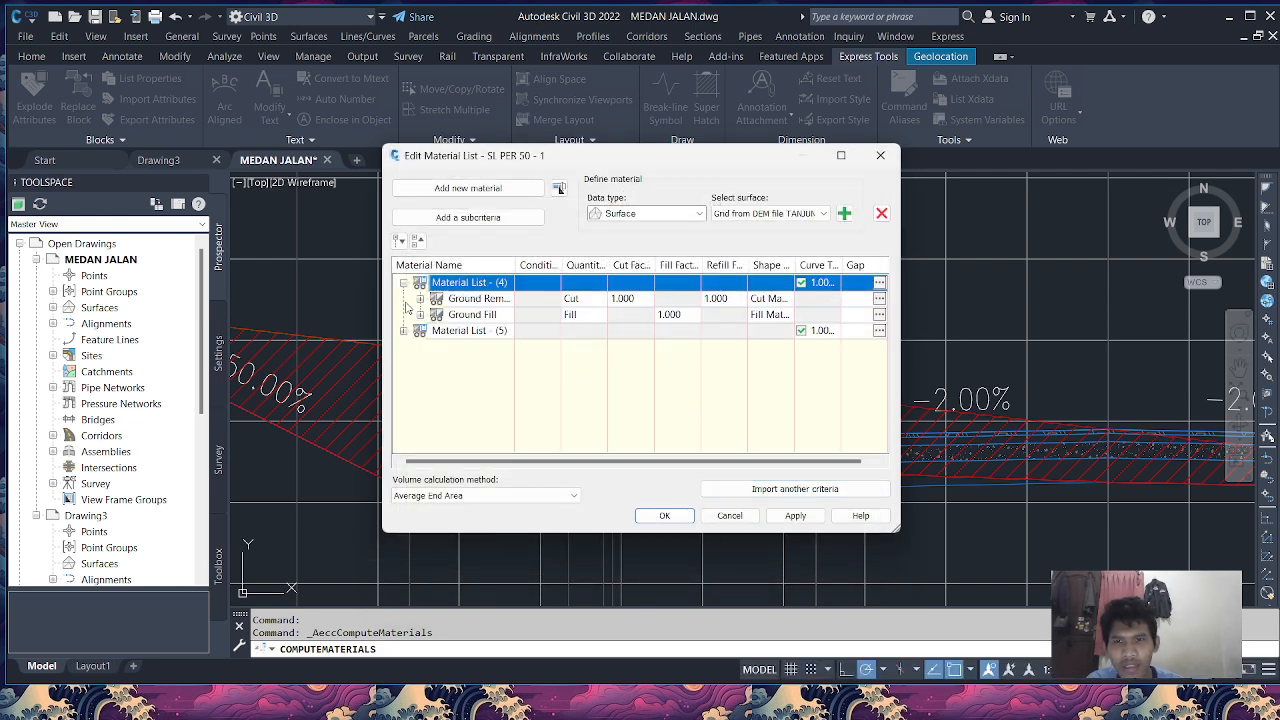
left_click(403, 331)
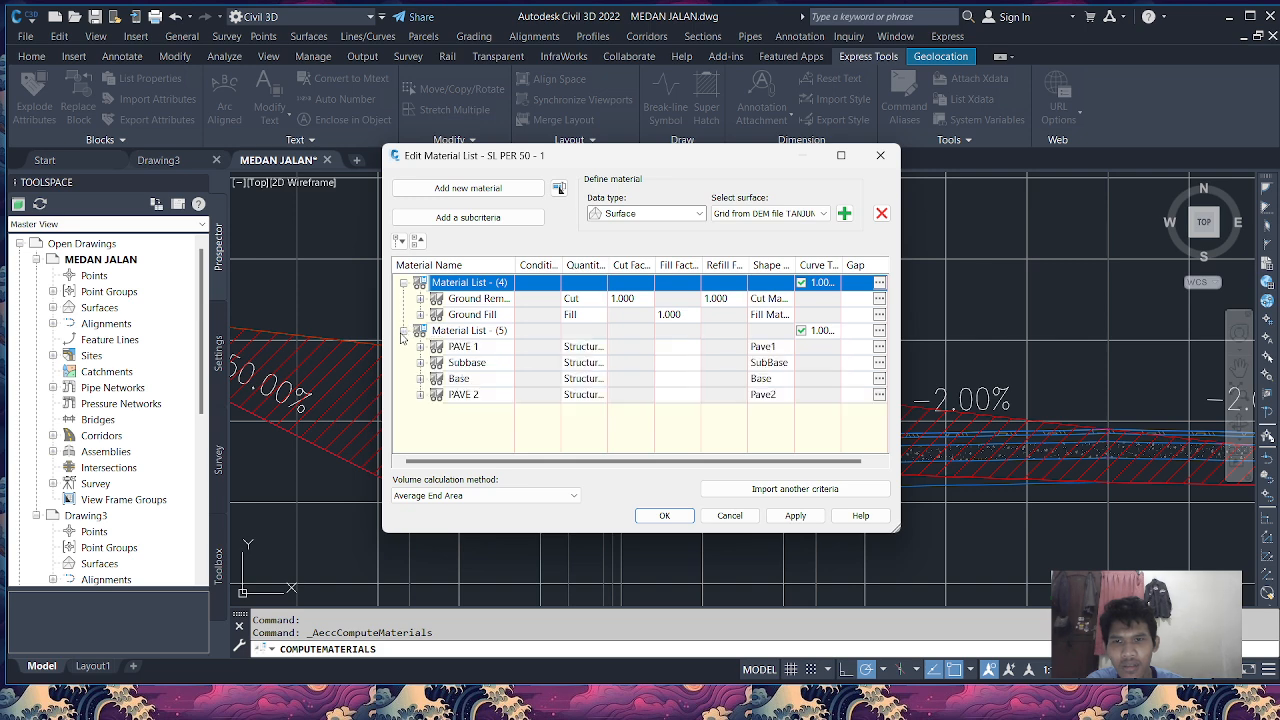
left_click(483, 282)
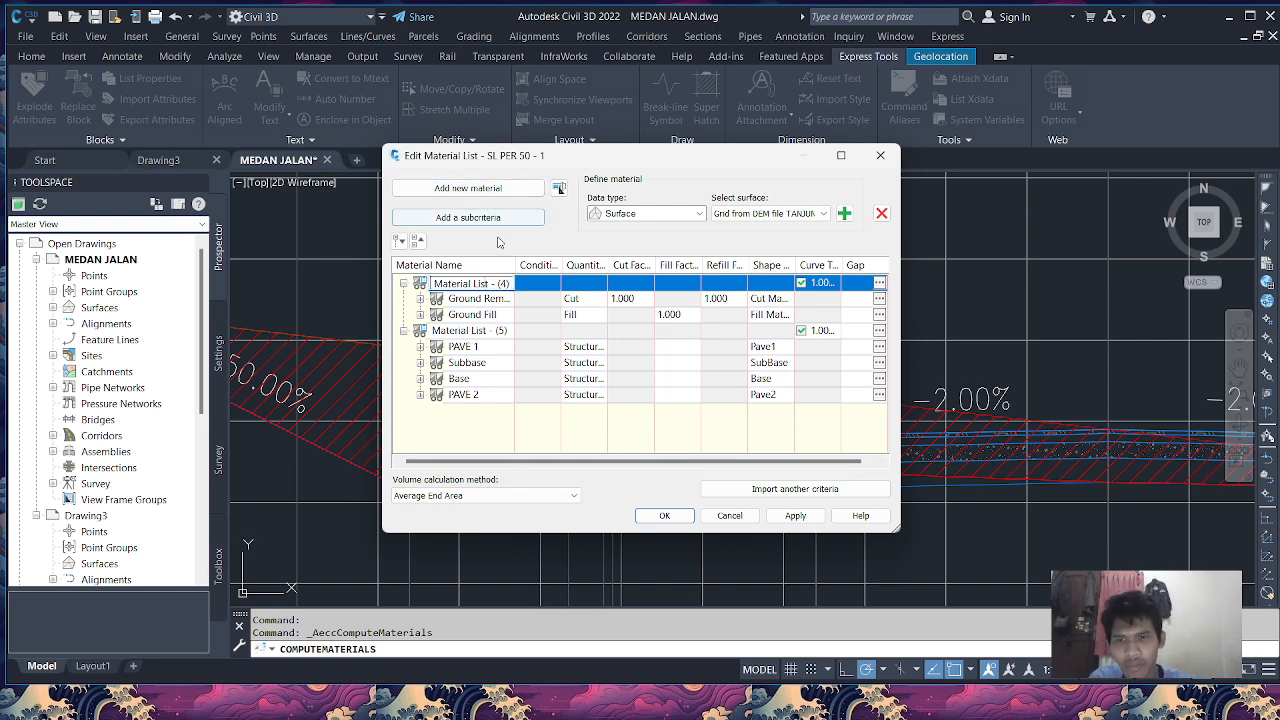
key("Return")
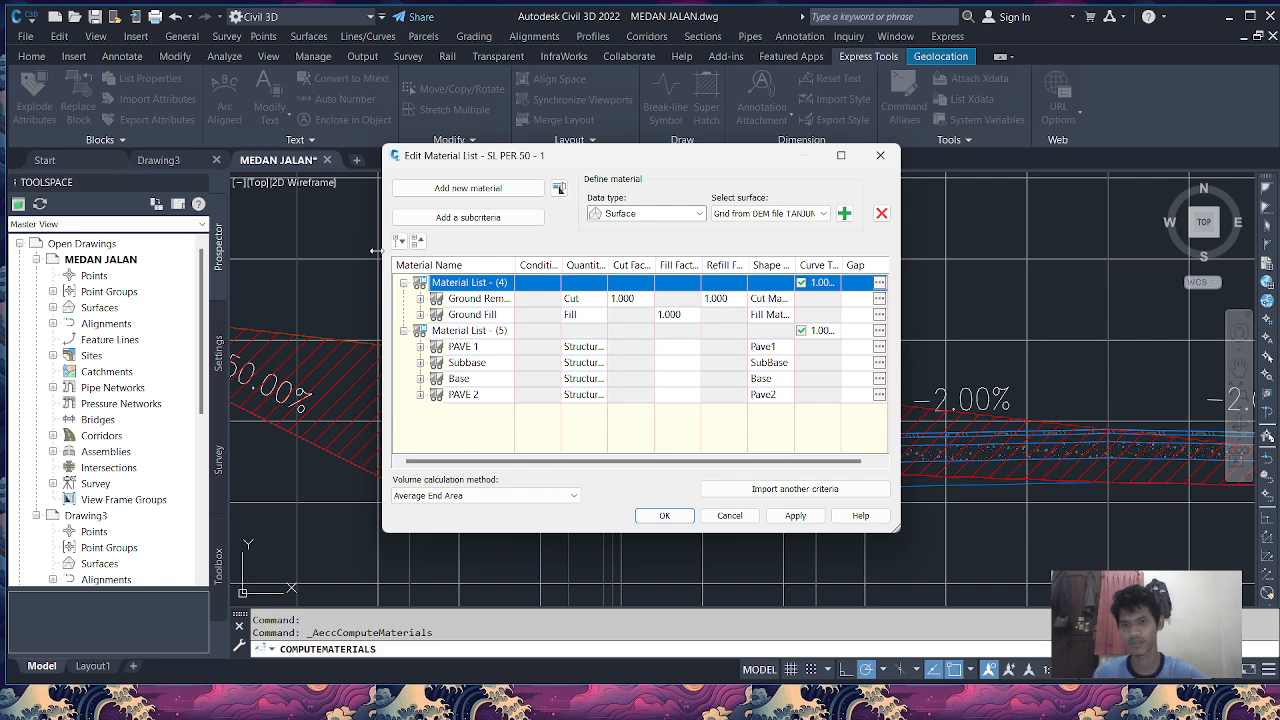
key("Down")
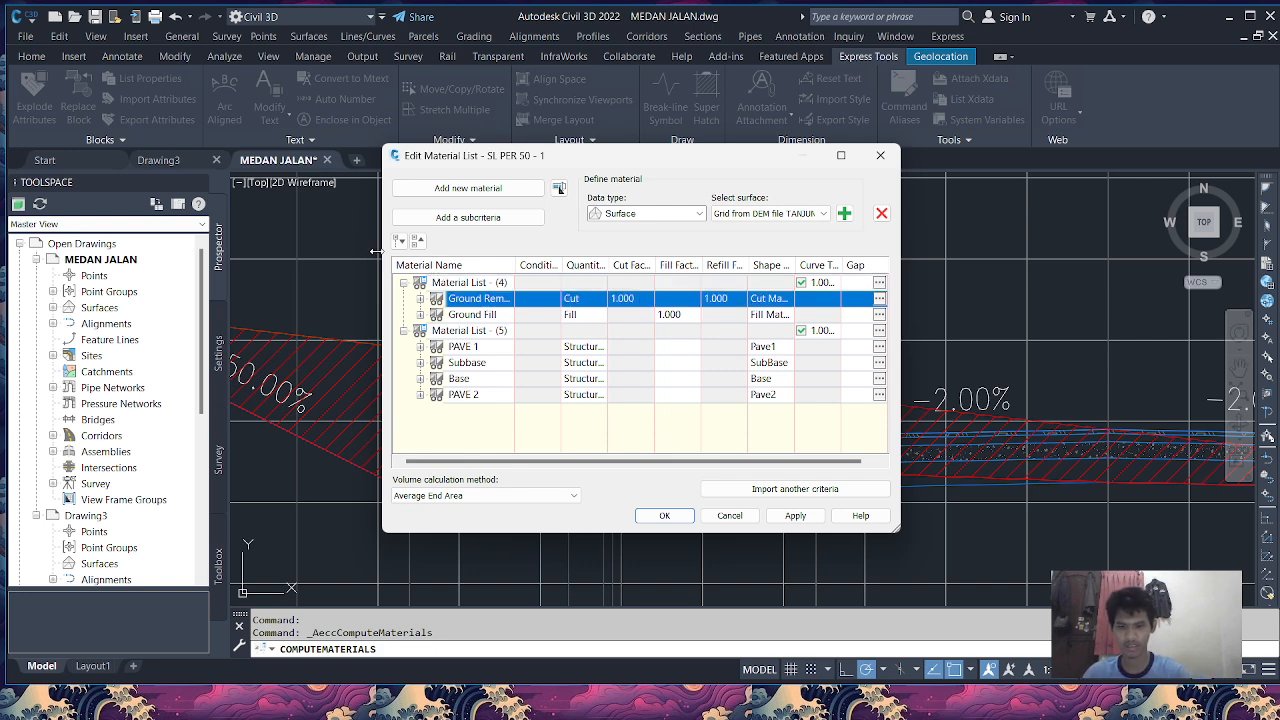
mouse_move(756, 719)
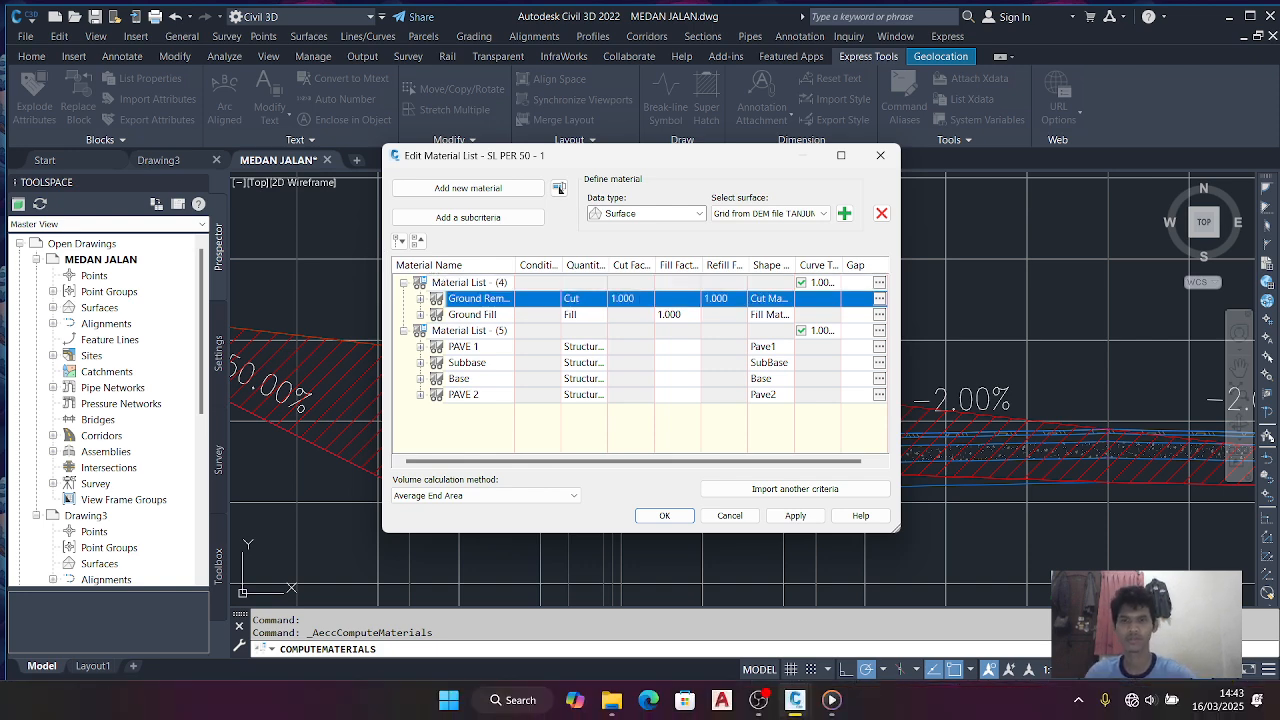
double_click(479, 284)
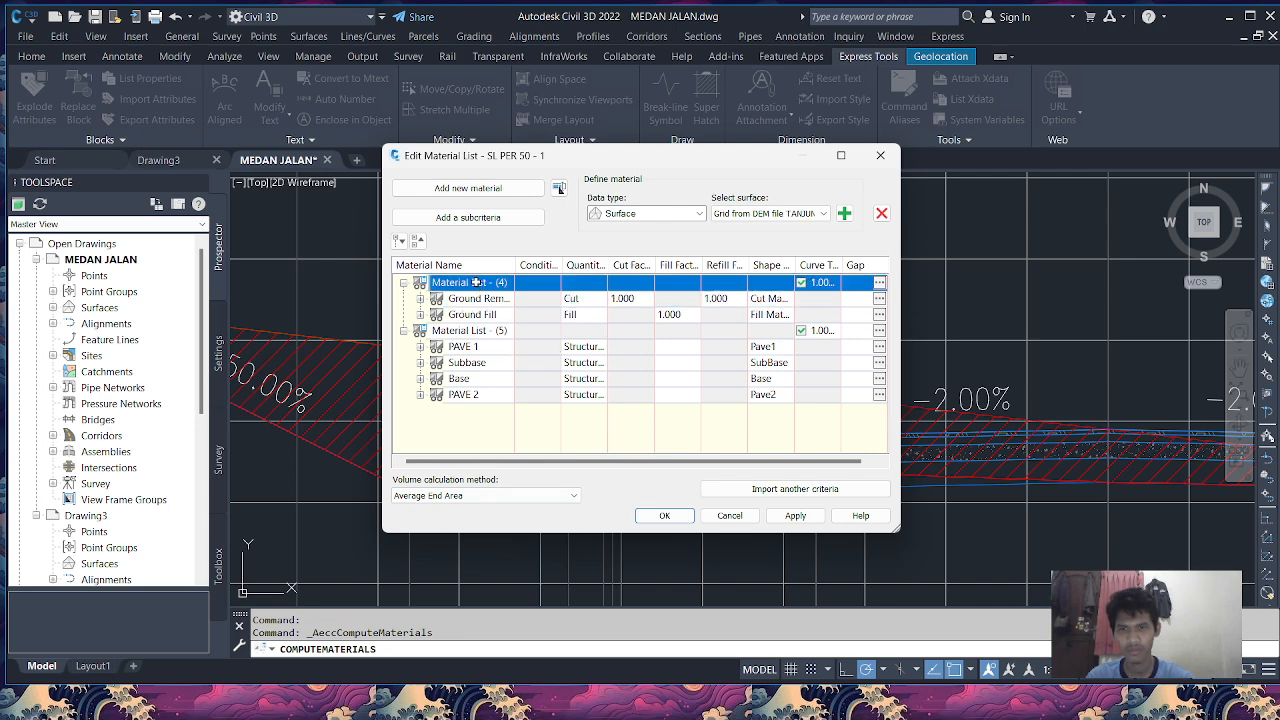
left_click(477, 283)
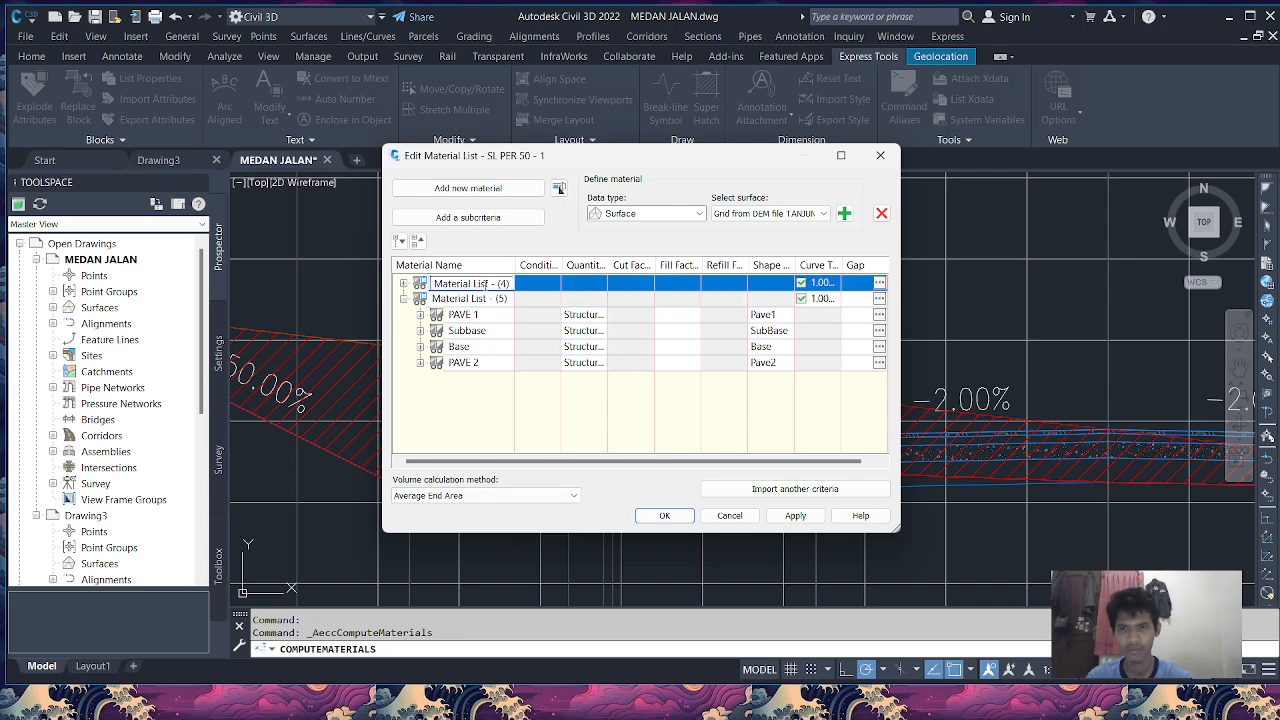
double_click(479, 284)
left_click(415, 289)
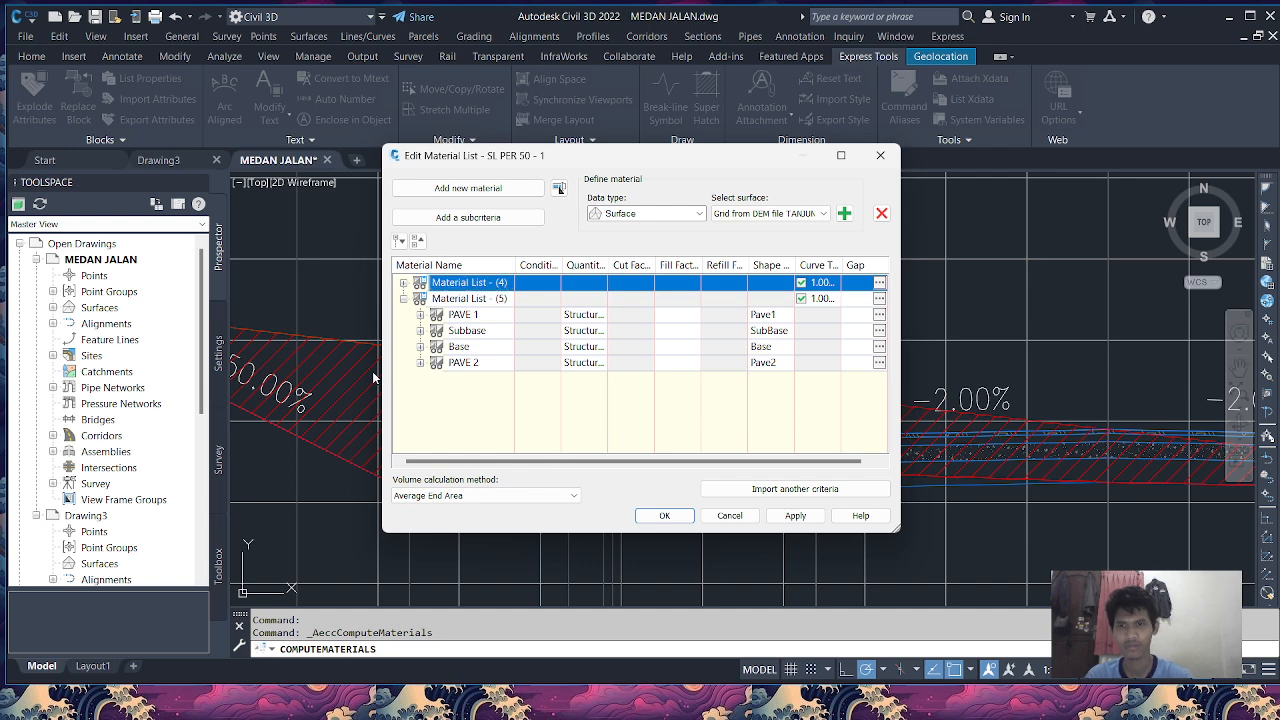
Rename the material list containing the ground removal and ground fill materials as GALIAN DAN TIMBUNAN.
left_click(404, 284)
left_click(443, 284)
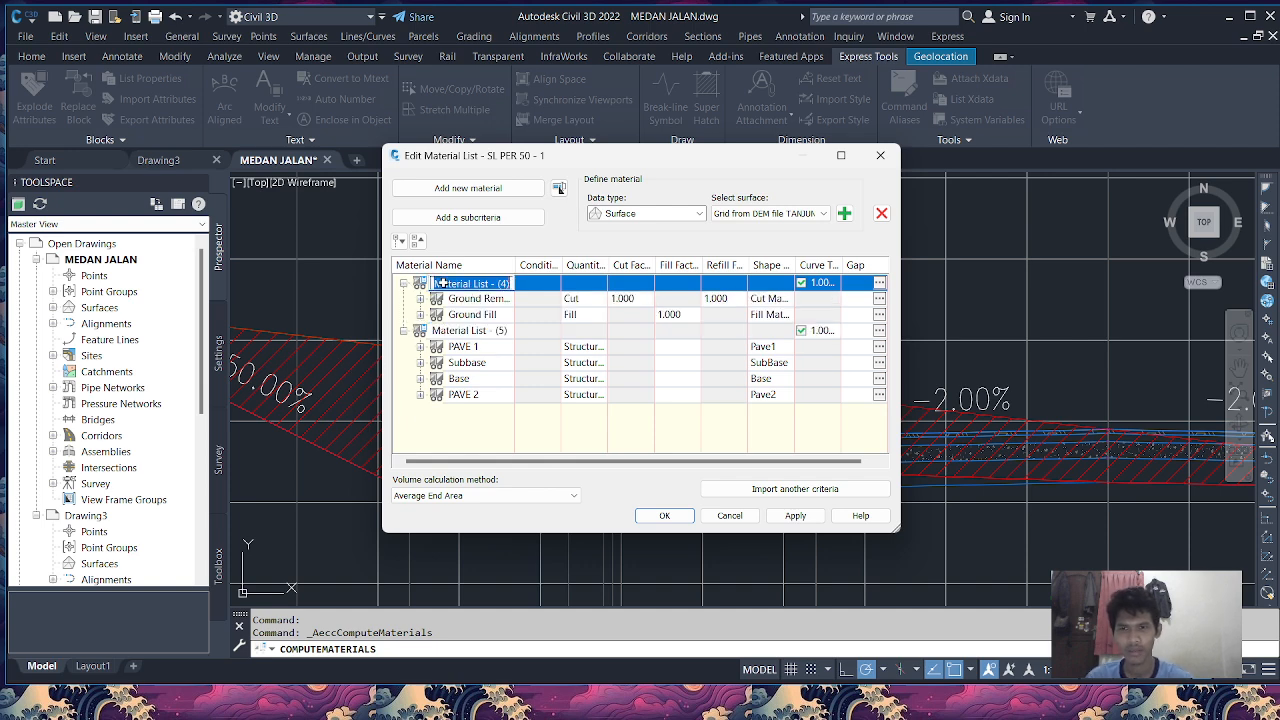
type("GAL")
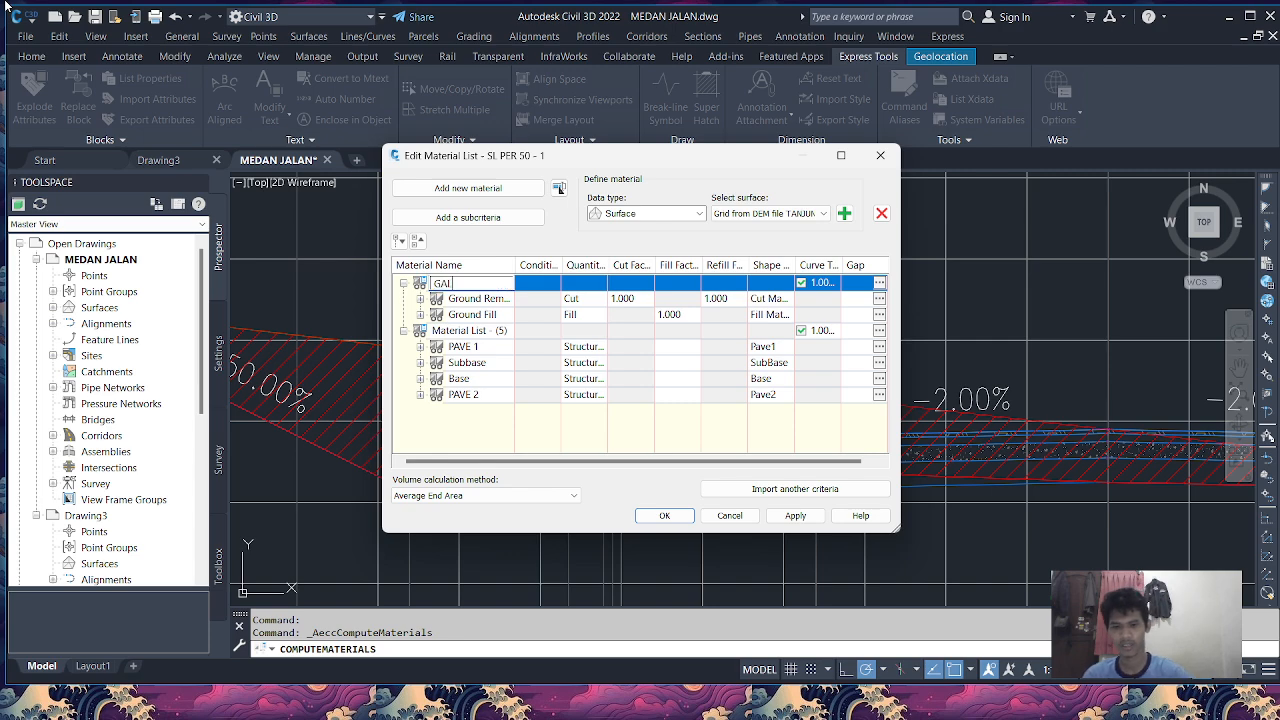
type("IAN DAN TIMBUNAN")
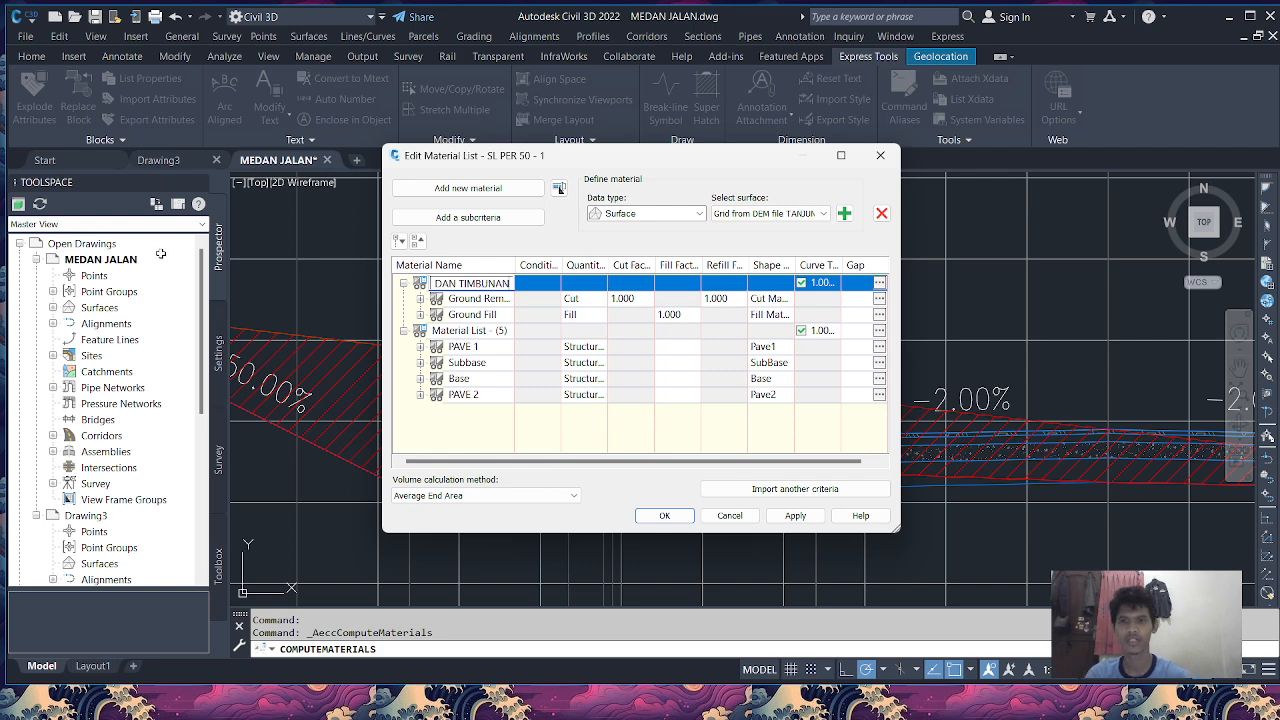
Rename the pavement layers' material list as PERKERASAN and accept the edited material lists for the sample line group.
left_click(461, 331)
left_click(461, 331)
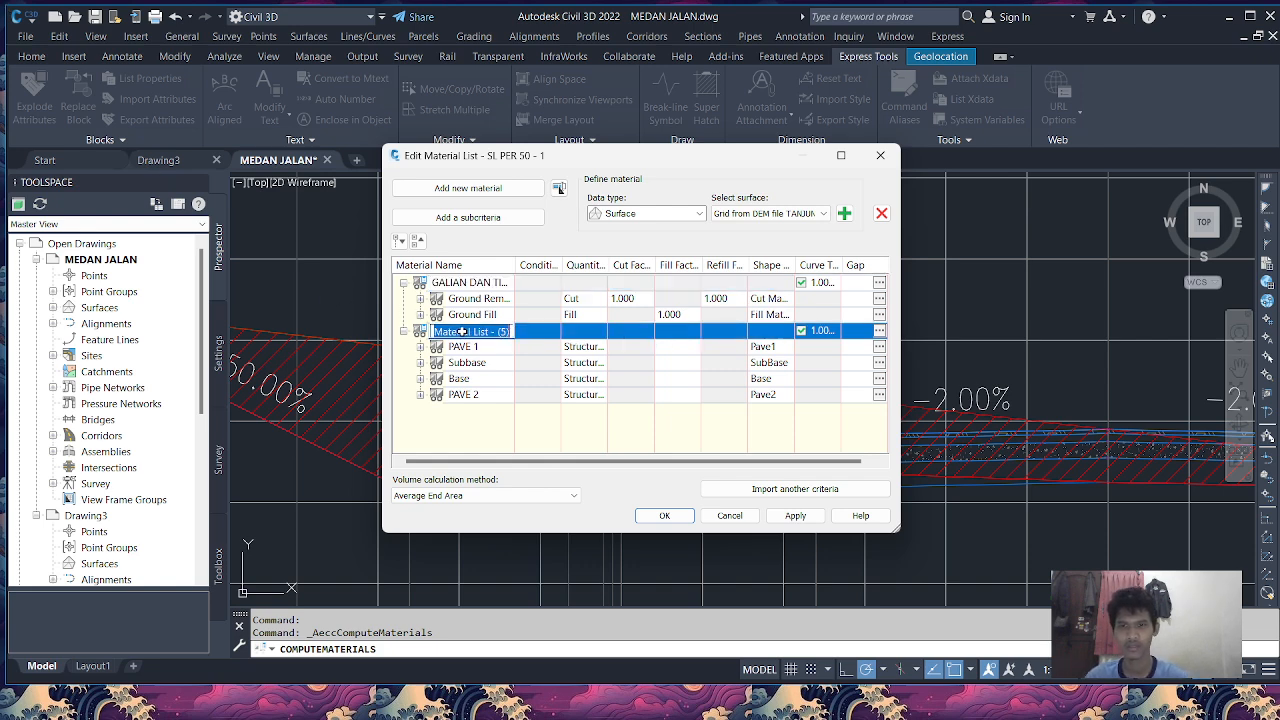
type("PERKERASAN")
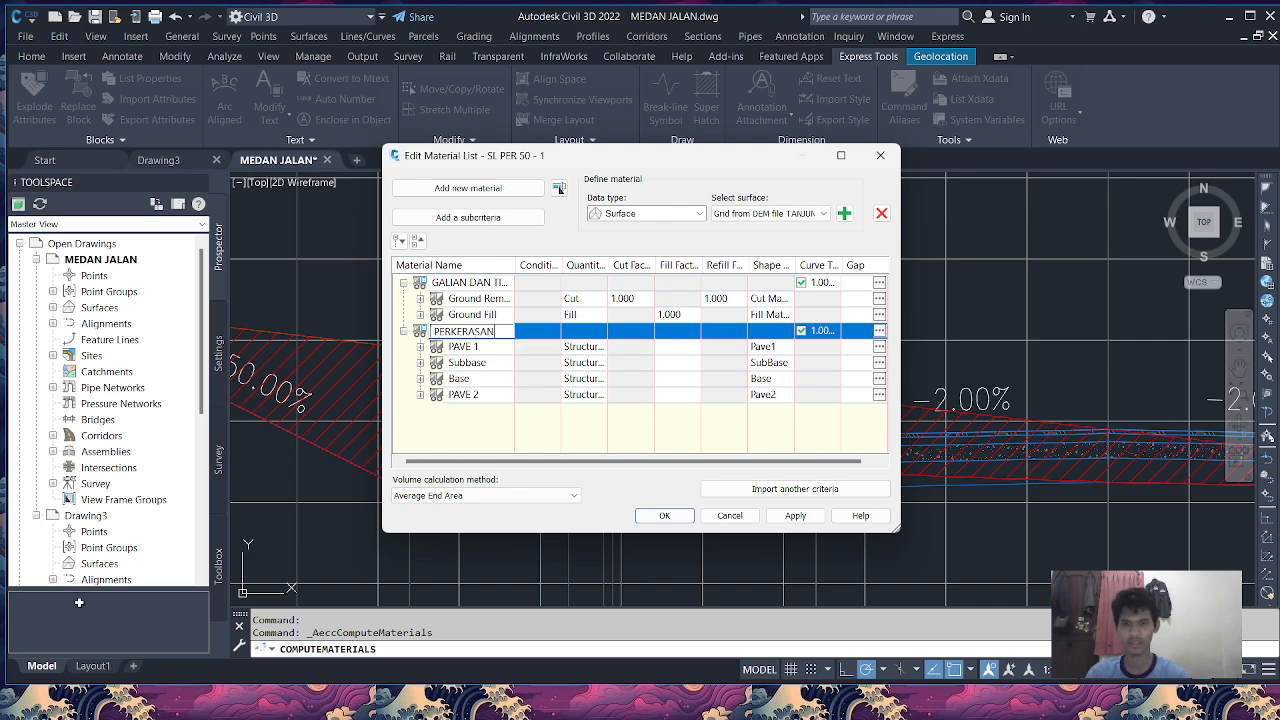
left_click(667, 516)
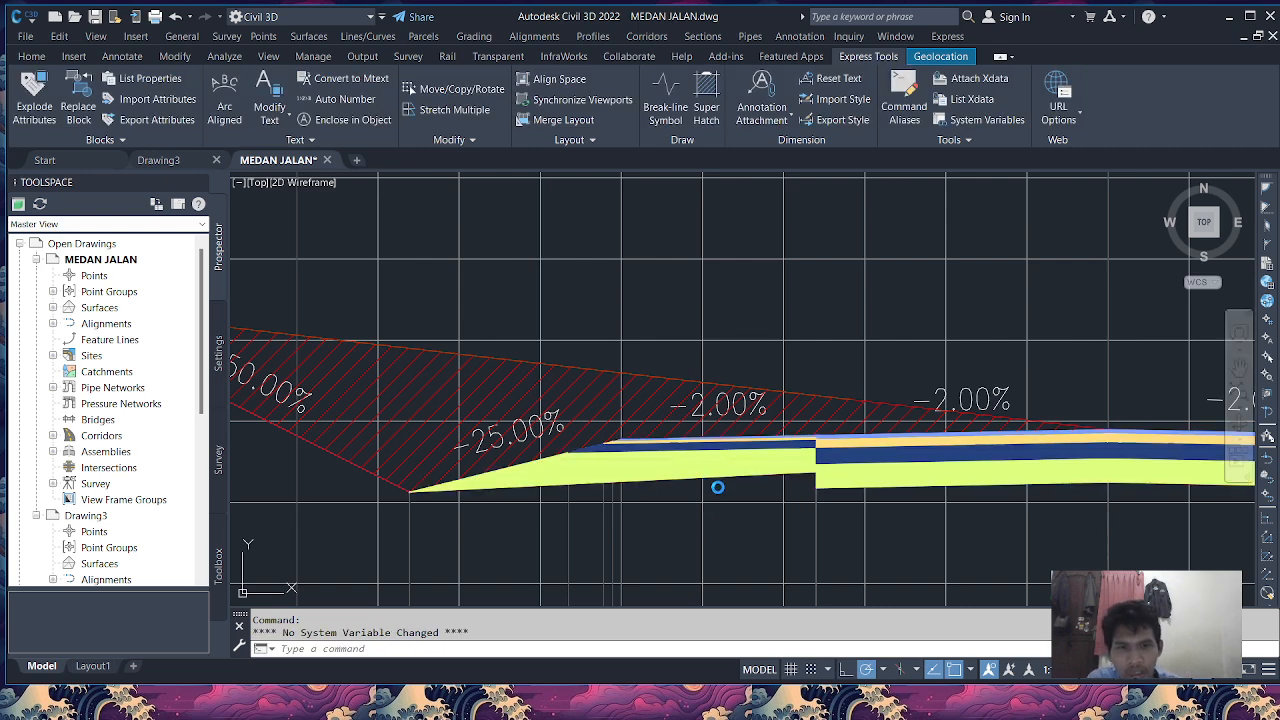
Examine the hatched section view at station 0+300.00 and the row of section view sheets.
scroll(697, 477, "down", 3)
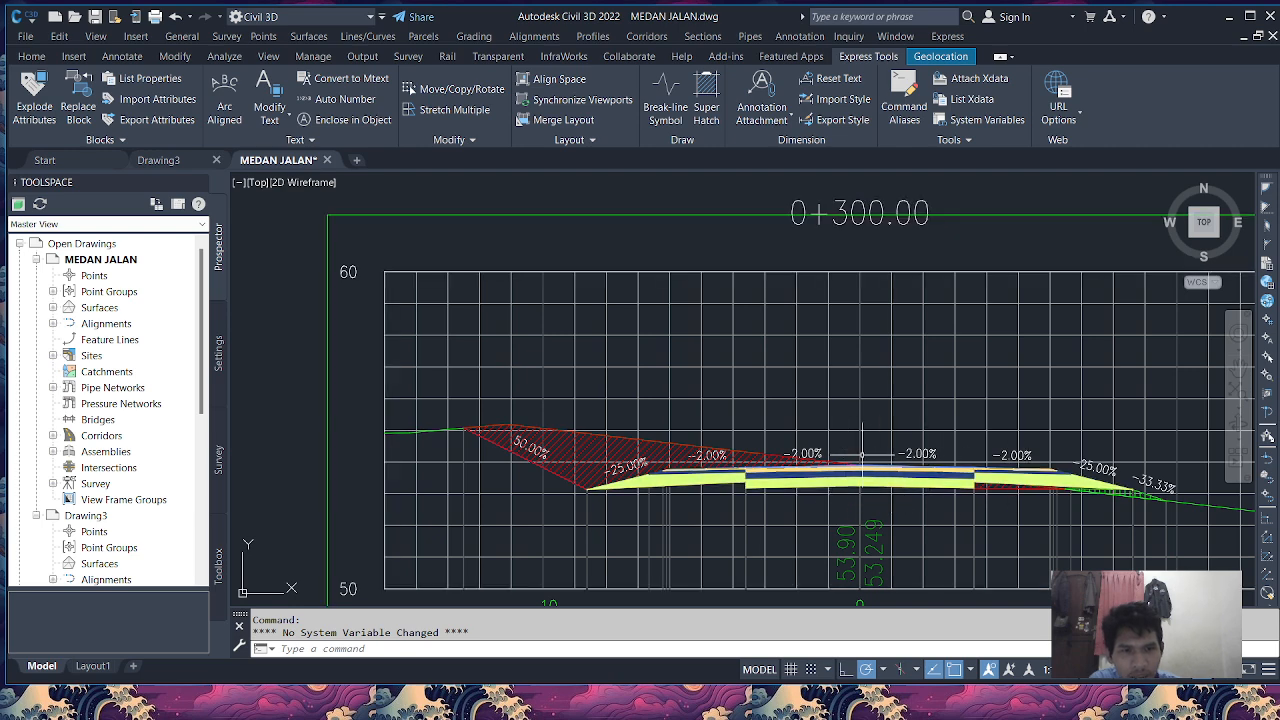
scroll(847, 461, "down", 7)
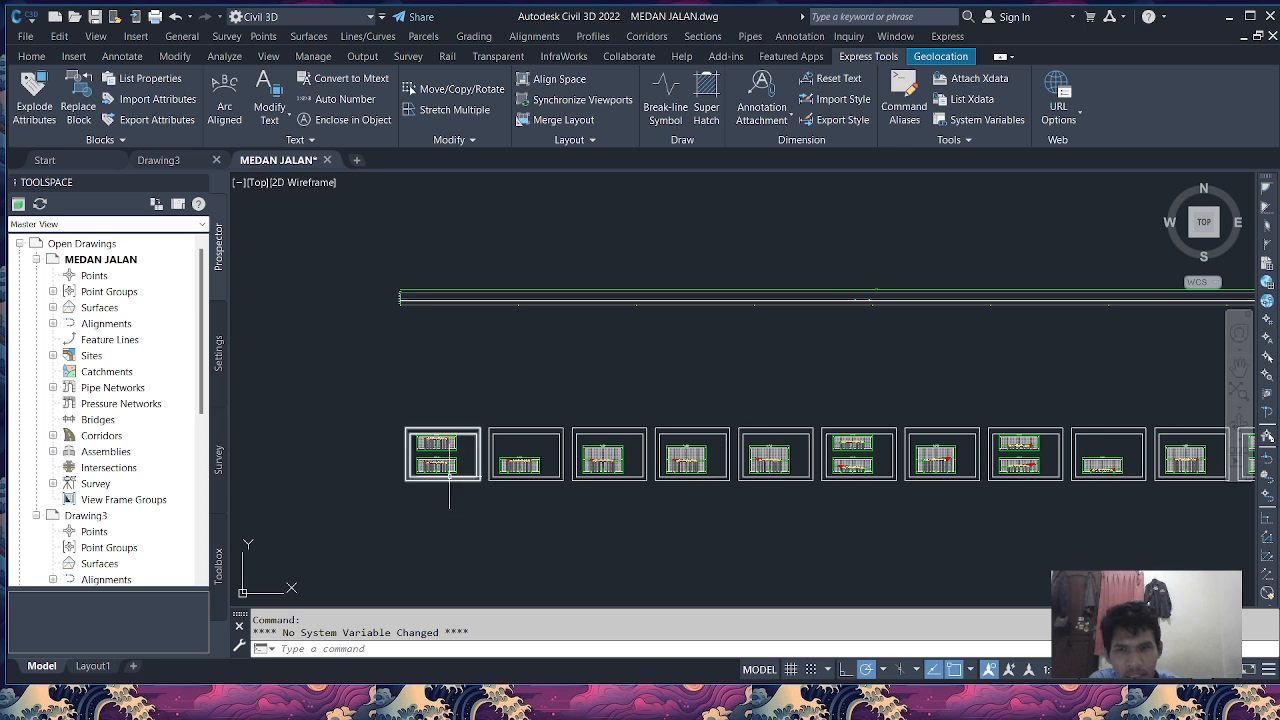
scroll(470, 468, "down", 3)
scroll(560, 450, "up", 5)
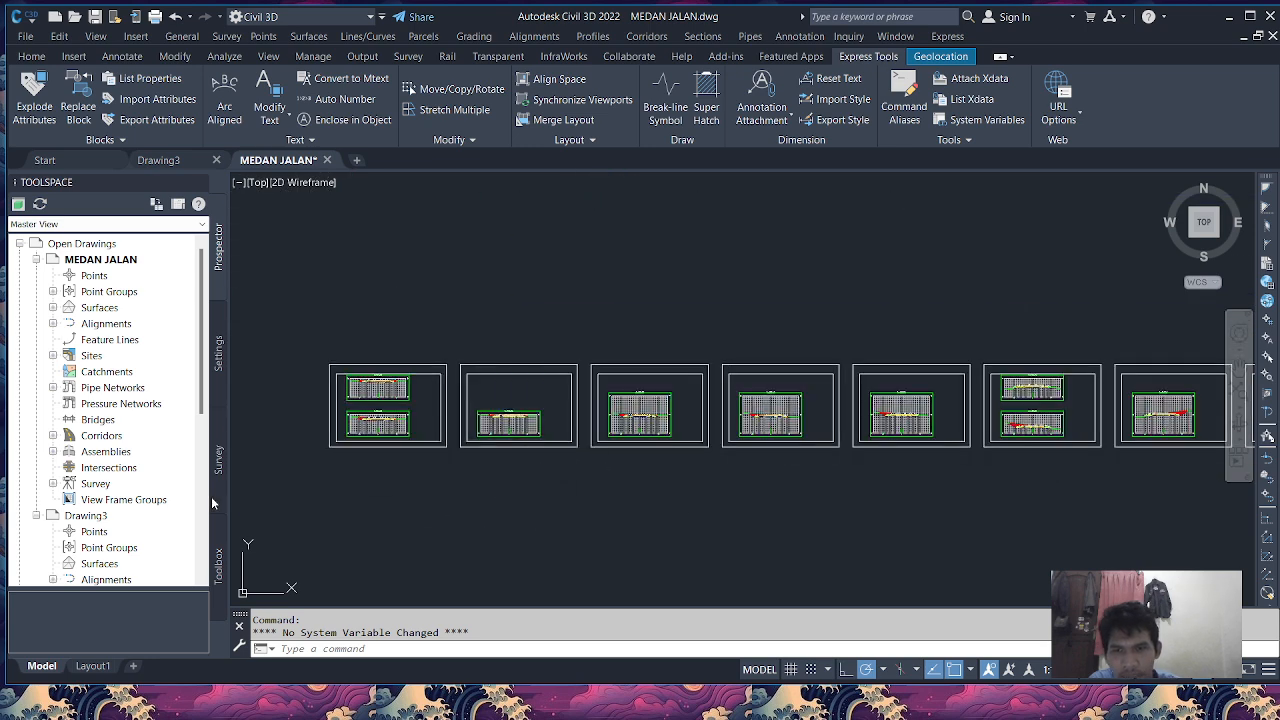
scroll(370, 455, "up", 4)
scroll(960, 385, "down", 2)
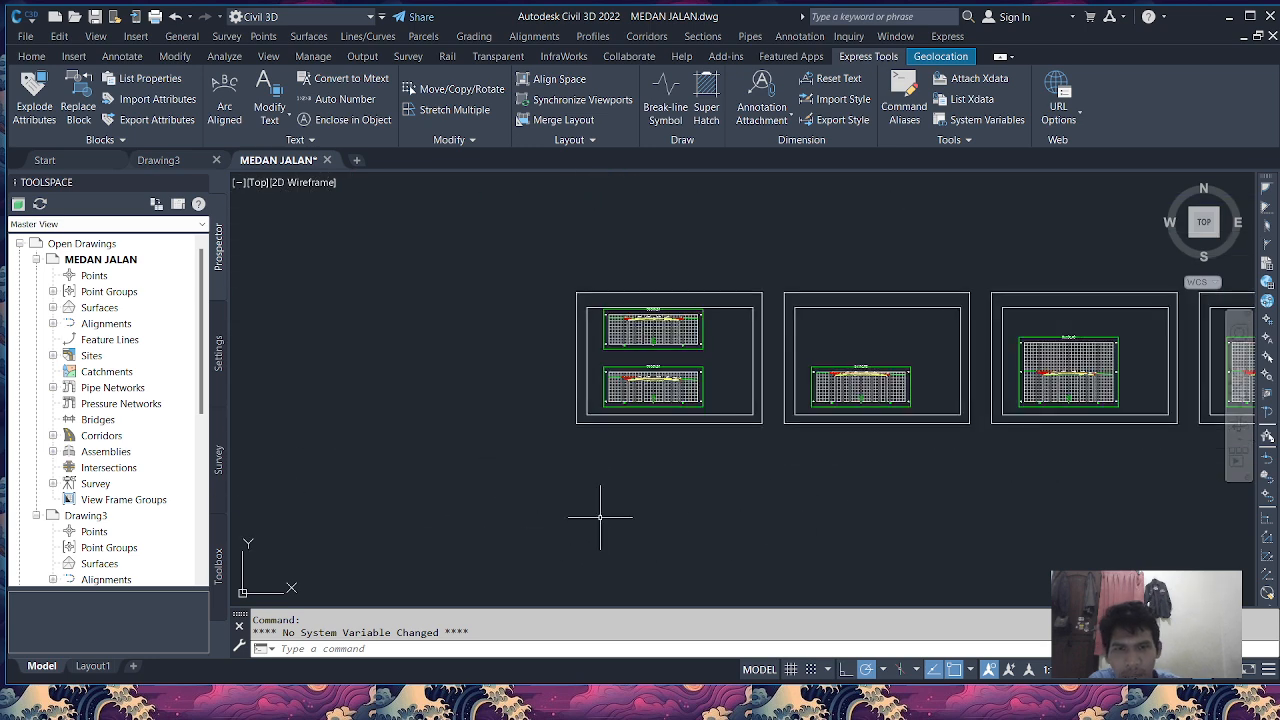
scroll(603, 532, "down", 3)
scroll(650, 435, "up", 5)
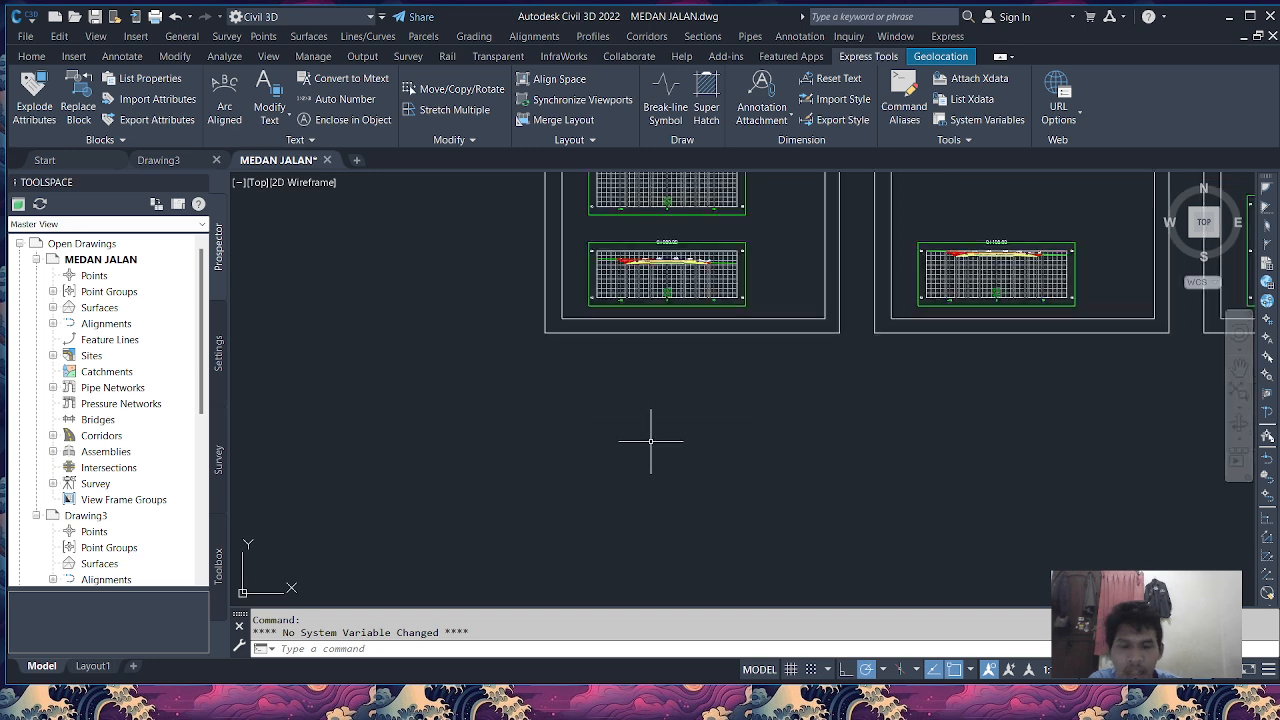
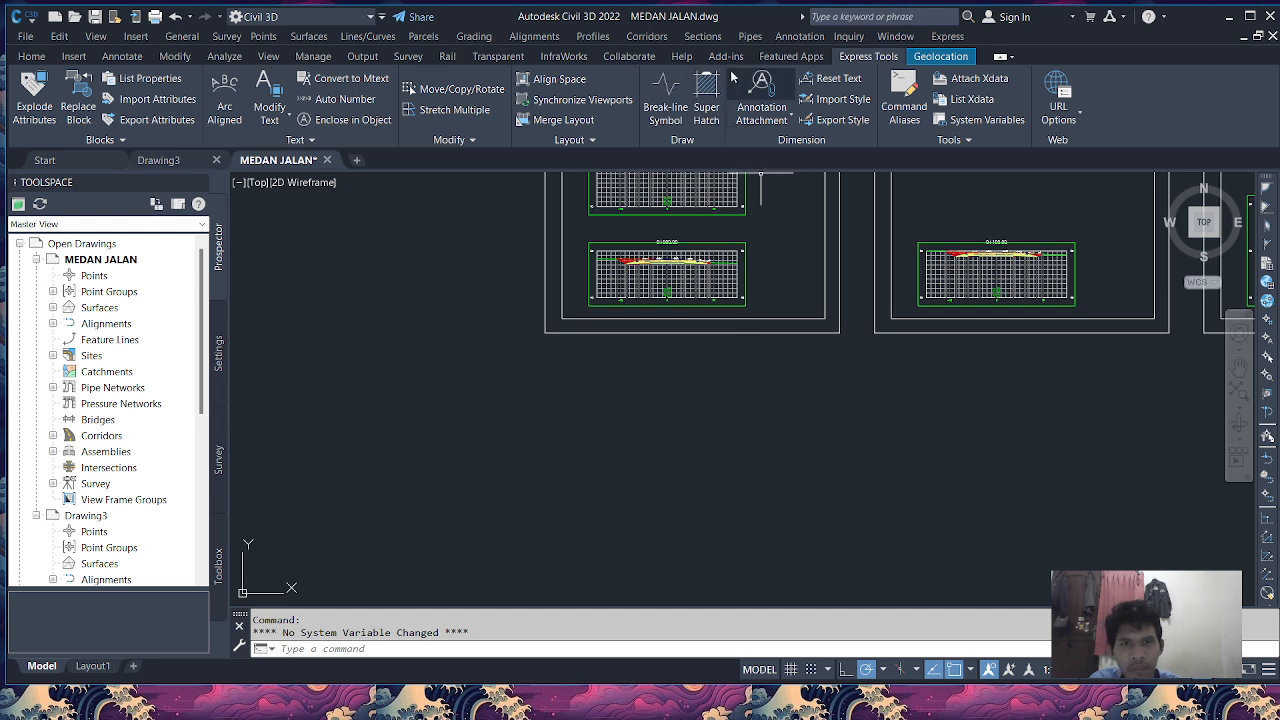
Set up a material volume table for Ground Fill from the GALIAN DAN TIMBUNAN list, with a maximum of 200 rows per table.
left_click(703, 37)
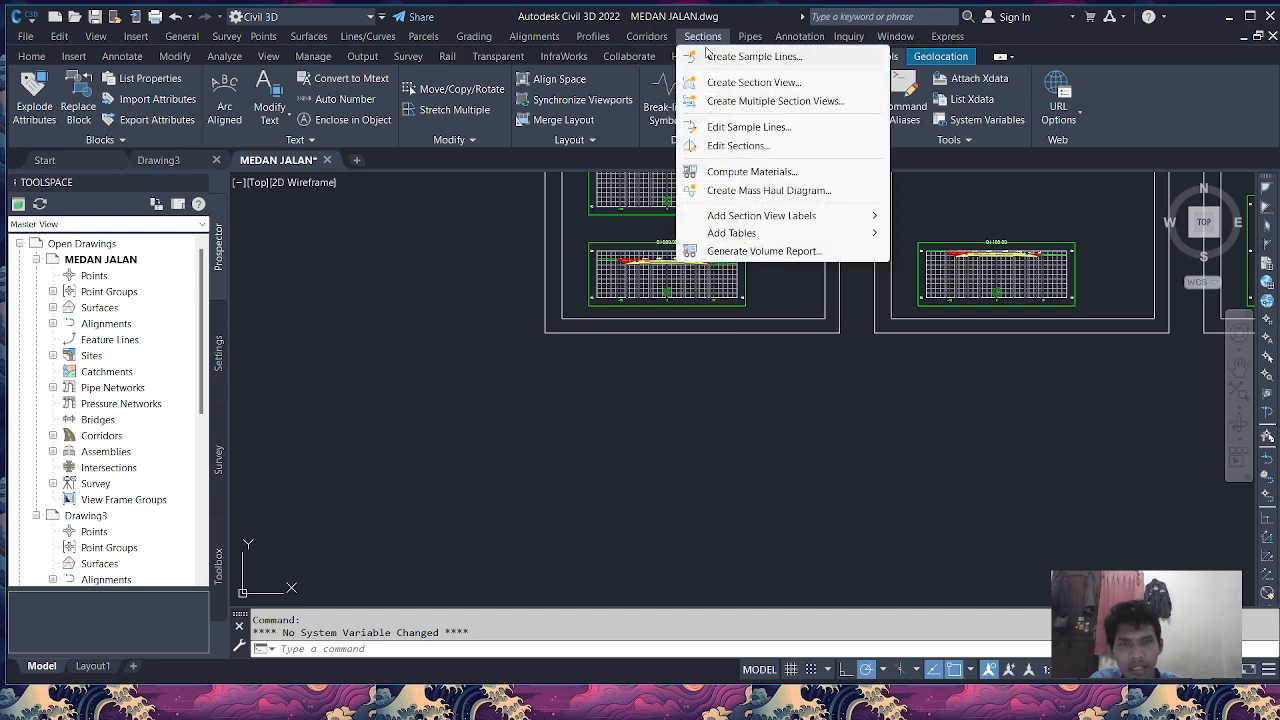
mouse_move(758, 234)
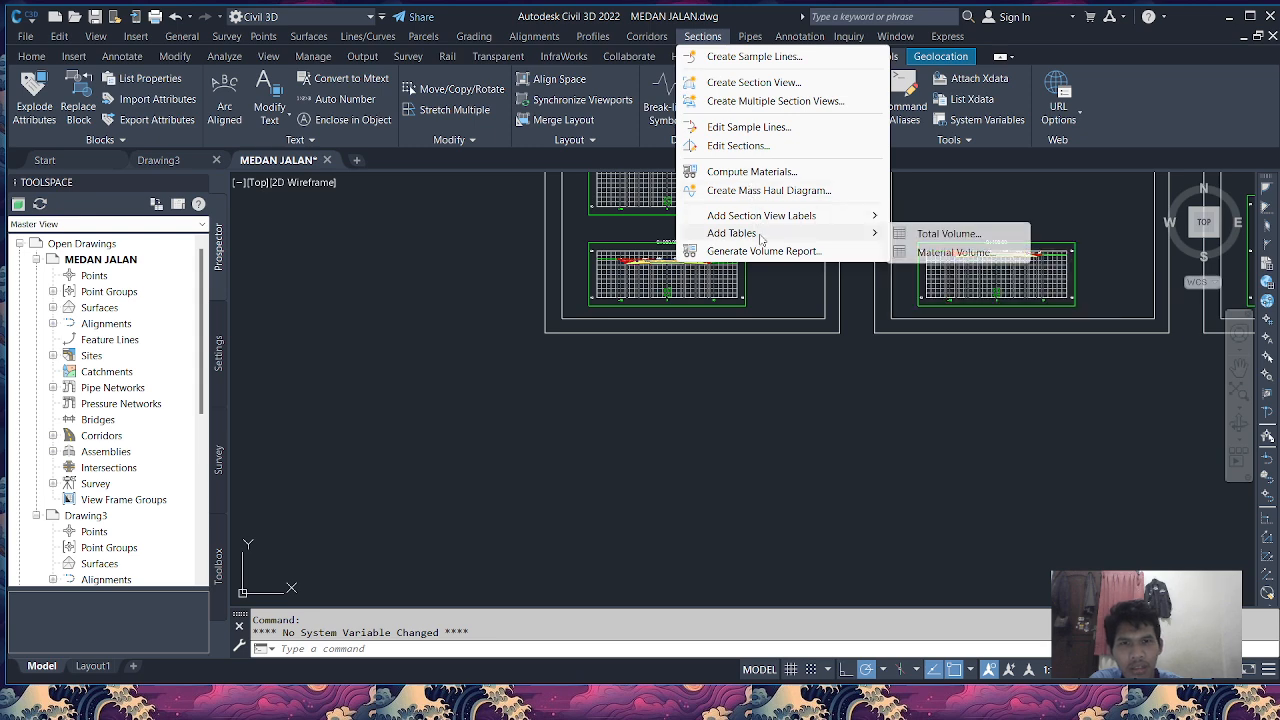
left_click(962, 253)
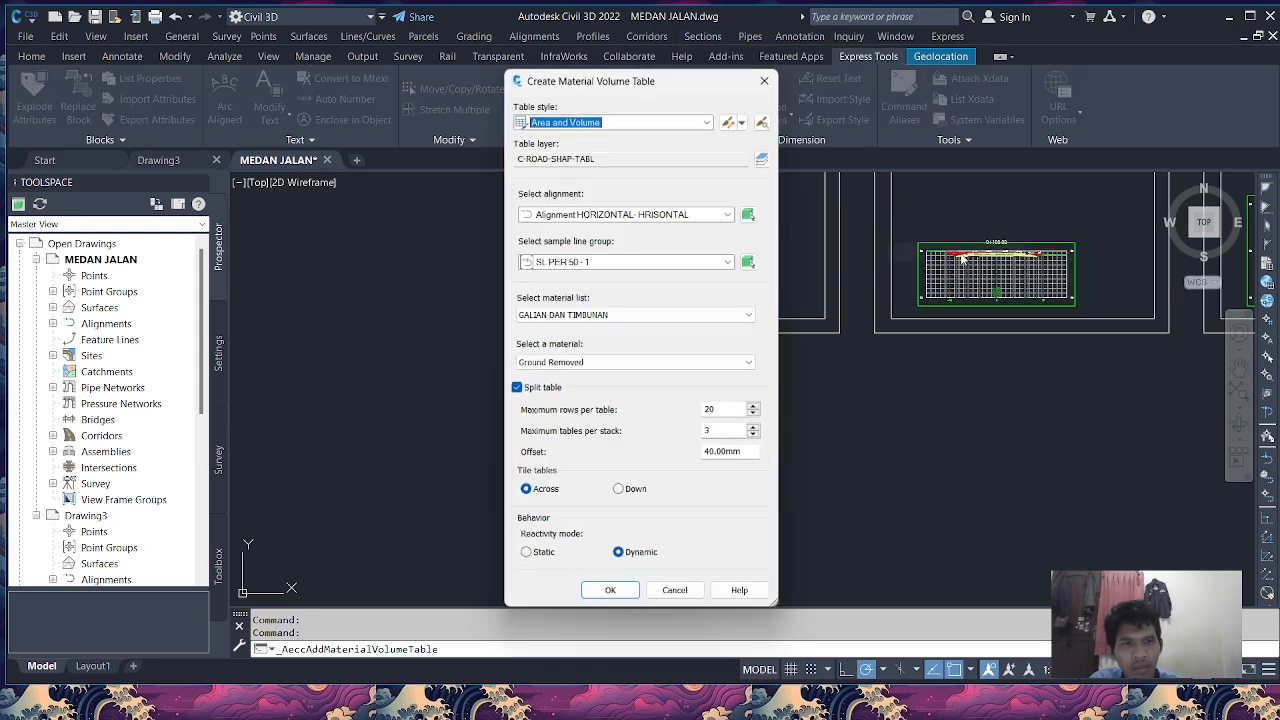
left_click(734, 316)
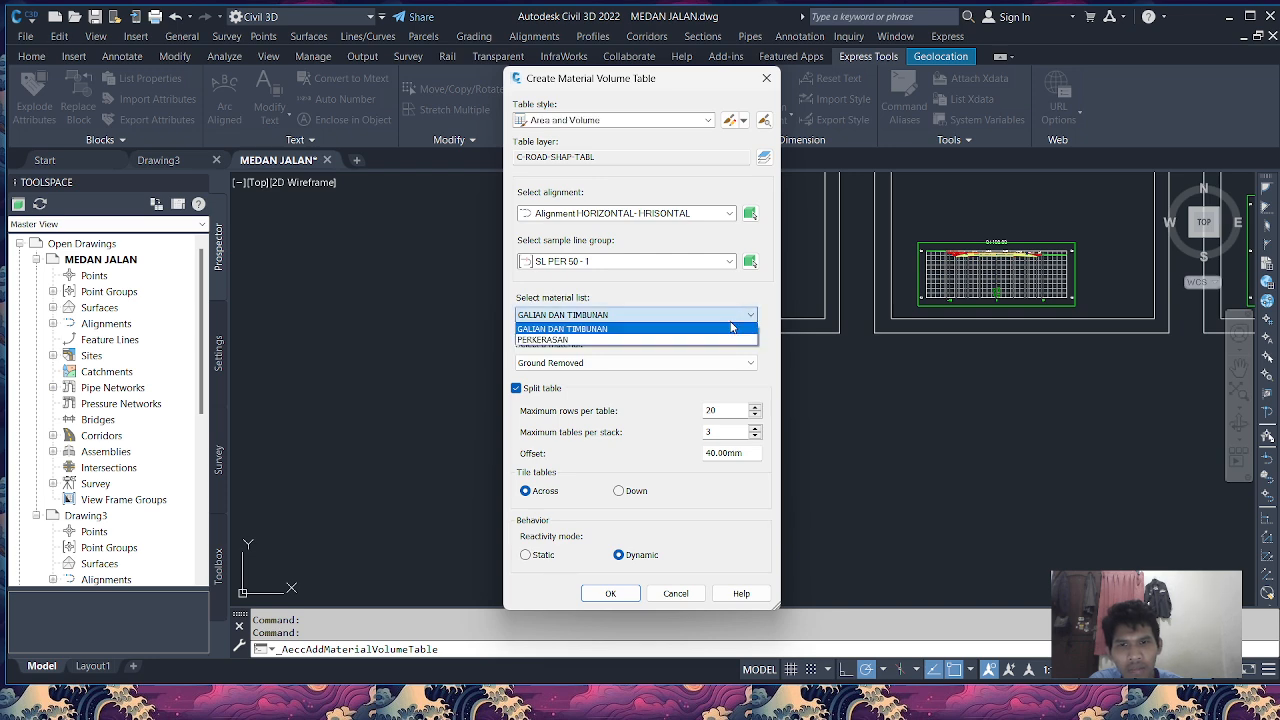
left_click(731, 328)
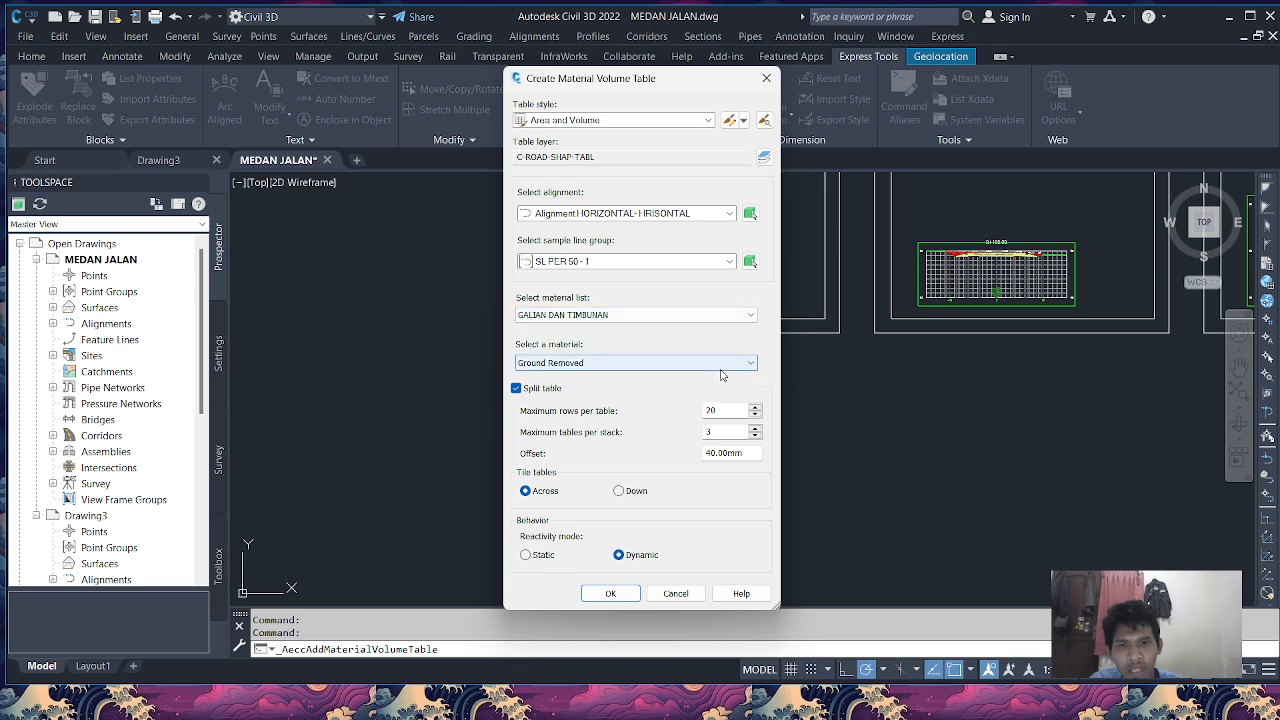
left_click(734, 364)
left_click(716, 388)
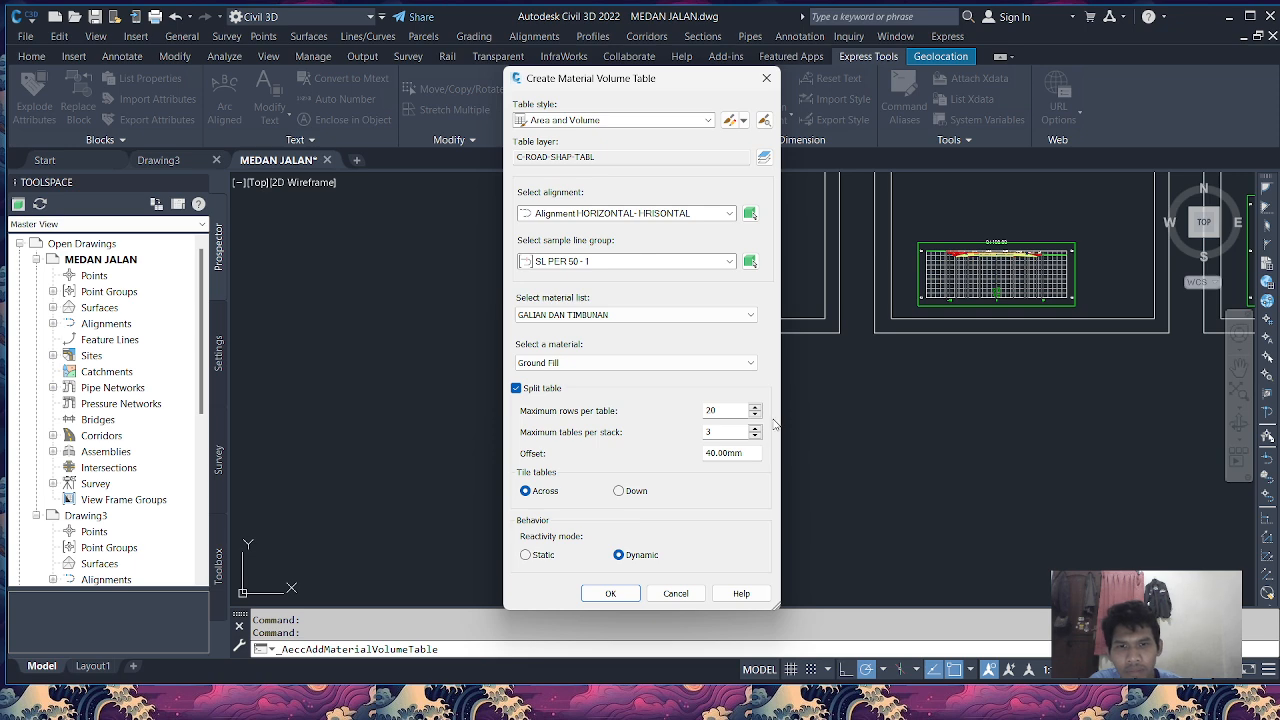
left_click(726, 411)
type("0")
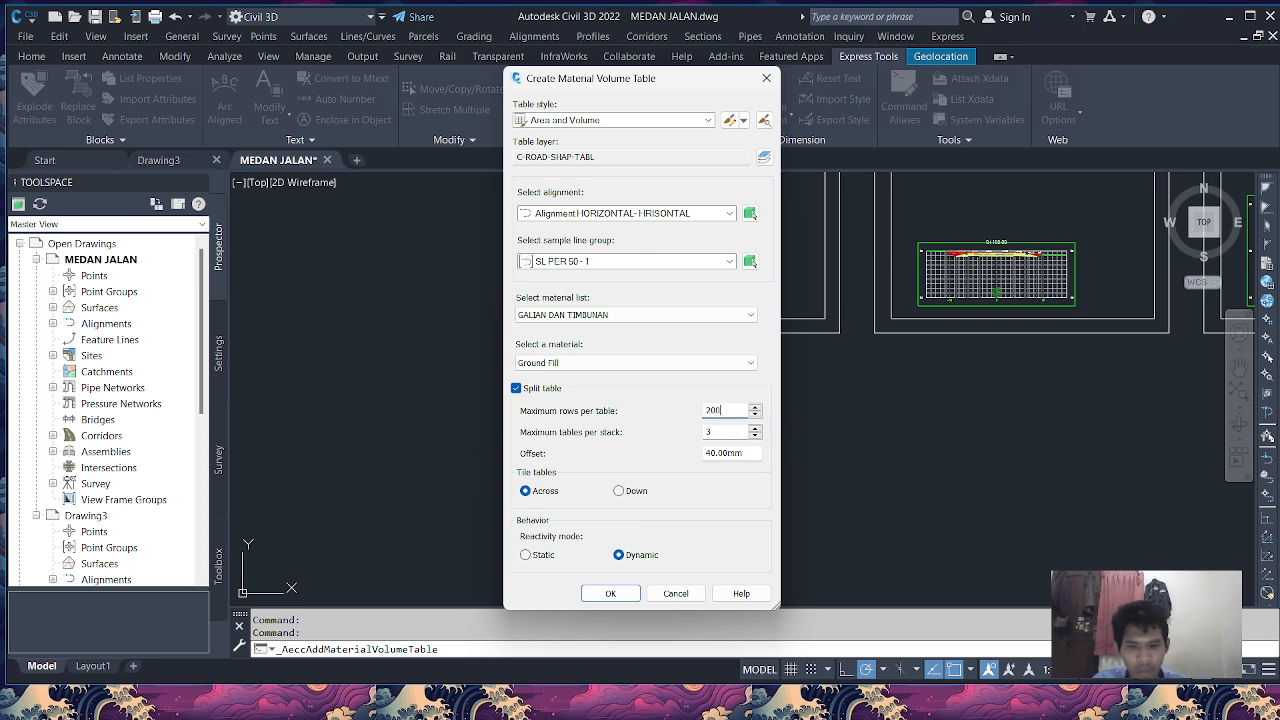
Place the Ground Fill material table just below the first section sheet and look through its station rows.
left_click(620, 594)
scroll(568, 382, "up", 2)
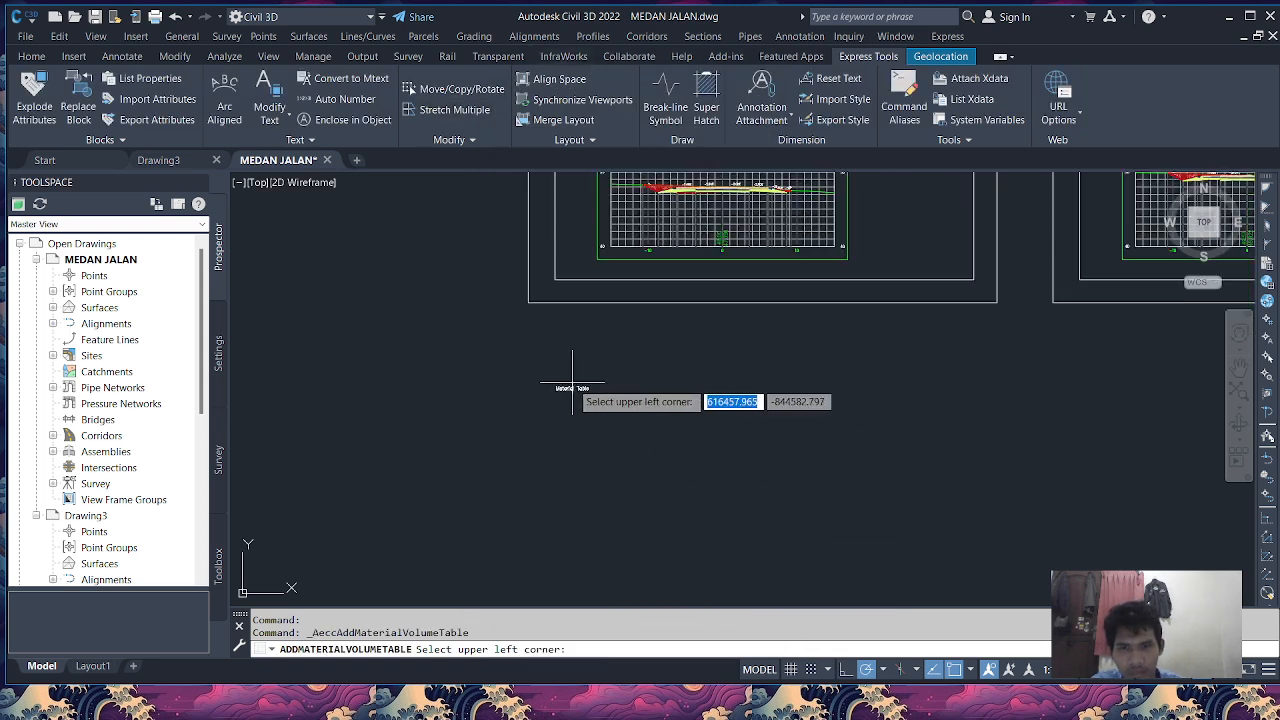
scroll(572, 388, "up", 2)
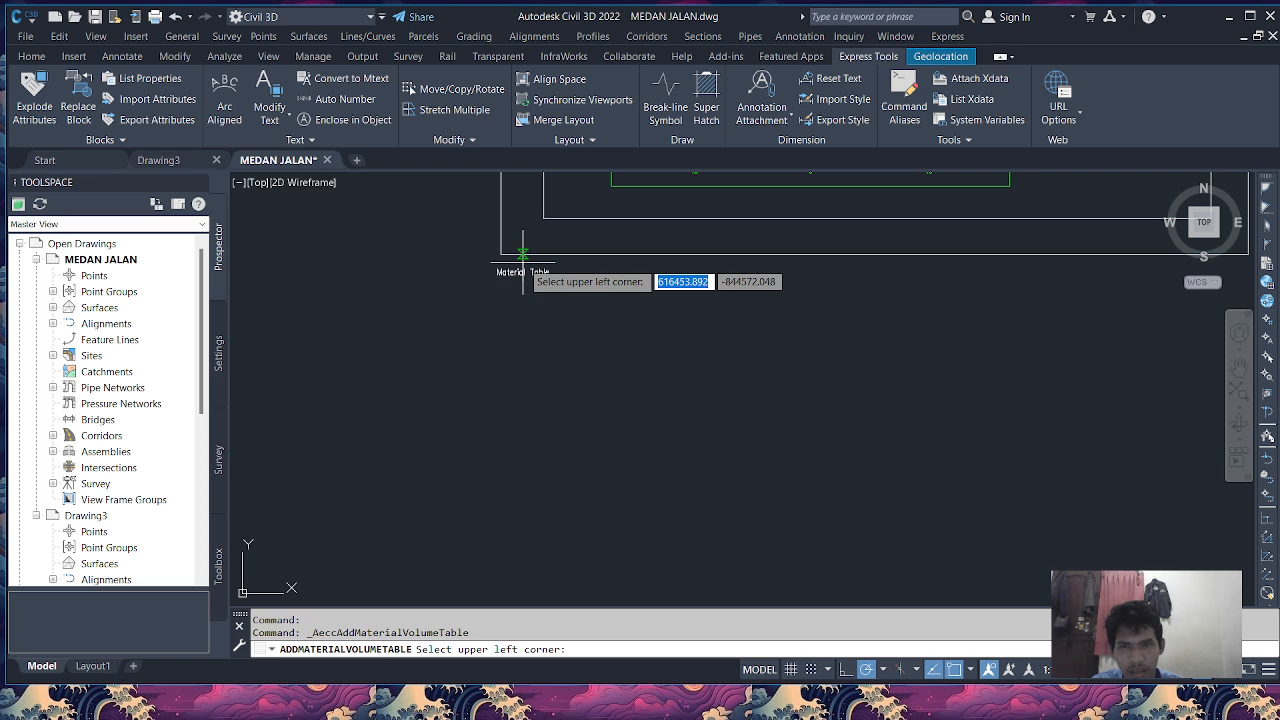
left_click(505, 322)
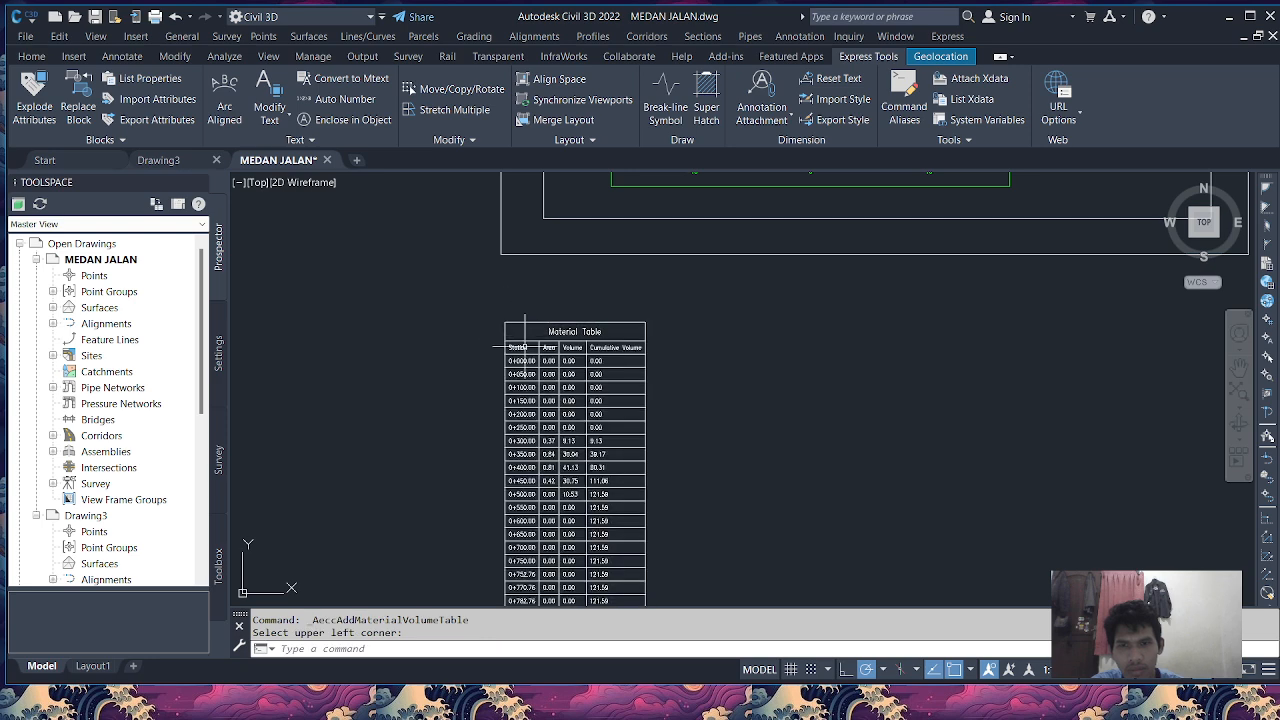
scroll(565, 380, "down", 2)
scroll(614, 508, "up", 2)
scroll(600, 500, "down", 2)
scroll(590, 498, "up", 2)
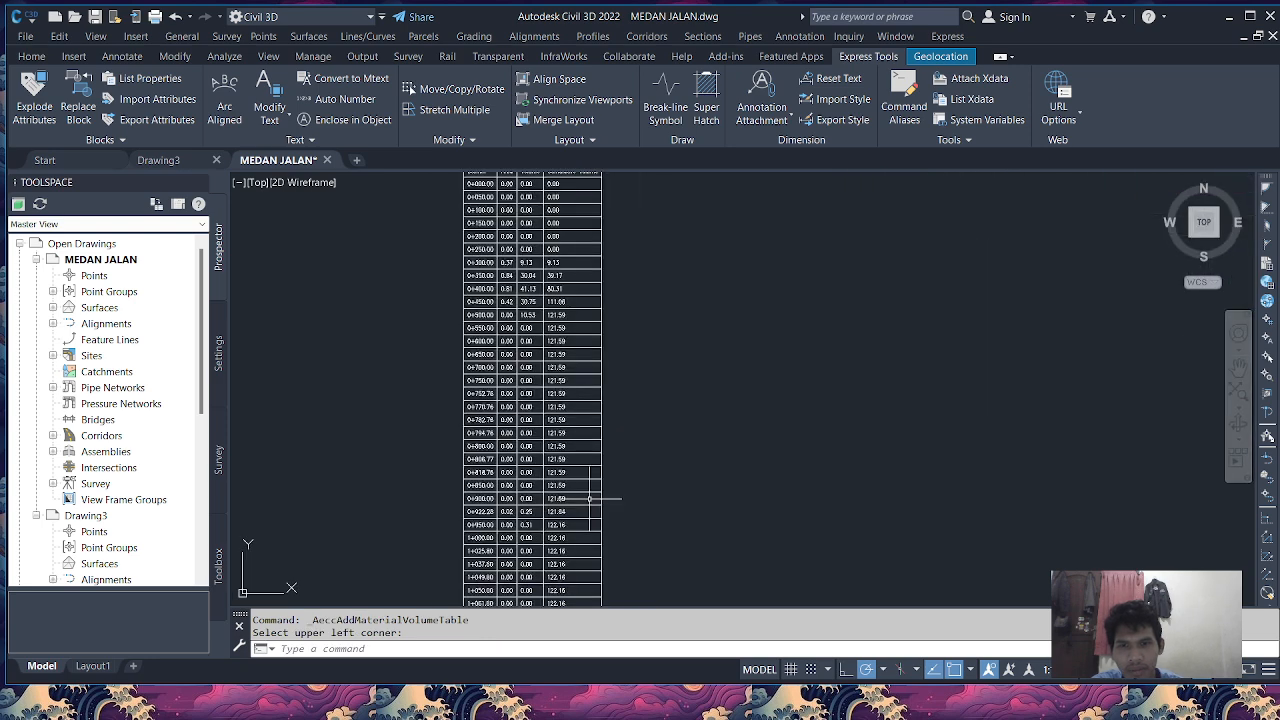
scroll(590, 498, "down", 2)
scroll(628, 372, "up", 1)
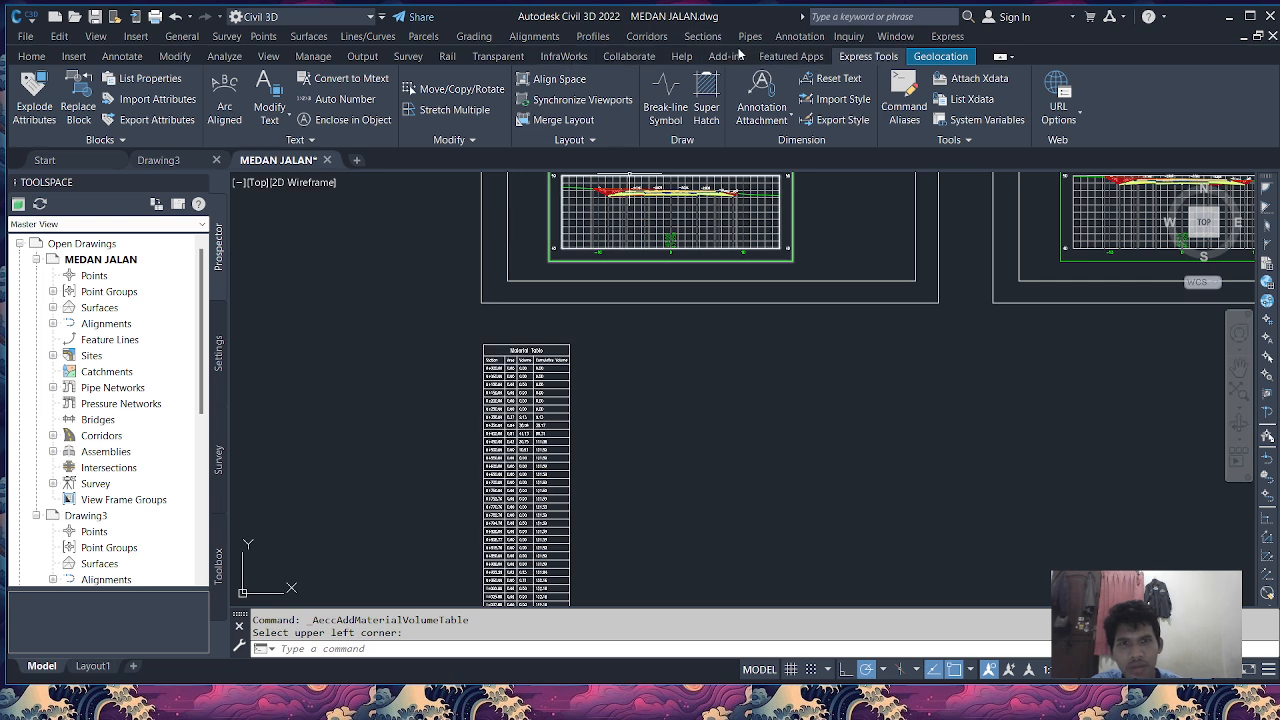
Set up a second material volume table for Ground Removed from GALIAN DAN TIMBUNAN, with a maximum of 200 rows per table.
left_click(702, 36)
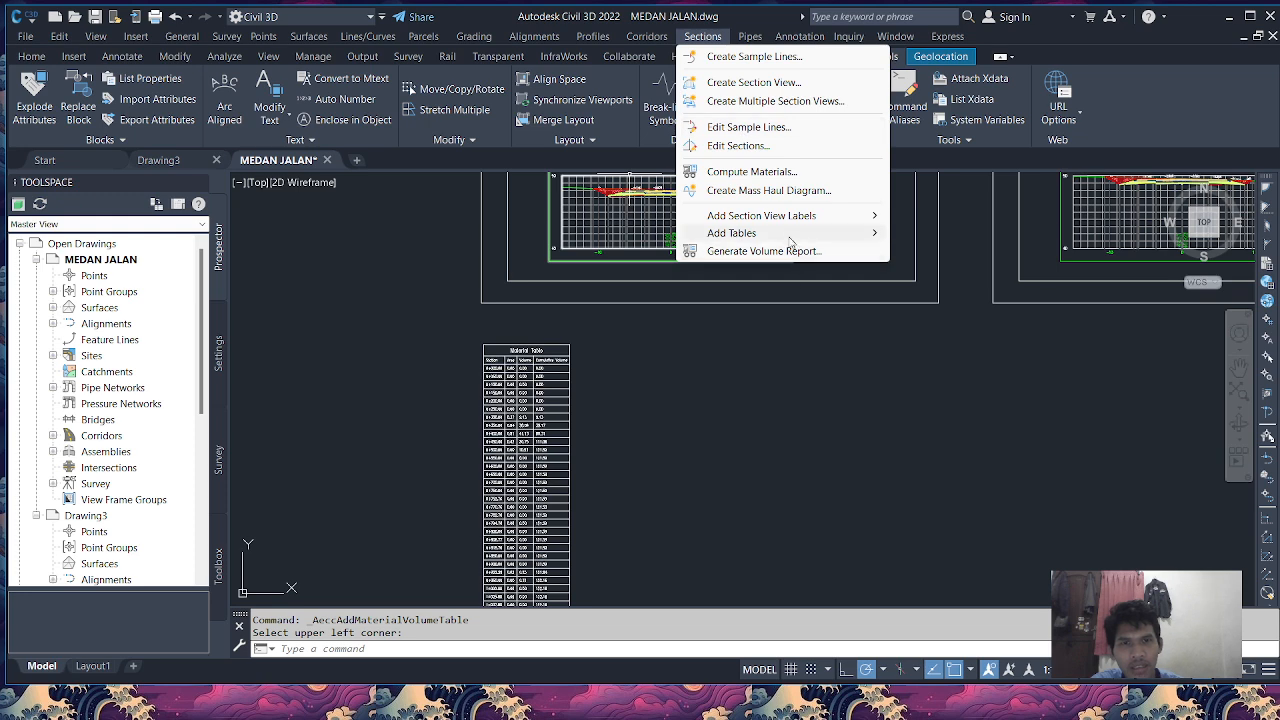
mouse_move(790, 233)
left_click(948, 251)
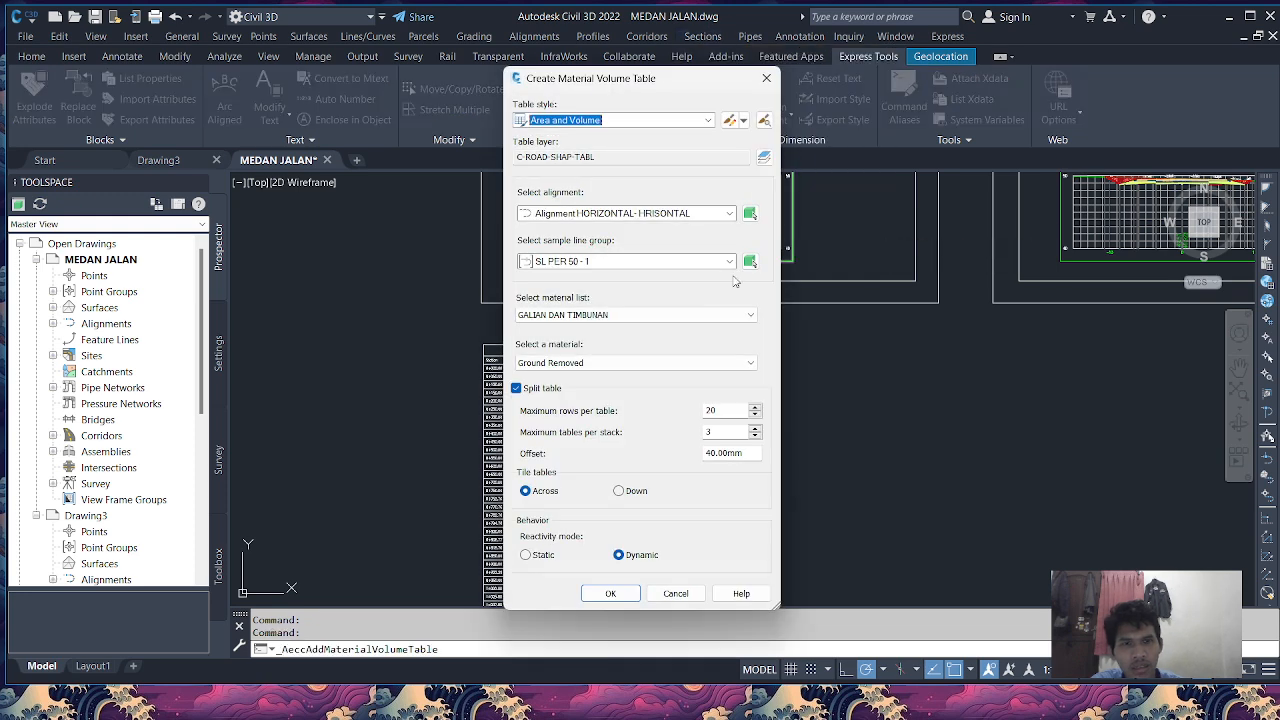
left_click(700, 315)
left_click(700, 328)
left_click(741, 365)
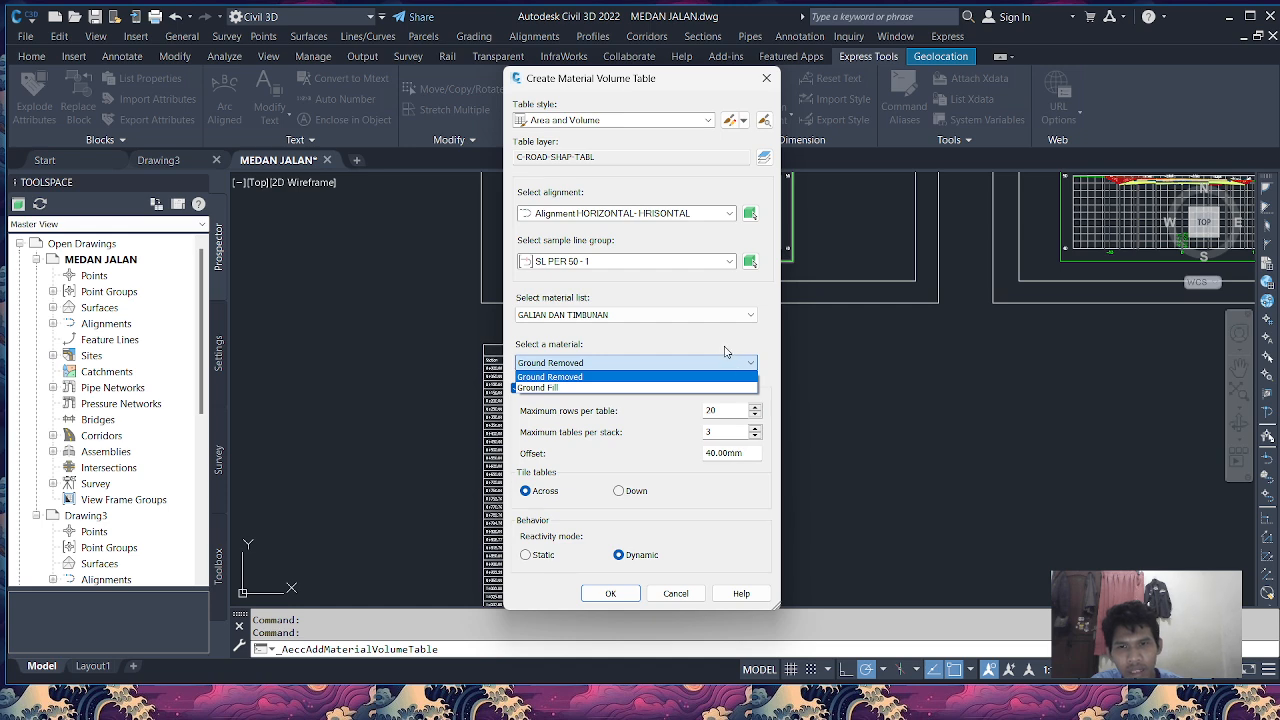
left_click(718, 345)
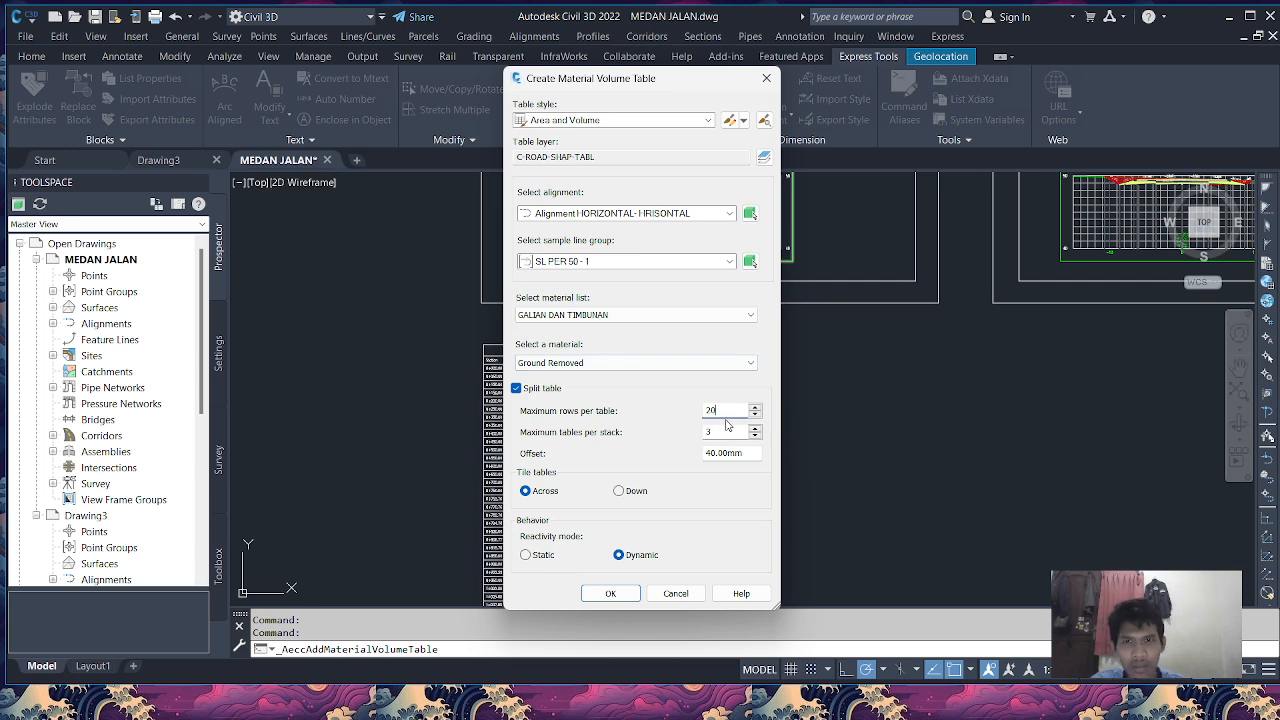
type("0")
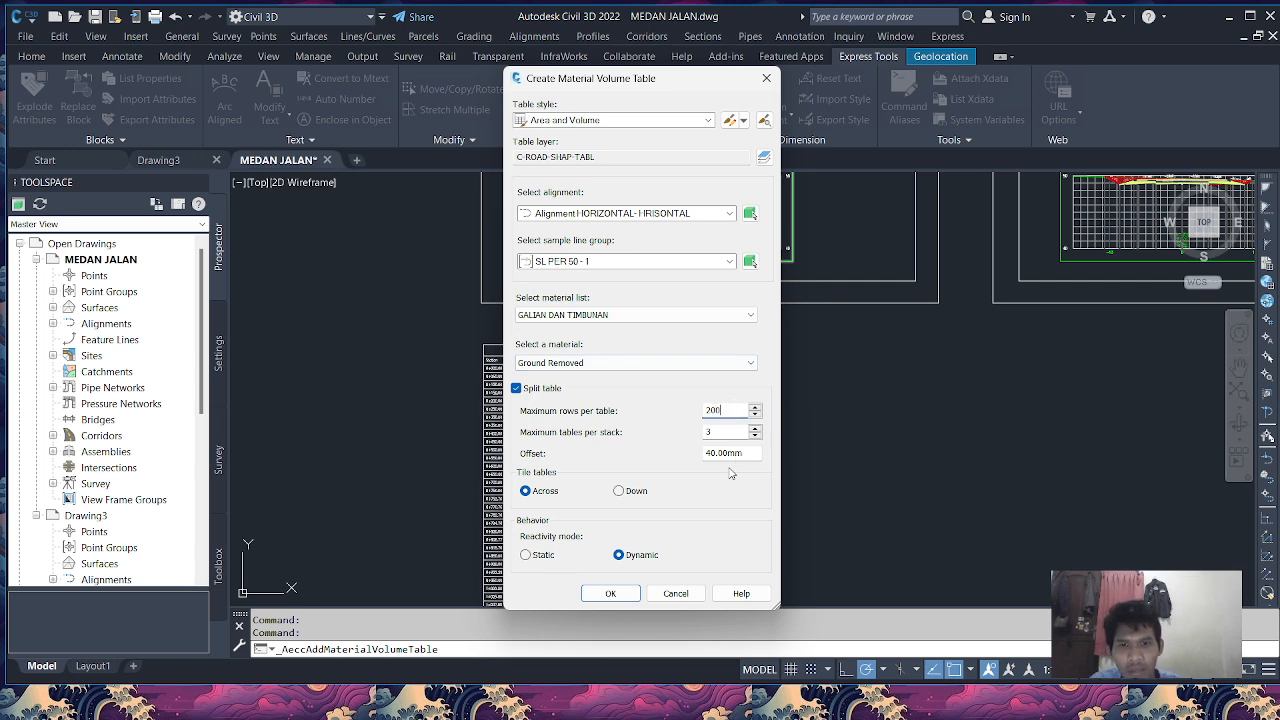
Place the Ground Removed material table beside the Ground Fill table and compare the volumes in both.
left_click(610, 592)
scroll(593, 352, "up", 2)
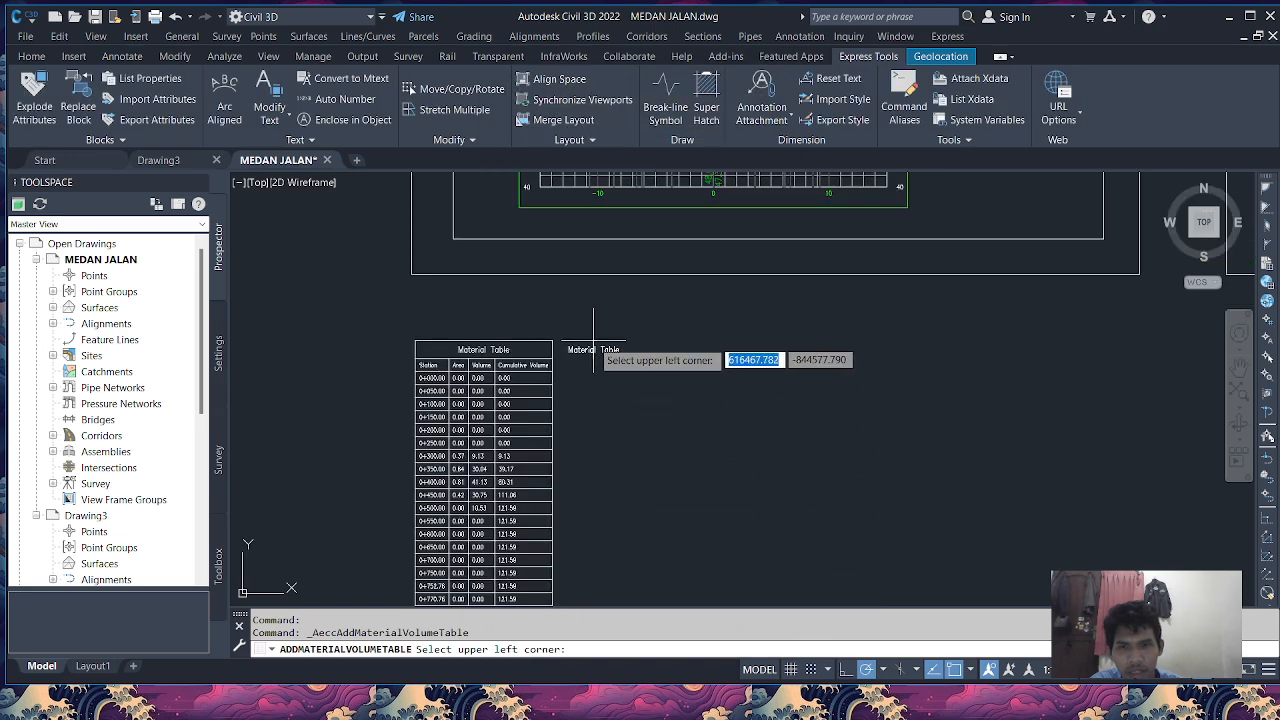
left_click(587, 341)
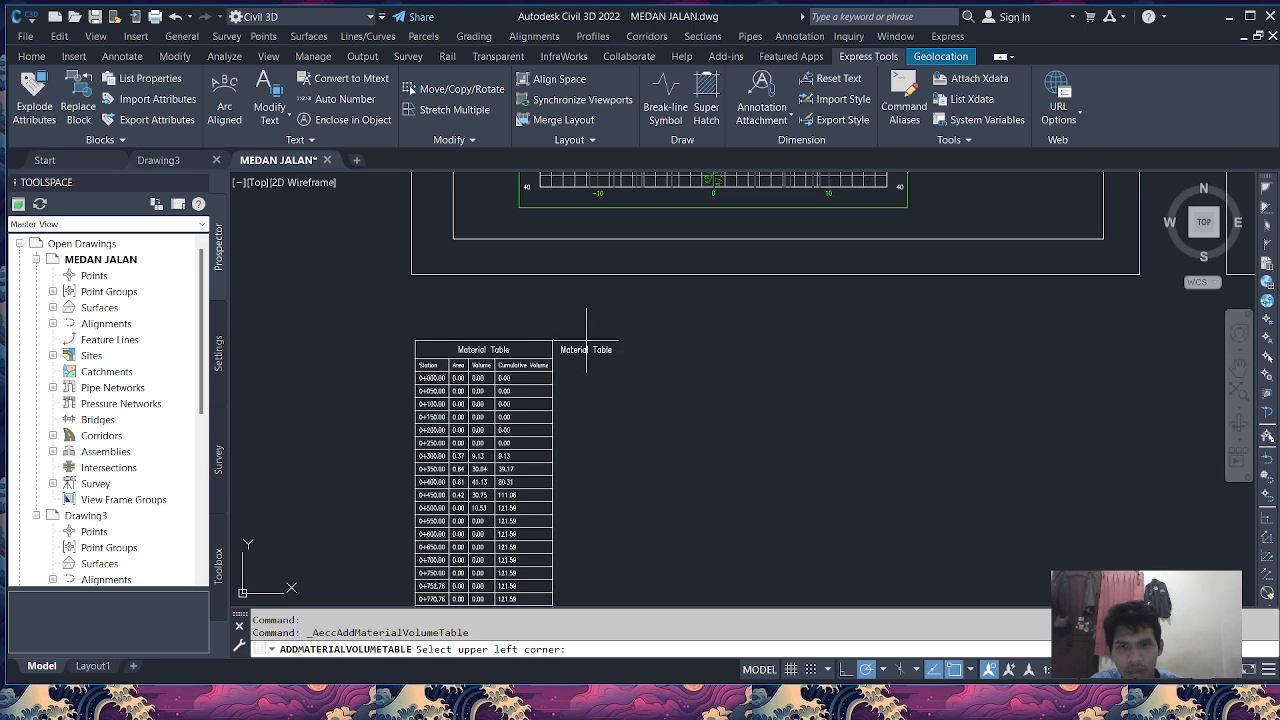
scroll(655, 433, "up", 3)
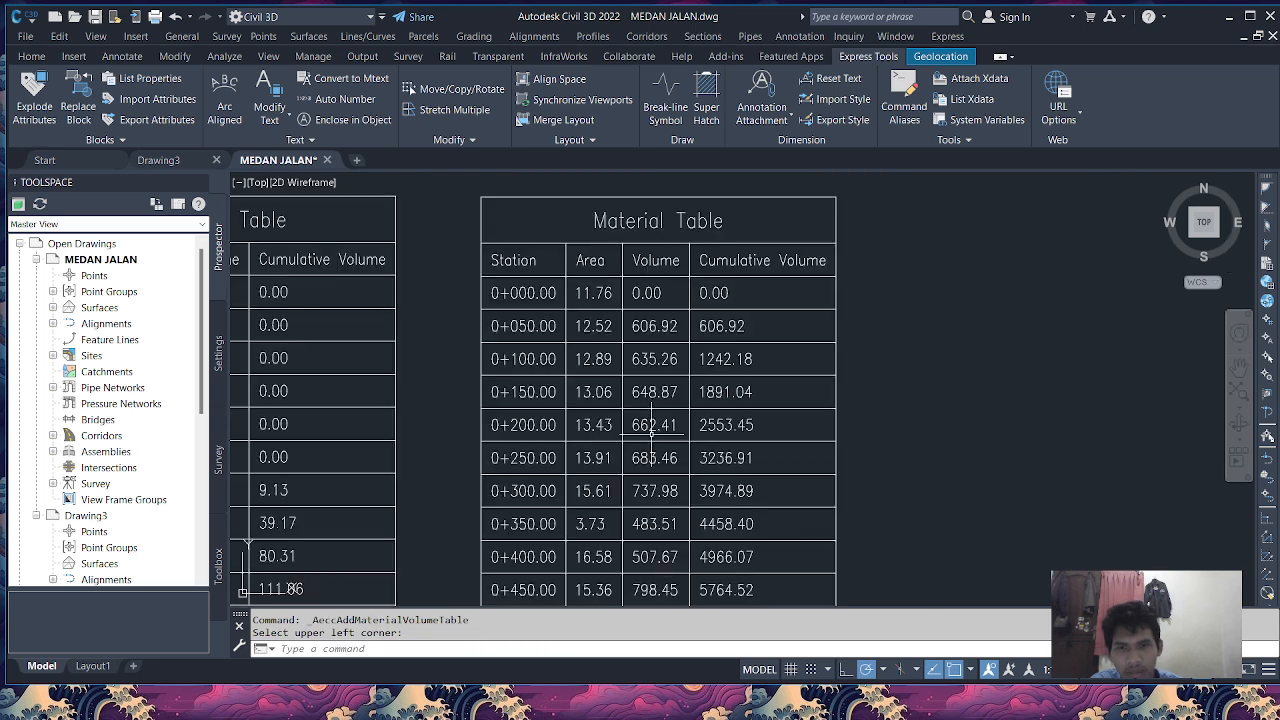
scroll(655, 433, "down", 5)
scroll(610, 453, "up", 4)
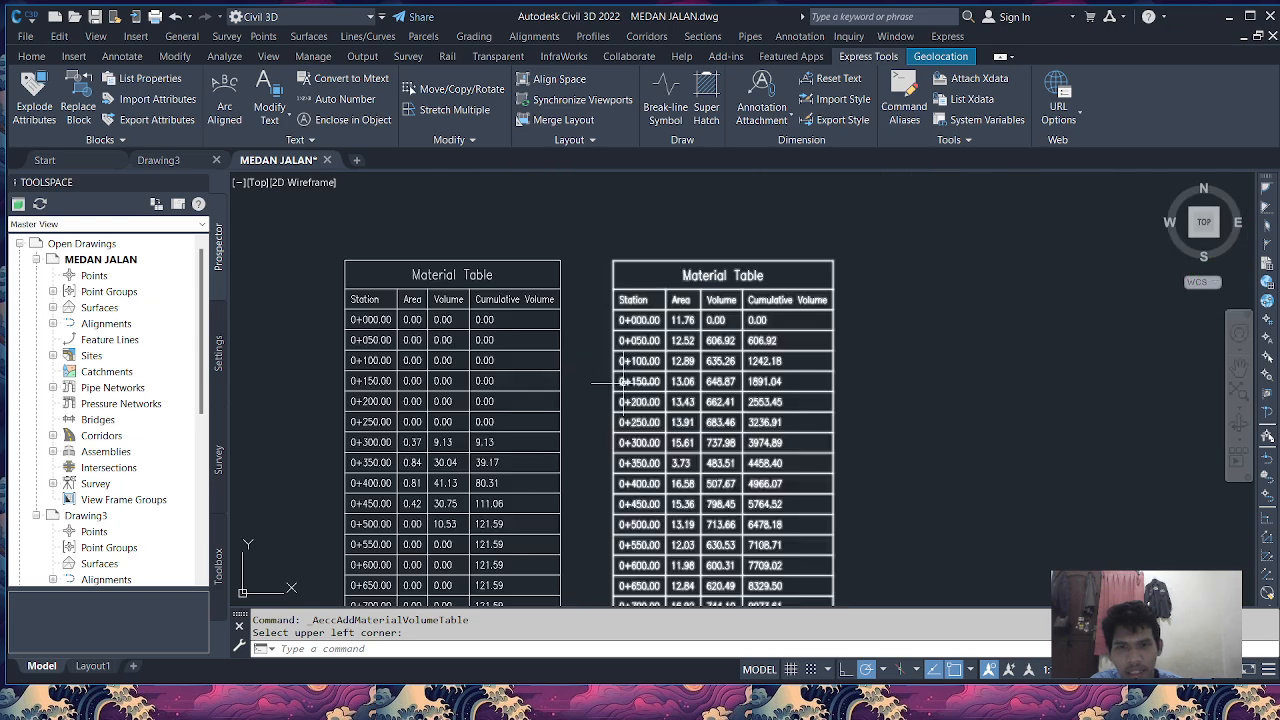
scroll(641, 381, "down", 5)
scroll(645, 360, "up", 4)
scroll(650, 330, "down", 4)
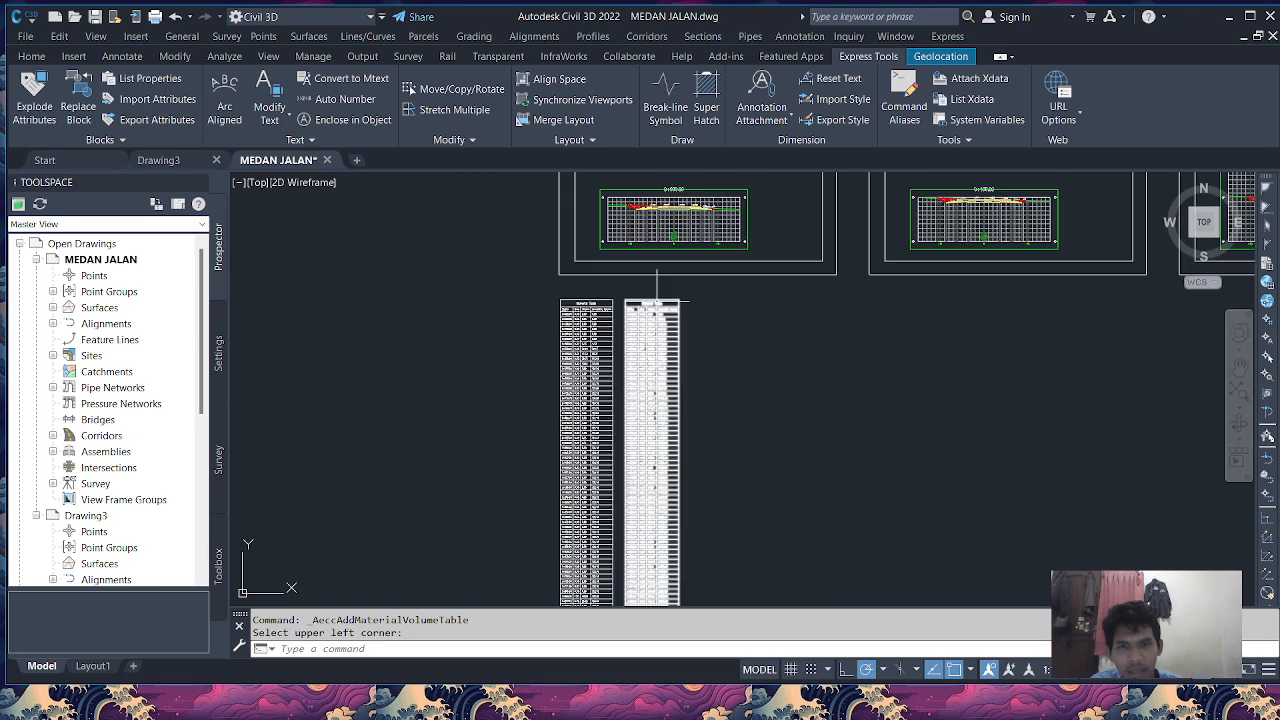
scroll(655, 294, "up", 2)
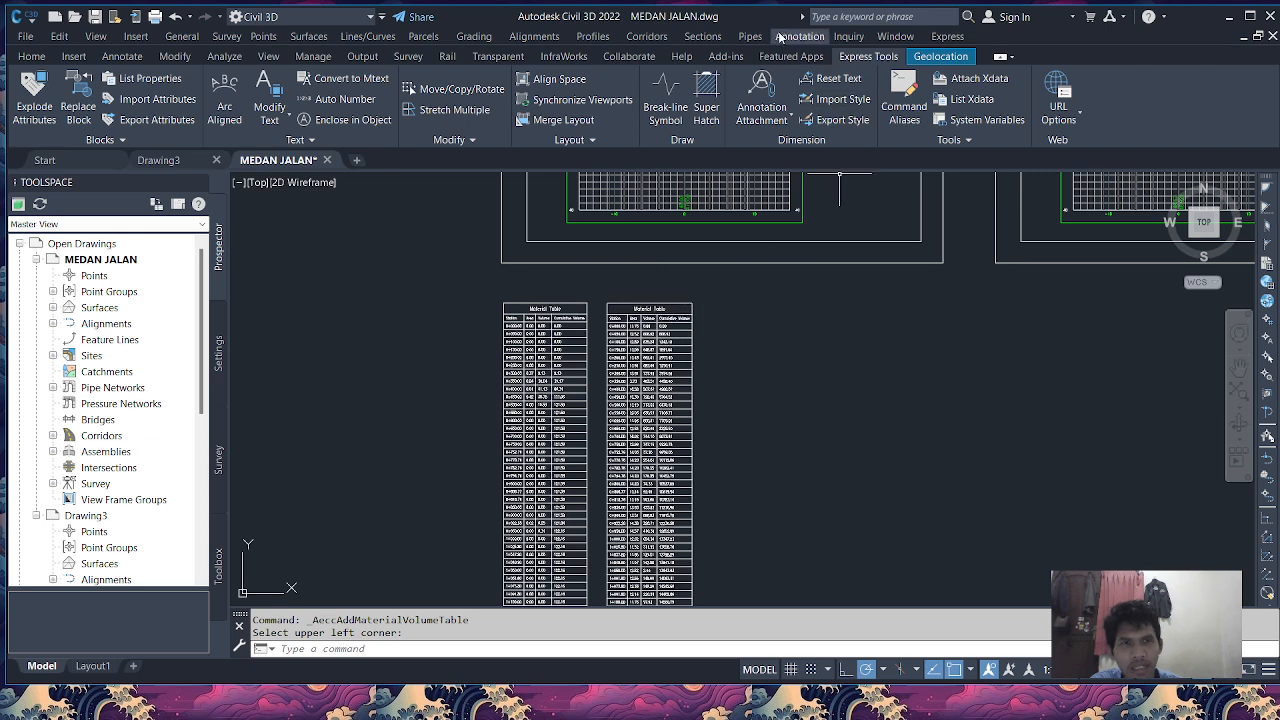
Add a Cut and Fill total volume table for GALIAN DAN TIMBUNAN, with a maximum of 200 rows, beside the Ground Removed table.
left_click(722, 37)
mouse_move(785, 234)
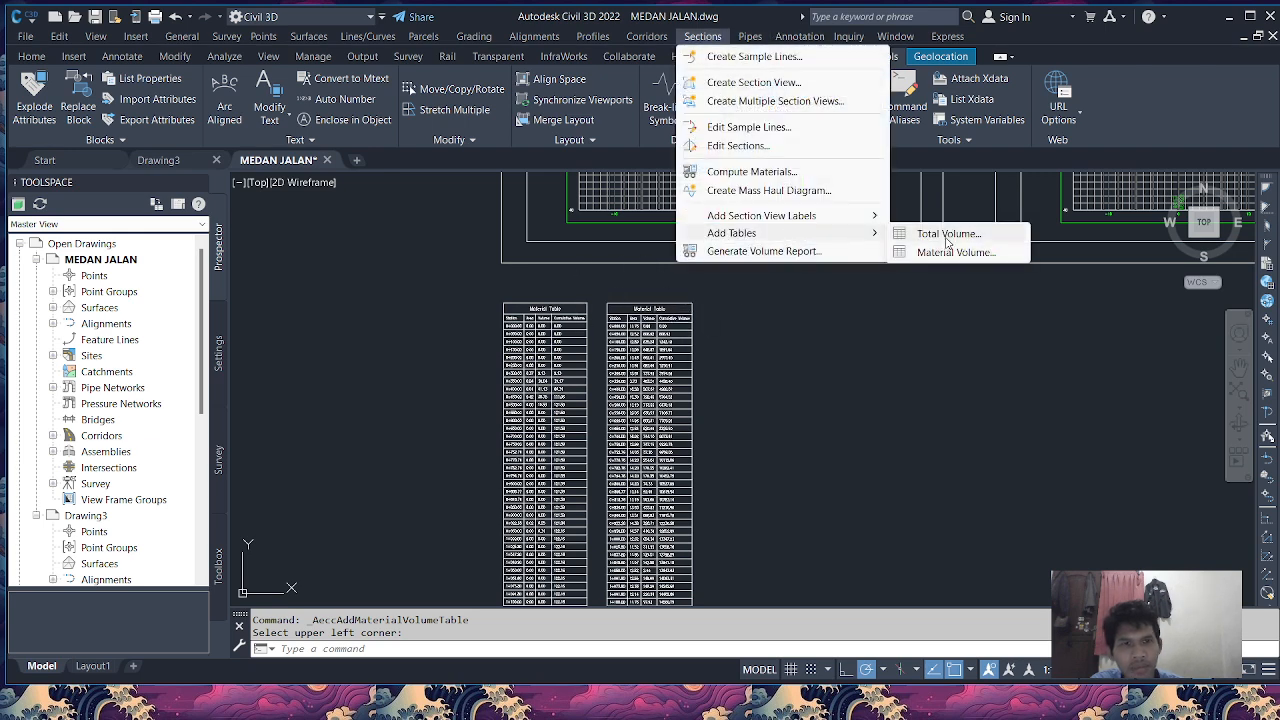
left_click(946, 236)
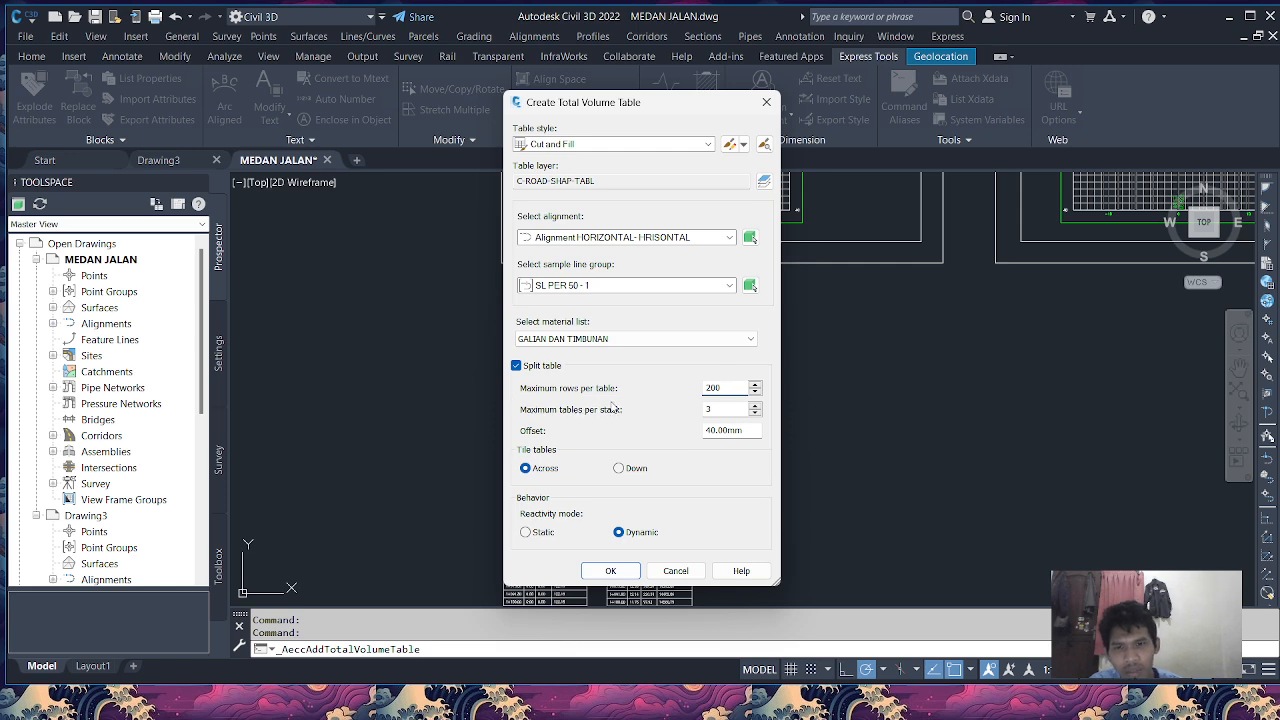
left_click(610, 571)
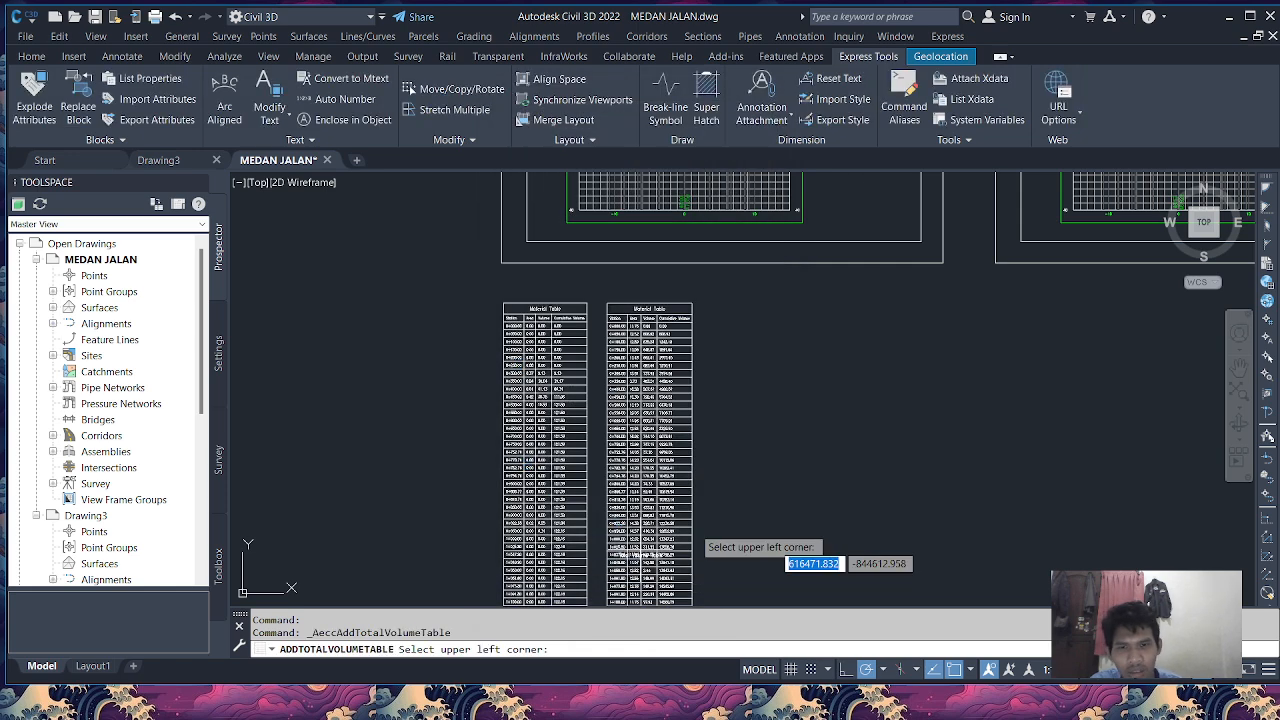
scroll(680, 300, "up", 3)
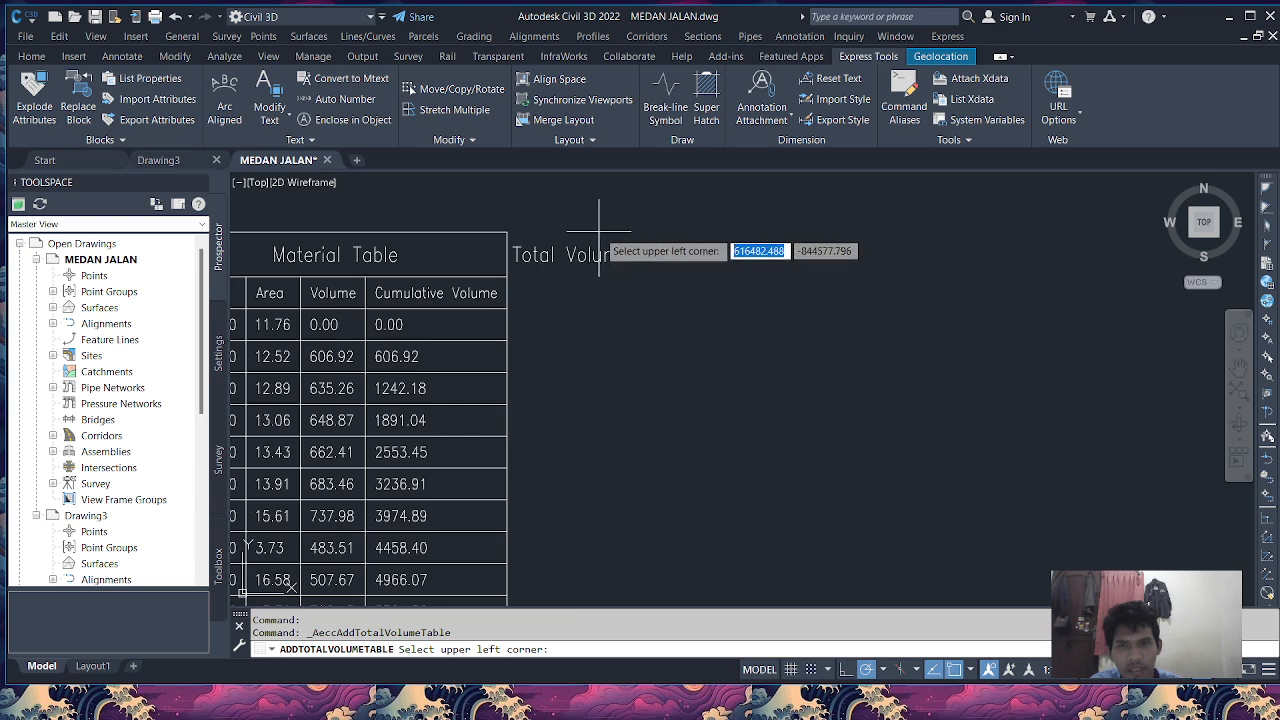
left_click(603, 238)
scroll(606, 268, "down", 4)
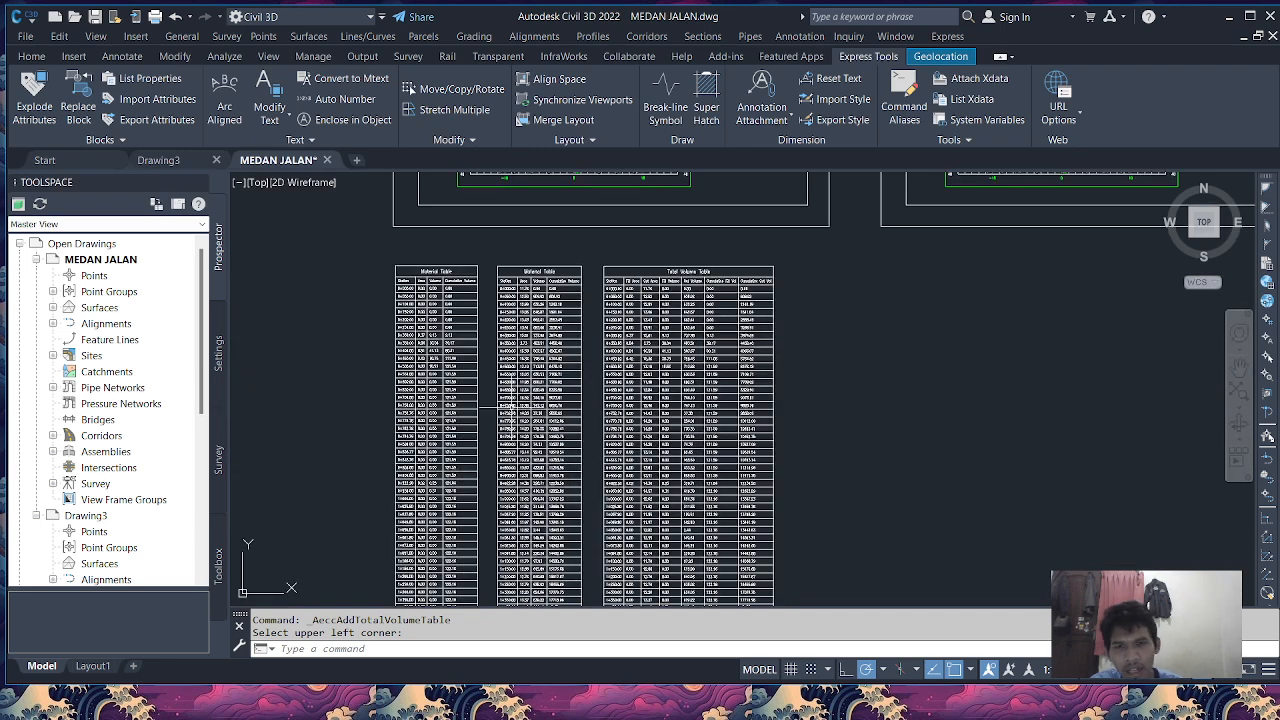
scroll(643, 384, "down", 2)
scroll(920, 370, "up", 2)
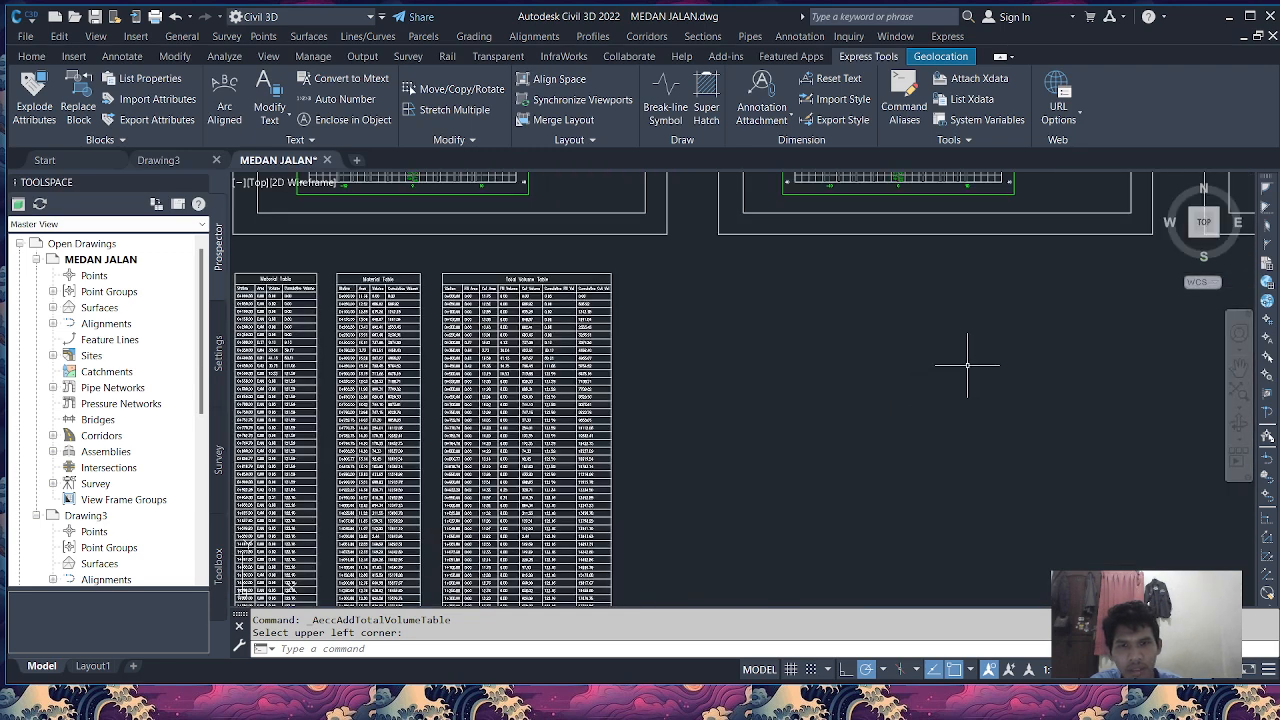
Add a material volume table for PAVE 1 from PERKERASAN, raising the maximum rows per table, with a gap beside the total volume table.
middle_click_drag(967, 366, 784, 366)
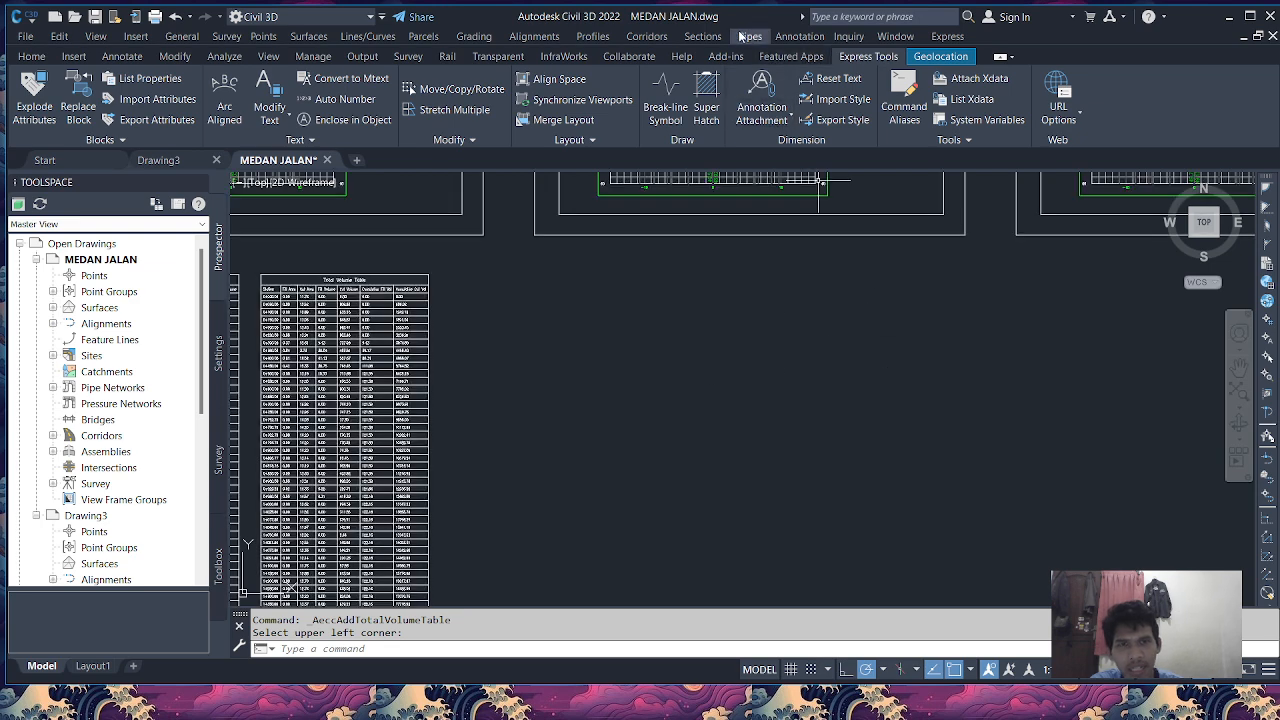
left_click(702, 36)
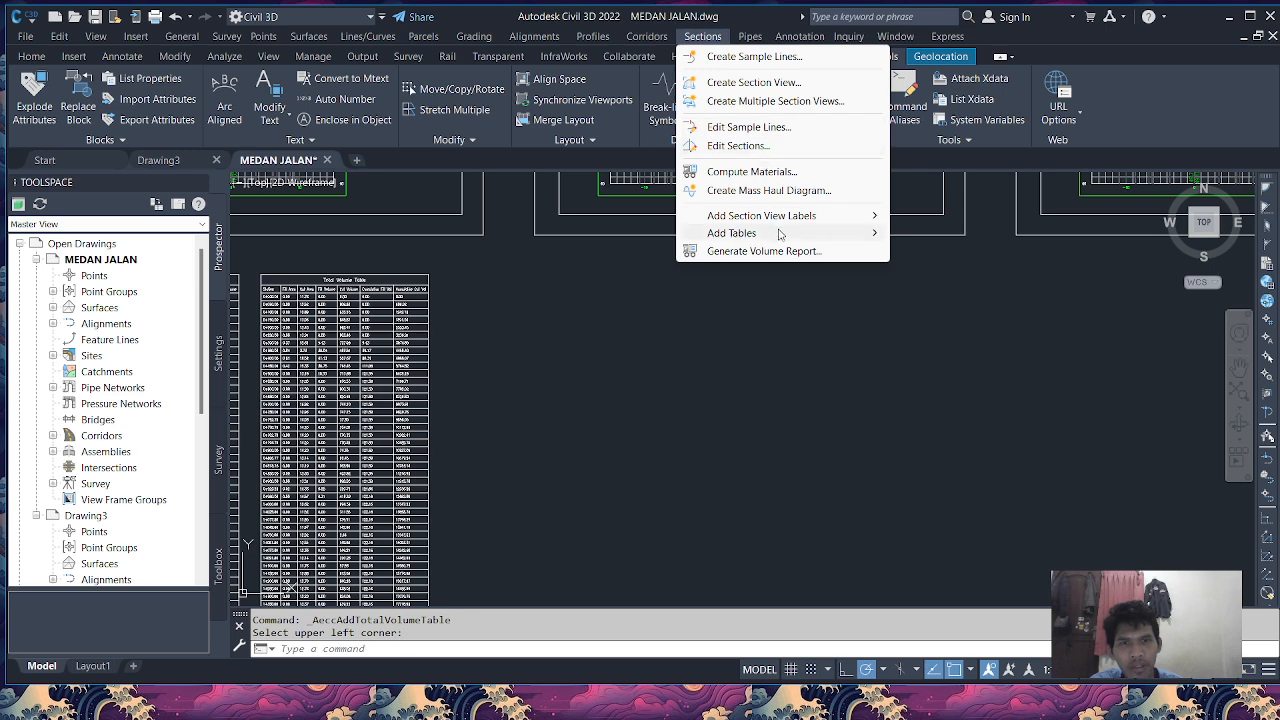
mouse_move(780, 233)
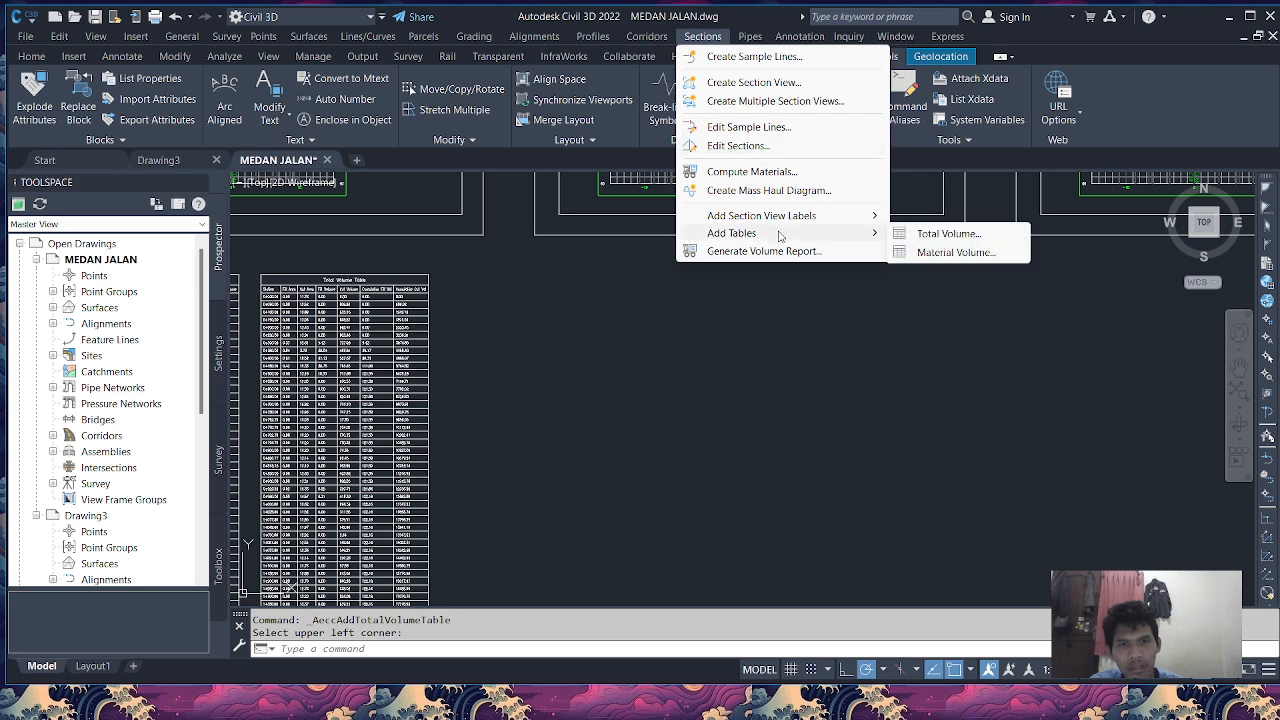
left_click(958, 254)
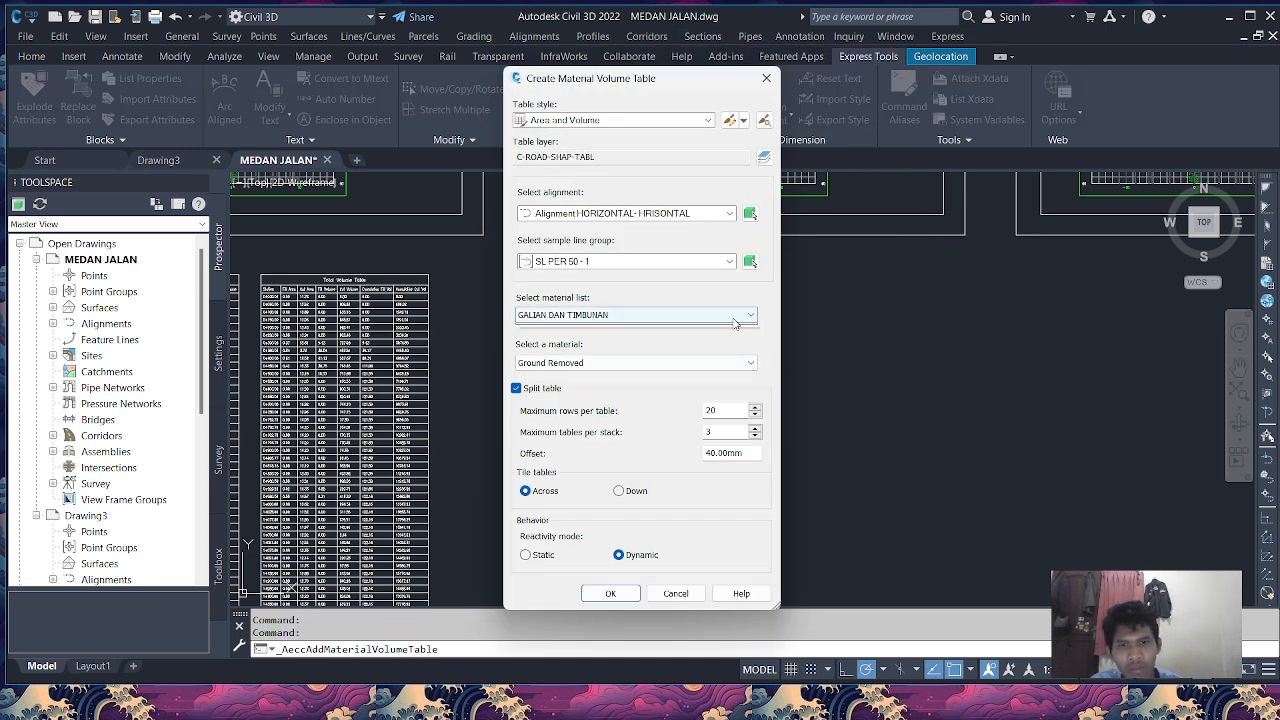
left_click(735, 318)
left_click(723, 338)
left_click(719, 363)
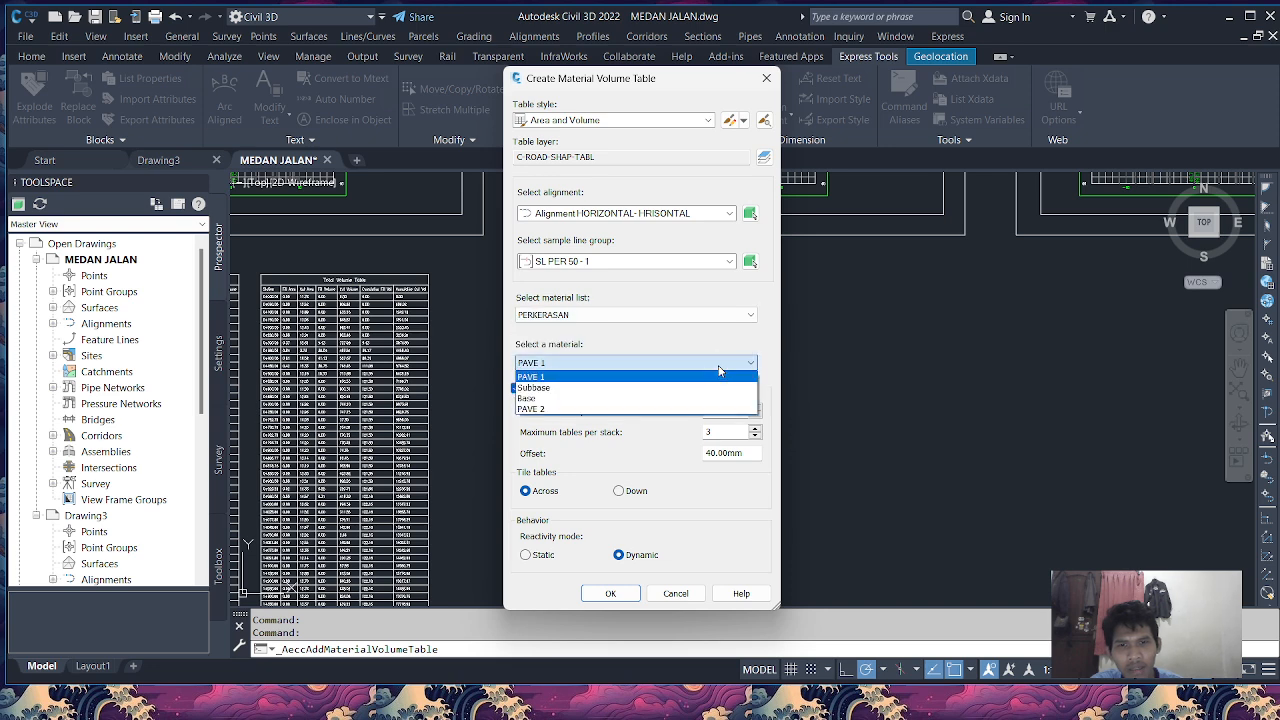
left_click(719, 376)
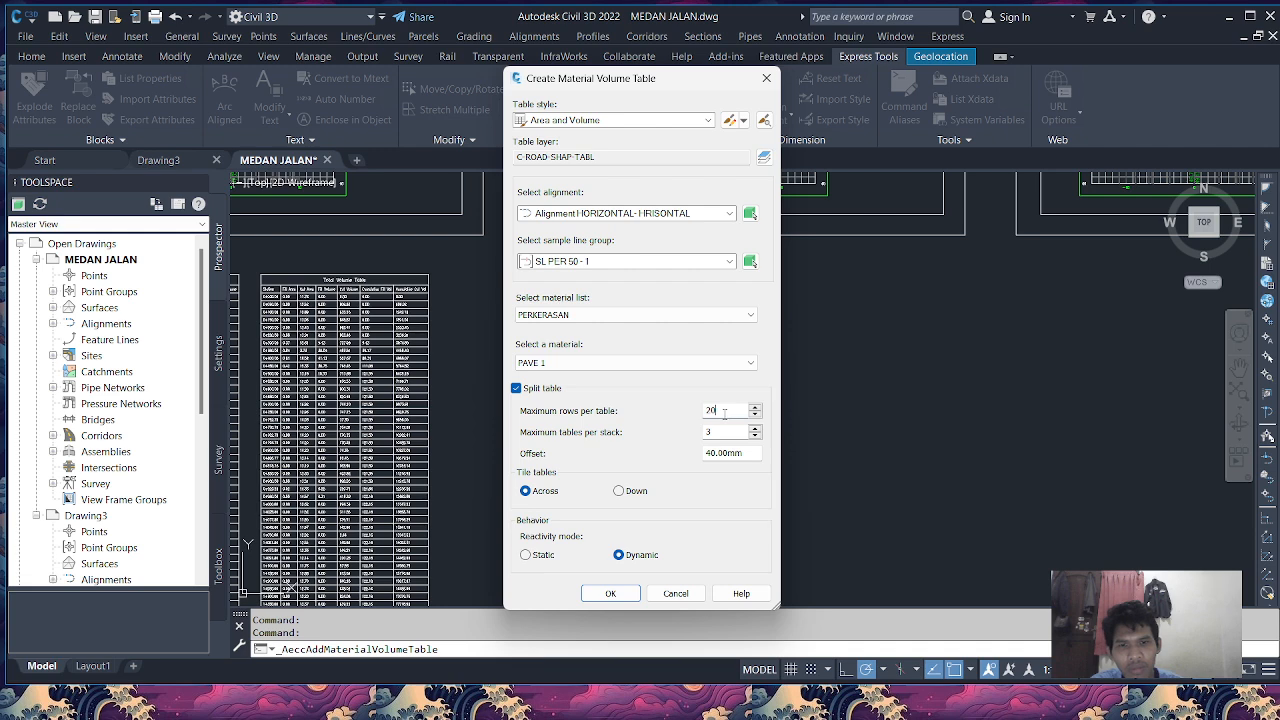
left_click(611, 594)
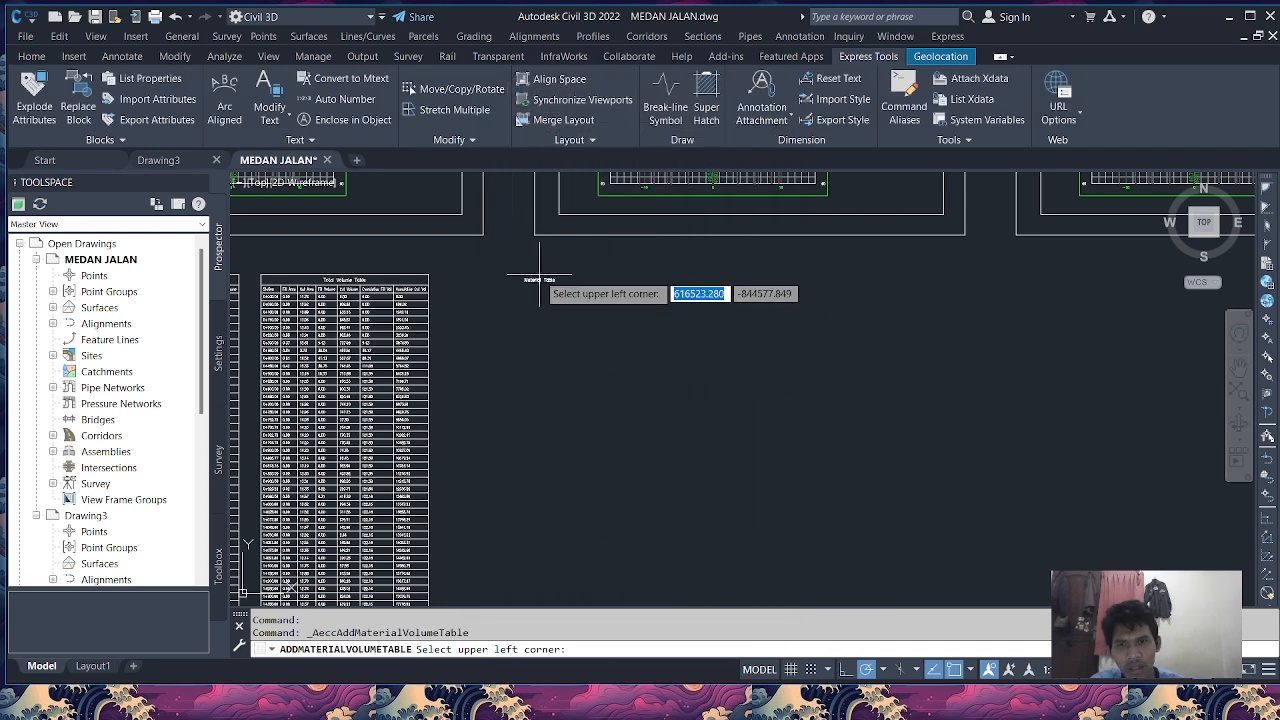
left_click(671, 276)
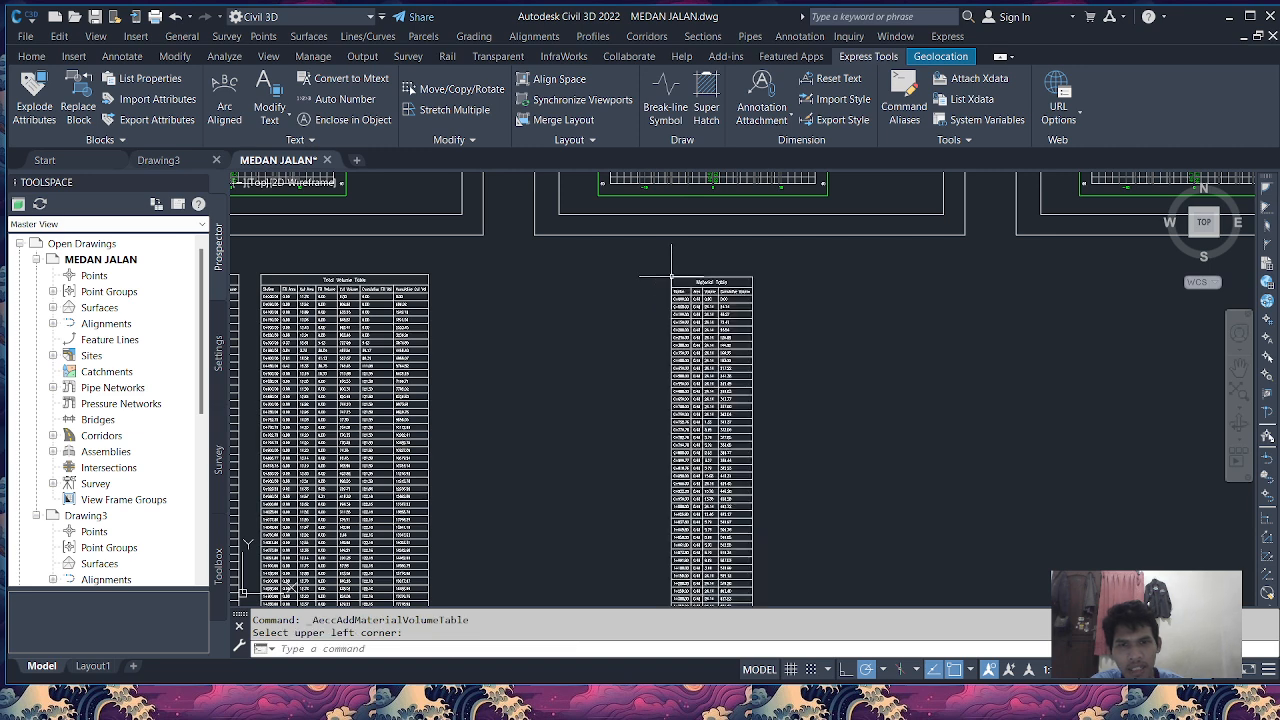
Add a Subbase material volume table from PERKERASAN, with a maximum of 200 rows, beside the PAVE 1 table.
scroll(865, 373, "up", 2)
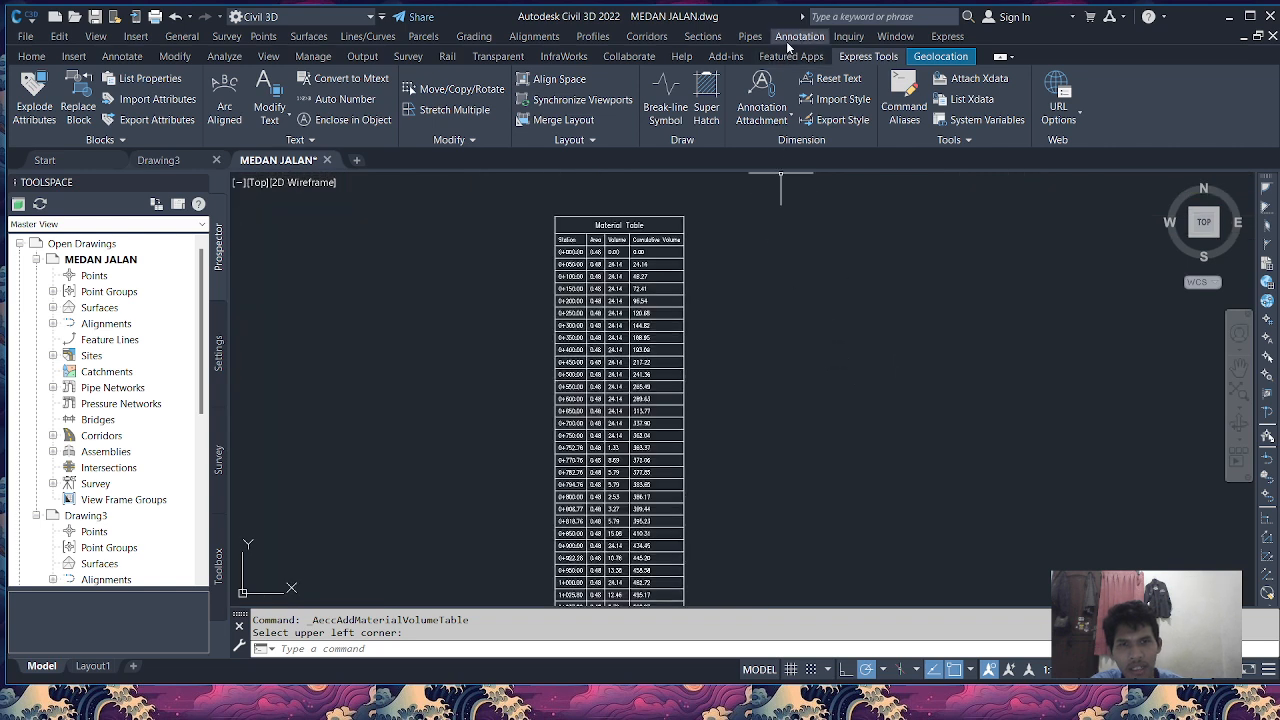
left_click(702, 36)
mouse_move(800, 233)
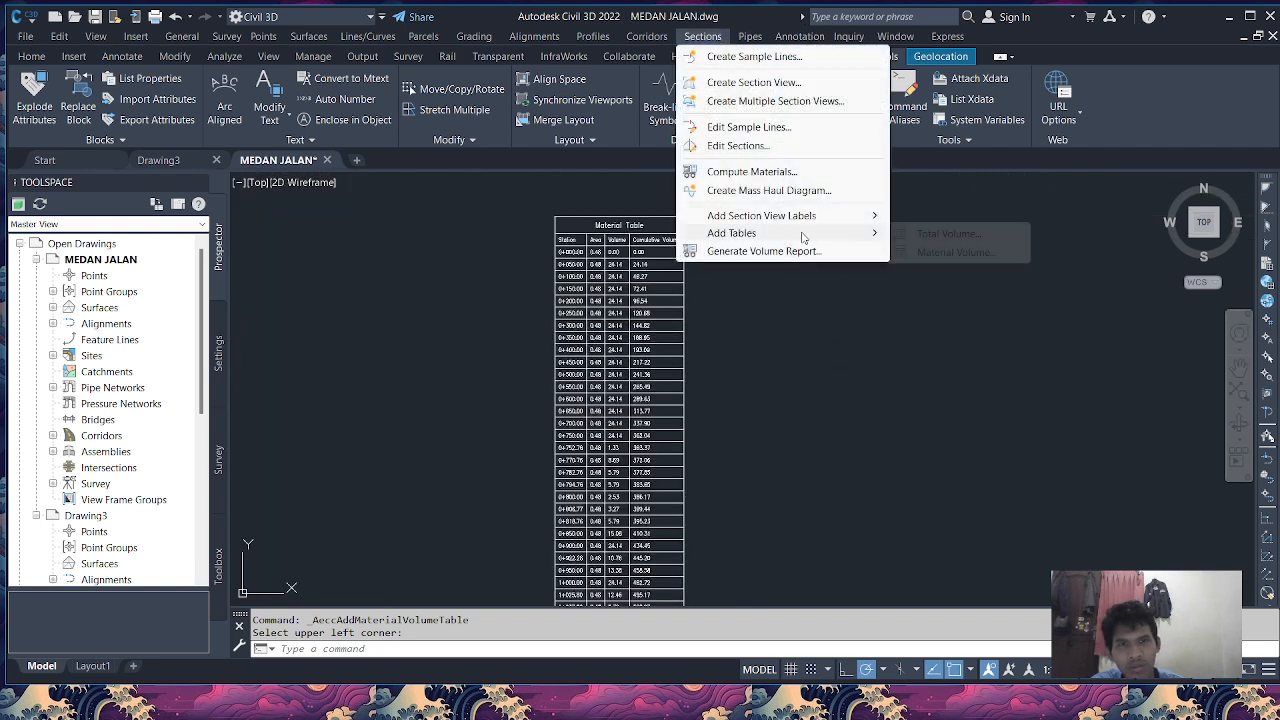
left_click(956, 253)
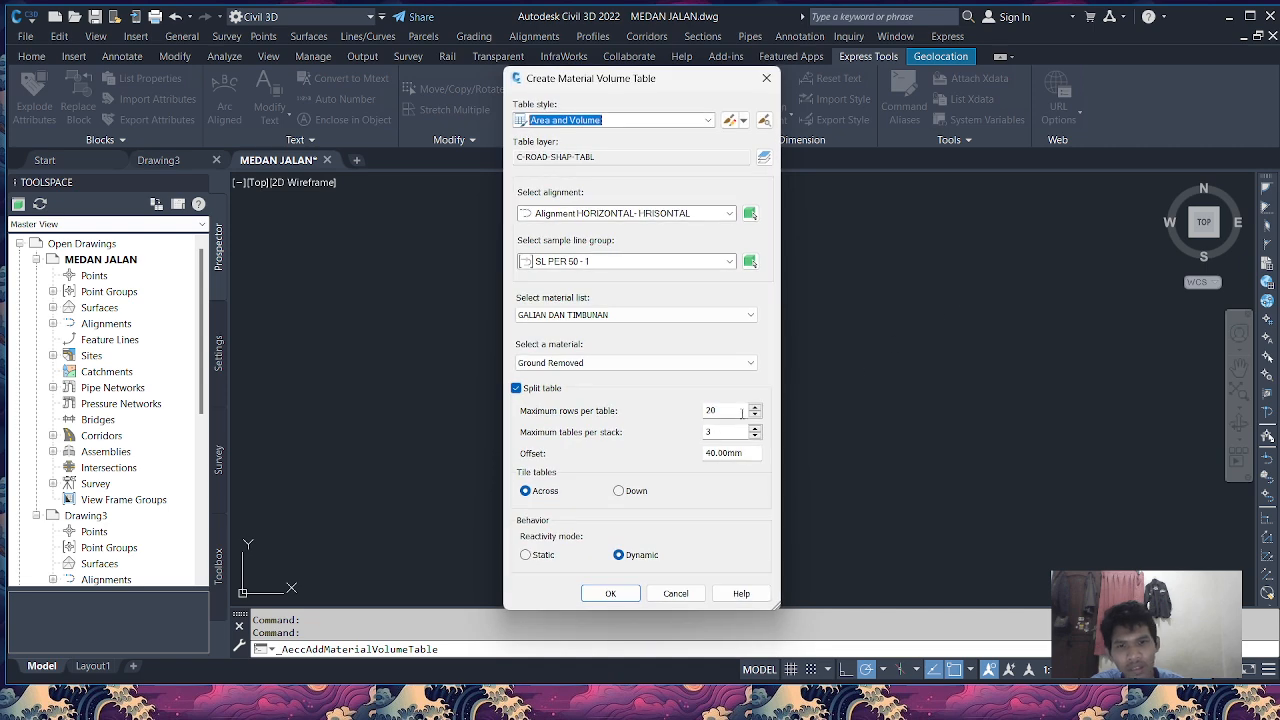
left_click(740, 315)
left_click(740, 336)
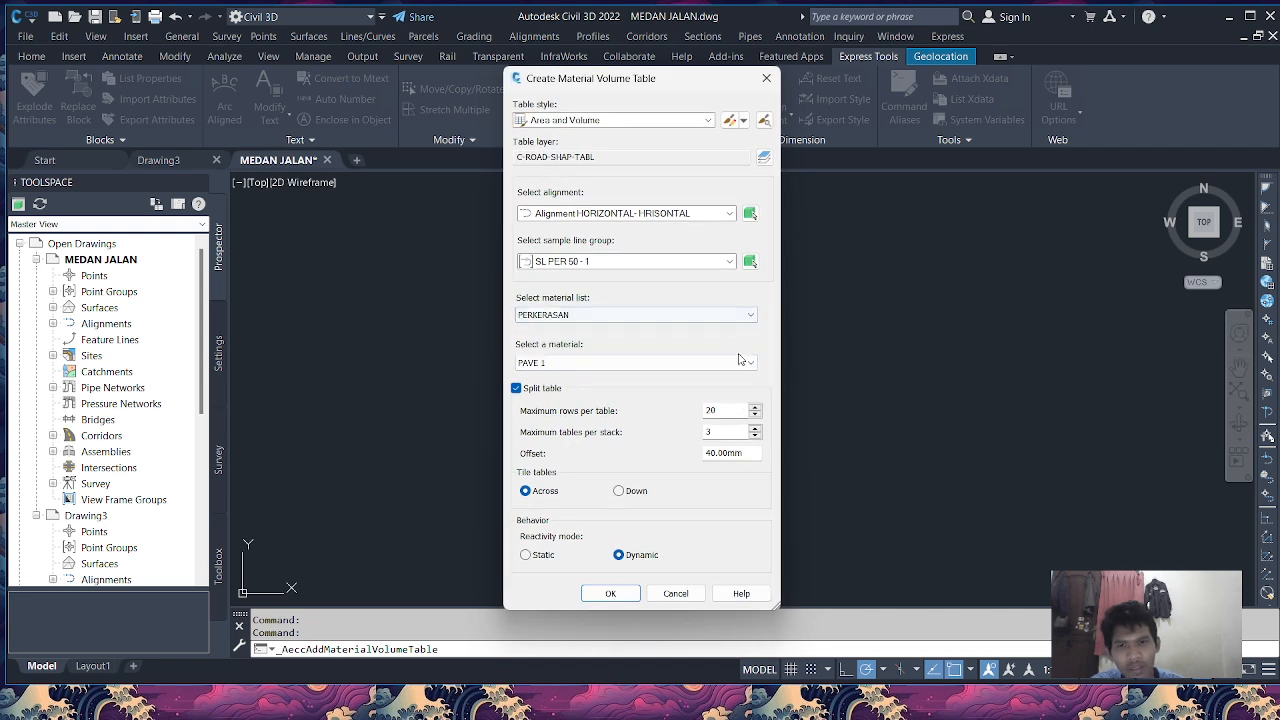
left_click(742, 364)
left_click(722, 387)
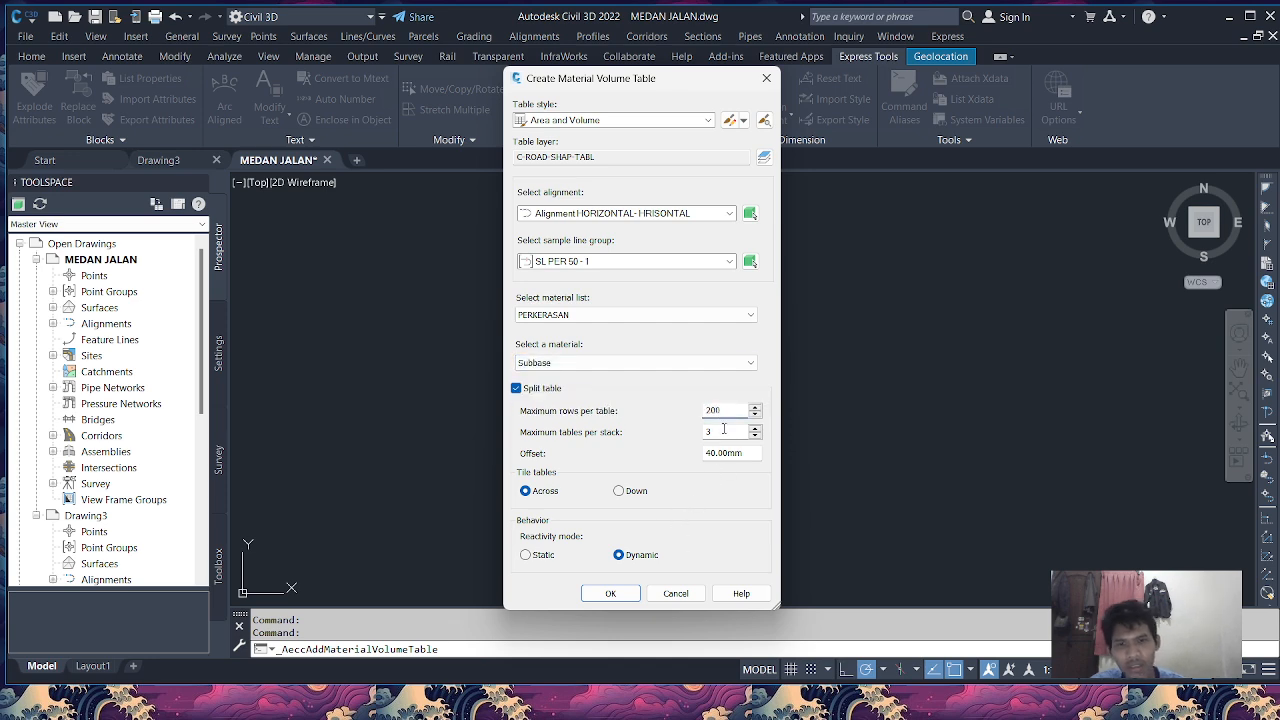
left_click(629, 594)
scroll(700, 240, "up", 4)
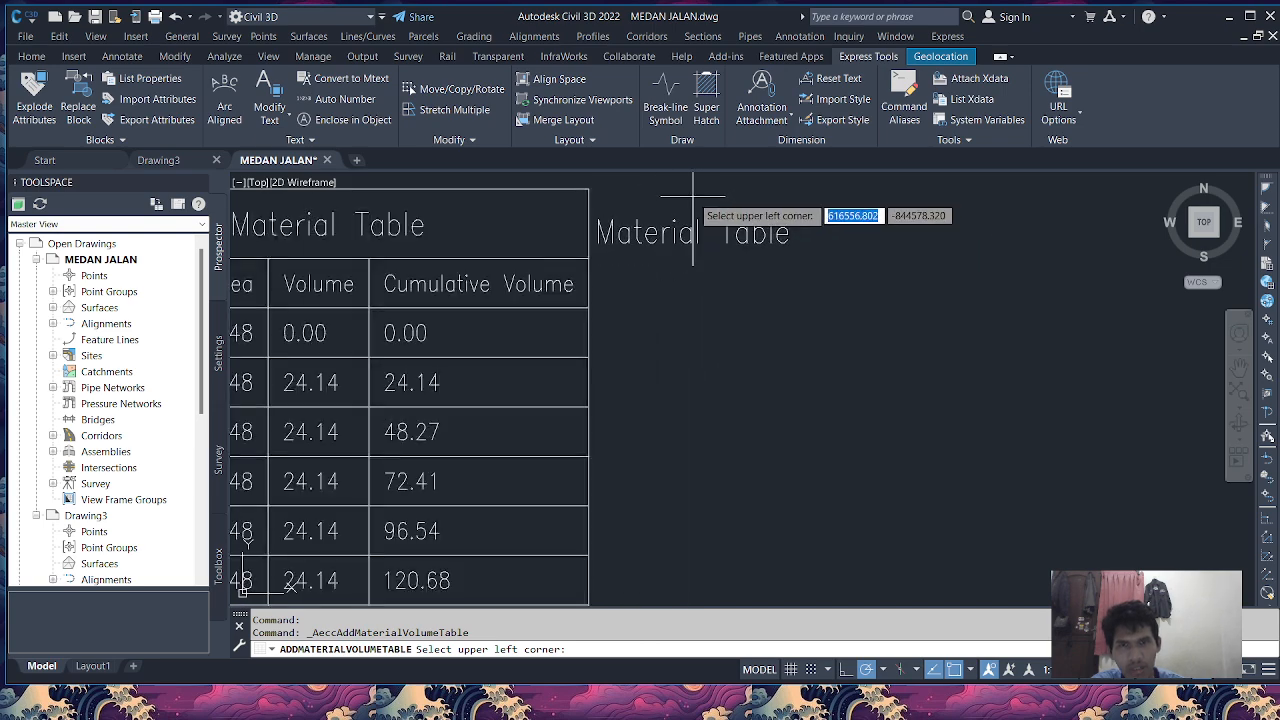
left_click(695, 202)
Add a Base material volume table from PERKERASAN, raising the maximum rows per table, and place it beside the Subbase table.
scroll(695, 202, "down", 6)
scroll(760, 300, "down", 2)
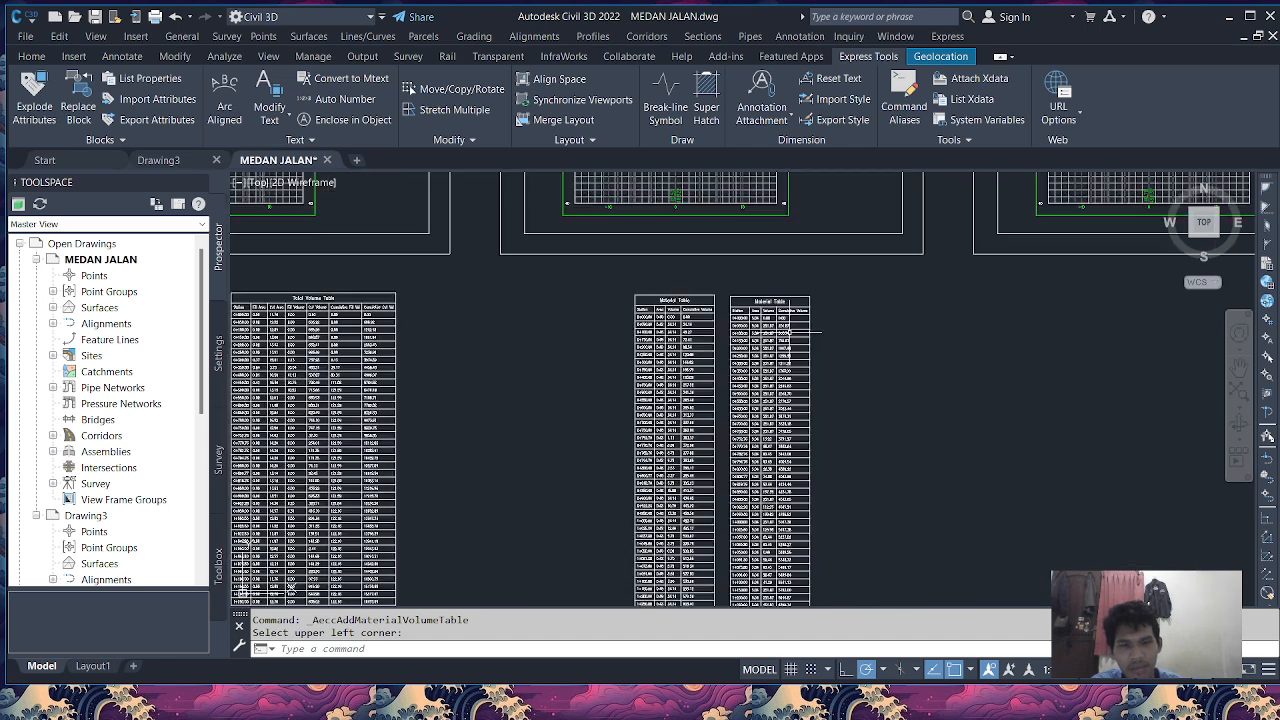
scroll(825, 343, "up", 3)
scroll(854, 344, "up", 2)
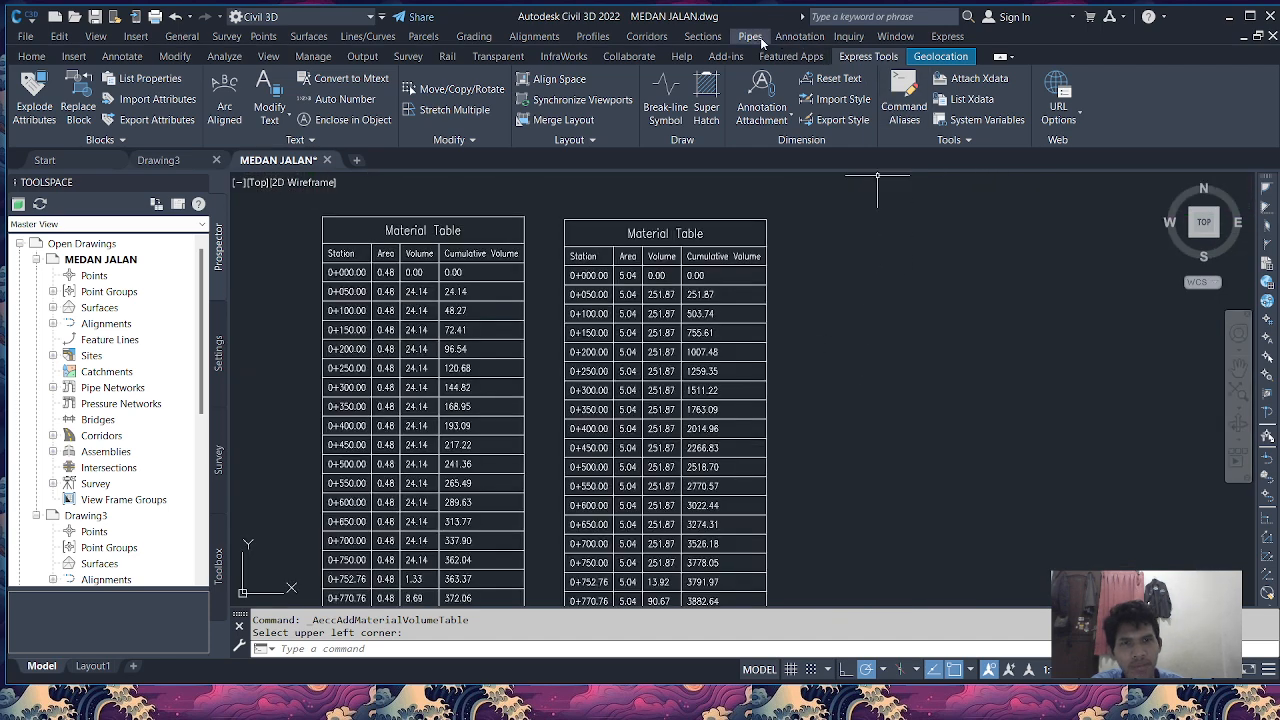
left_click(703, 36)
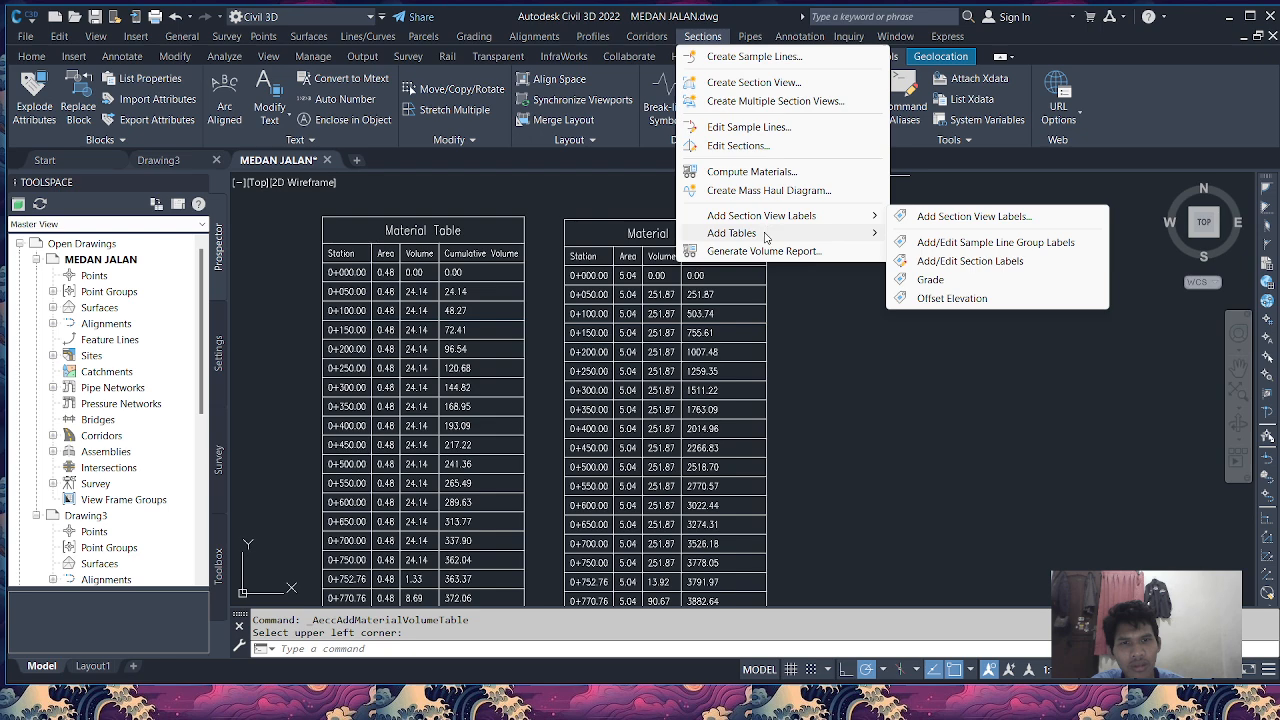
mouse_move(765, 232)
left_click(958, 254)
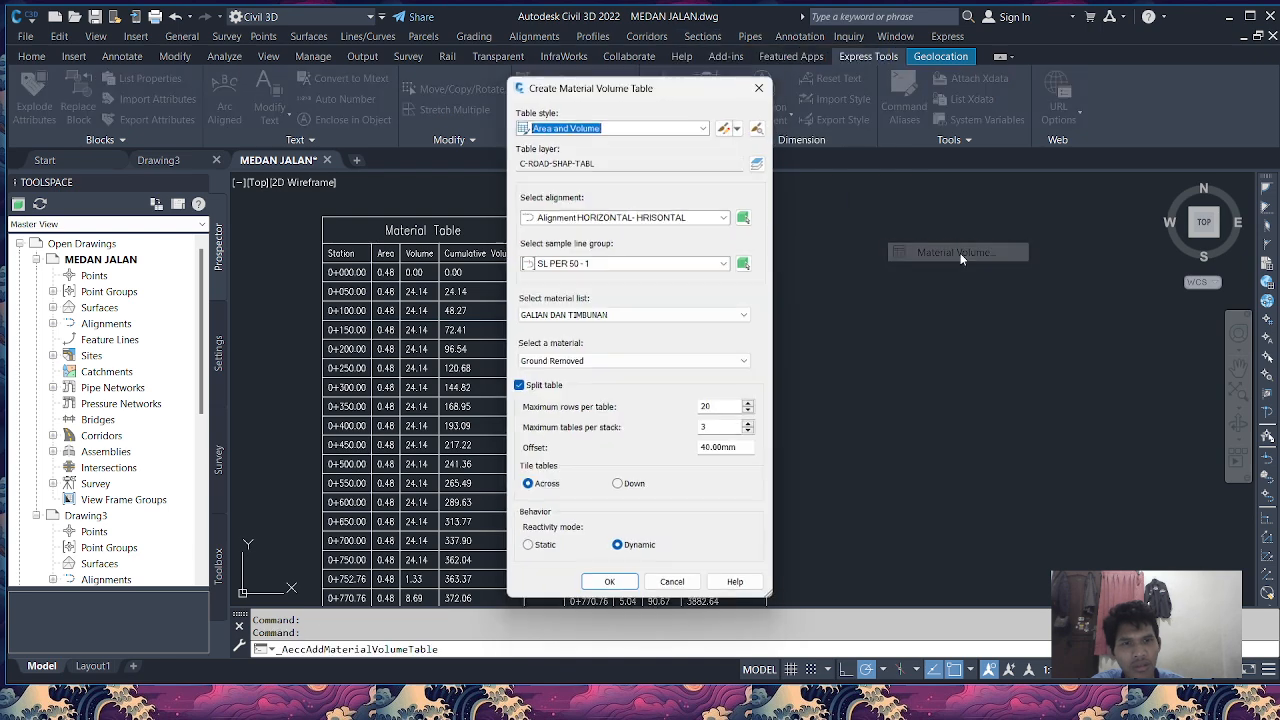
left_click(707, 311)
left_click(728, 338)
left_click(722, 362)
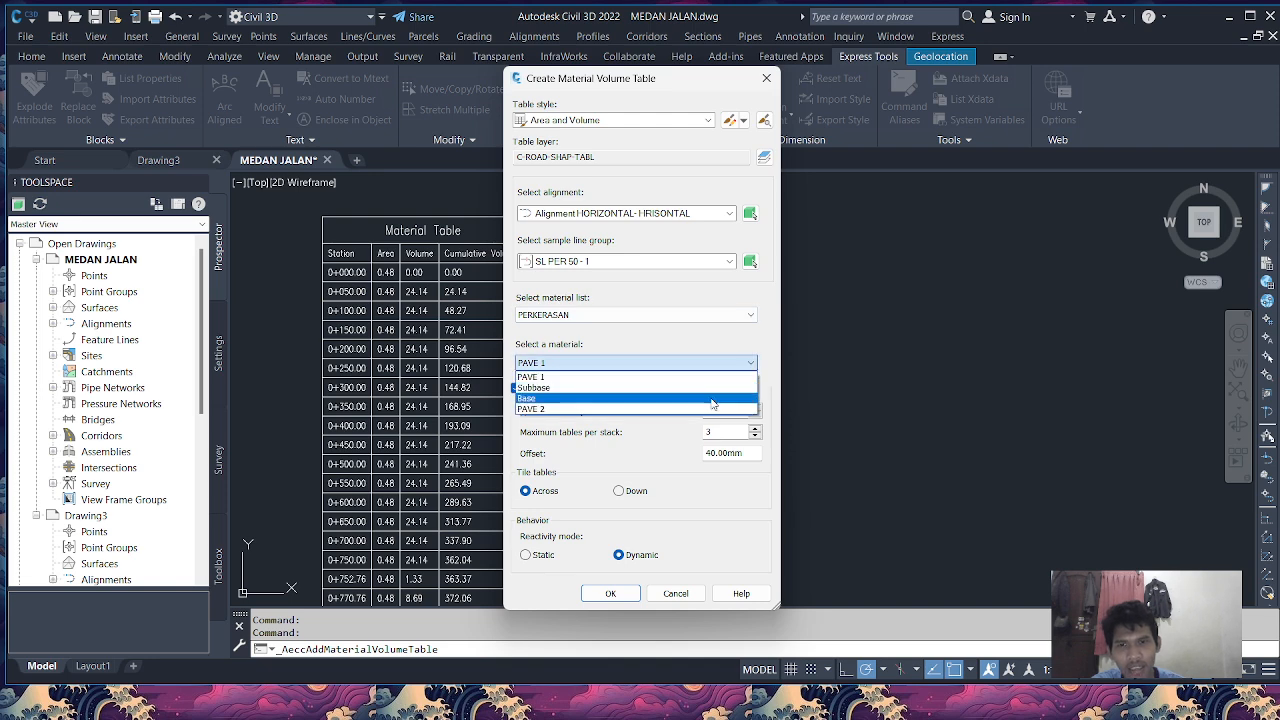
left_click(712, 399)
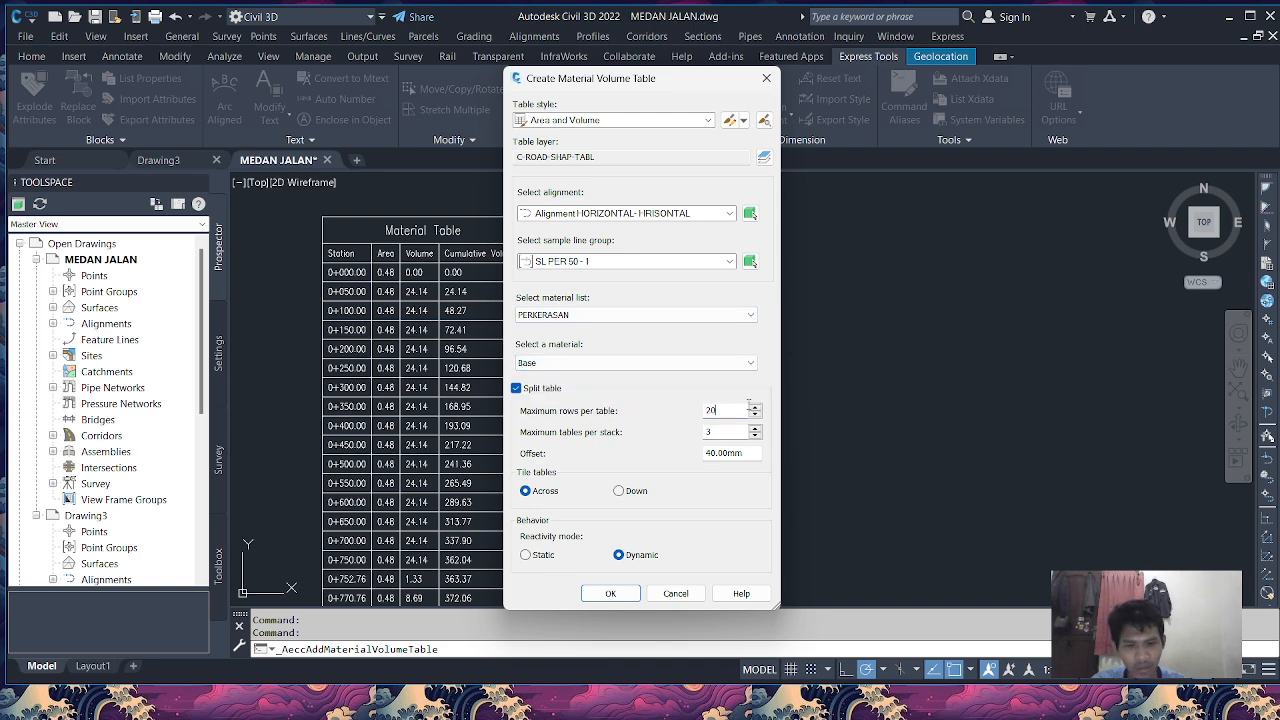
left_click(612, 593)
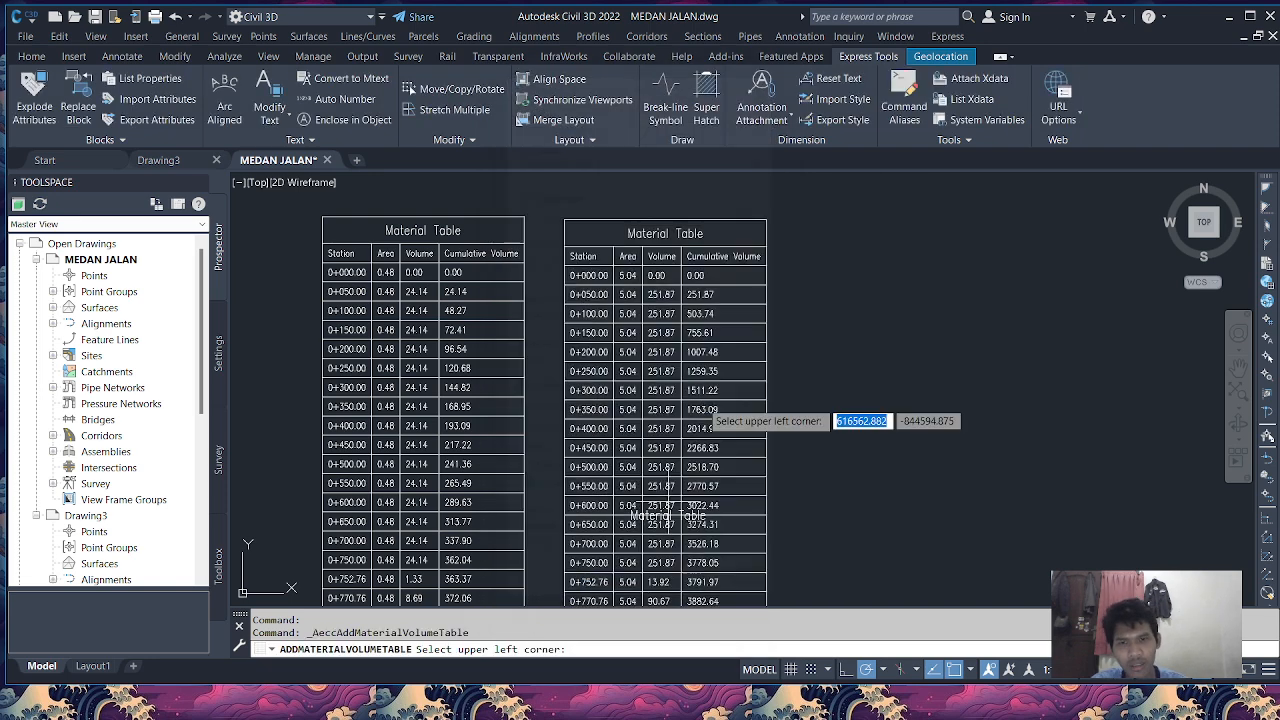
left_click(846, 221)
Add a PAVE 2 material volume table from PERKERASAN, with a maximum of 200 rows, beside the Base table.
scroll(846, 221, "down", 5)
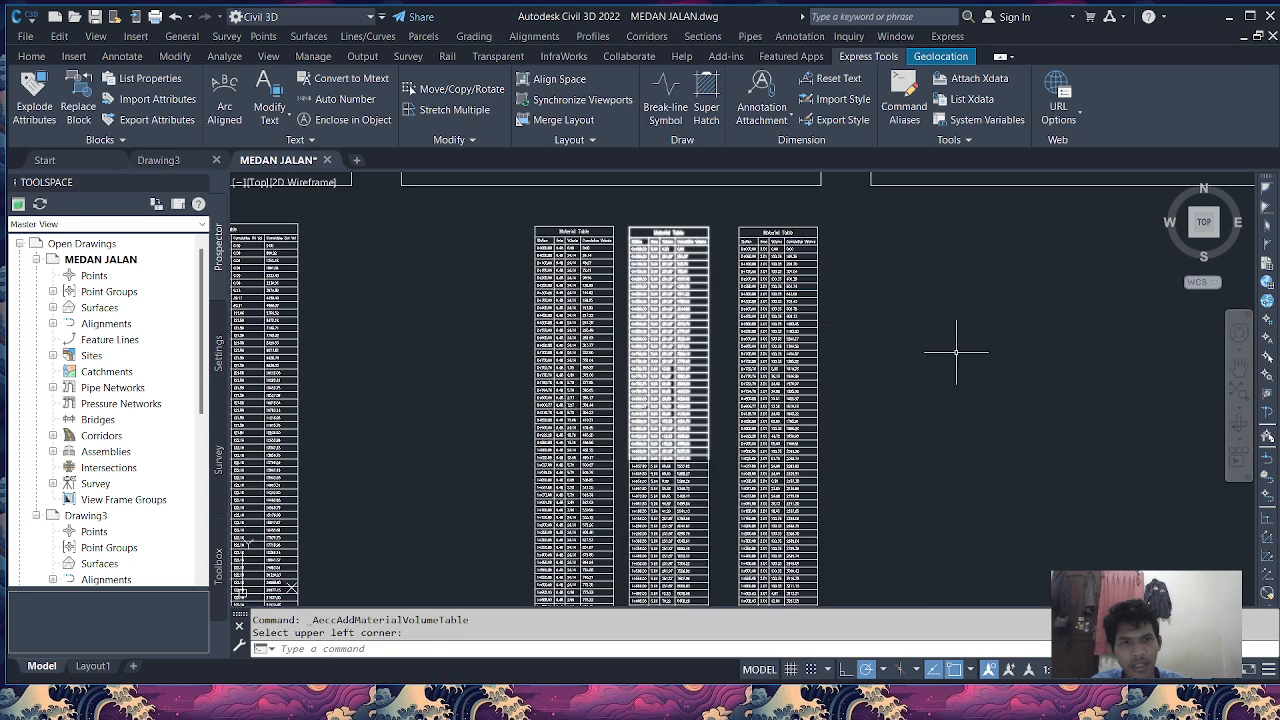
scroll(817, 216, "up", 2)
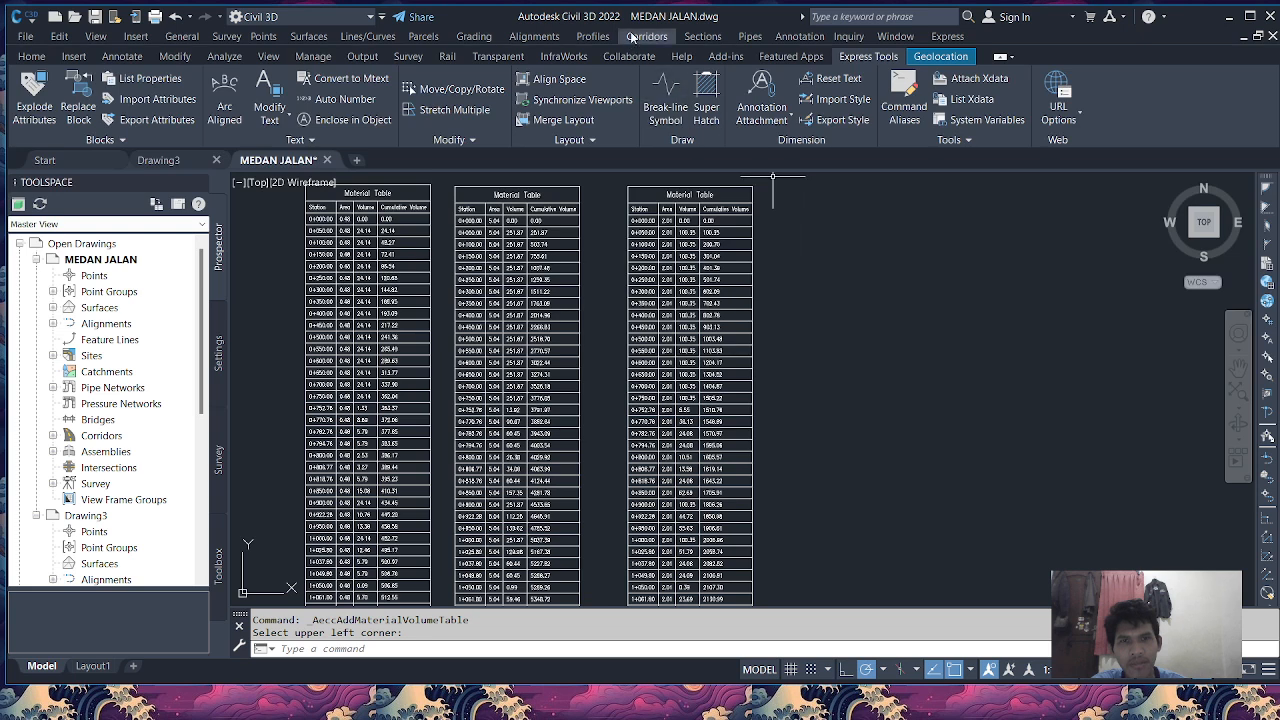
left_click(710, 37)
mouse_move(760, 233)
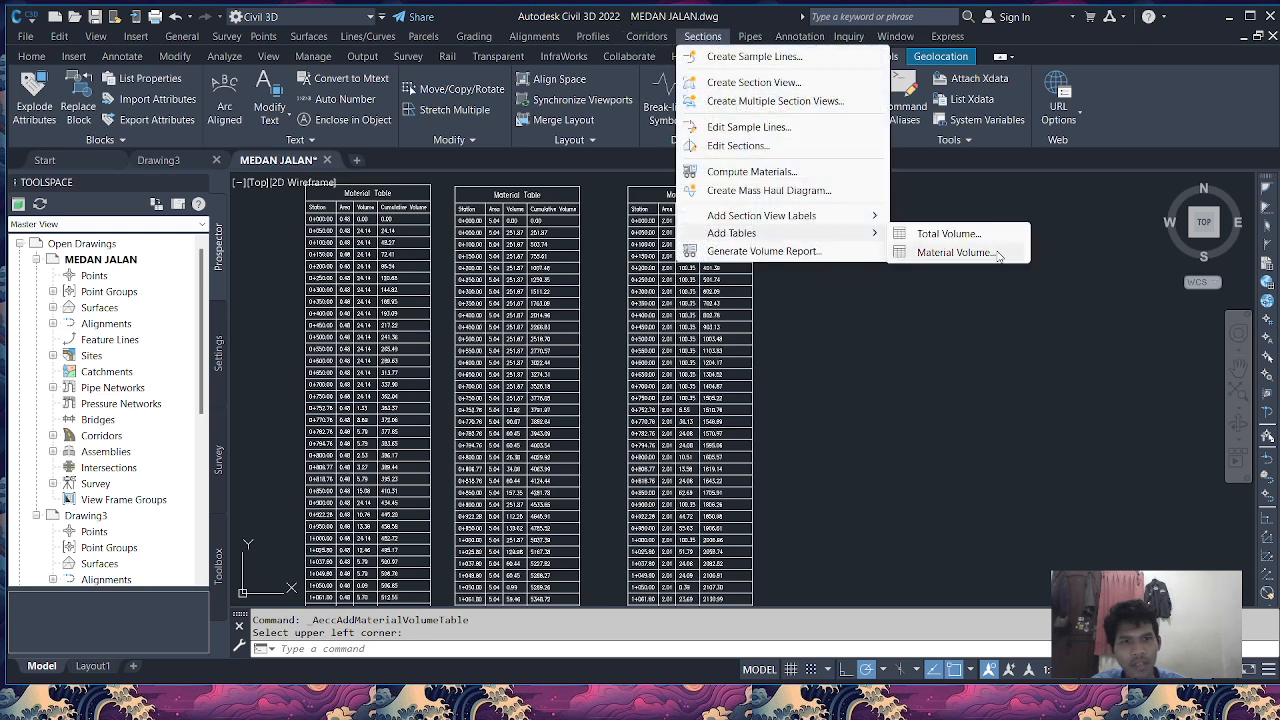
left_click(955, 253)
left_click(705, 315)
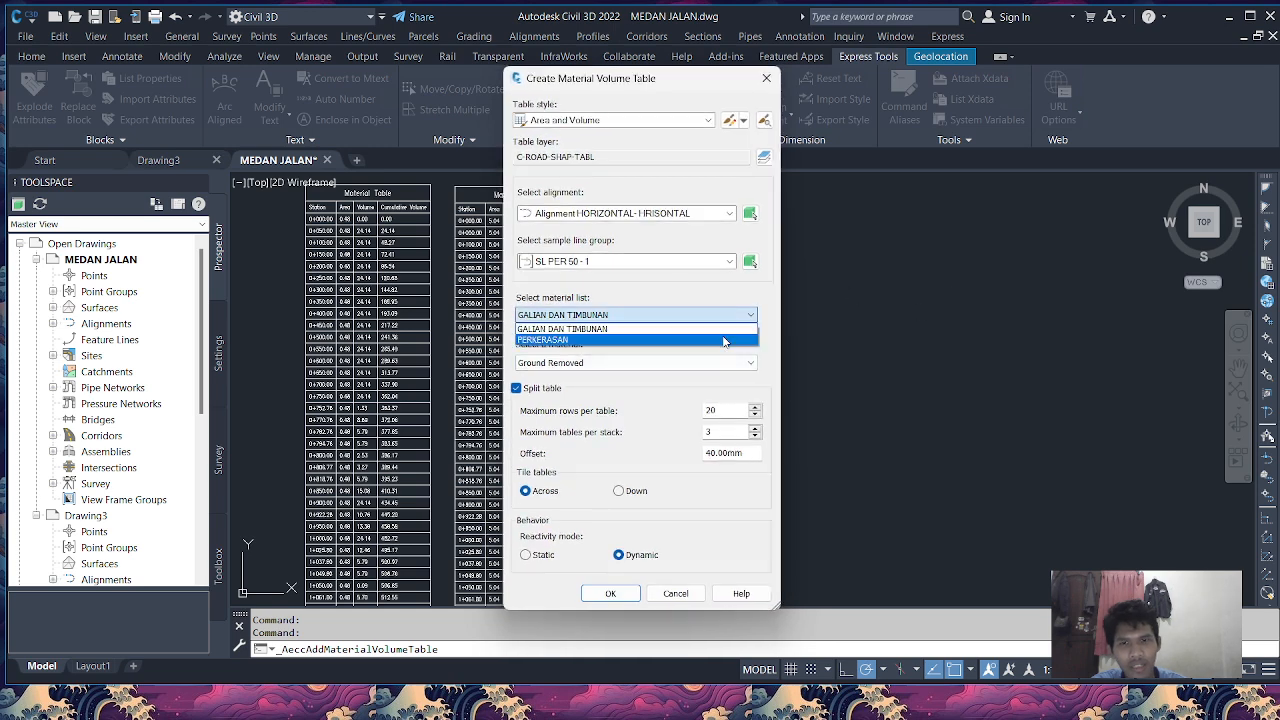
left_click(724, 341)
left_click(731, 363)
left_click(700, 404)
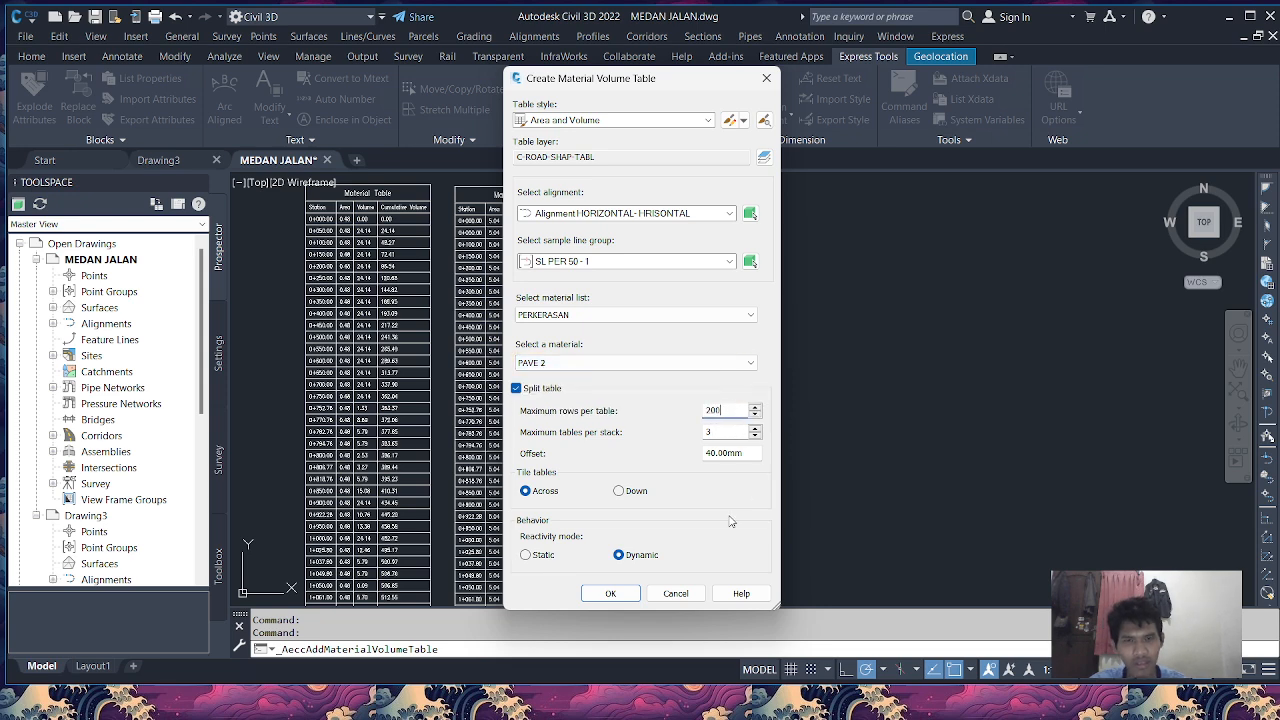
left_click(610, 593)
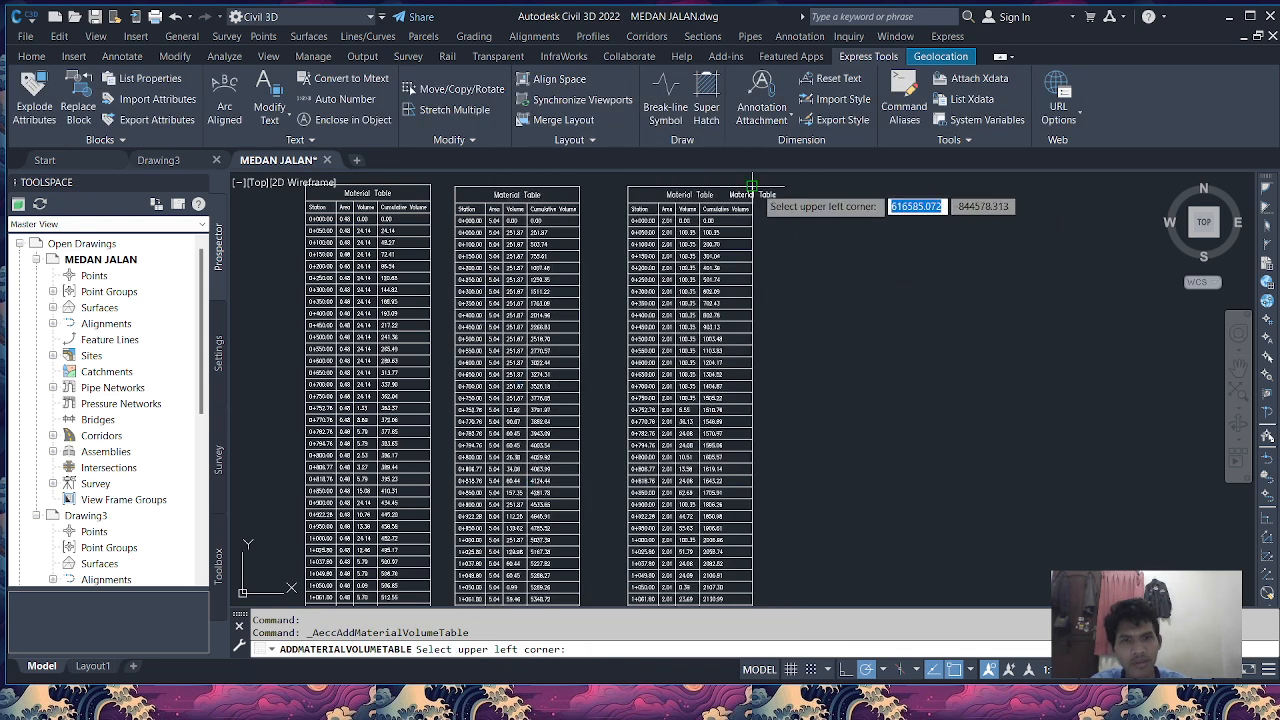
left_click(802, 187)
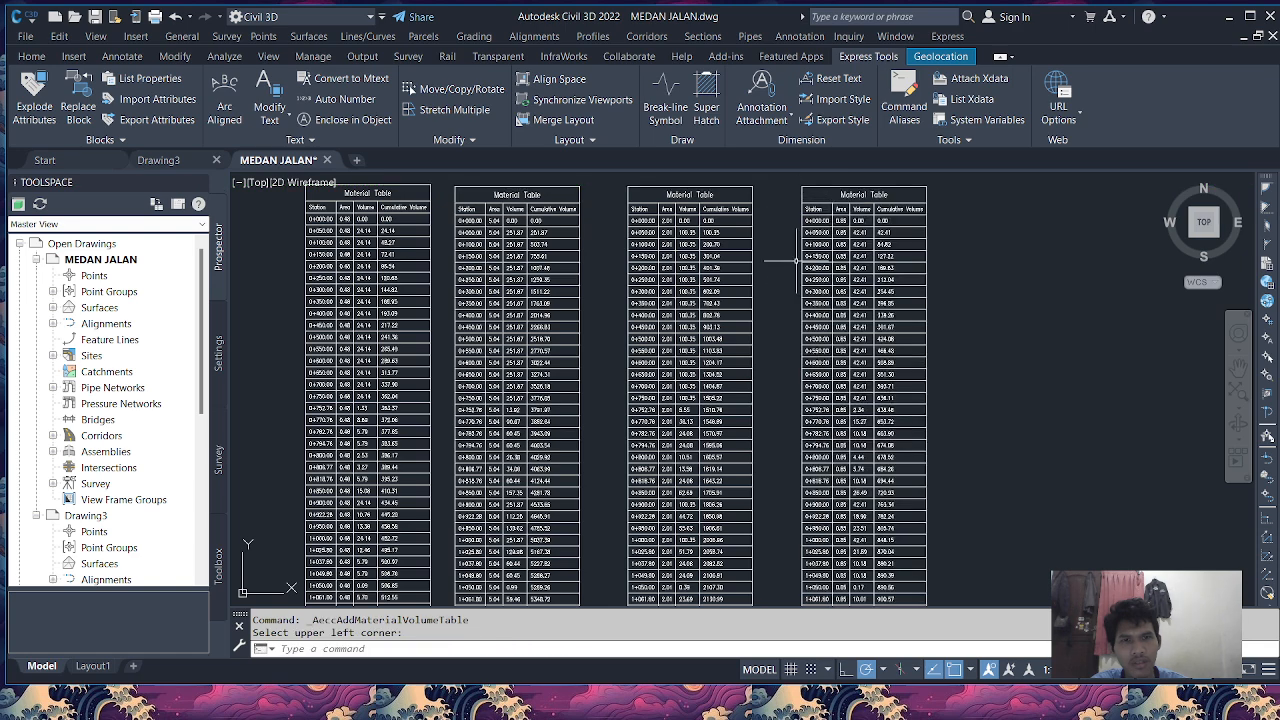
Add another Cut and Fill total volume table for GALIAN DAN TIMBUNAN, with a maximum of 200 rows, beside the PAVE 2 table.
scroll(597, 211, "down", 2)
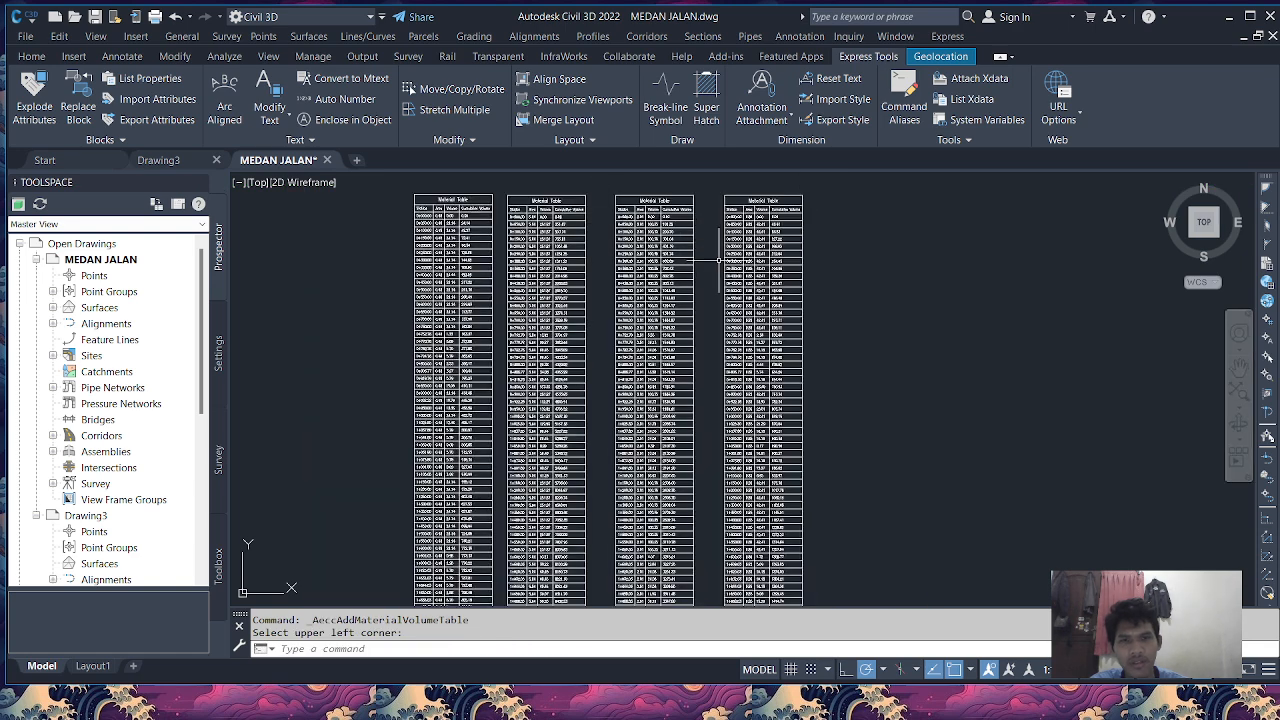
left_click(666, 38)
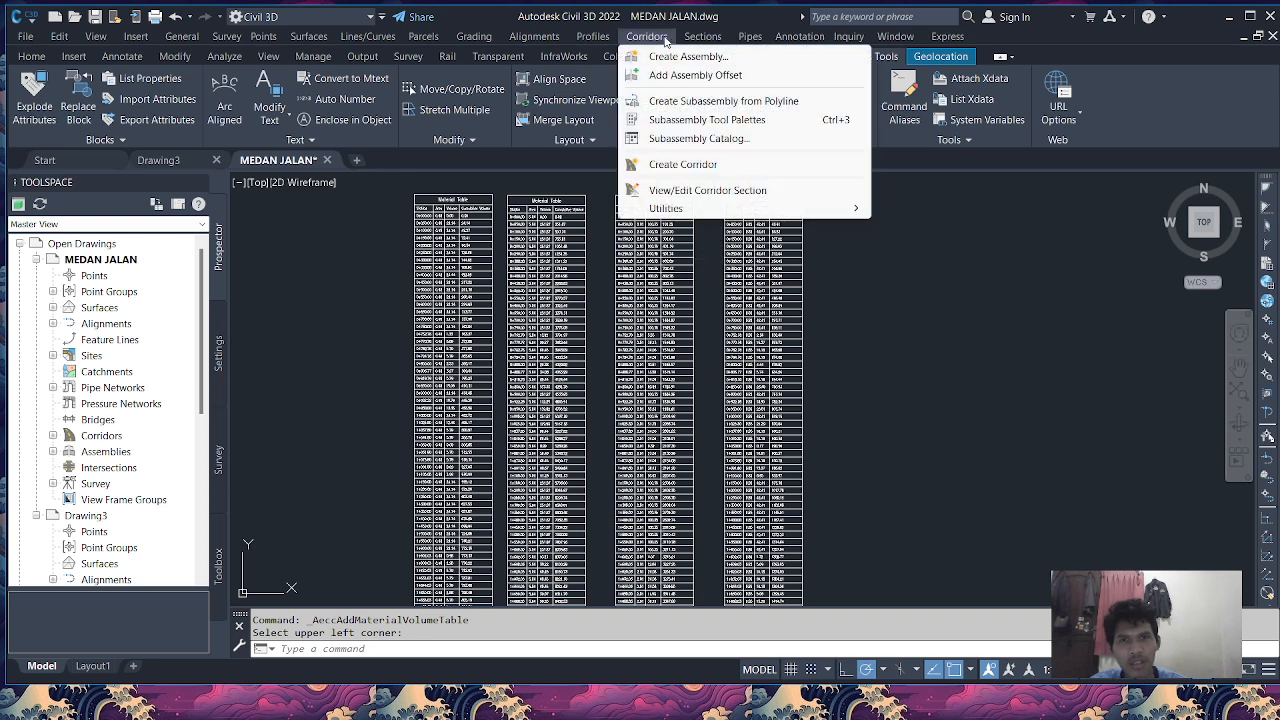
left_click(703, 37)
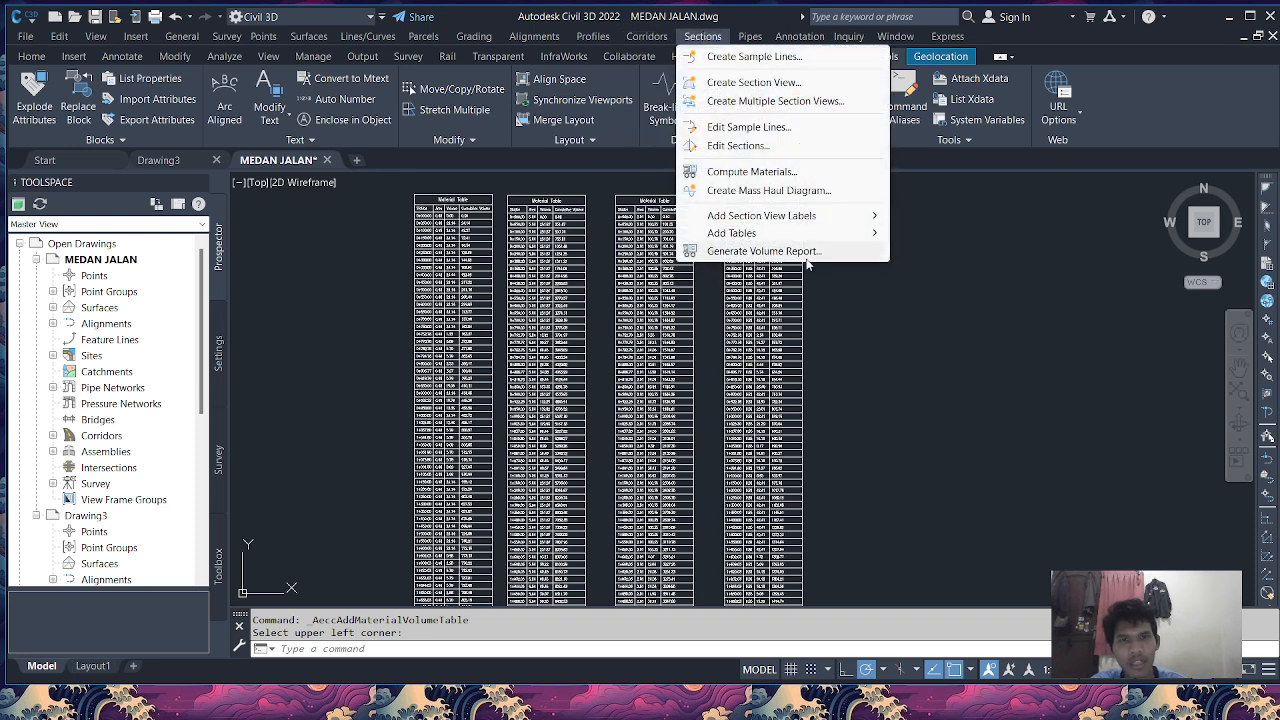
mouse_move(735, 309)
left_click(940, 233)
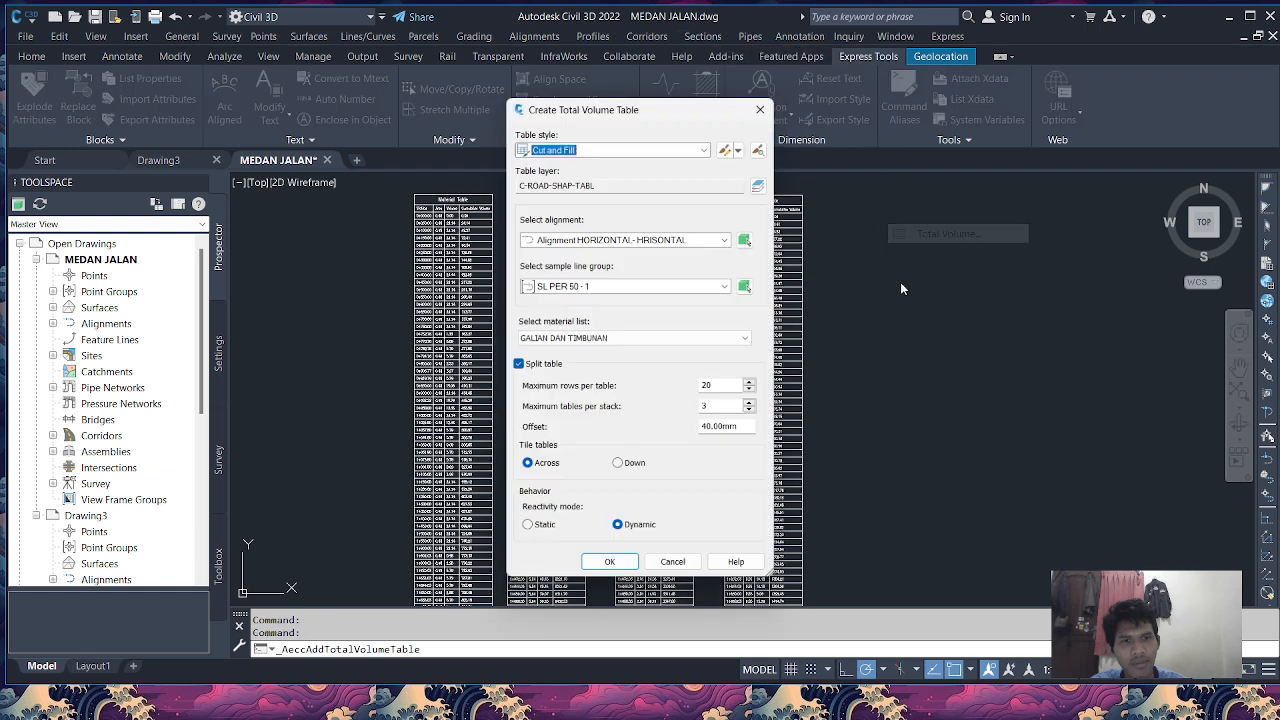
left_click(668, 338)
left_click(689, 350)
left_click(723, 388)
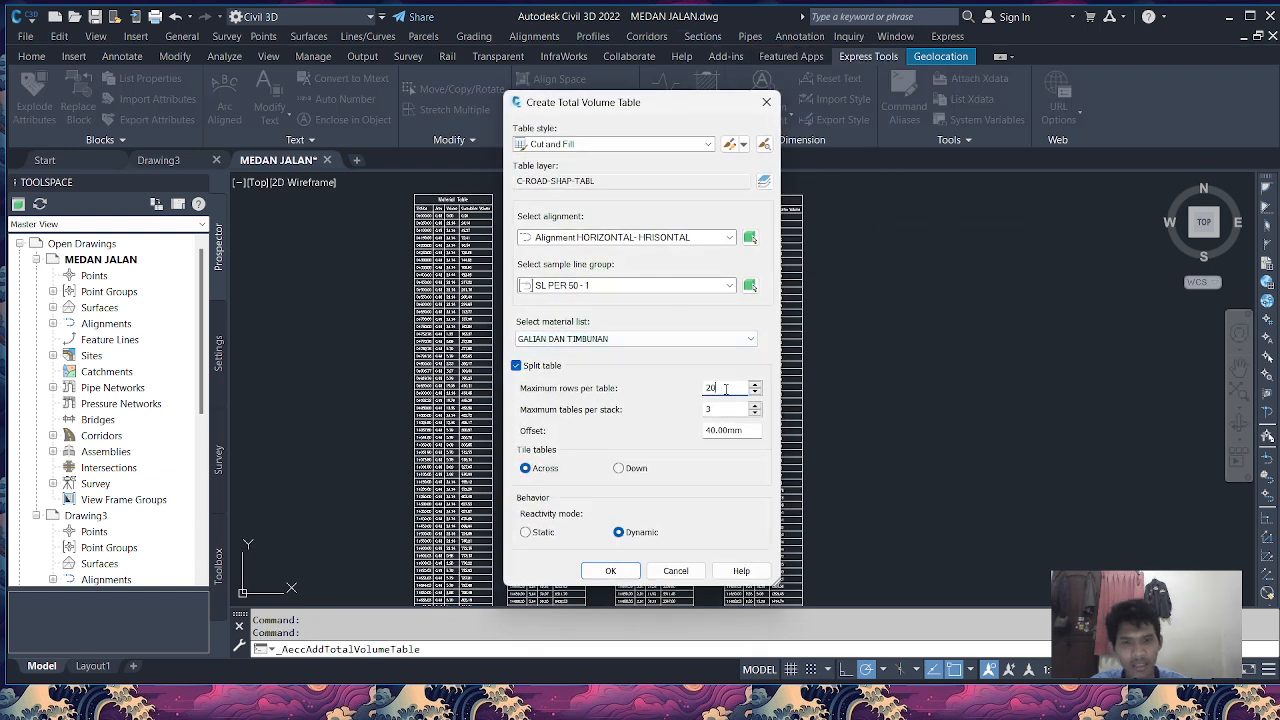
key("ctrl+a")
type("0")
left_click(612, 572)
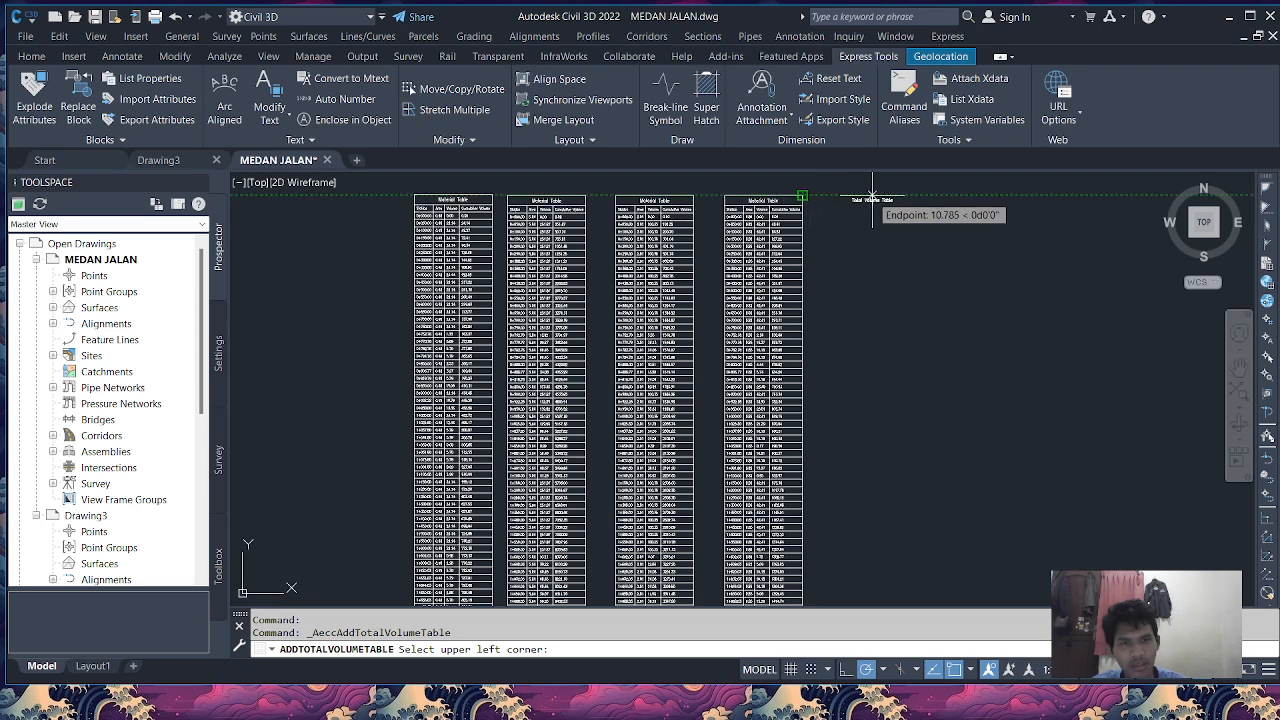
left_click(866, 199)
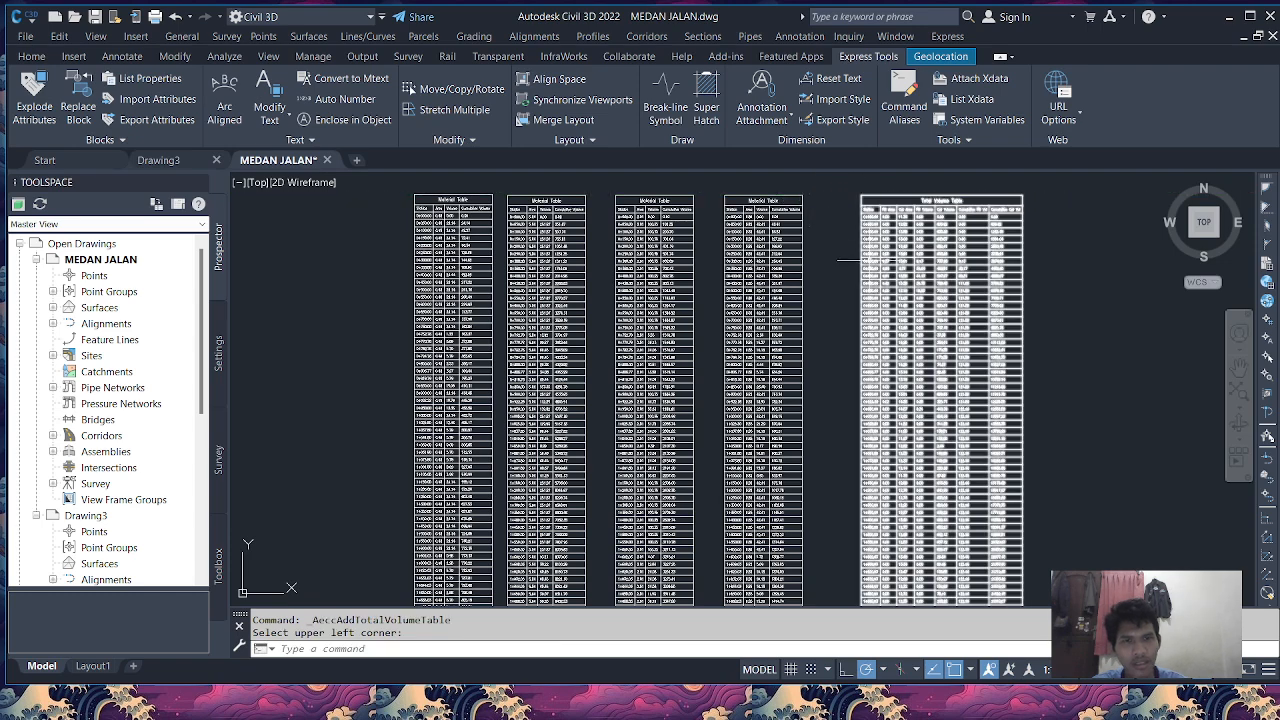
Review the material and total volume tables placed below the section sheets, from the newest Total Volume Table across to the cut and fill tables.
scroll(880, 290, "up", 2)
scroll(880, 270, "down", 2)
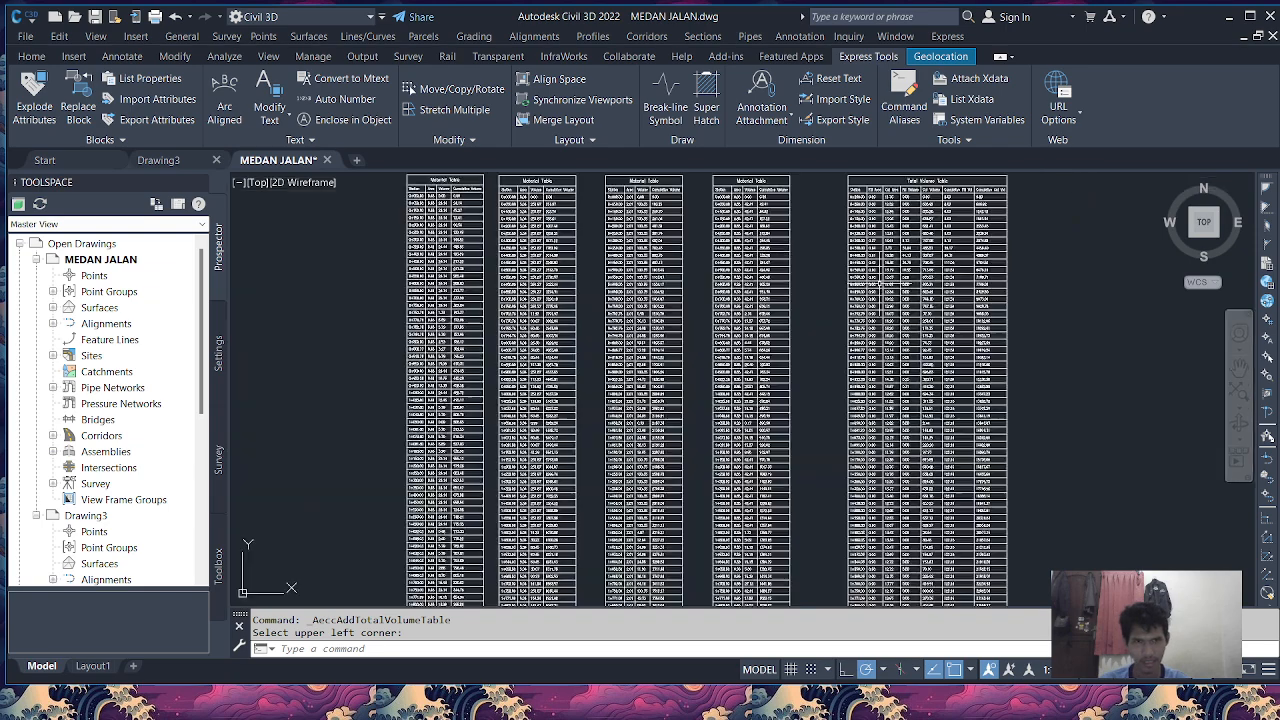
scroll(881, 296, "up", 2)
scroll(880, 296, "down", 4)
scroll(516, 341, "up", 2)
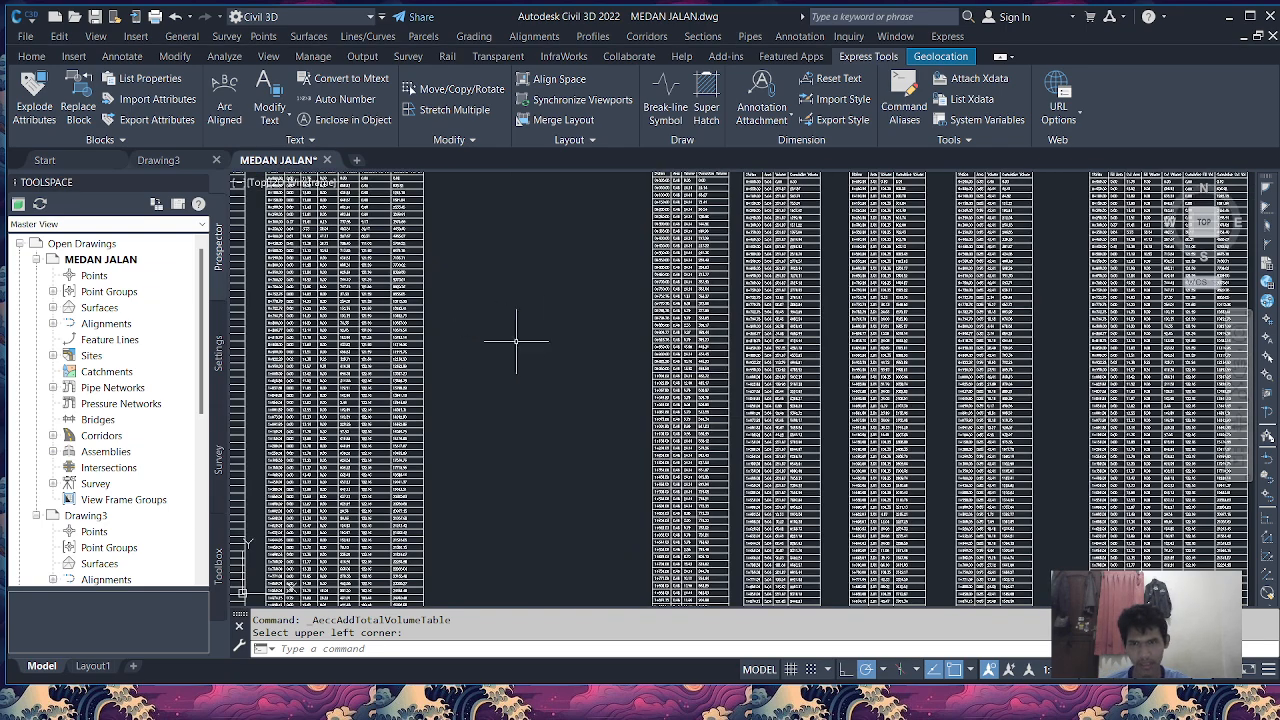
scroll(686, 357, "down", 2)
scroll(634, 337, "up", 2)
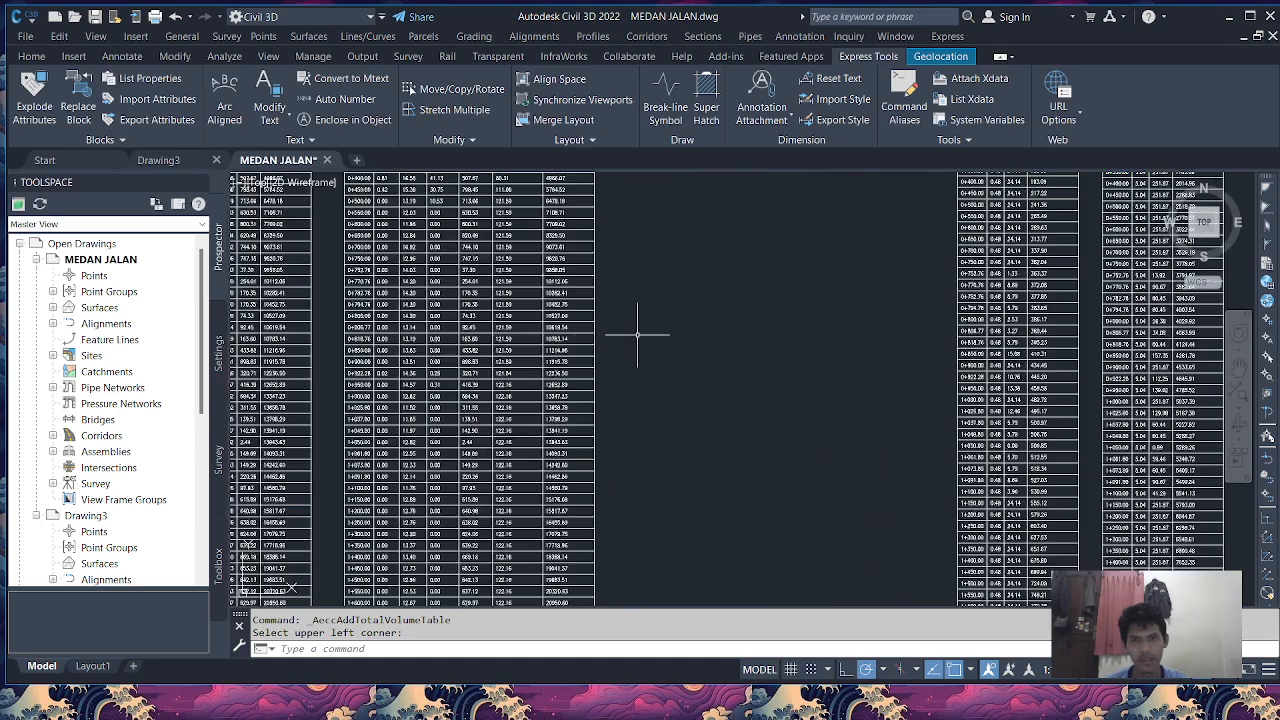
scroll(886, 332, "down", 3)
scroll(686, 337, "up", 2)
scroll(1095, 347, "up", 2)
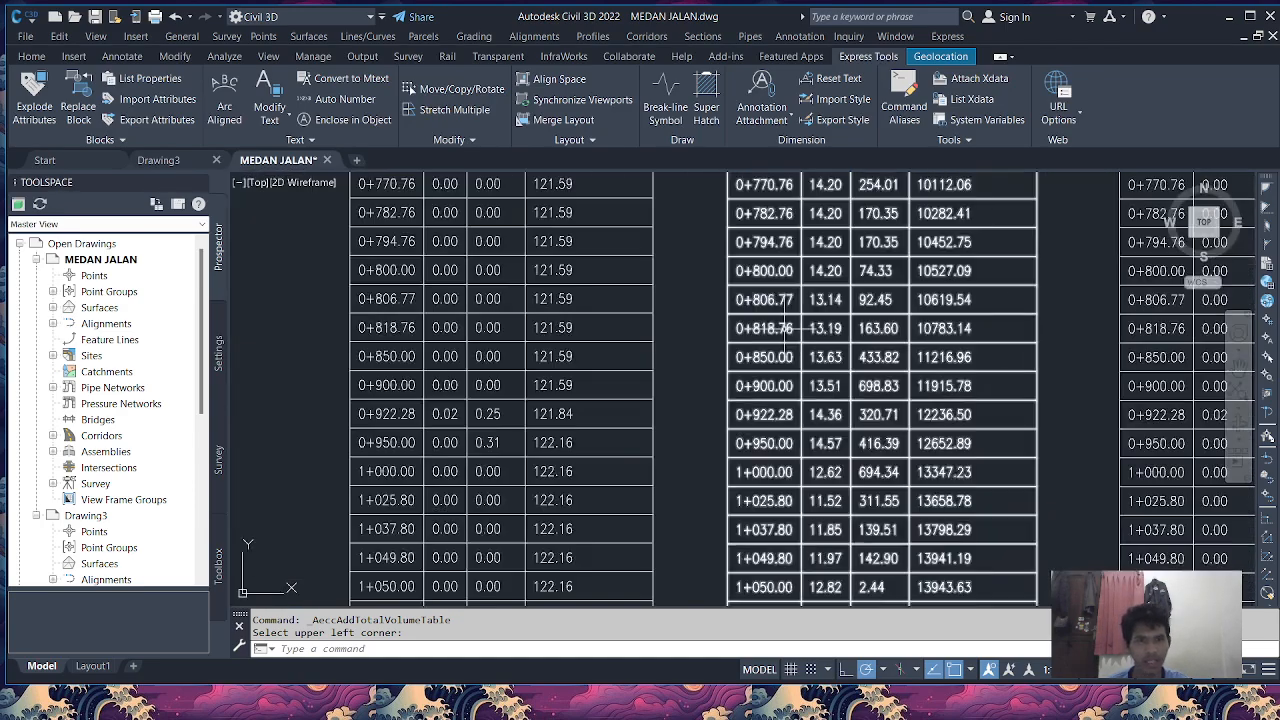
scroll(1095, 347, "down", 3)
scroll(853, 345, "up", 2)
scroll(481, 354, "down", 3)
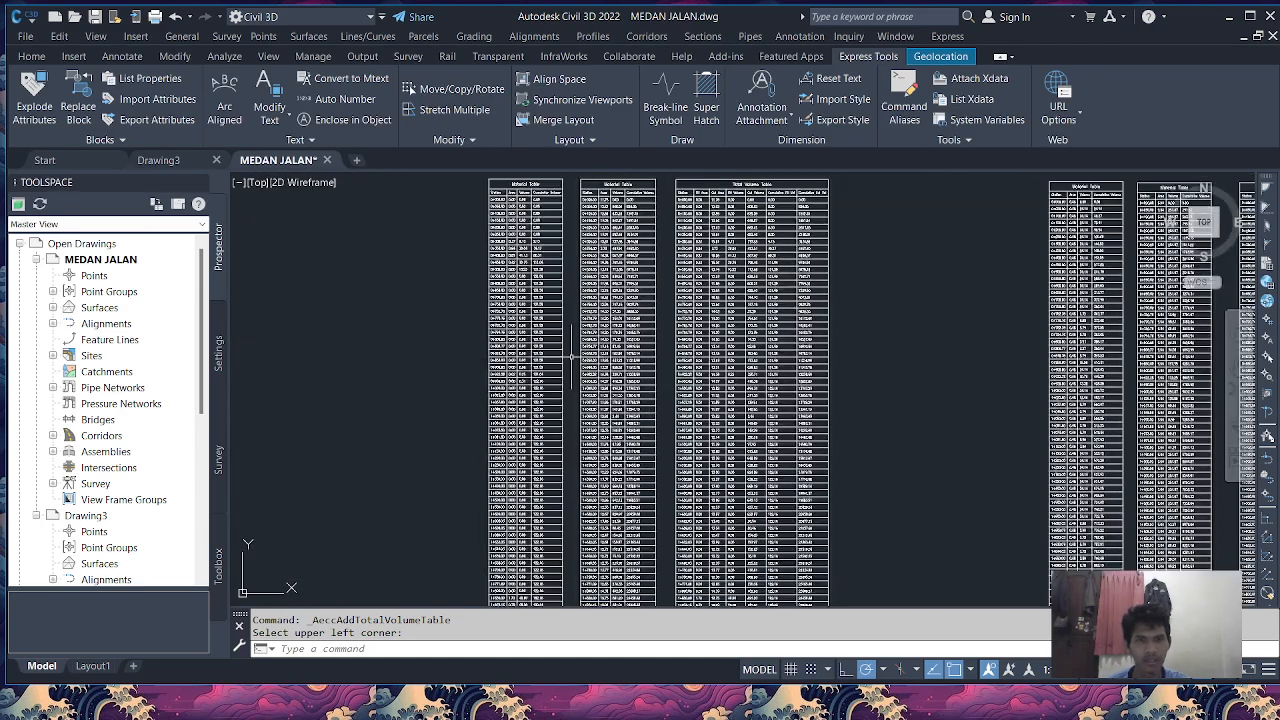
scroll(963, 361, "up", 1)
scroll(1150, 375, "up", 3)
scroll(876, 354, "down", 5)
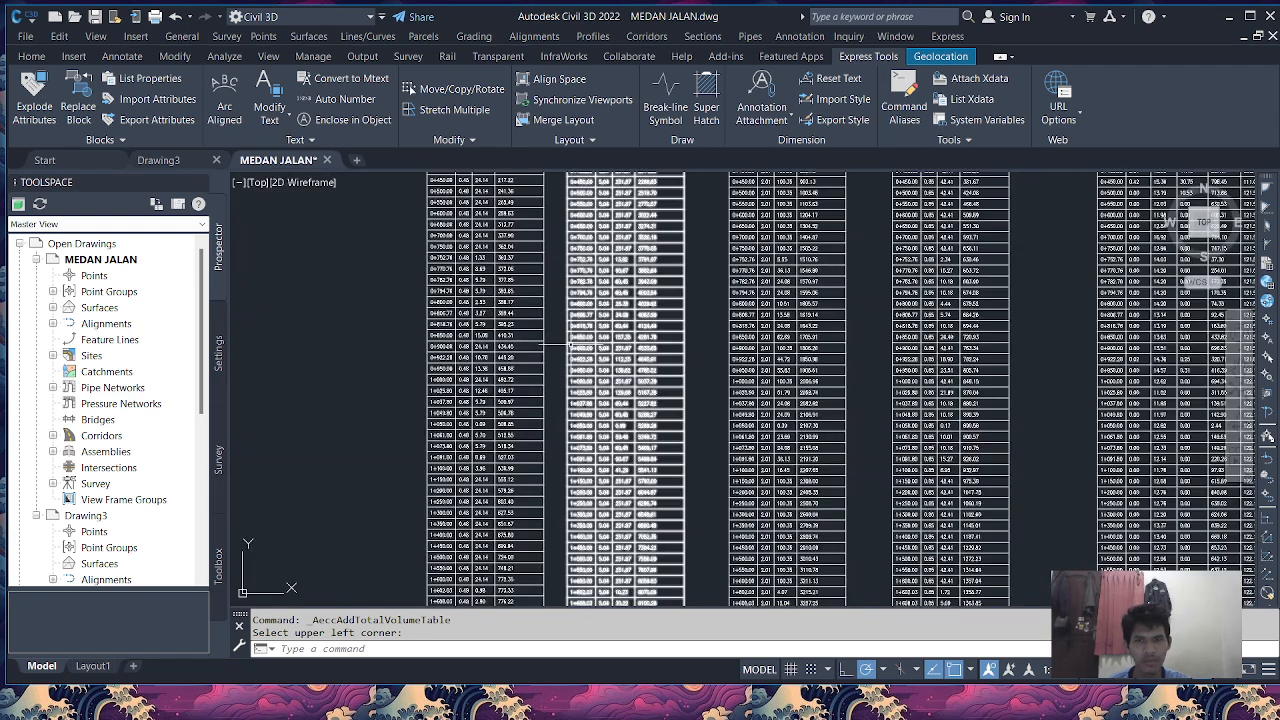
scroll(876, 354, "up", 6)
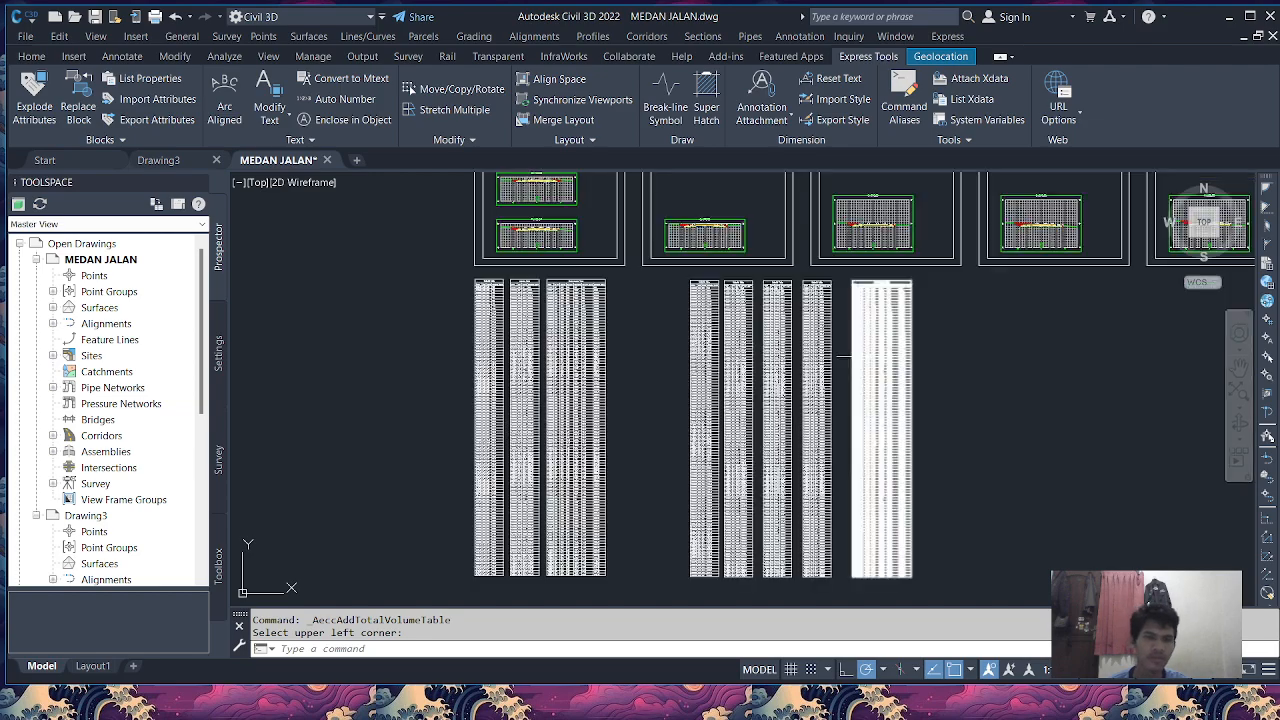
scroll(677, 372, "down", 3)
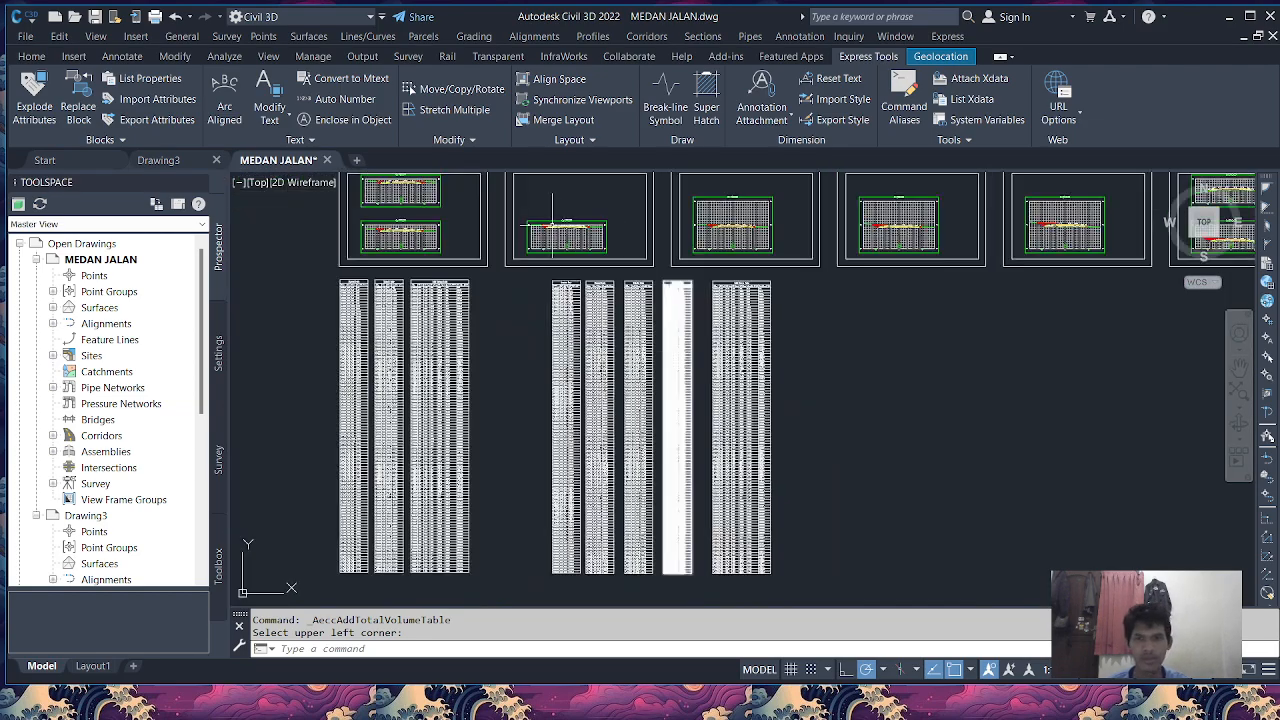
Examine the cut, fill and pavement layer hatching in the cross-section views from station 0+100 onward along the sheet row.
scroll(553, 228, "up", 7)
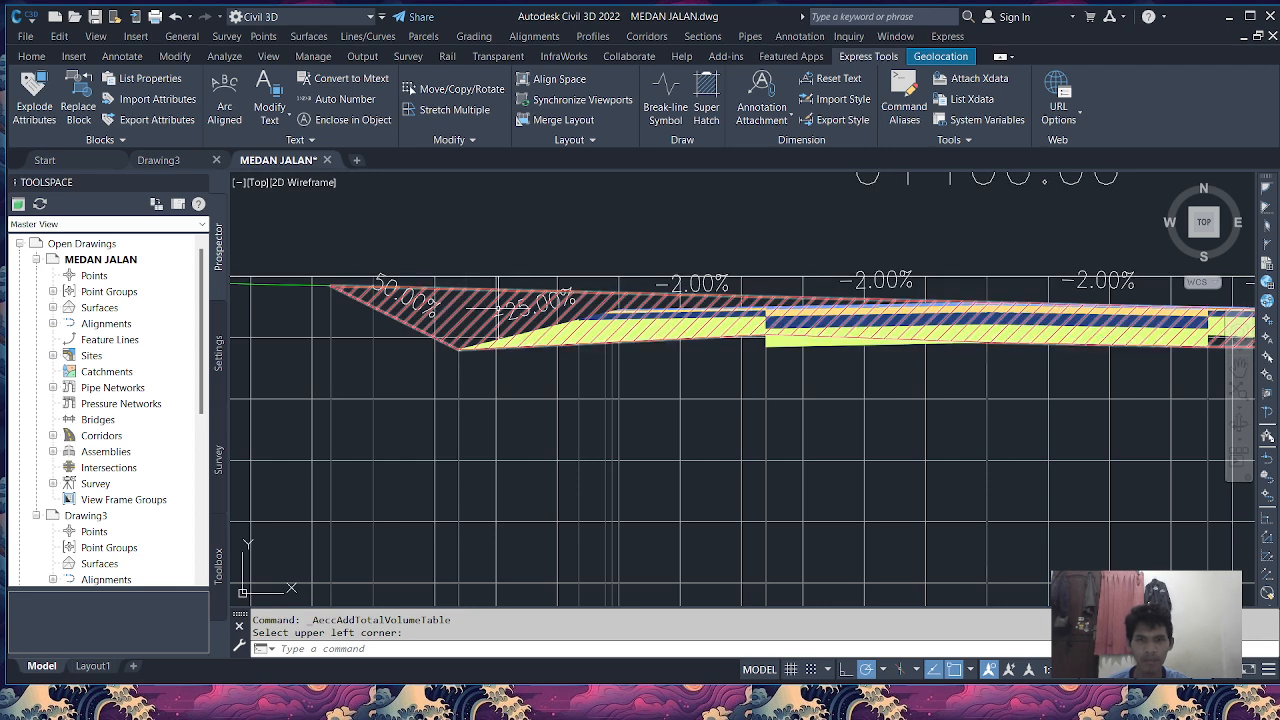
scroll(489, 309, "down", 4)
scroll(1187, 369, "down", 2)
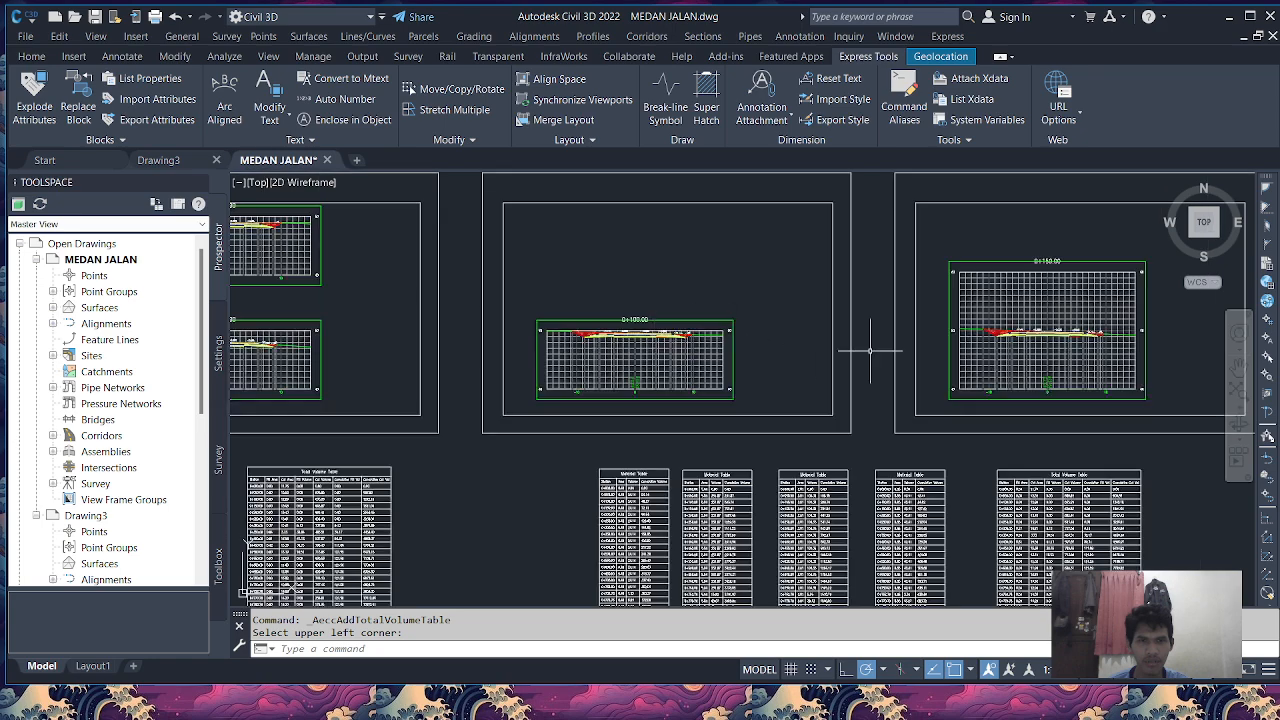
scroll(1187, 369, "up", 3)
scroll(1000, 280, "down", 3)
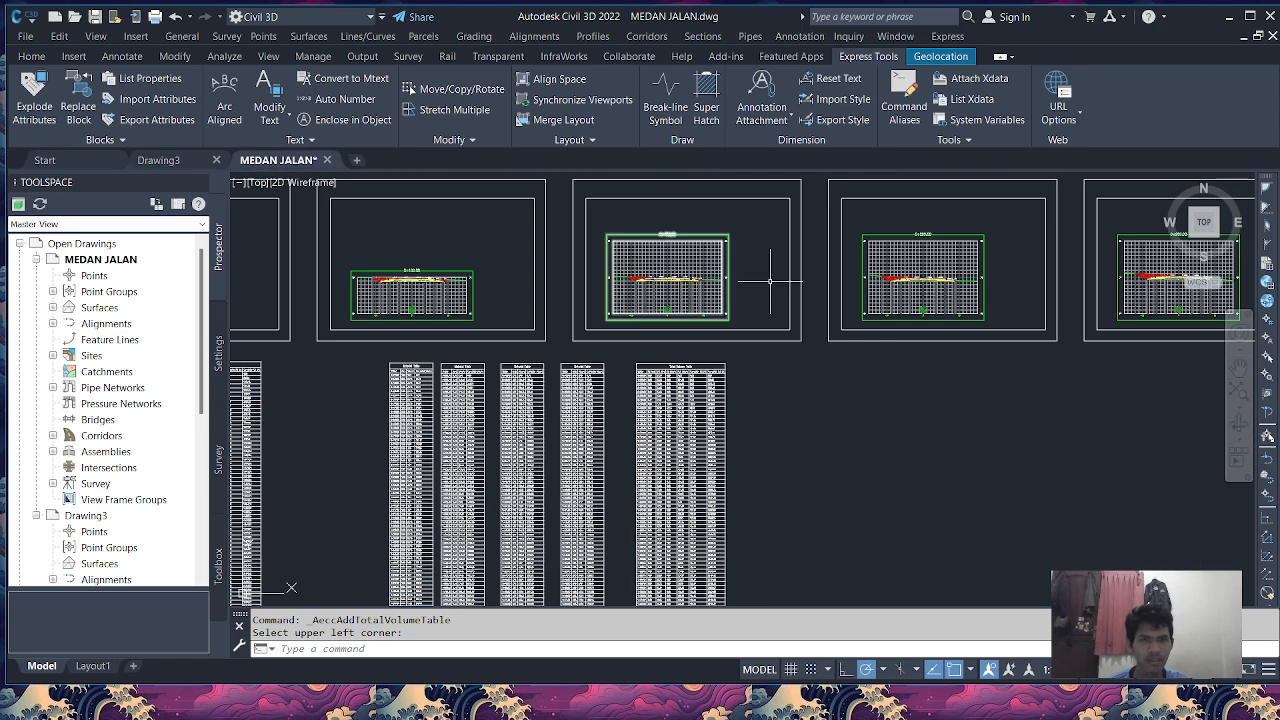
scroll(1000, 280, "up", 4)
scroll(557, 263, "down", 3)
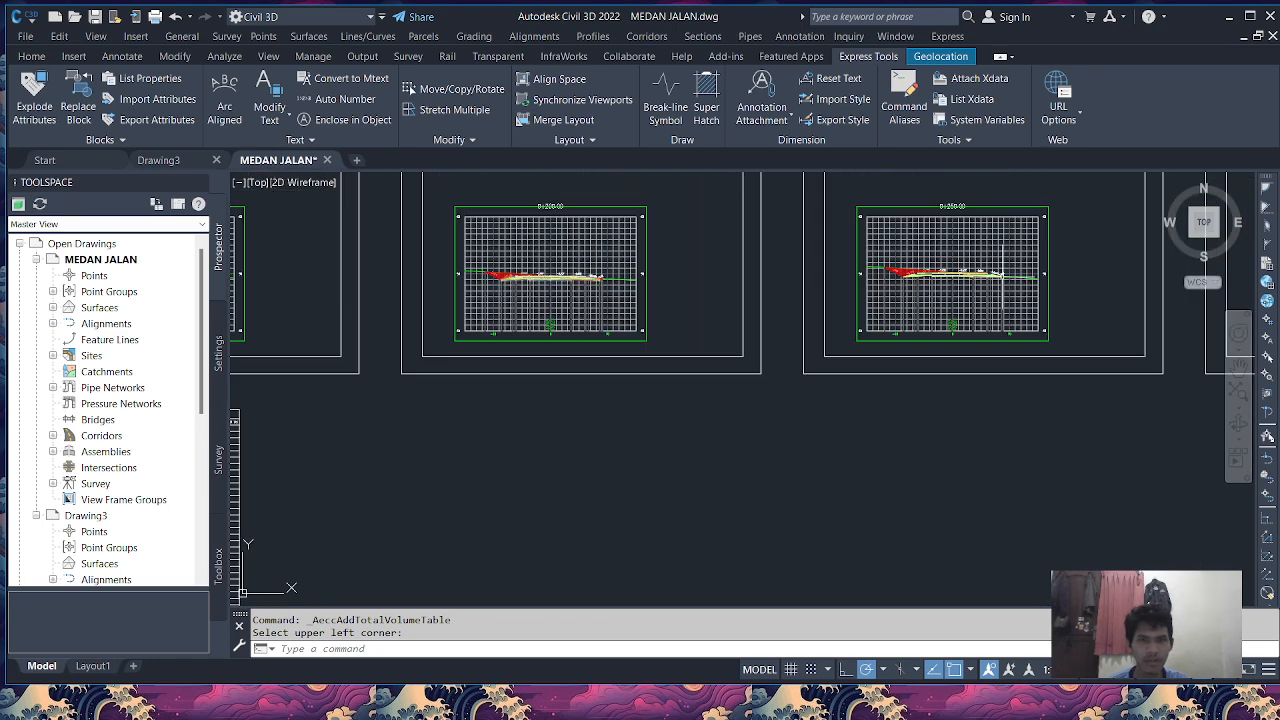
scroll(1001, 272, "up", 3)
scroll(848, 286, "down", 5)
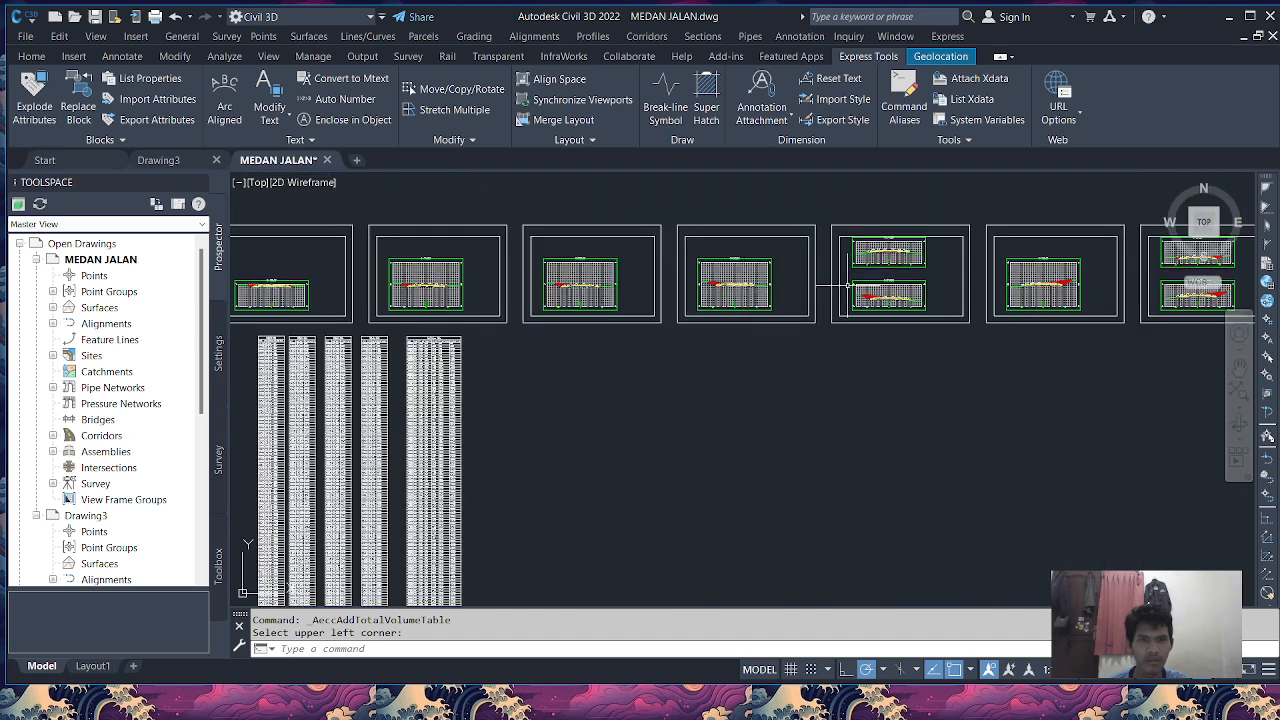
scroll(870, 292, "up", 5)
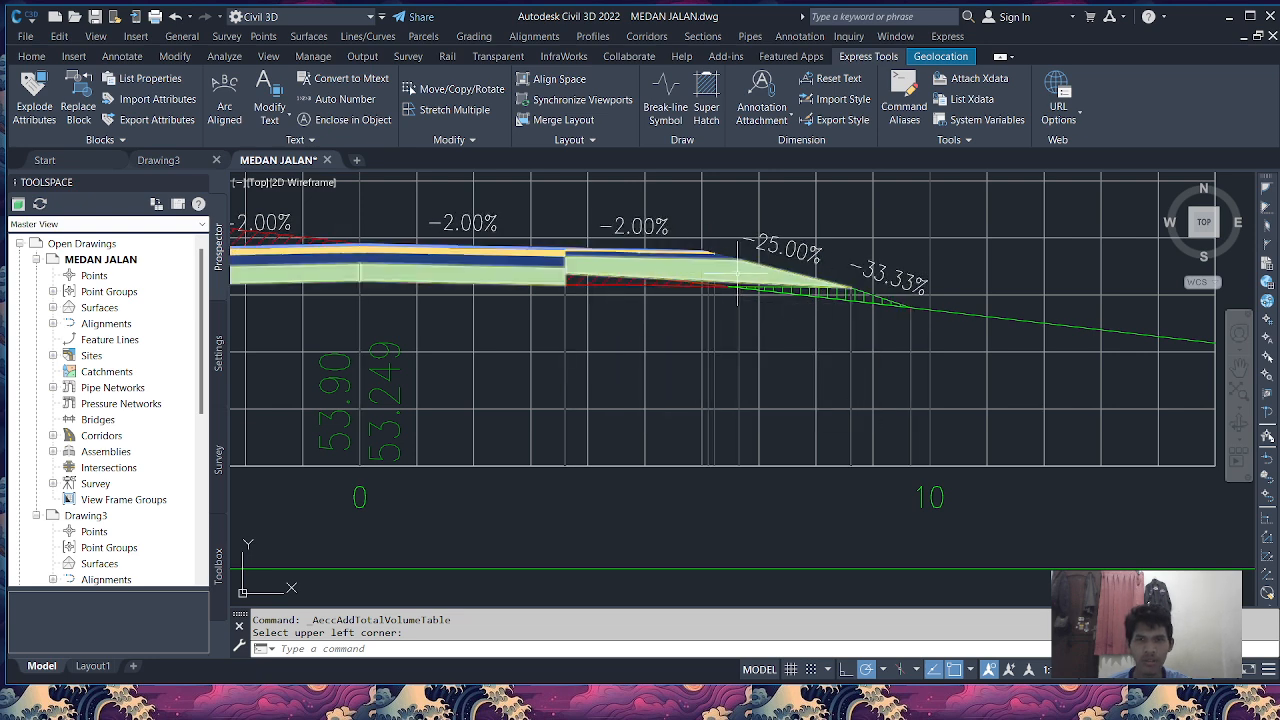
scroll(704, 285, "down", 2)
scroll(447, 255, "up", 7)
scroll(447, 255, "down", 7)
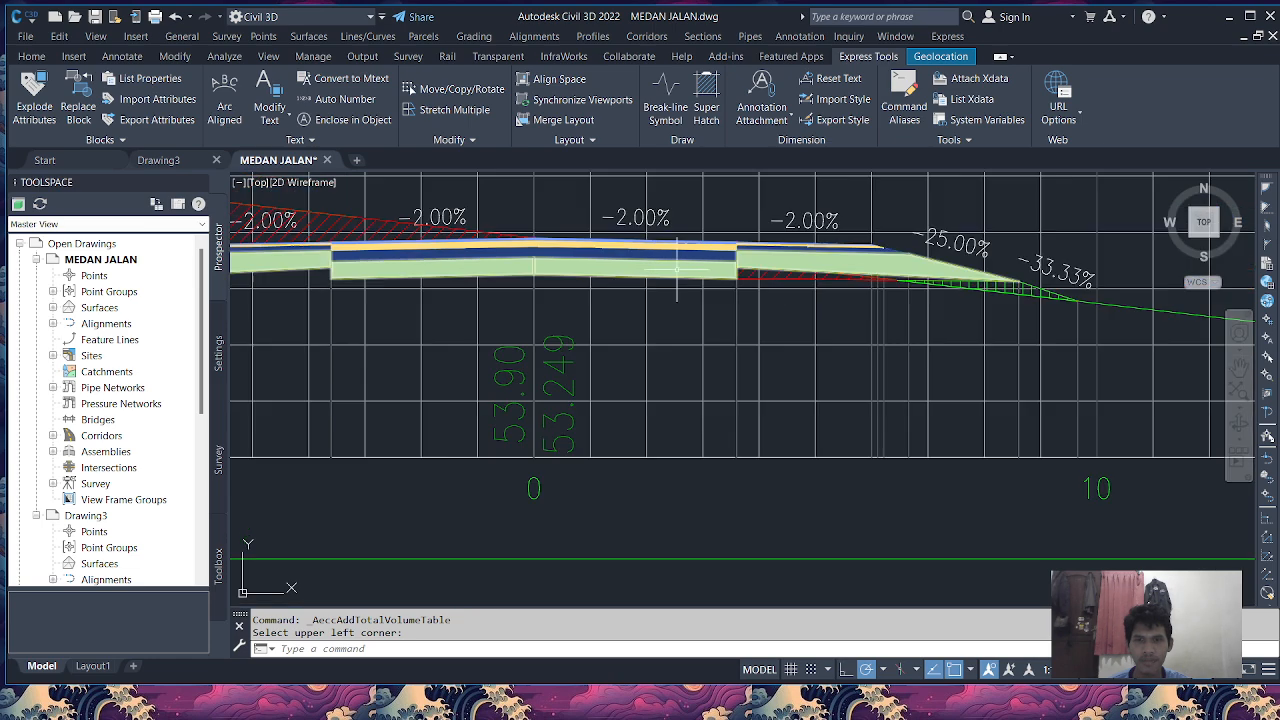
scroll(687, 272, "down", 8)
scroll(600, 366, "down", 3)
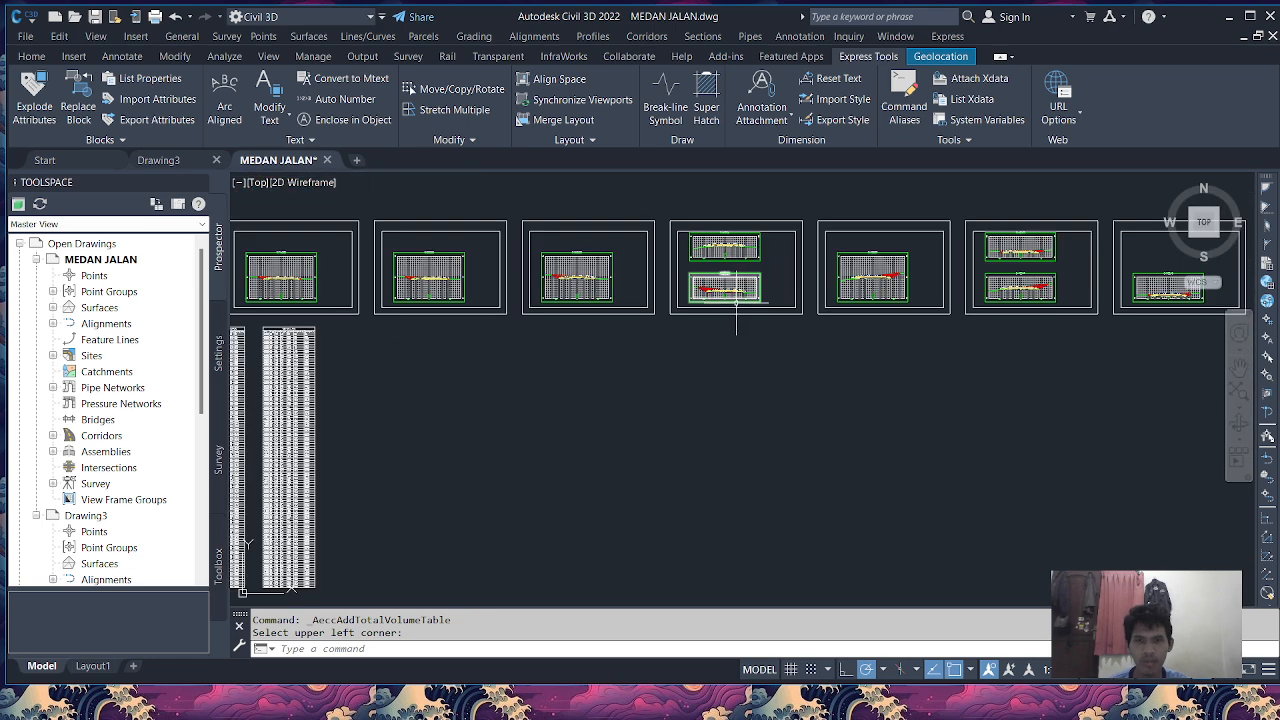
Compare the station areas and volumes in the cut and fill tables, including their Total Volume Table, and check the neighbouring pavement material tables.
scroll(600, 366, "down", 3)
scroll(246, 381, "up", 6)
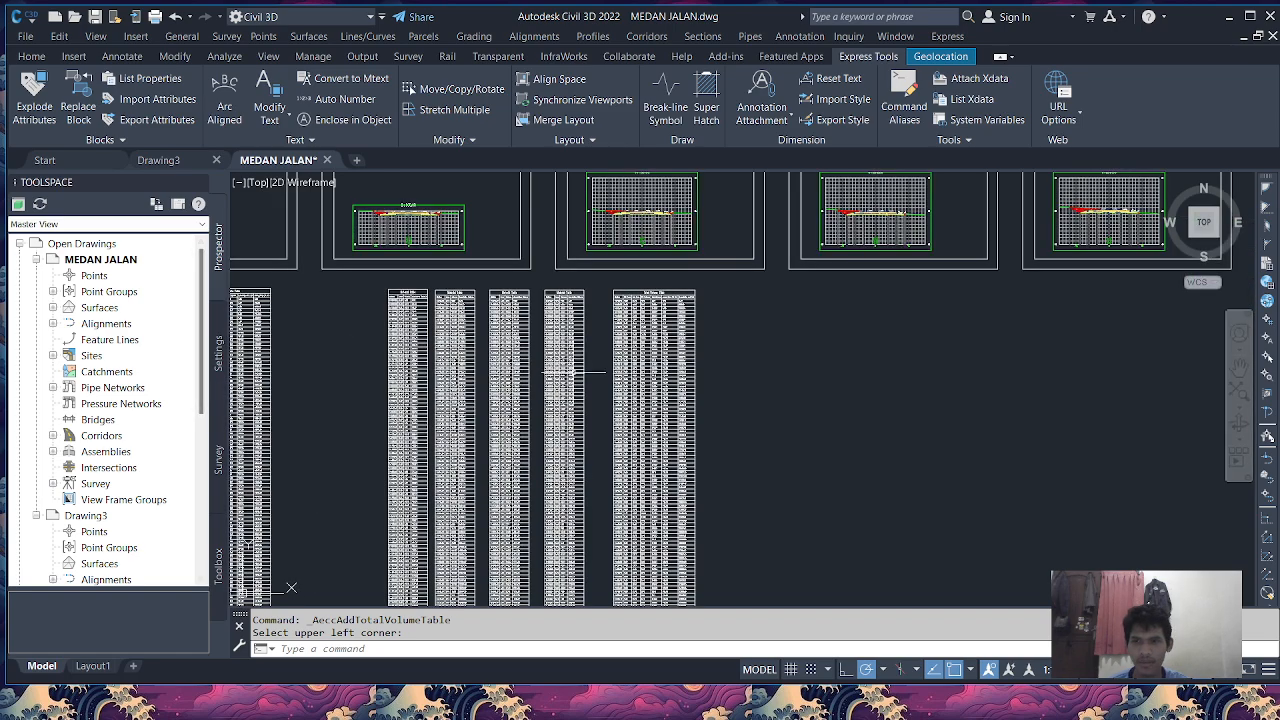
scroll(770, 383, "down", 6)
scroll(609, 383, "up", 8)
scroll(718, 240, "up", 4)
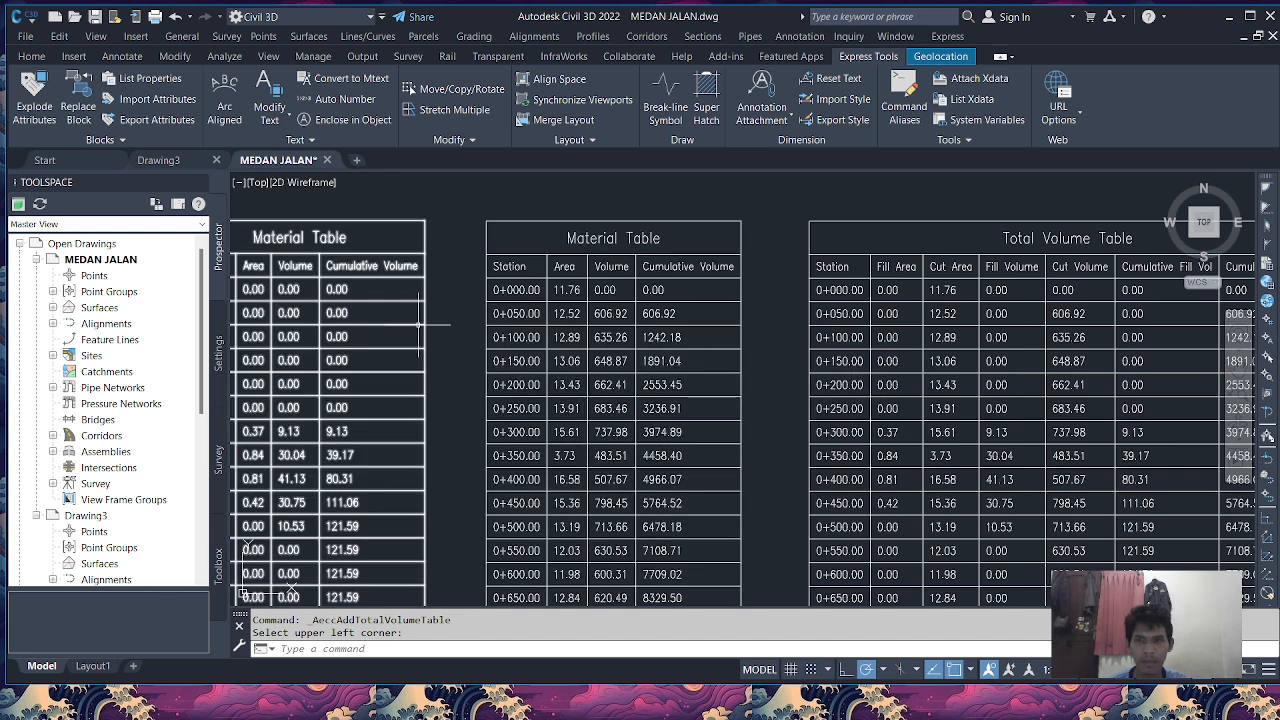
scroll(1115, 385, "down", 6)
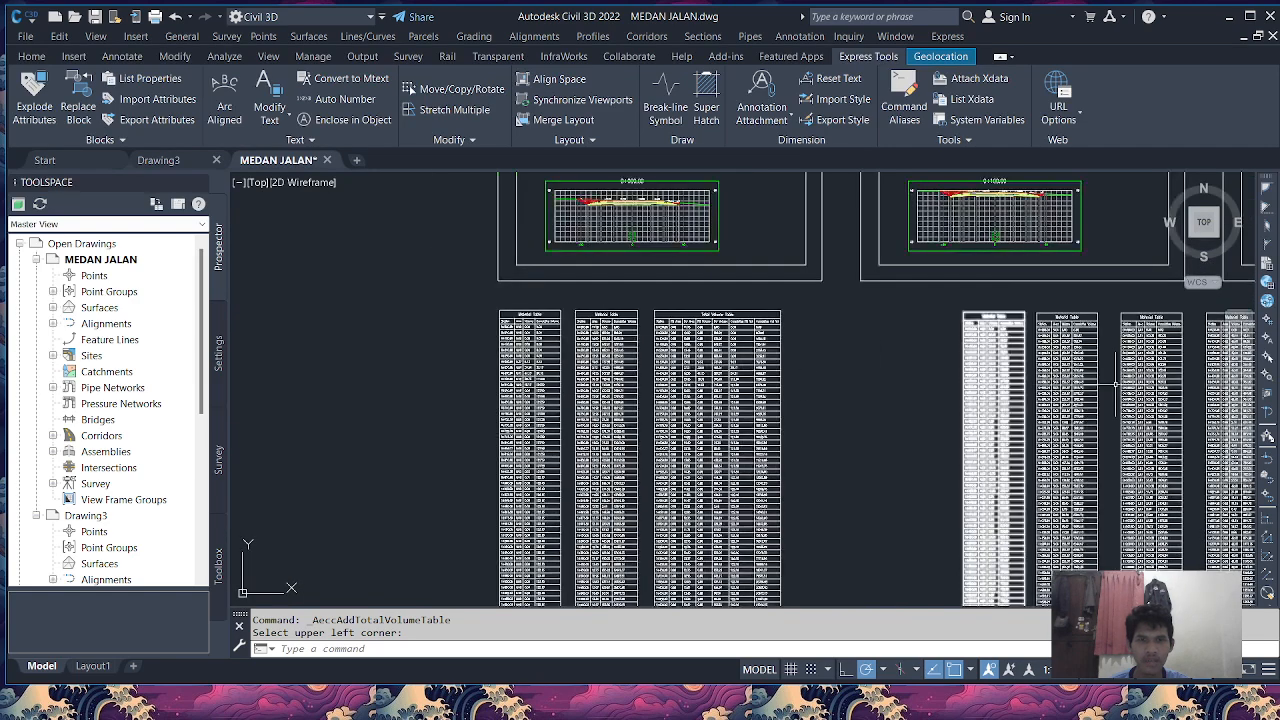
scroll(1115, 385, "up", 4)
scroll(885, 348, "down", 2)
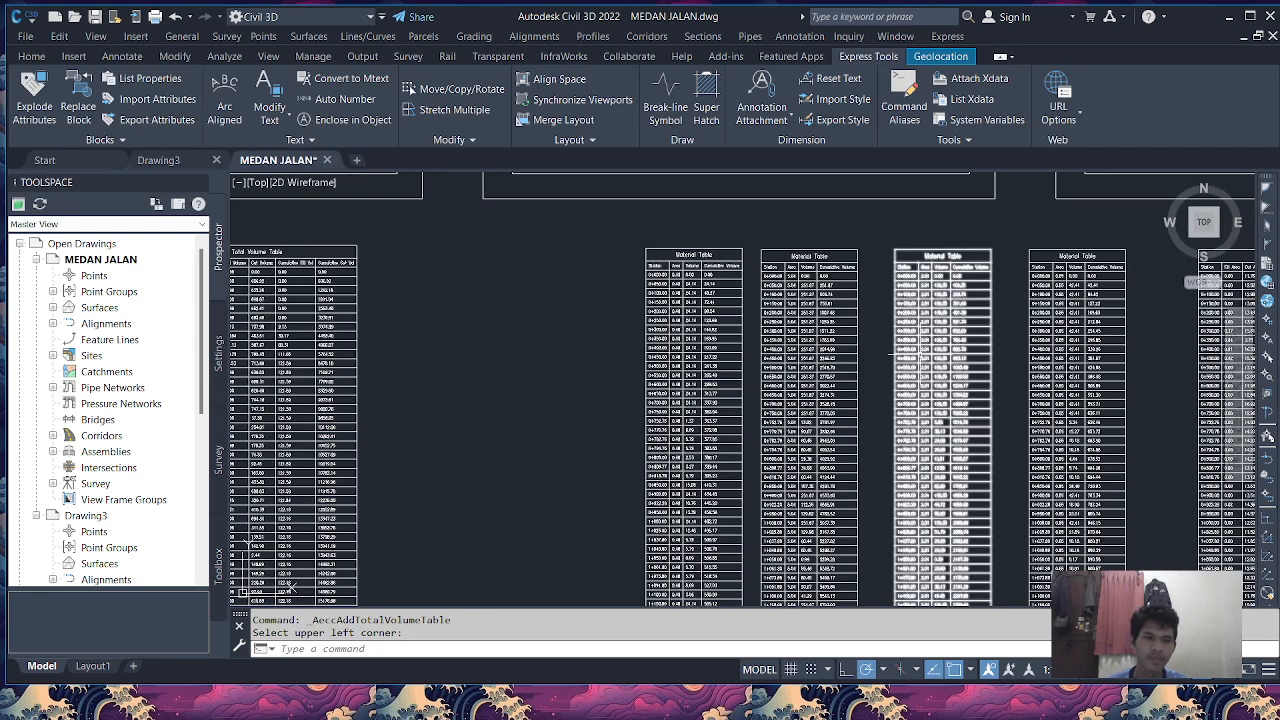